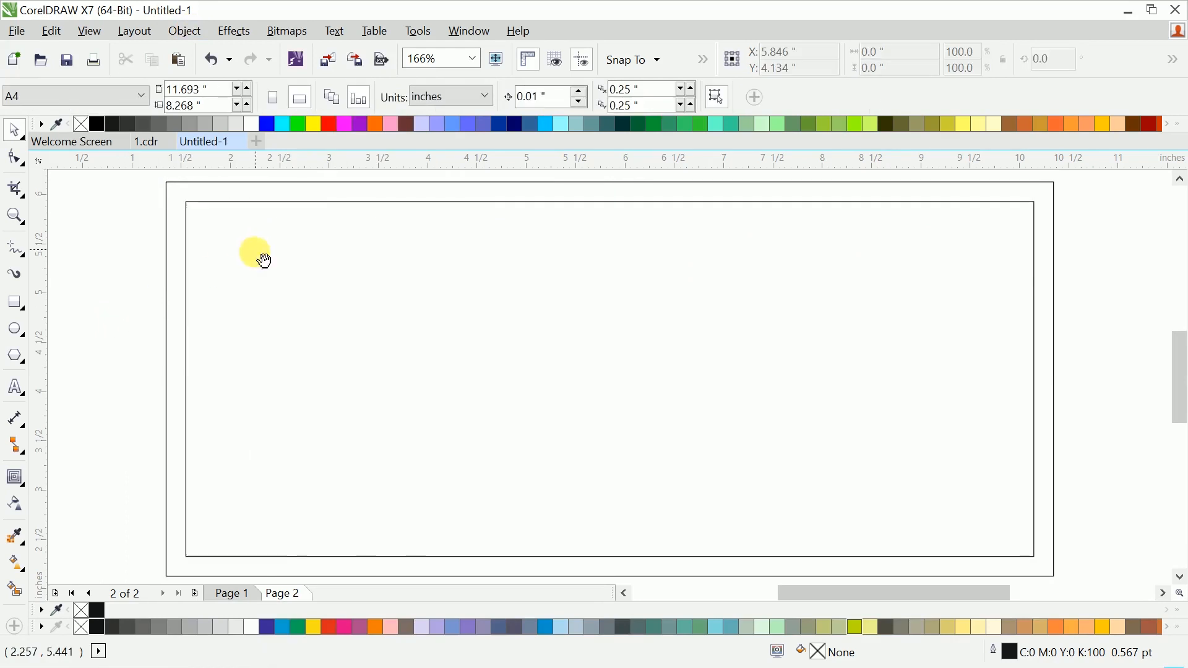
Place guidelines along the top, bottom, left and right edges of the inner rectangle
left_click(30, 303)
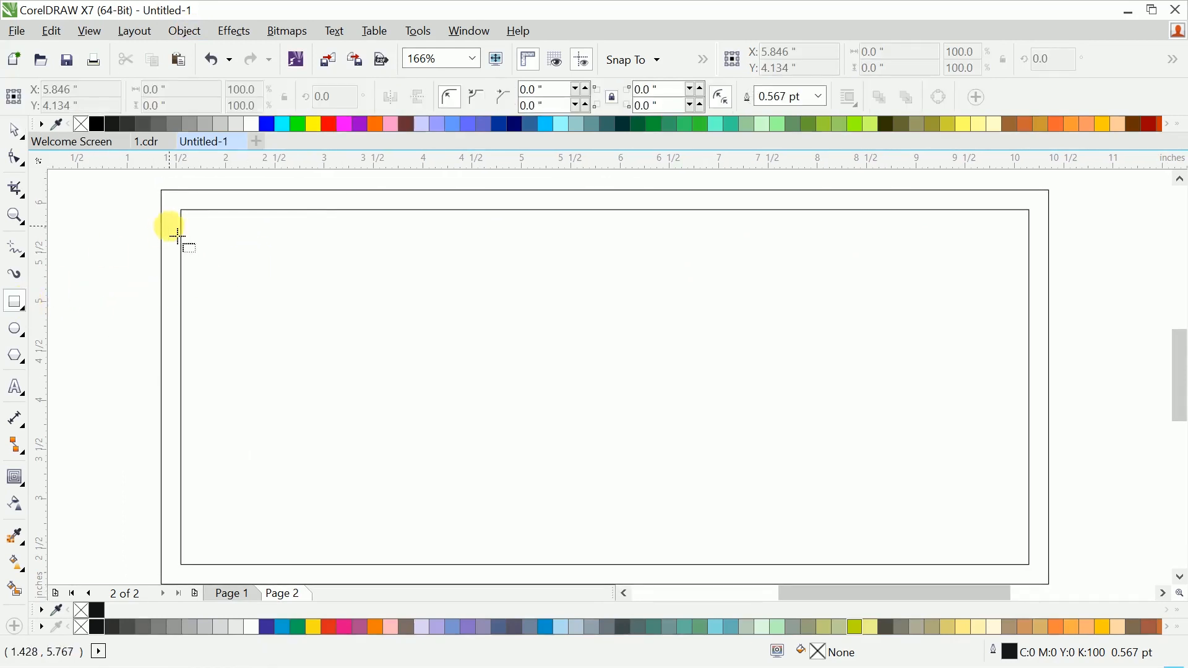
key("space")
left_click_drag(198, 200, 199, 209)
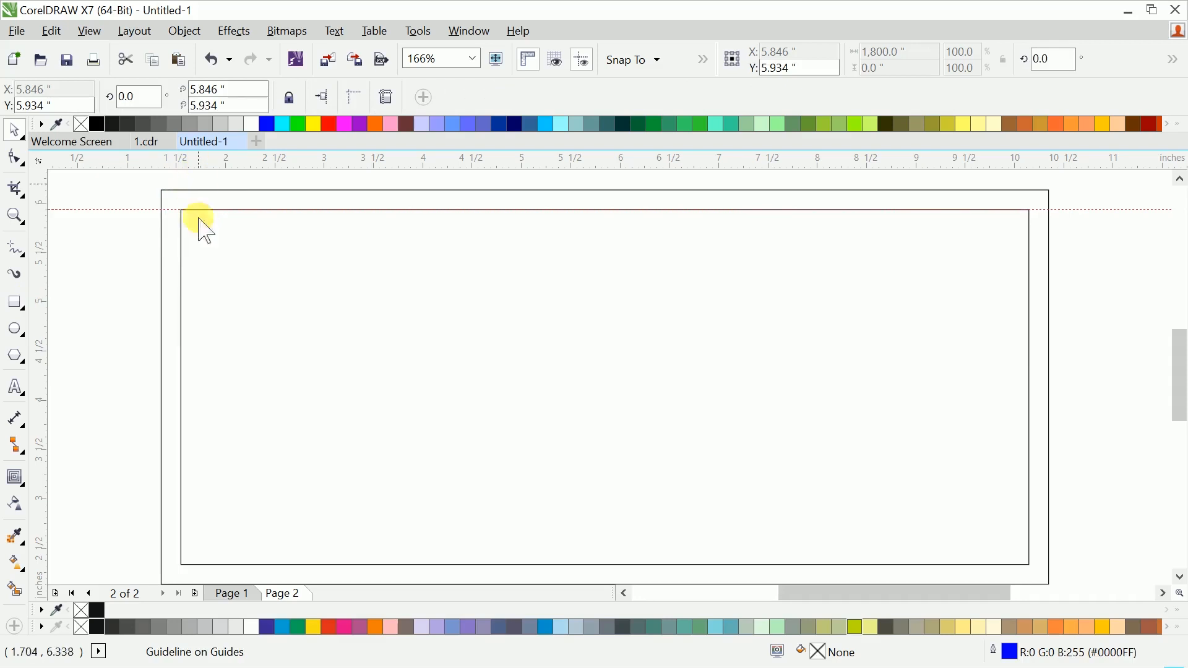
left_click_drag(210, 539, 198, 564)
left_click_drag(182, 472, 182, 471)
left_click_drag(128, 433, 1029, 433)
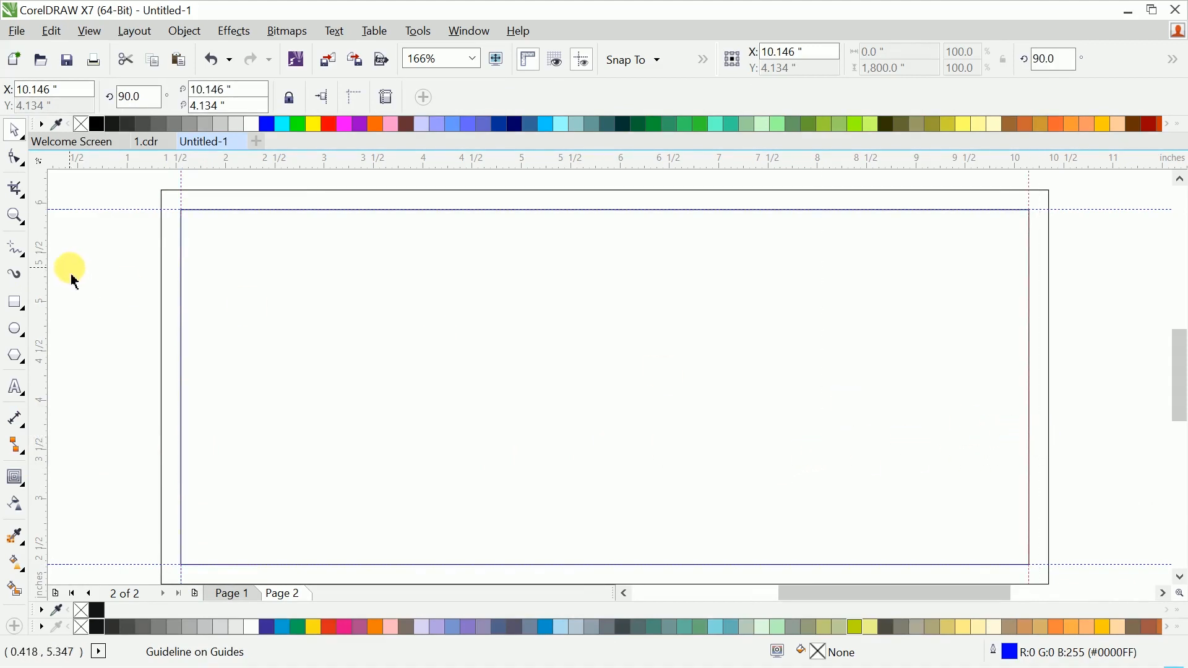
Draw a red rectangle without outline, about 2.59 by 0.57 inches, from the outer frame's top edge at the left guideline
key("F6")
mouse_move(182, 191)
left_mouse_down()
mouse_move(388, 247)
mouse_move(438, 247)
left_mouse_up()
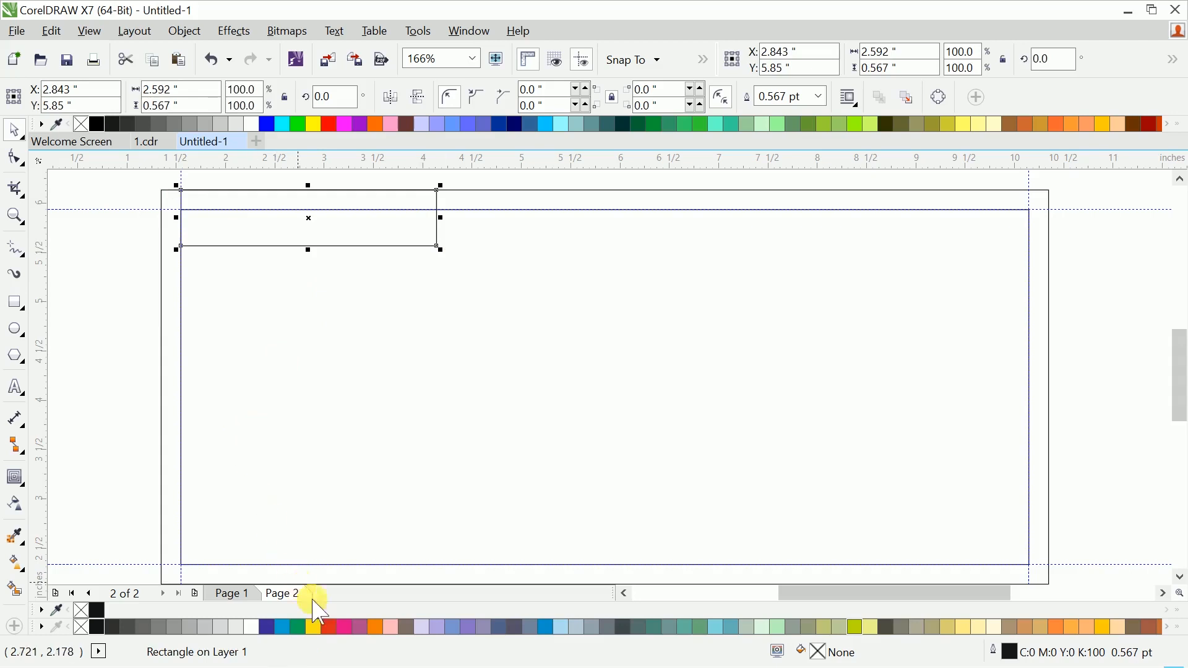
left_click(328, 627)
left_click(823, 106)
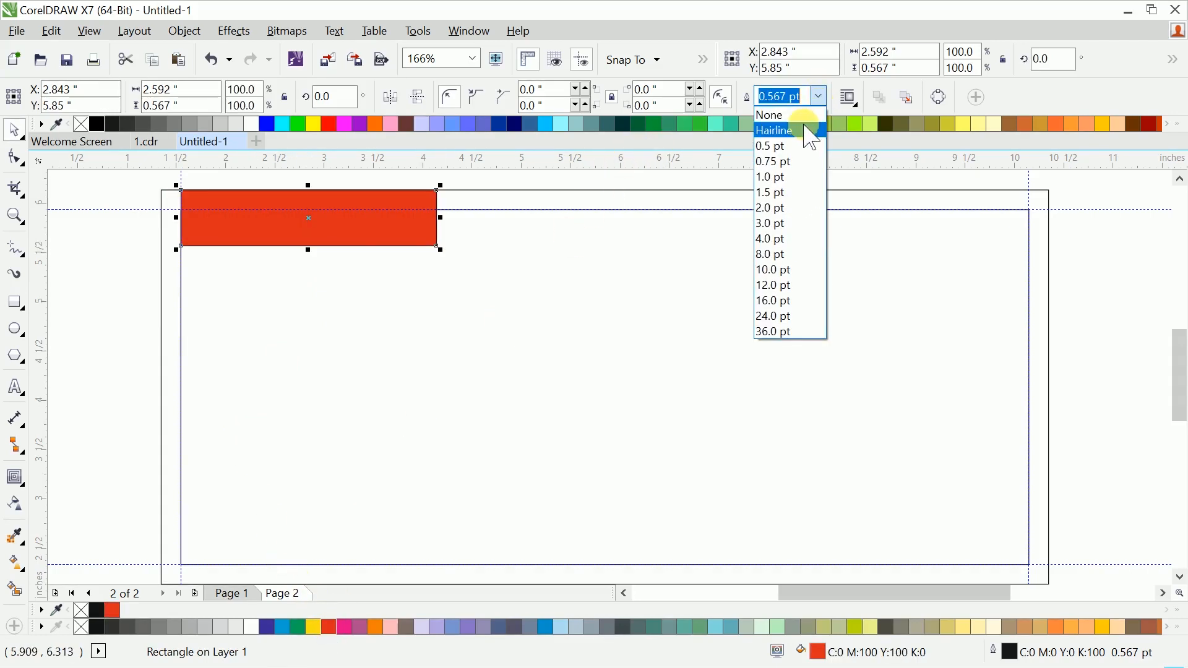
left_click(777, 114)
left_click(182, 336)
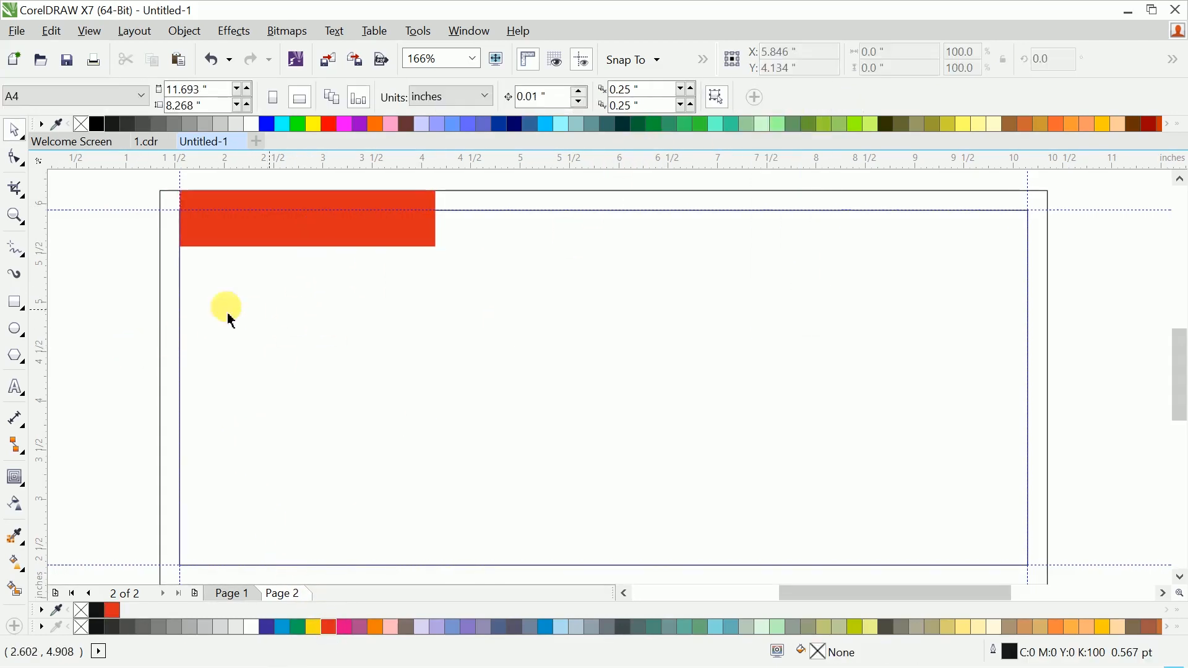
Draw a second rectangle about 2.88 inches wide and 4 inches high from the outer frame's upper-left corner to its bottom edge
left_click(16, 304)
left_click_drag(159, 192, 445, 553)
scroll(433, 440, "down", 2)
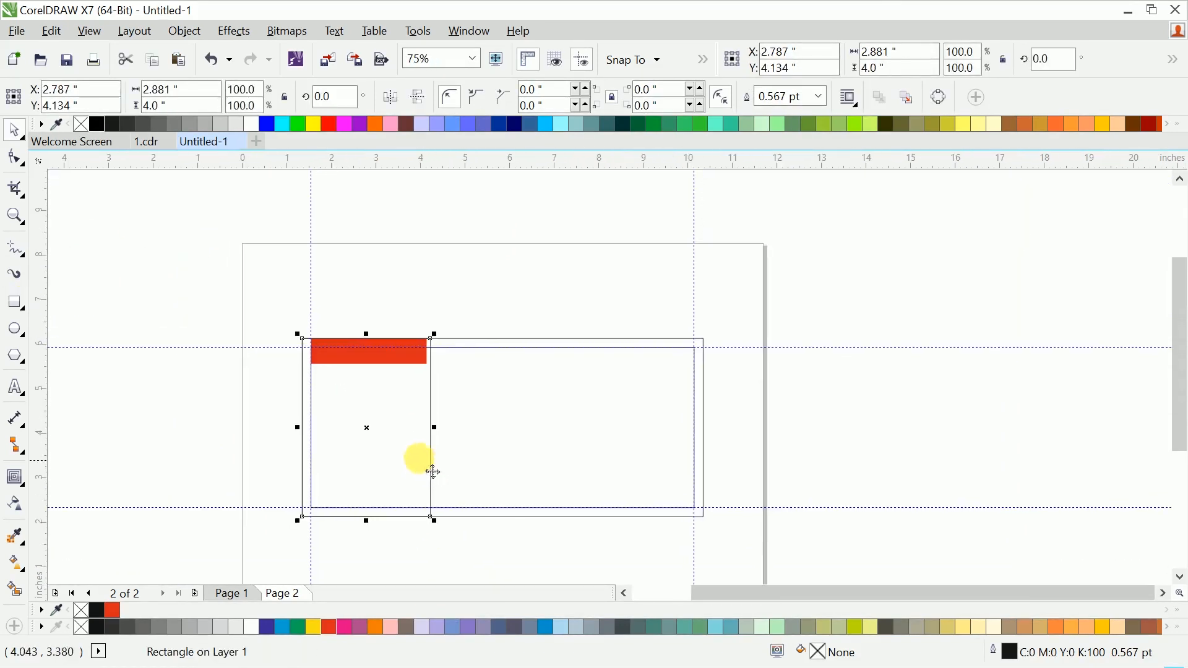
left_click(279, 446)
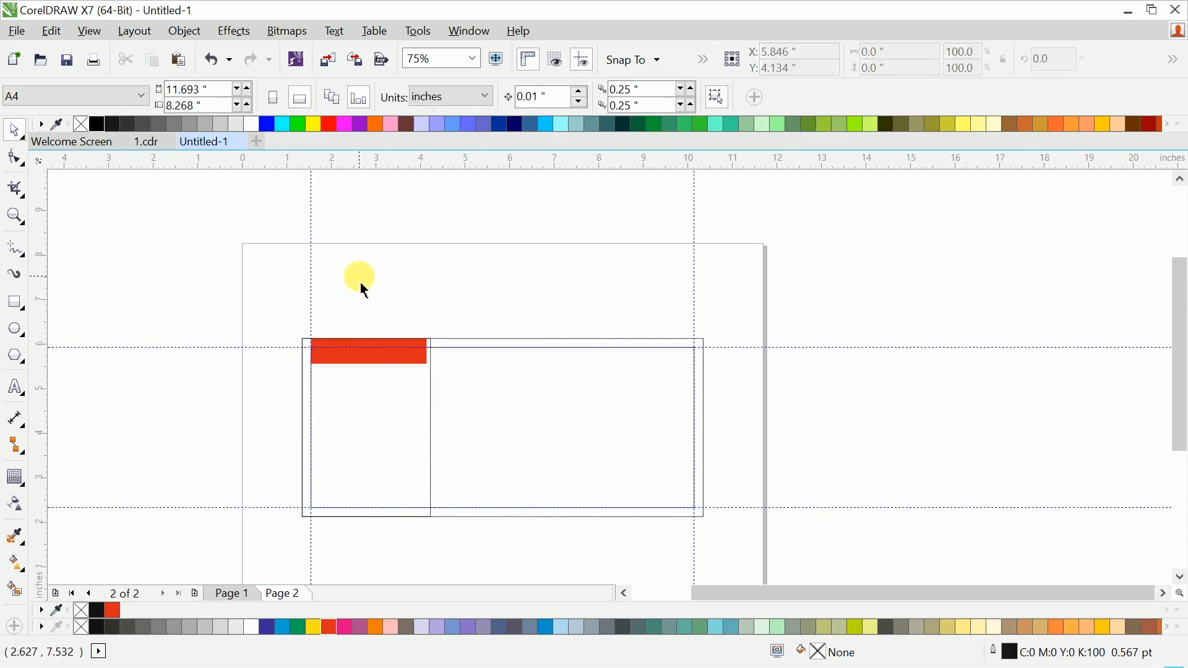
Convert the tall unfilled rectangle to curves and add a midpoint node to each of its sides
left_click(393, 483)
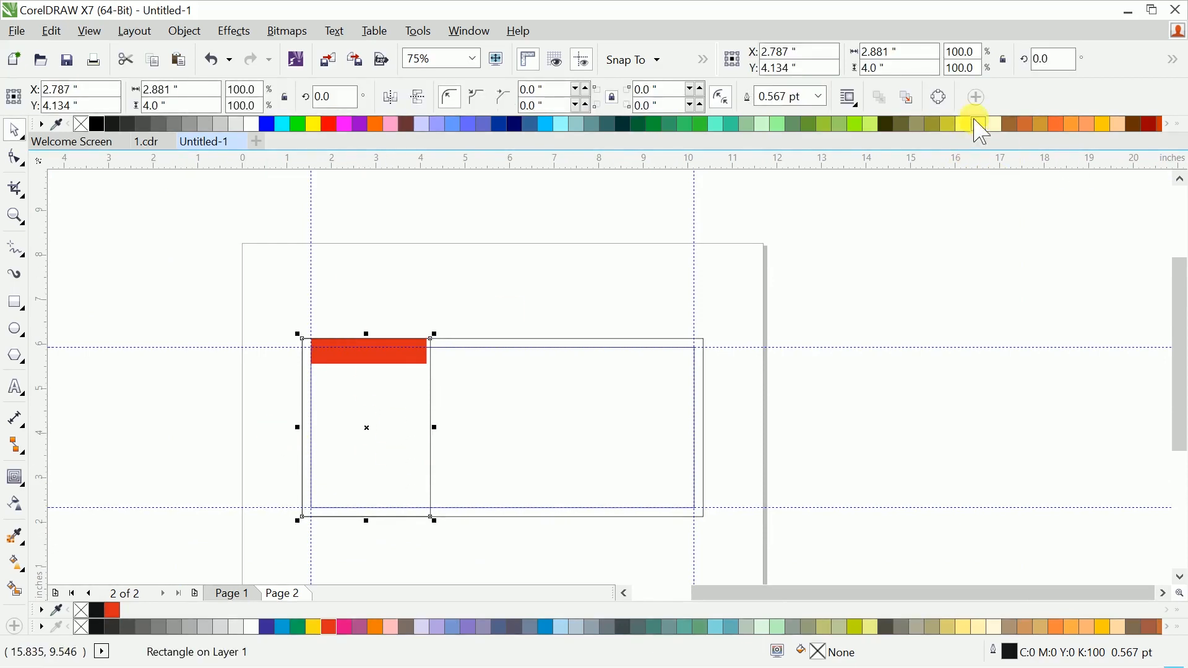
left_click(945, 101)
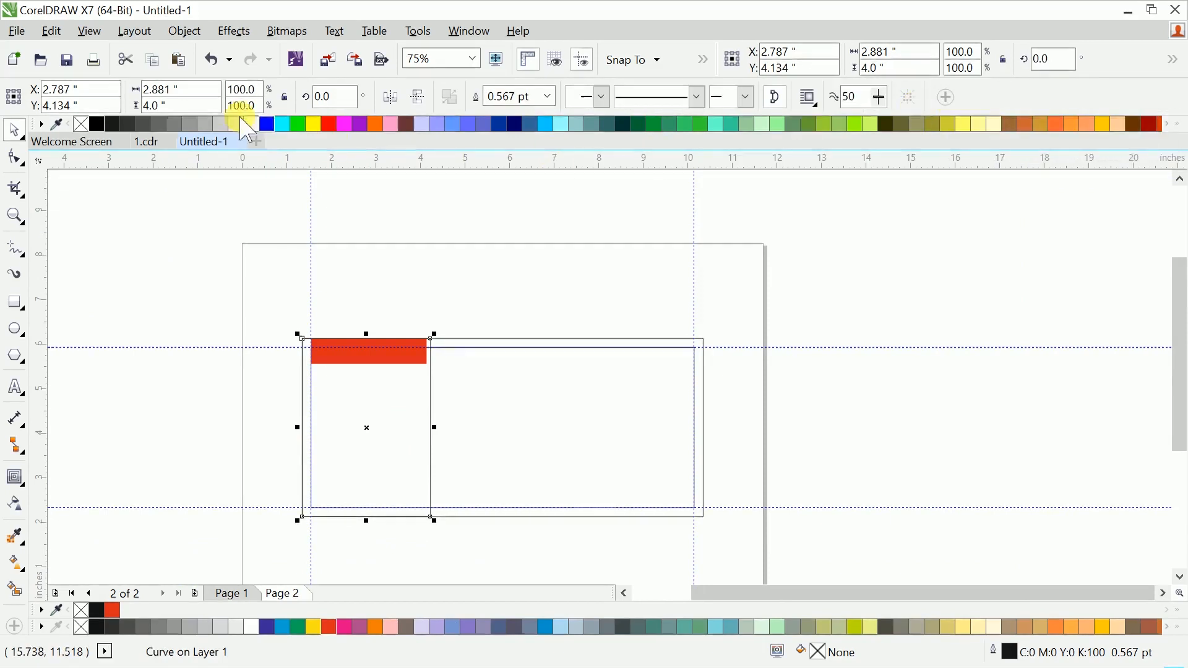
left_click(19, 159)
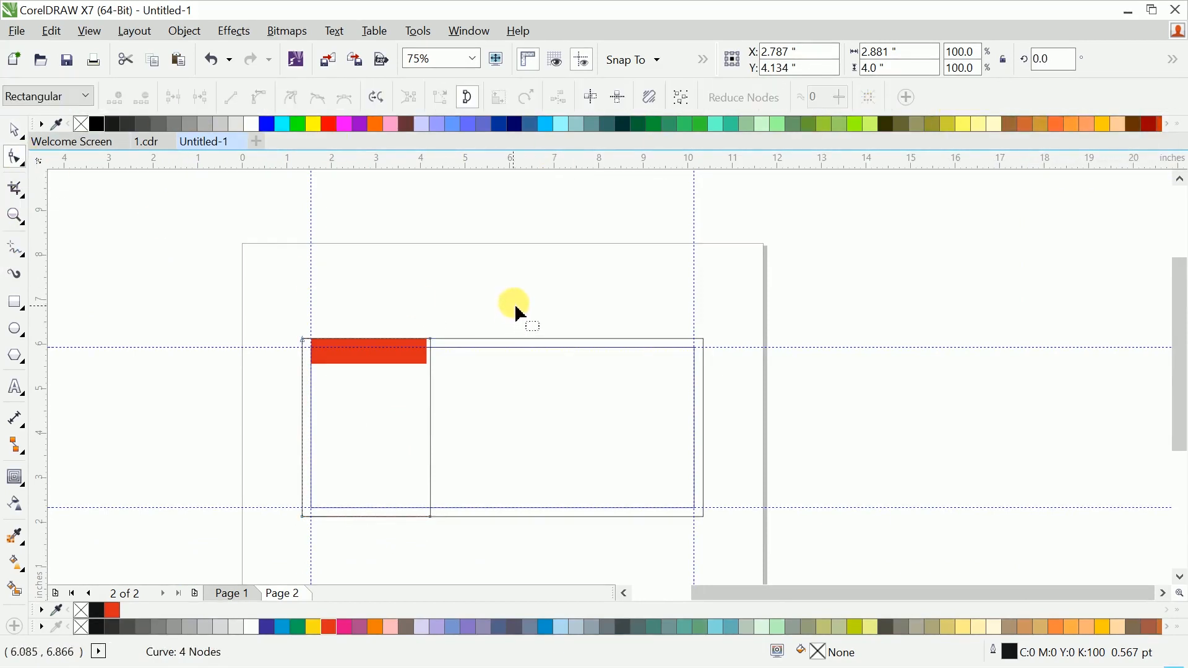
left_click(687, 101)
left_click(115, 97)
left_click(459, 456)
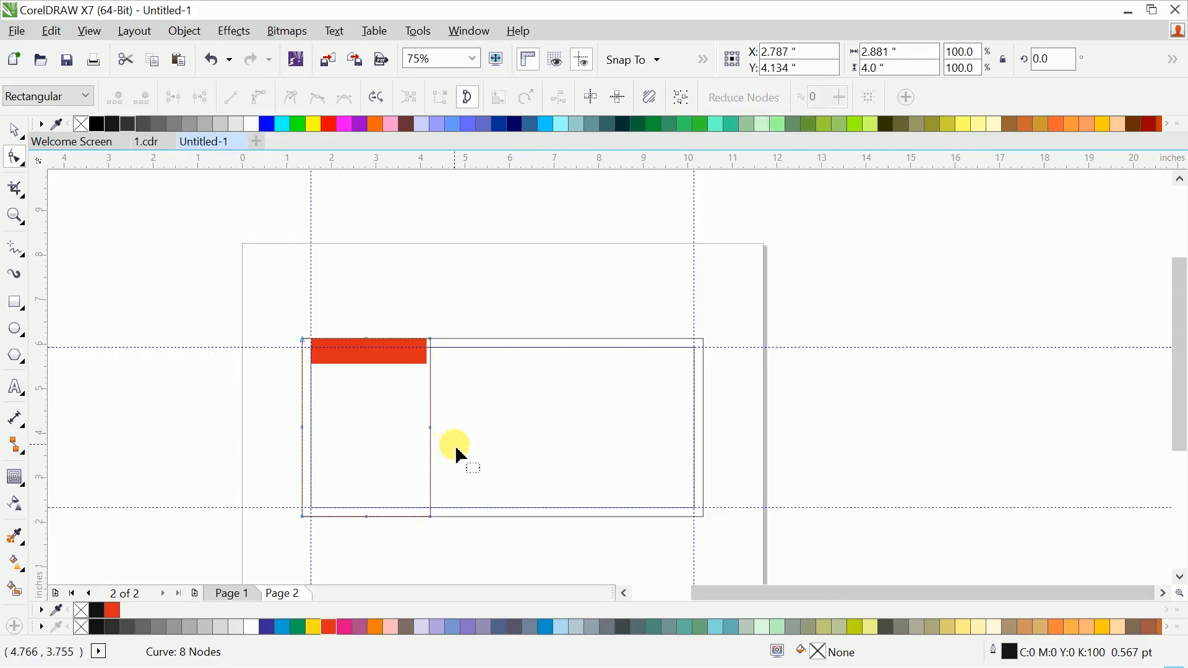
Move the tall shape's right midpoint node up to just below the red bar and delete its two right corner nodes
left_click_drag(433, 430, 431, 372)
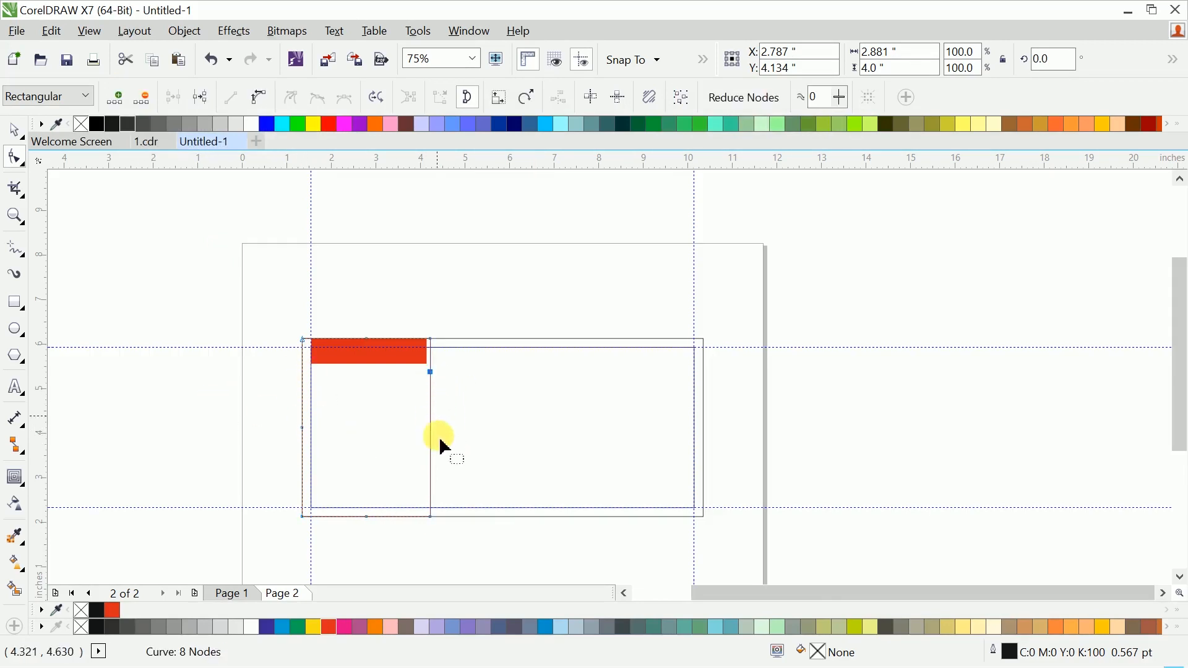
left_click(437, 521)
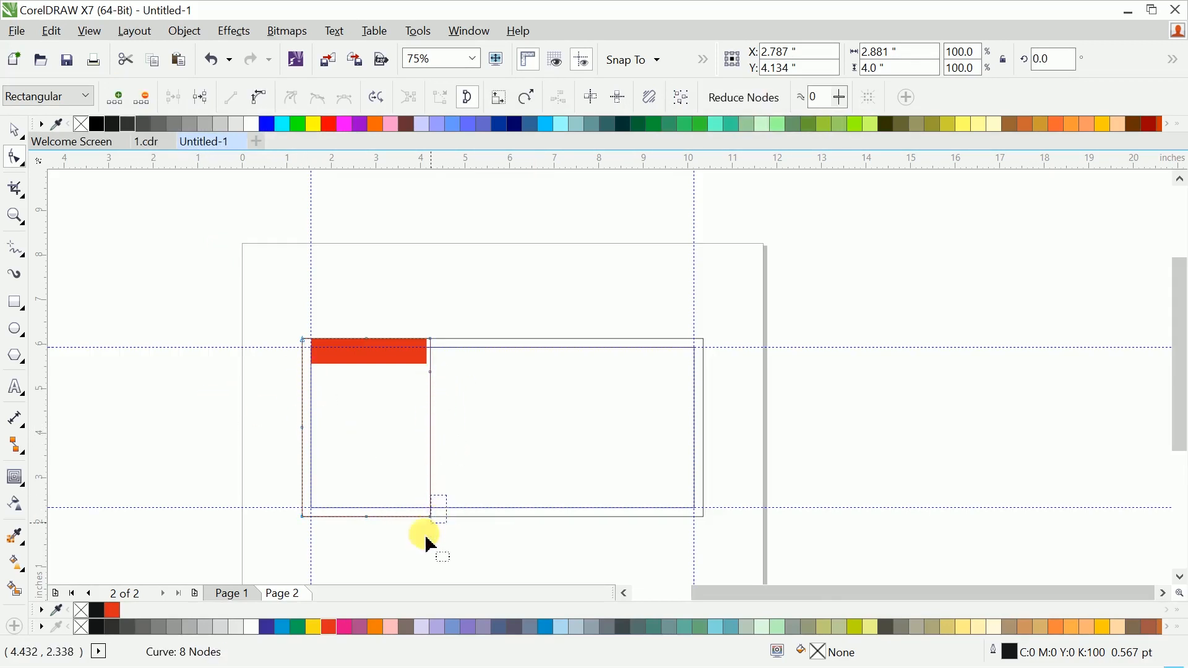
left_click(146, 99)
left_click(432, 339)
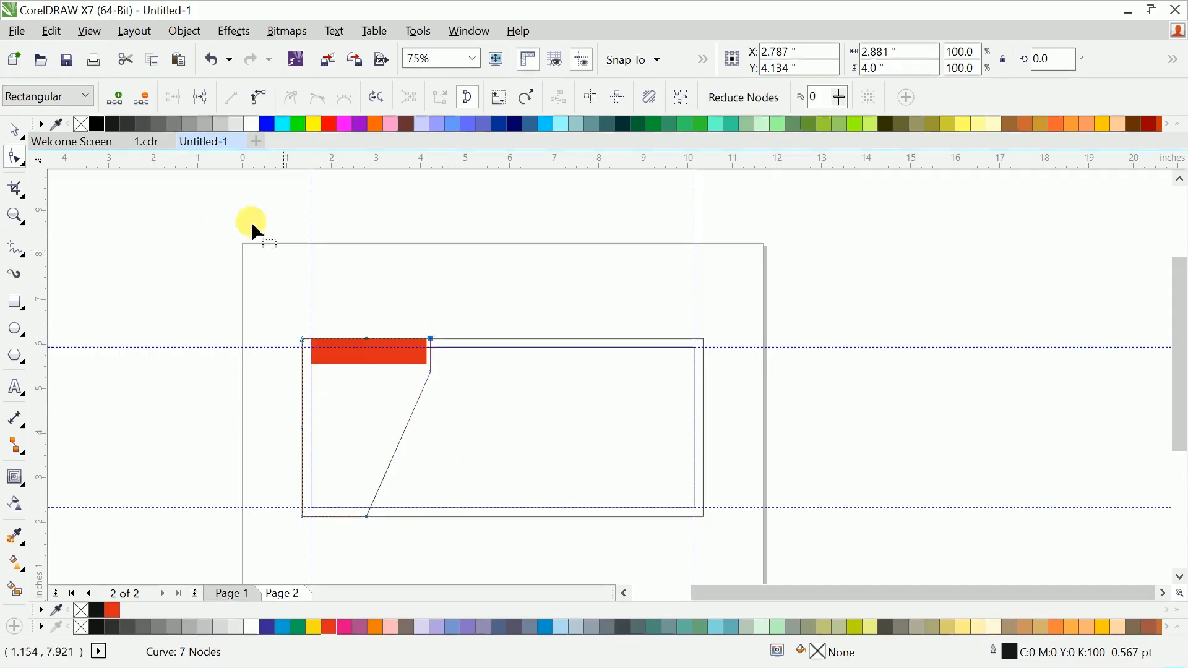
left_click(148, 98)
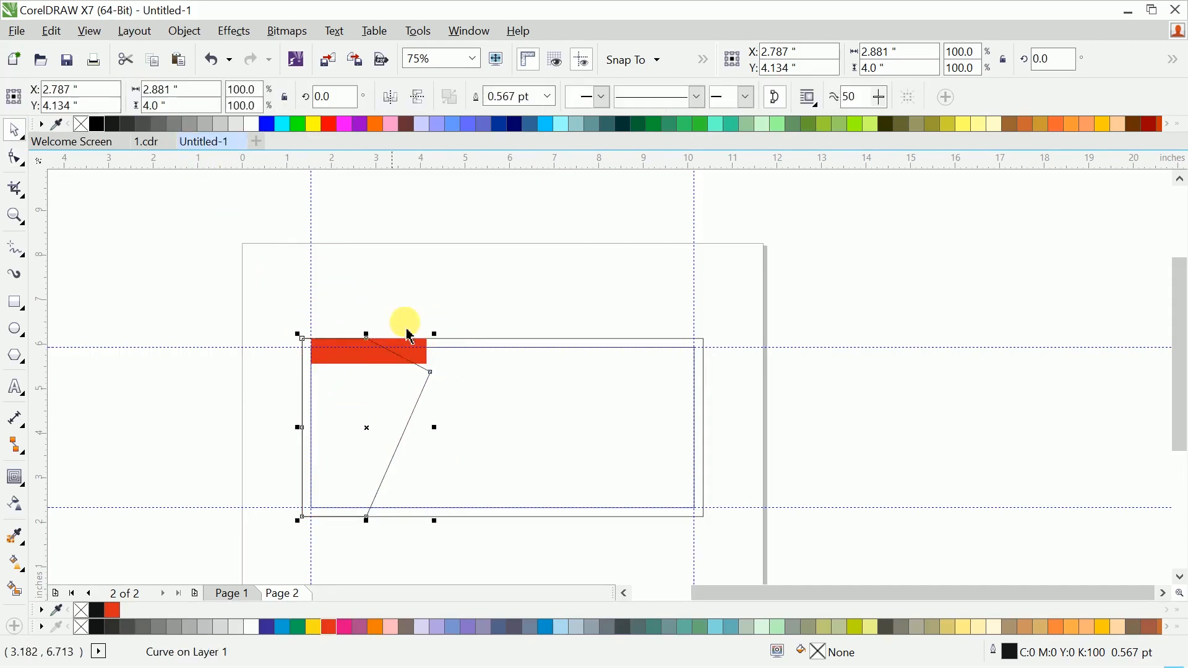
Lower the angular shape's rightmost node slightly along its vertical
left_click_drag(431, 373, 519, 335)
key("space")
left_click(436, 306)
scroll(496, 368, "up", 1)
scroll(496, 379, "down", 2)
Copy the angular shape and paste a duplicate in place on top of it
left_click(480, 362)
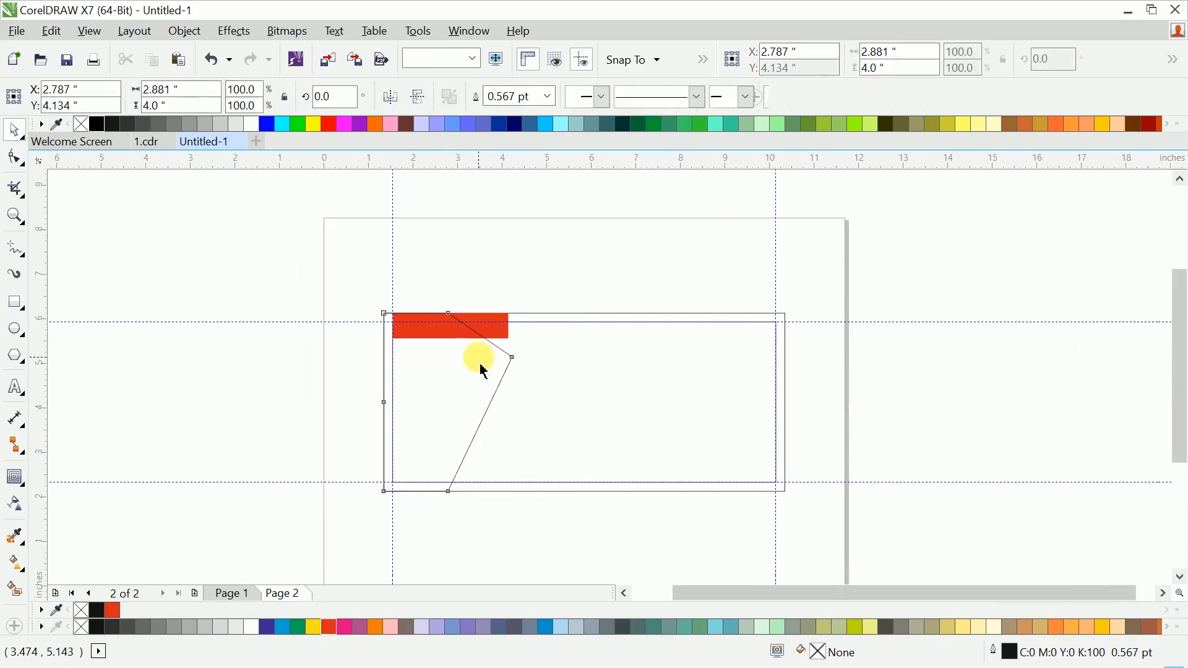
right_click(493, 374)
left_click(531, 380)
right_click(536, 286)
left_click(593, 406)
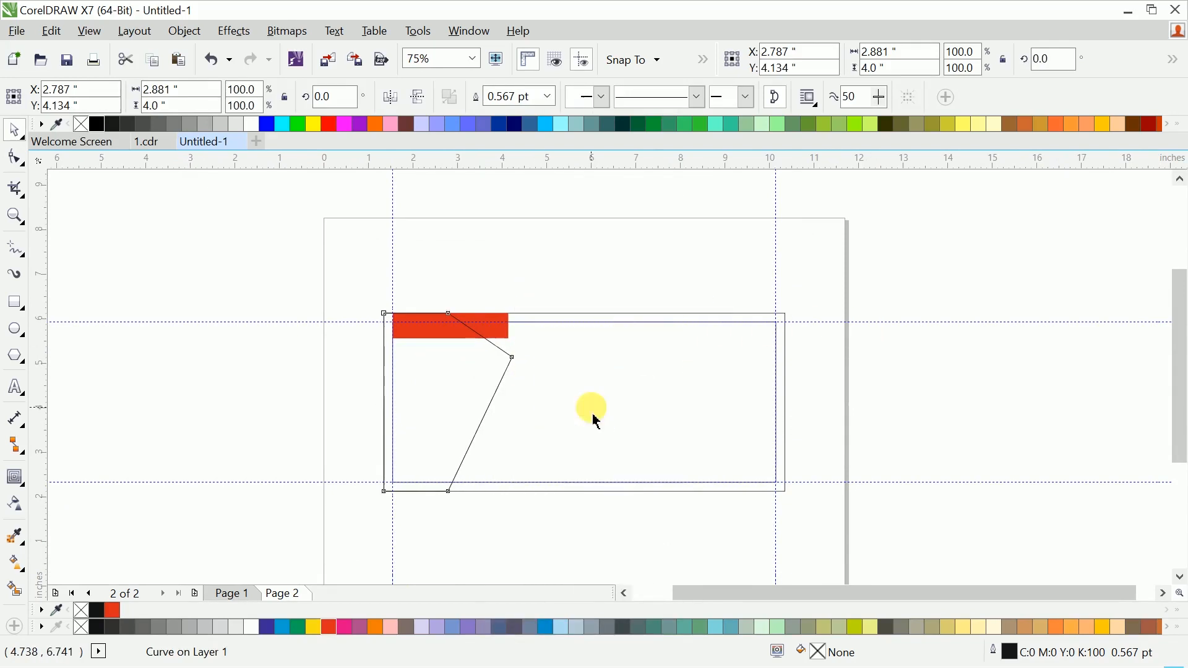
Shift the duplicate's top and rightmost nodes about 0.25 inch to the right
left_click(20, 160)
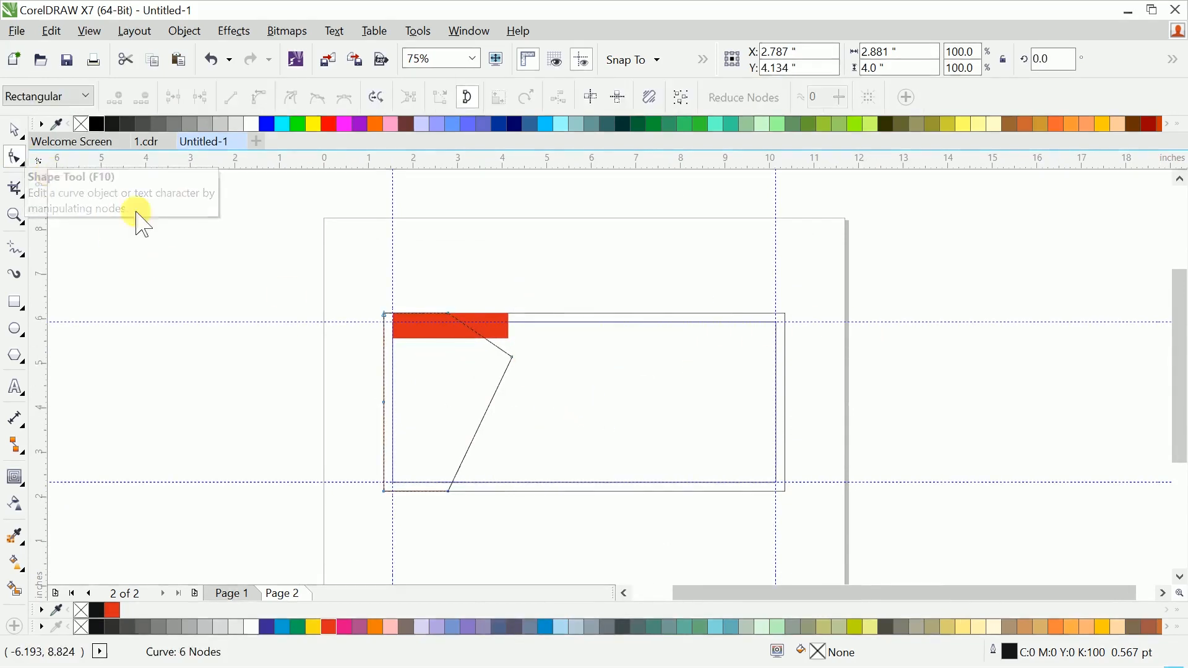
left_click_drag(431, 282, 559, 395)
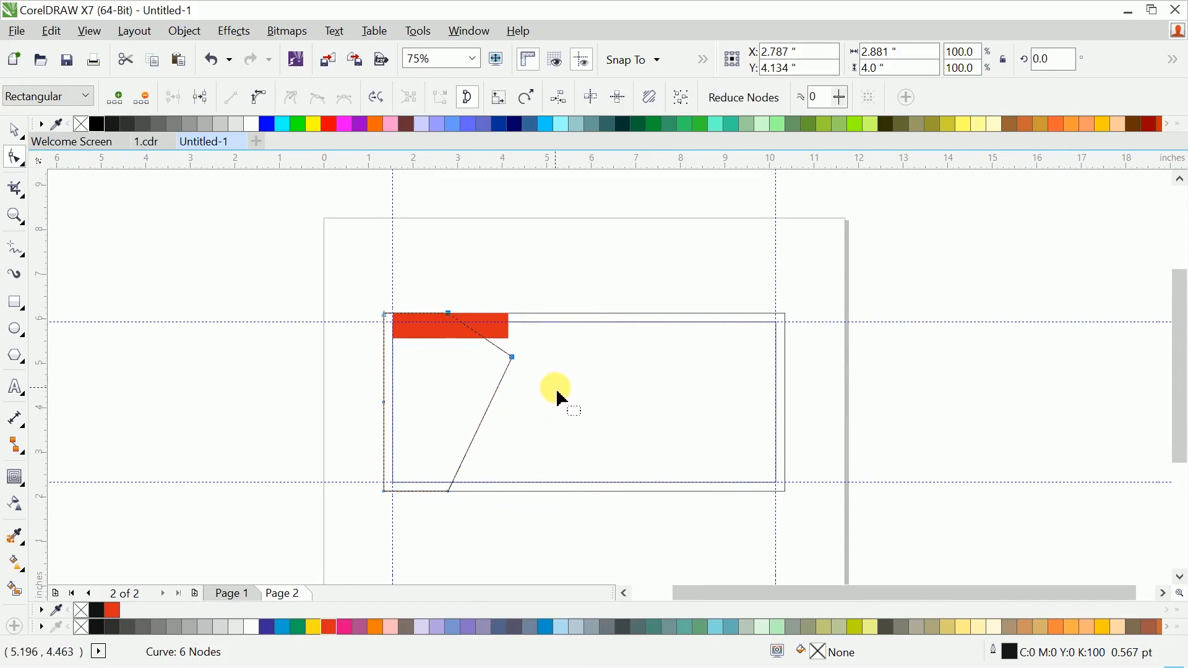
left_click_drag(513, 357, 541, 372)
scroll(525, 360, "up", 2)
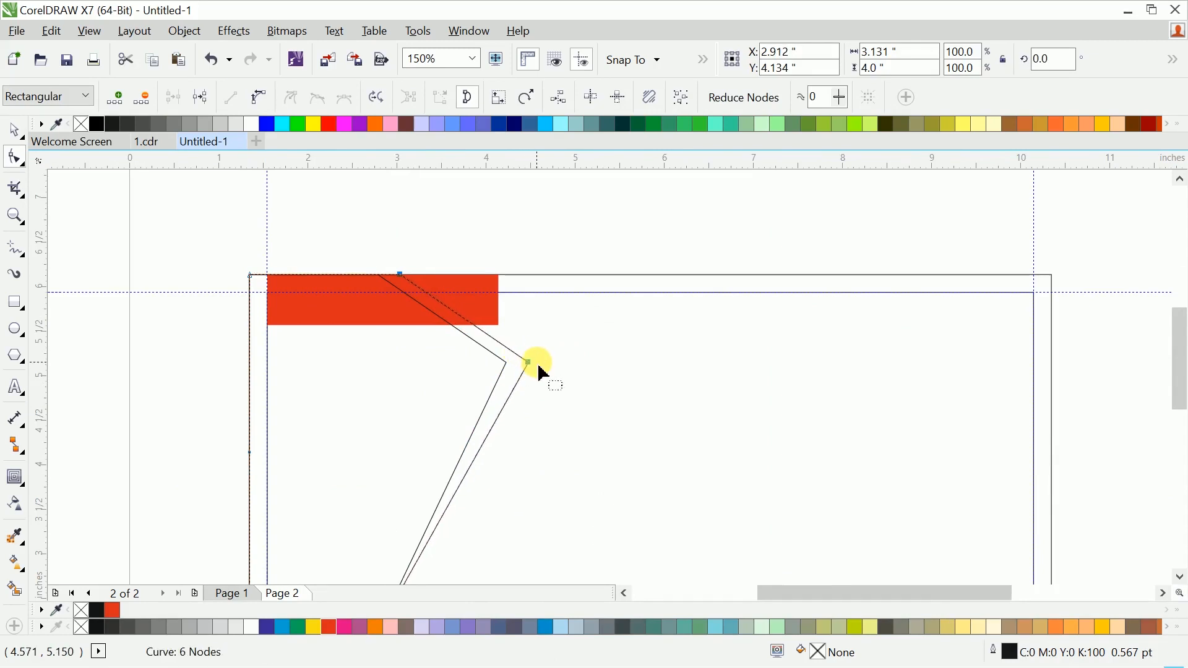
scroll(541, 372, "down", 2)
key("space")
left_click(531, 339)
Nudge the duplicate's top node slightly left to narrow the strip between the two slanted upper edges
scroll(495, 346, "up", 2)
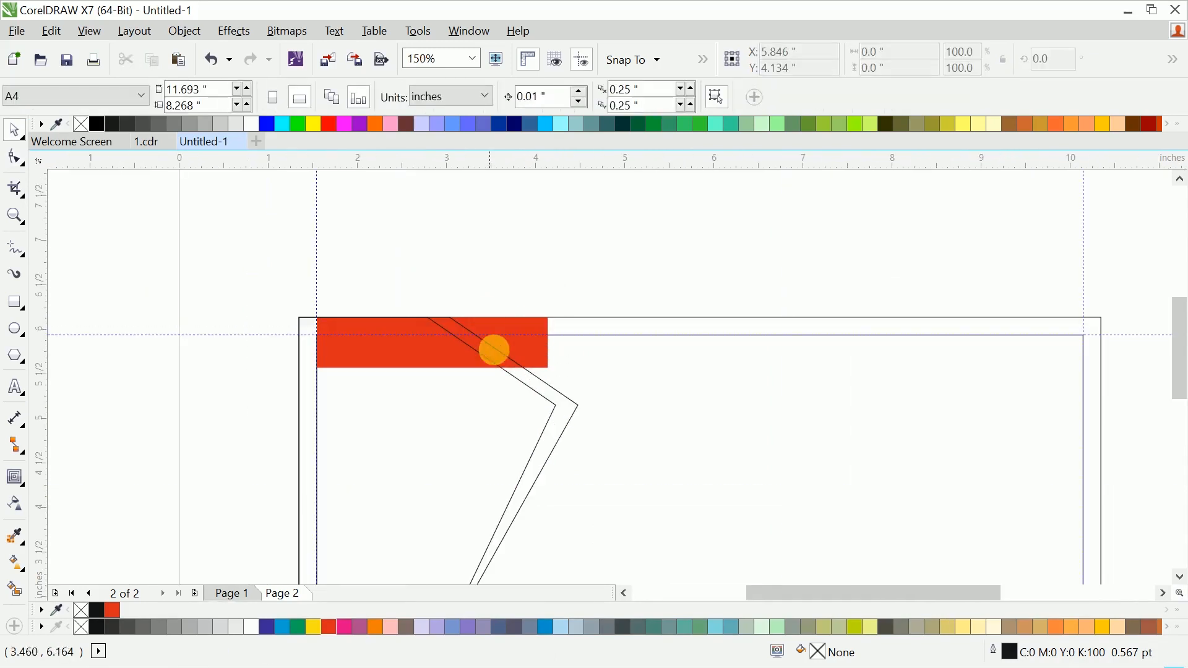
double_click(505, 337)
left_click(550, 391)
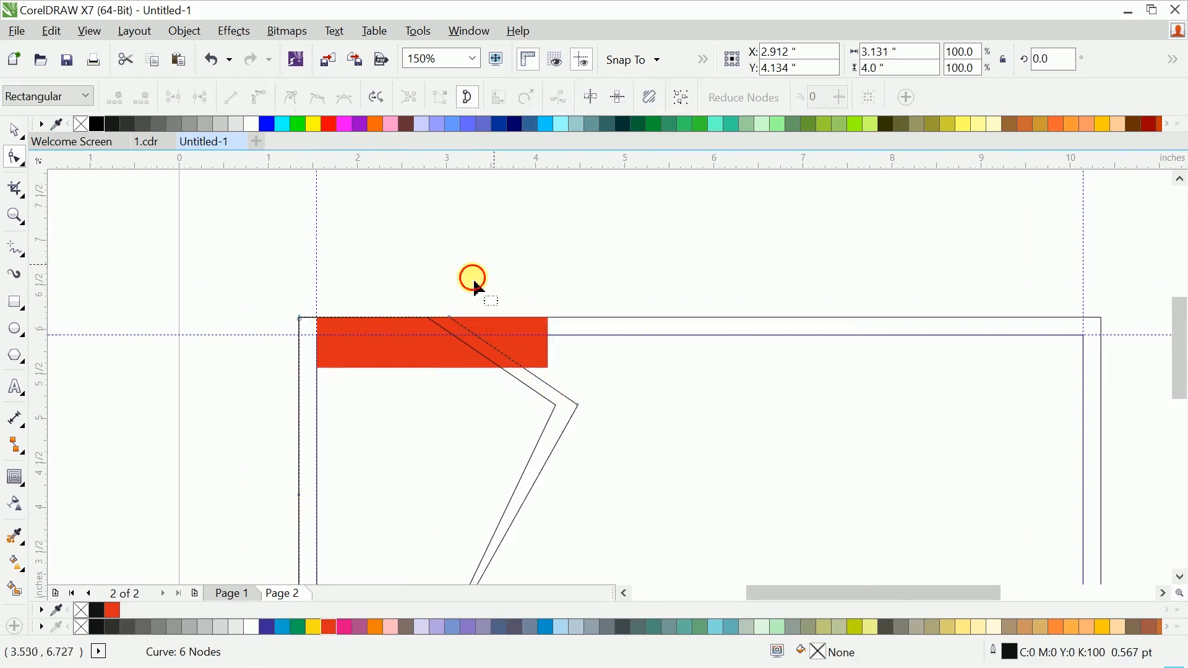
left_click_drag(414, 348, 437, 358)
key("Left")
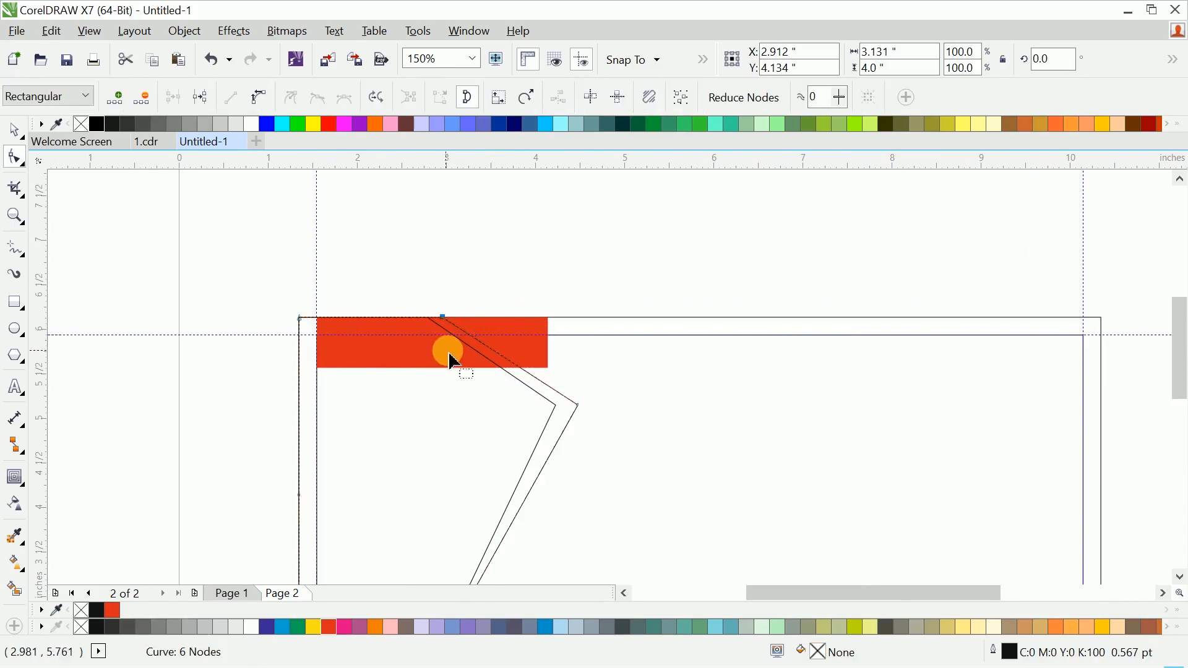
scroll(457, 357, "down", 1)
key("space")
left_click(512, 313)
left_click_drag(501, 384, 525, 373)
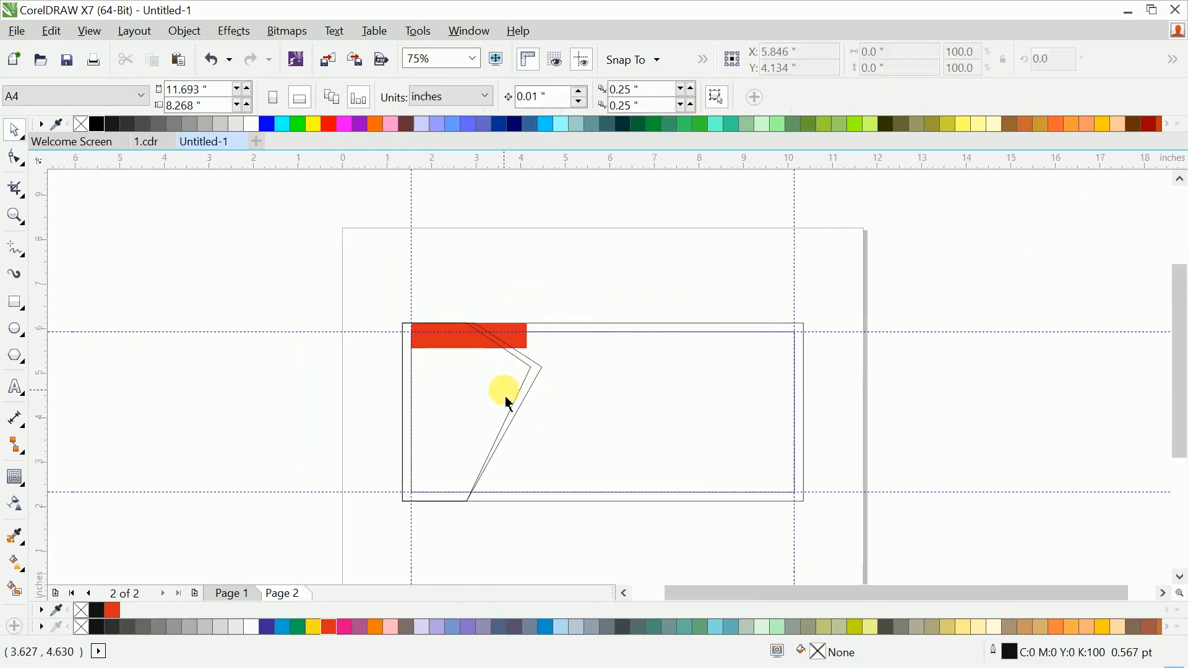
scroll(498, 403, "up", 1)
left_click(559, 392)
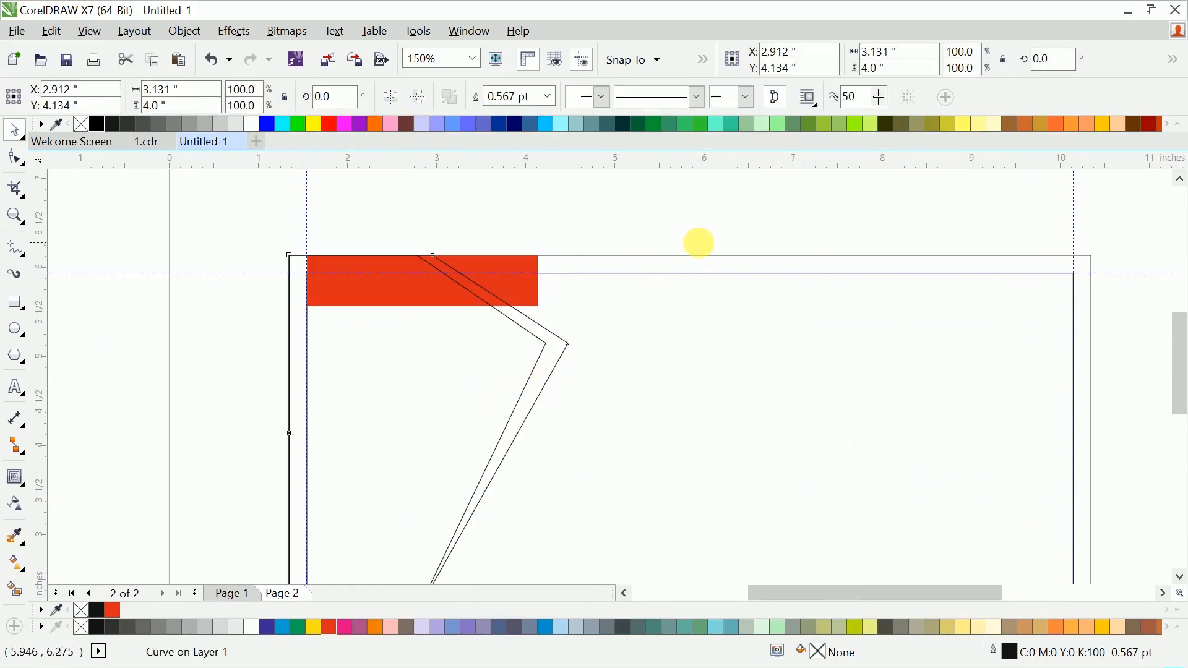
key("Escape")
Copy the FITNESS Club logo from Page 1 and paste it onto Page 2
key("shift+F4")
left_click(231, 593)
left_click(551, 390)
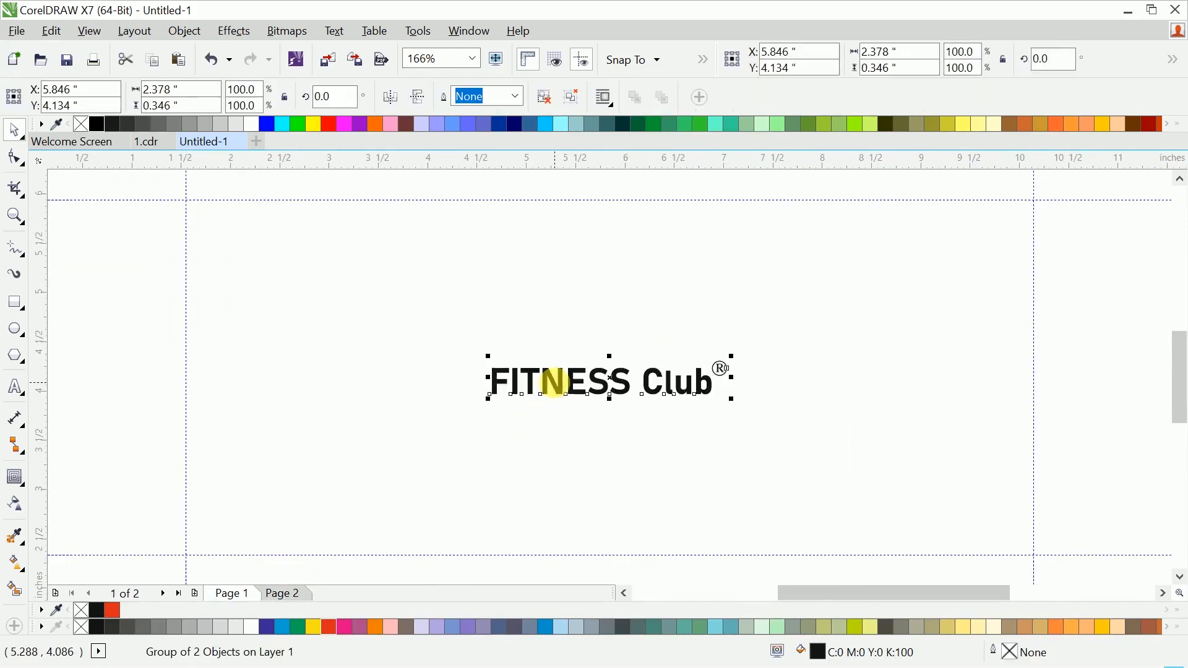
right_click(554, 392)
left_click(591, 421)
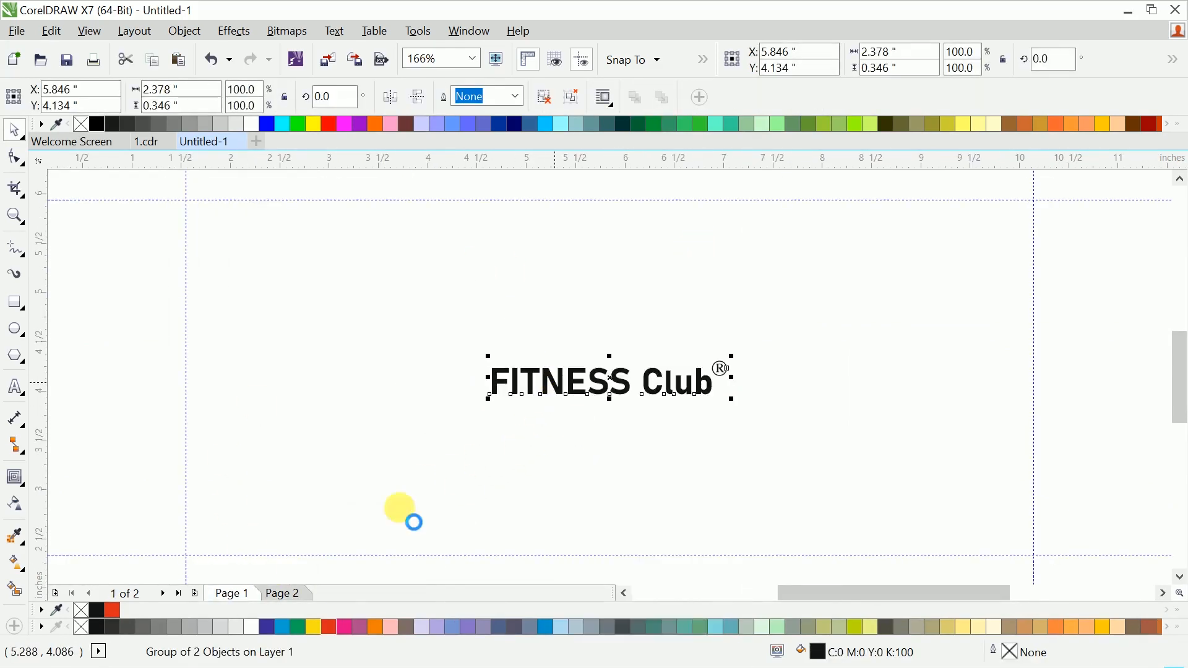
left_click(295, 595)
right_click(173, 396)
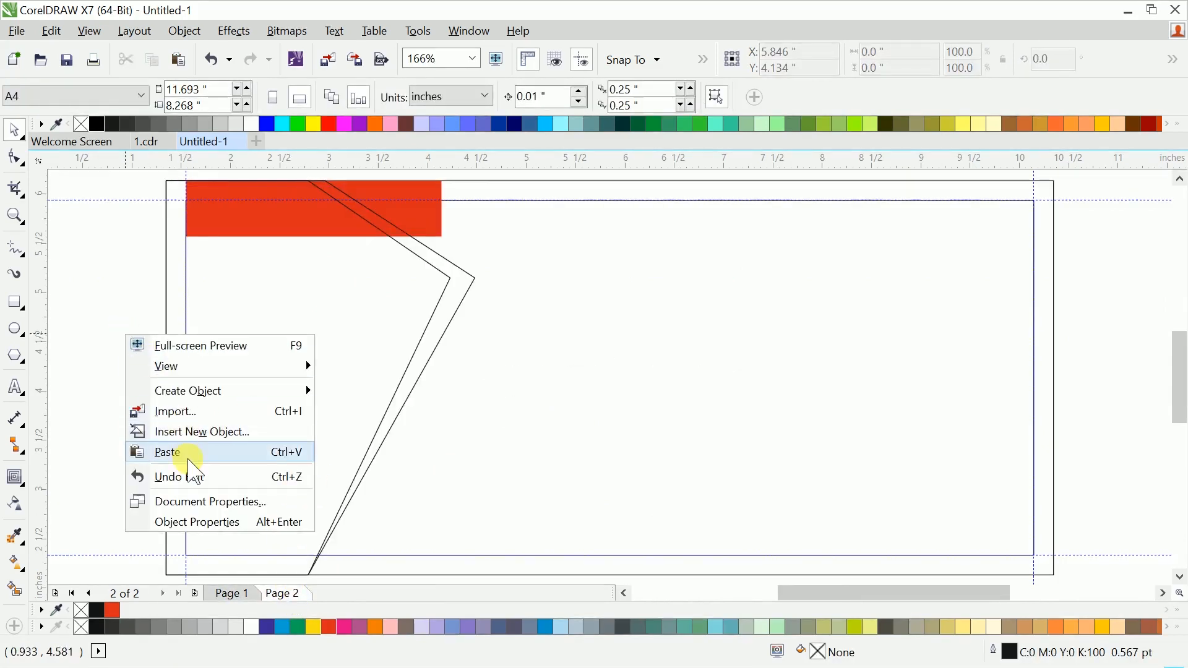
left_click(185, 454)
Open the Align and Distribute options for positioning the pasted logo
scroll(340, 396, "up", 2)
left_click(631, 339, "shift")
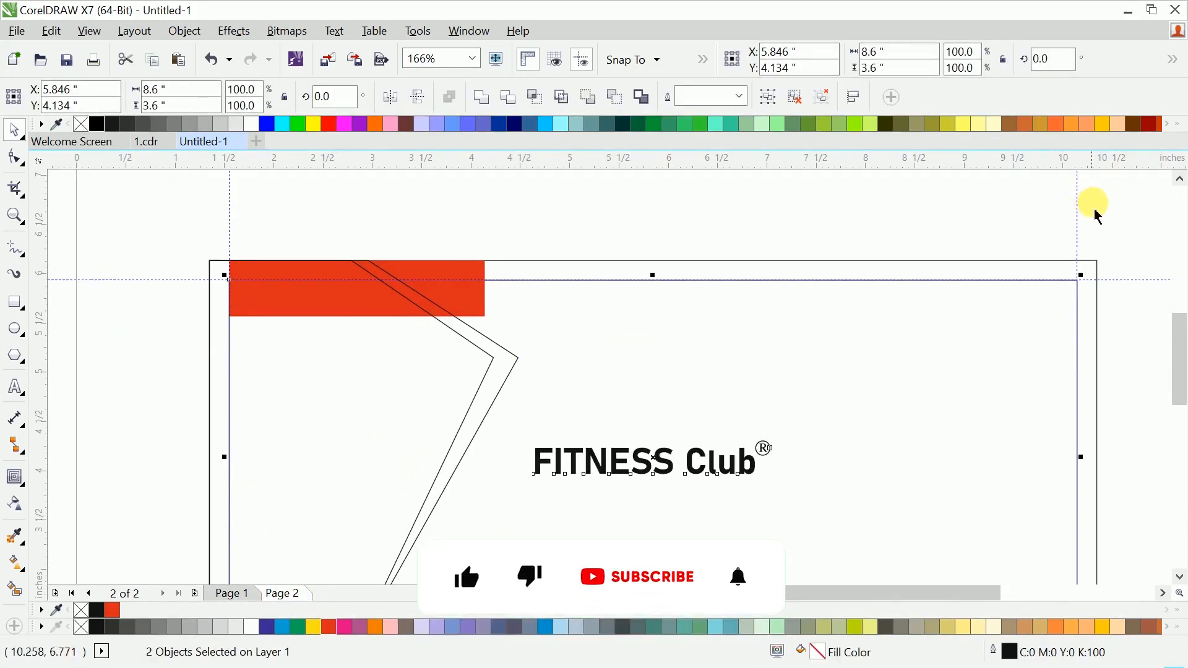
left_click(613, 239)
left_click(186, 31)
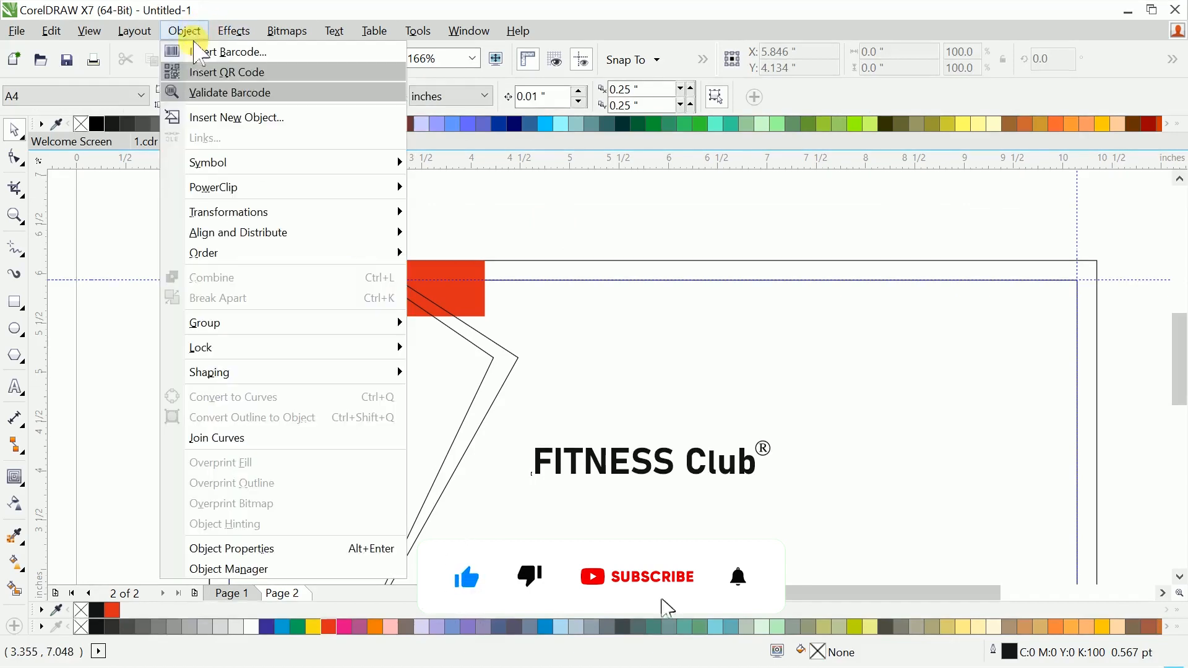
mouse_move(247, 219)
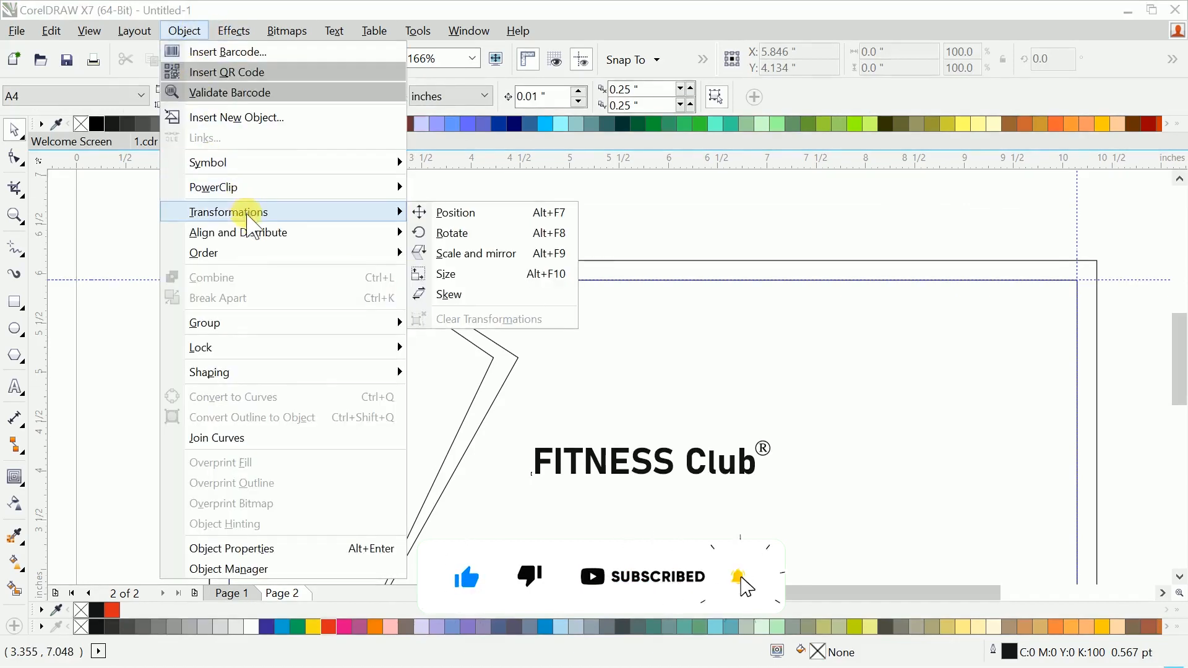
mouse_move(334, 234)
left_click(485, 425)
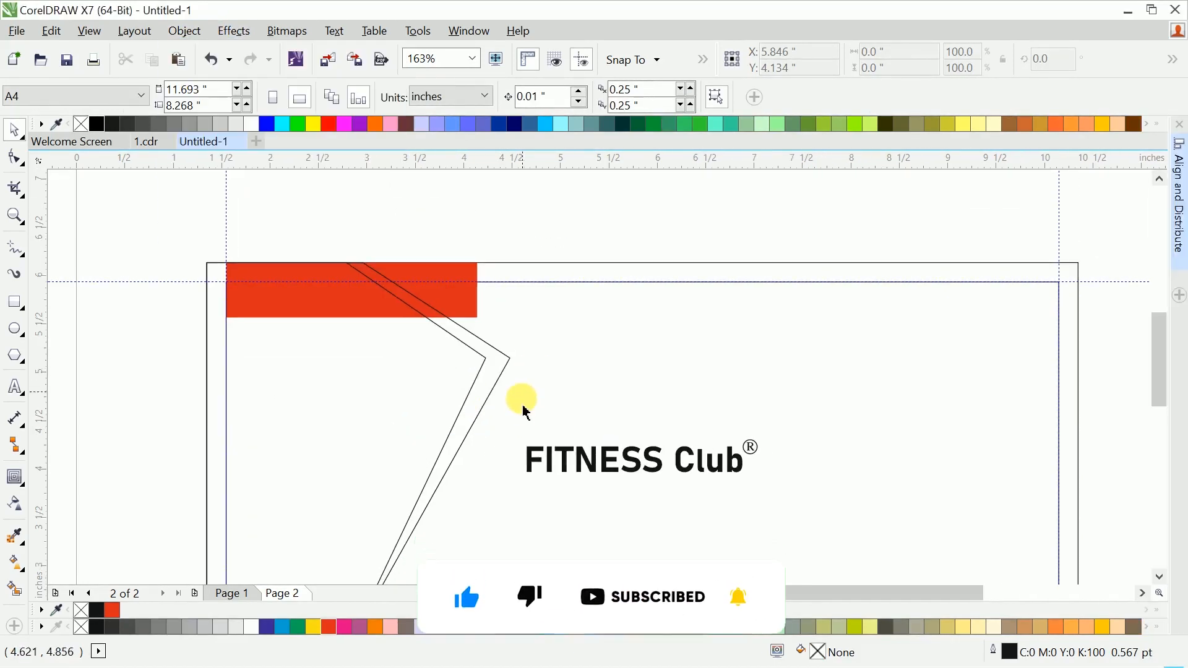
left_click(1179, 217)
Center the FITNESS Club logo horizontally and vertically on the red header bar
left_click_drag(599, 361, 618, 366)
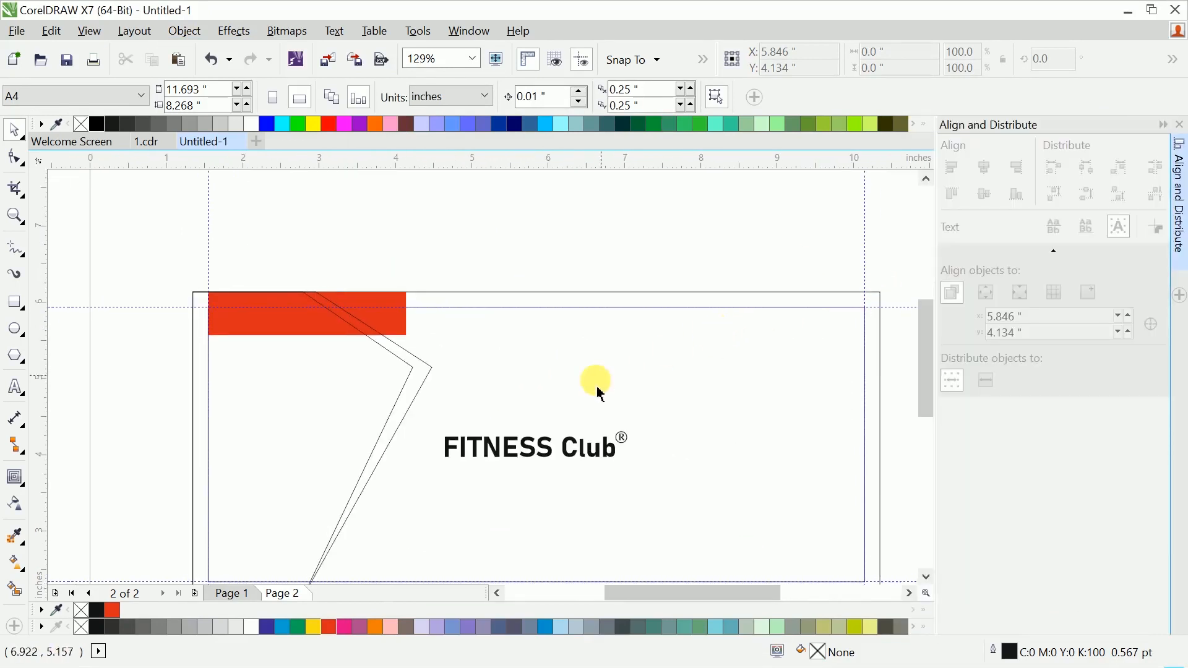
left_click(533, 446)
left_click(389, 327, "shift")
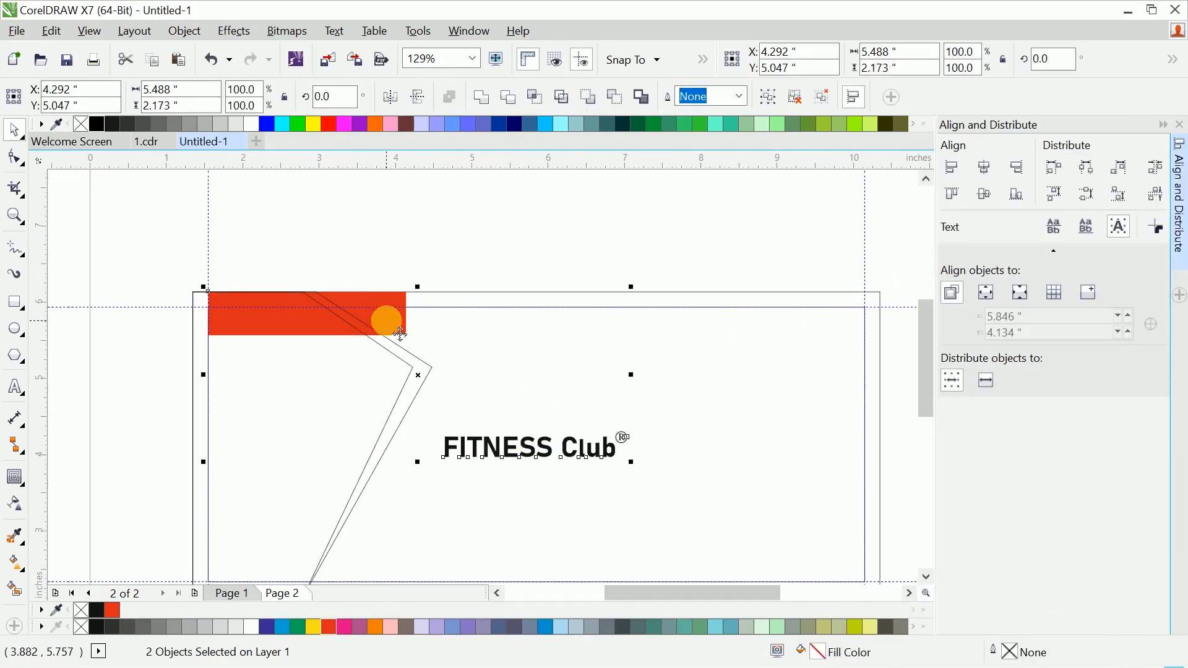
left_click(985, 196)
left_click(985, 167)
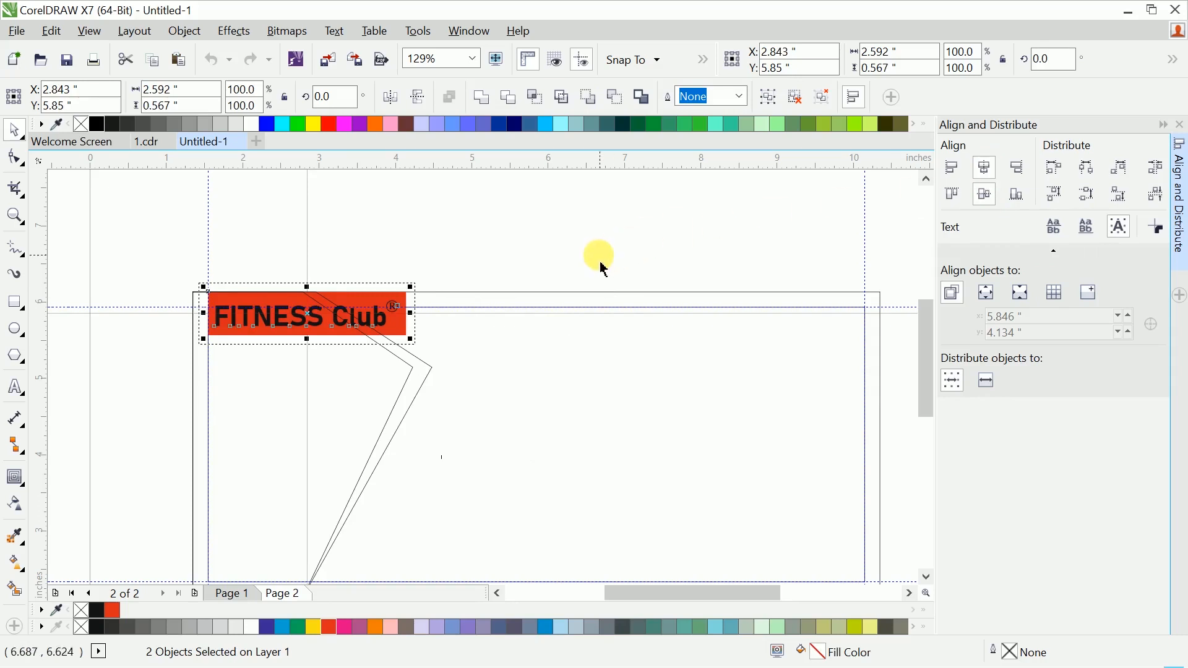
Fill the FITNESS Club logo with white
left_click(353, 321)
left_click(248, 628)
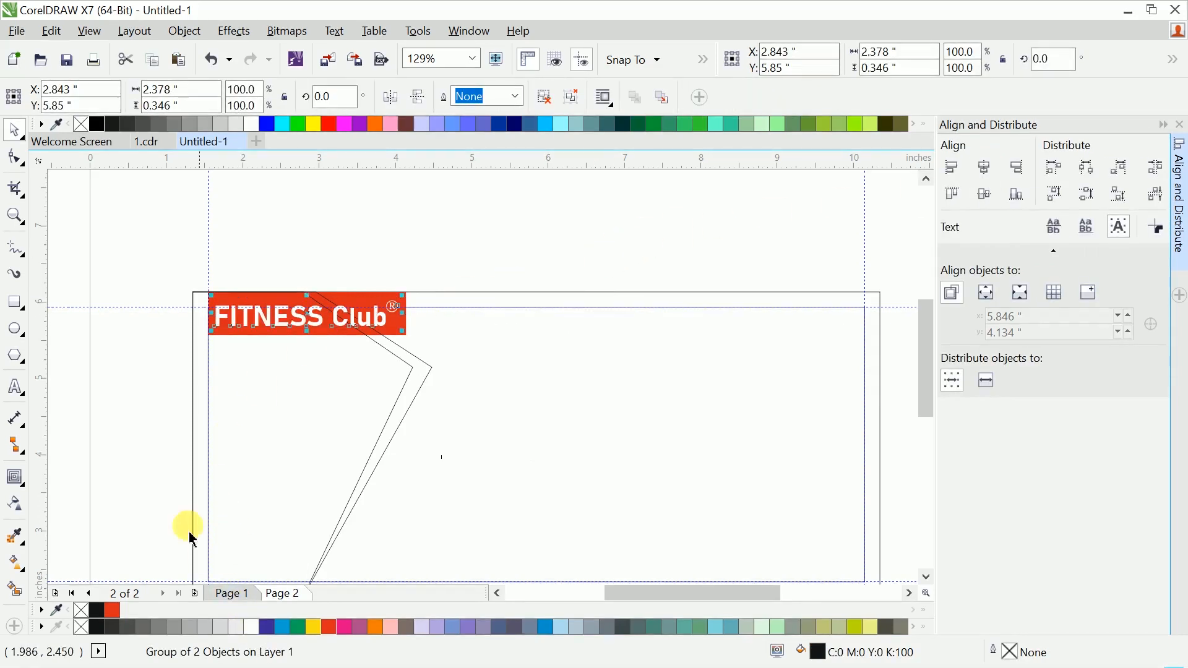
left_click(156, 489)
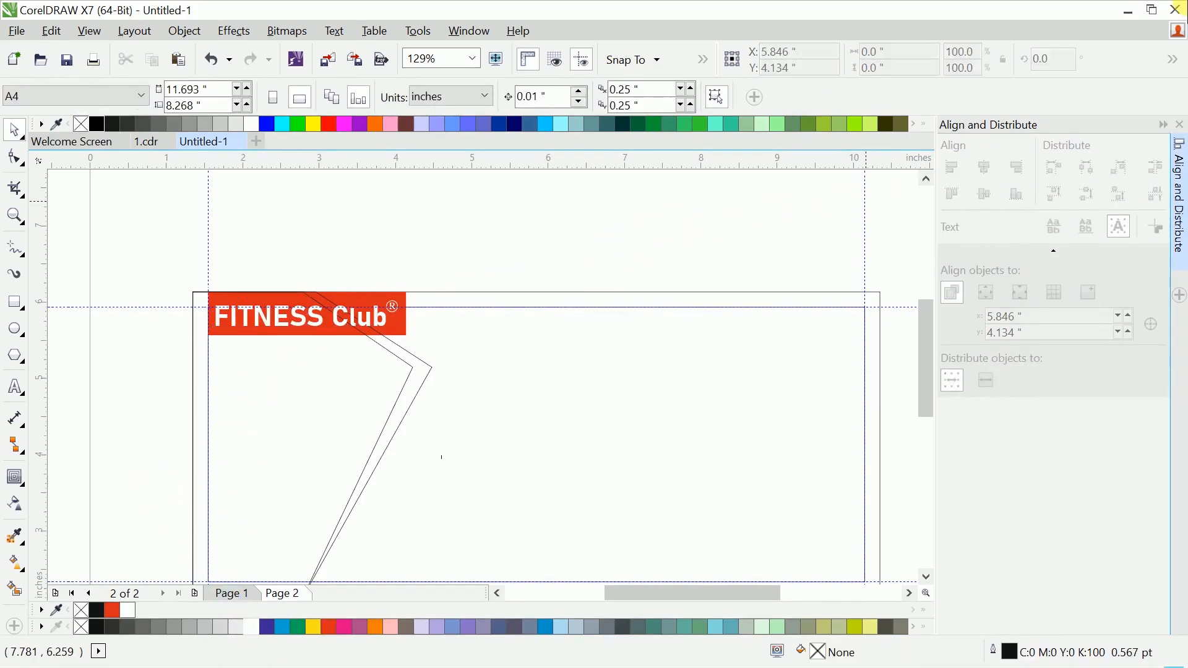
Scale the logo down proportionally about its center to about 2.15 × 0.31 inches
scroll(687, 330, "up", 1)
scroll(681, 260, "down", 4)
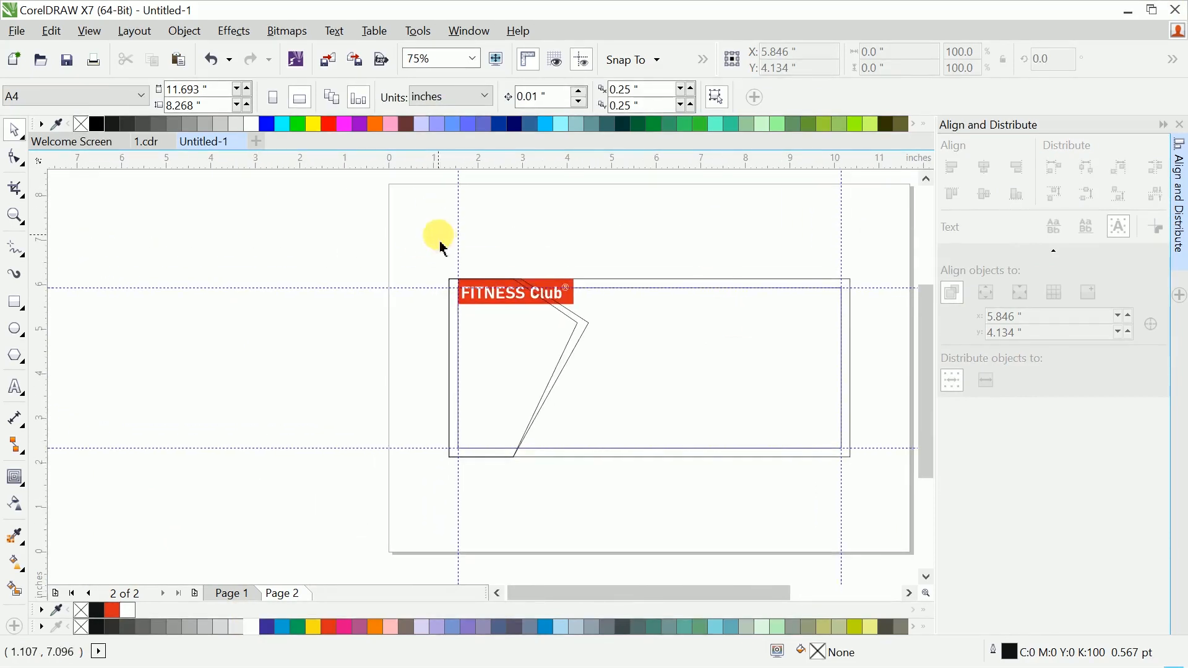
scroll(433, 297, "up", 8)
left_click(544, 401)
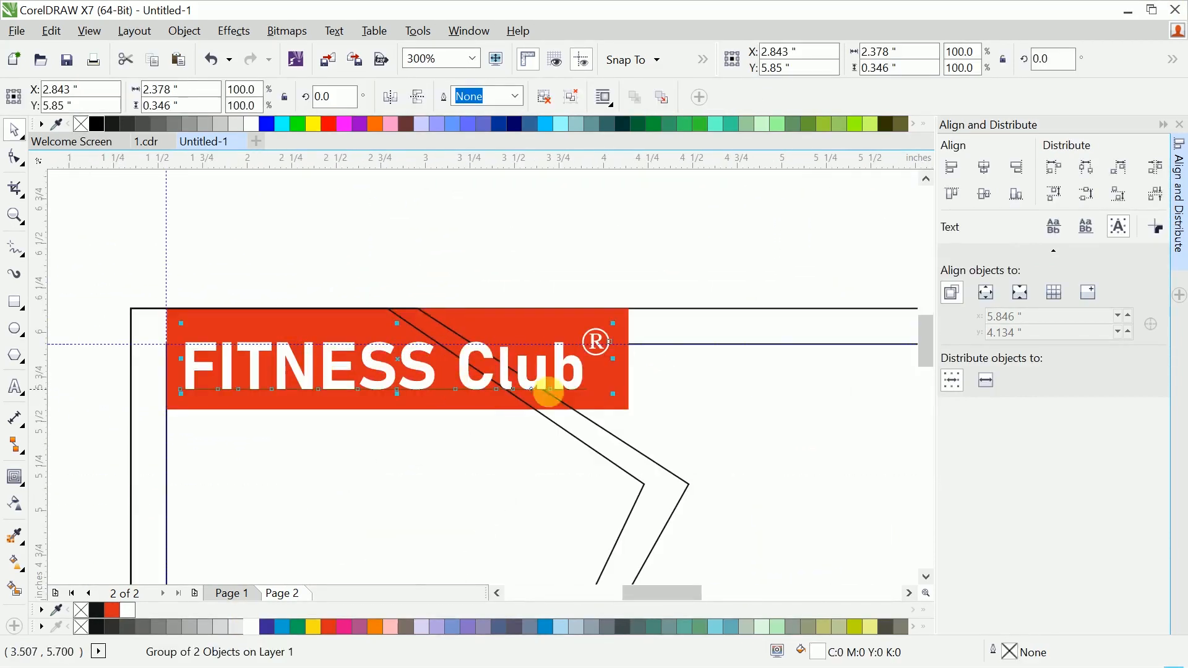
left_click_drag(615, 394, 576, 390)
scroll(529, 381, "down", 3)
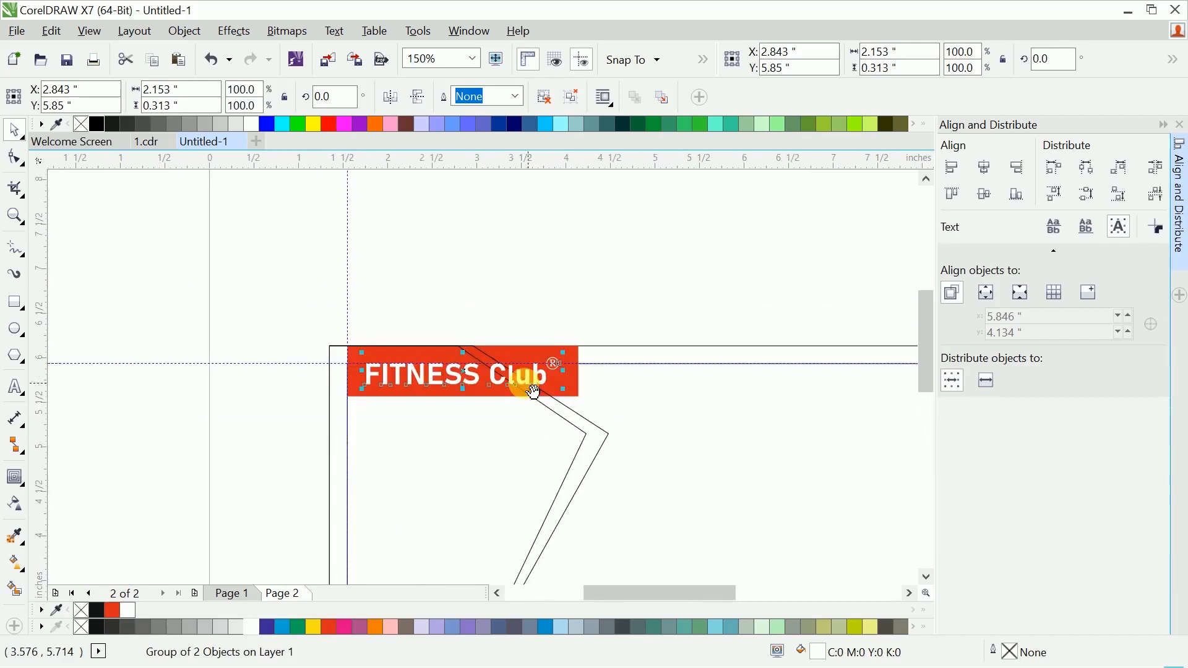
Move the logo down about 0.08 inch within the red header bar
left_click(506, 277)
scroll(469, 378, "up", 2)
left_click_drag(460, 331, 460, 359)
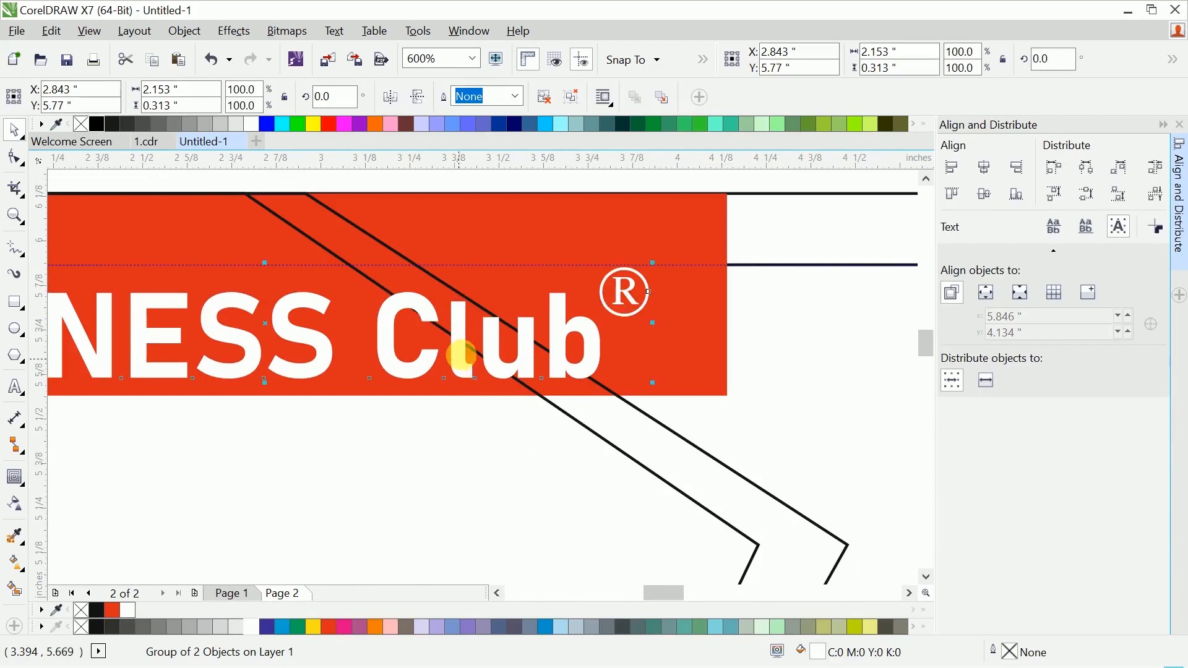
scroll(460, 356, "down", 3)
left_click(507, 306)
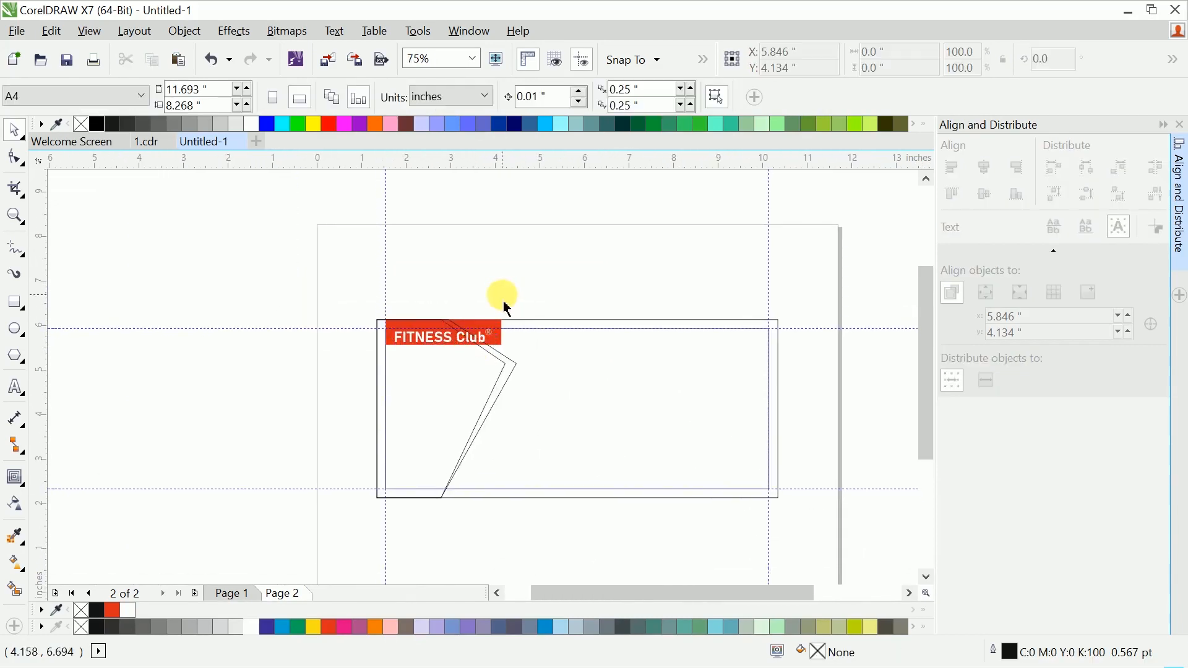
Scale the logo down slightly about its center to leave more margin inside the red bar
scroll(486, 374, "up", 2)
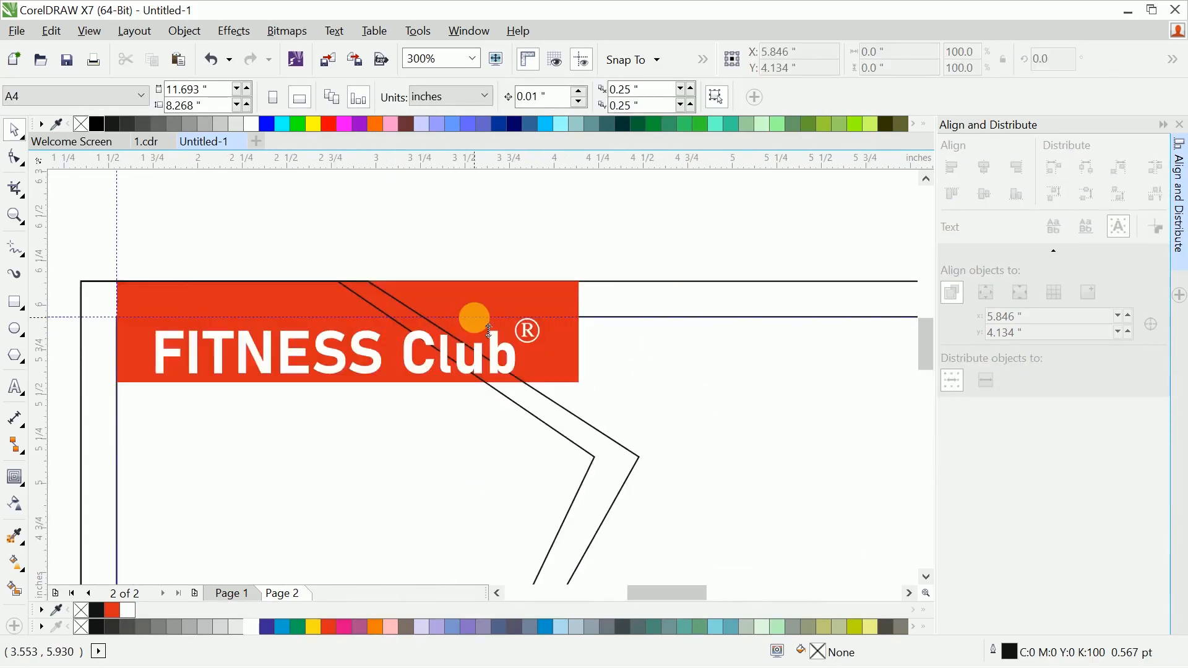
left_click(582, 416)
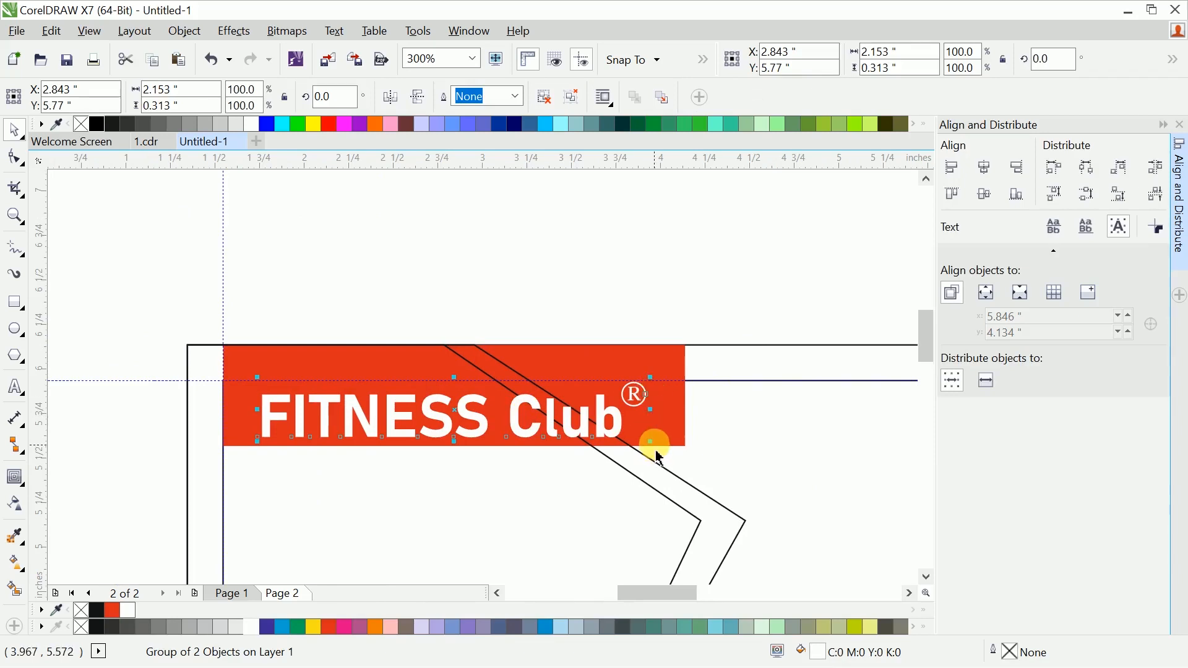
mouse_move(656, 451)
left_mouse_down()
mouse_move(639, 437)
mouse_move(660, 434)
left_mouse_up()
left_click(683, 381)
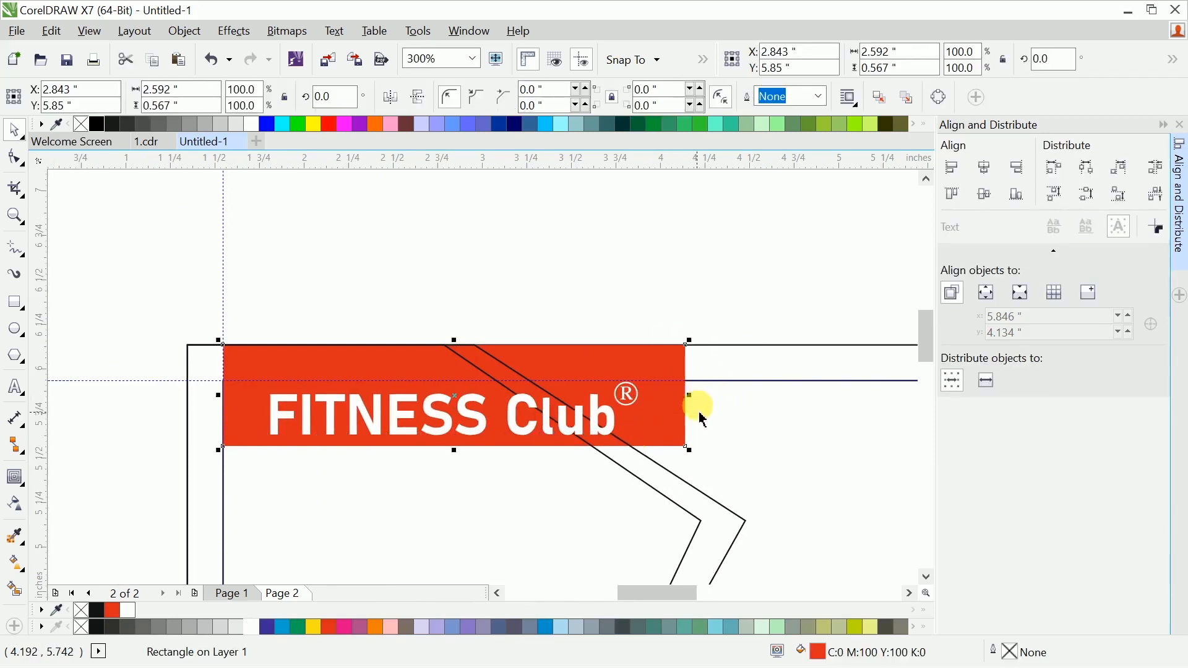
scroll(690, 399, "down", 1)
left_click_drag(687, 425, 663, 372)
left_click(617, 447)
left_click(680, 431)
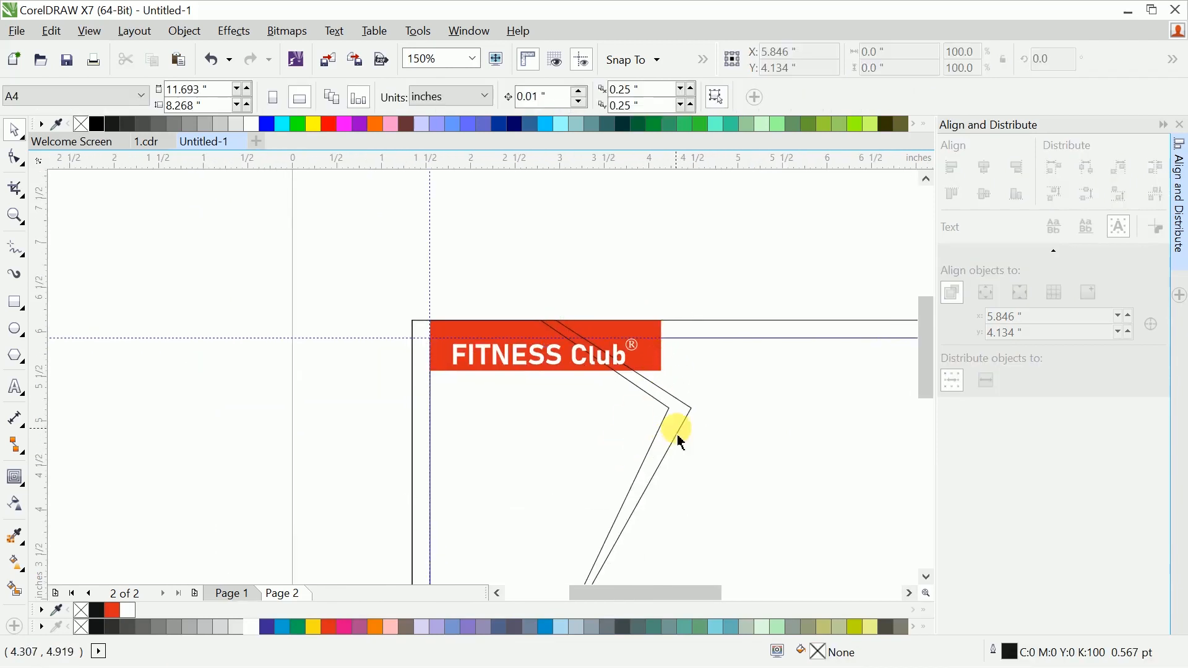
Shift the top, rightmost and lower-right nodes of both angular shapes together about 0.68 inch to the right
left_click_drag(673, 424, 635, 363)
left_click(647, 375)
left_click(568, 374)
left_click(631, 380)
key("ctrl+a")
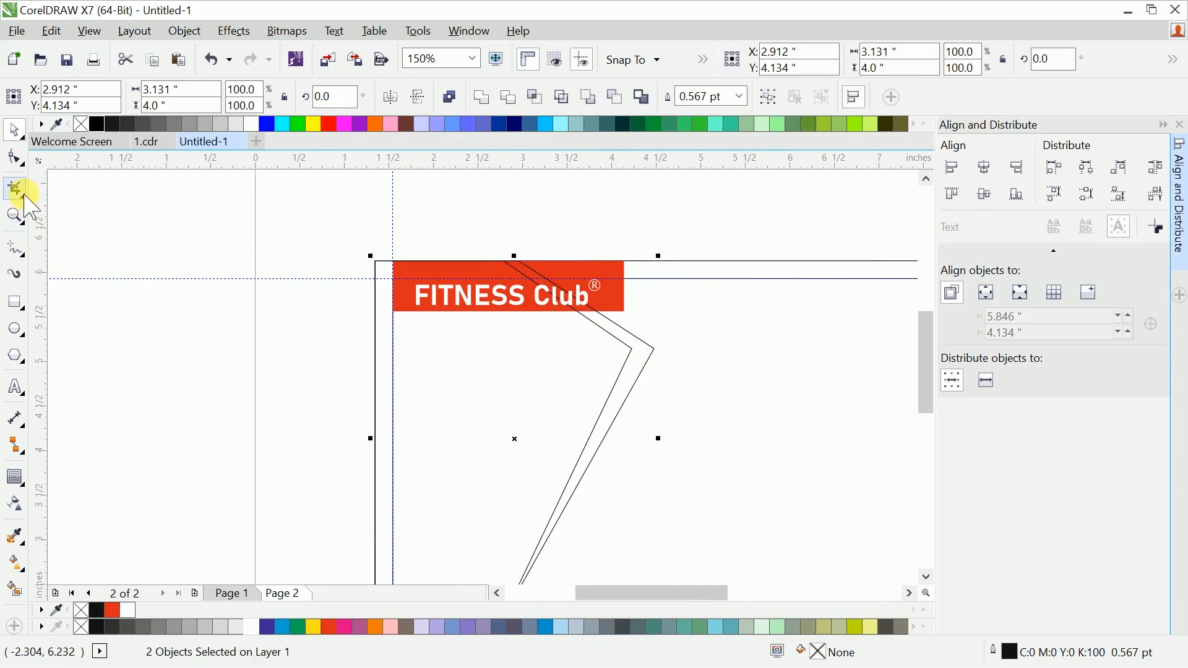
left_click(17, 159)
scroll(278, 285, "down", 1)
left_click_drag(356, 242, 483, 311)
key("space")
left_click(480, 239)
left_click_drag(460, 263, 577, 347)
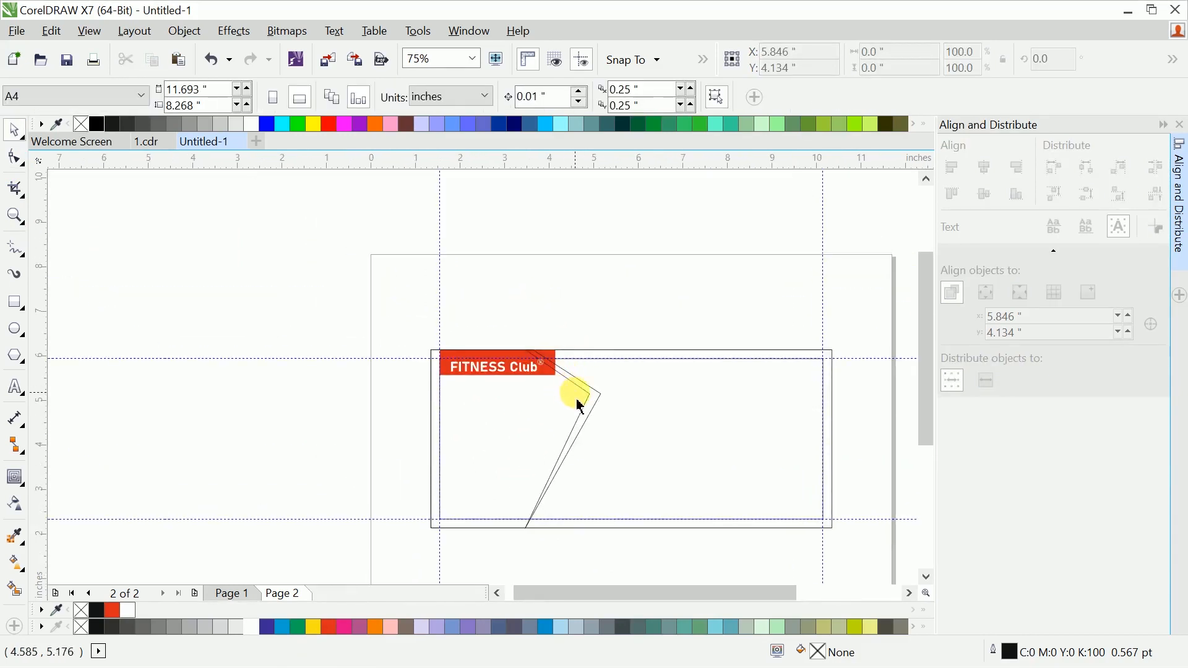
Fill the wider angular shape with red
left_click(580, 407)
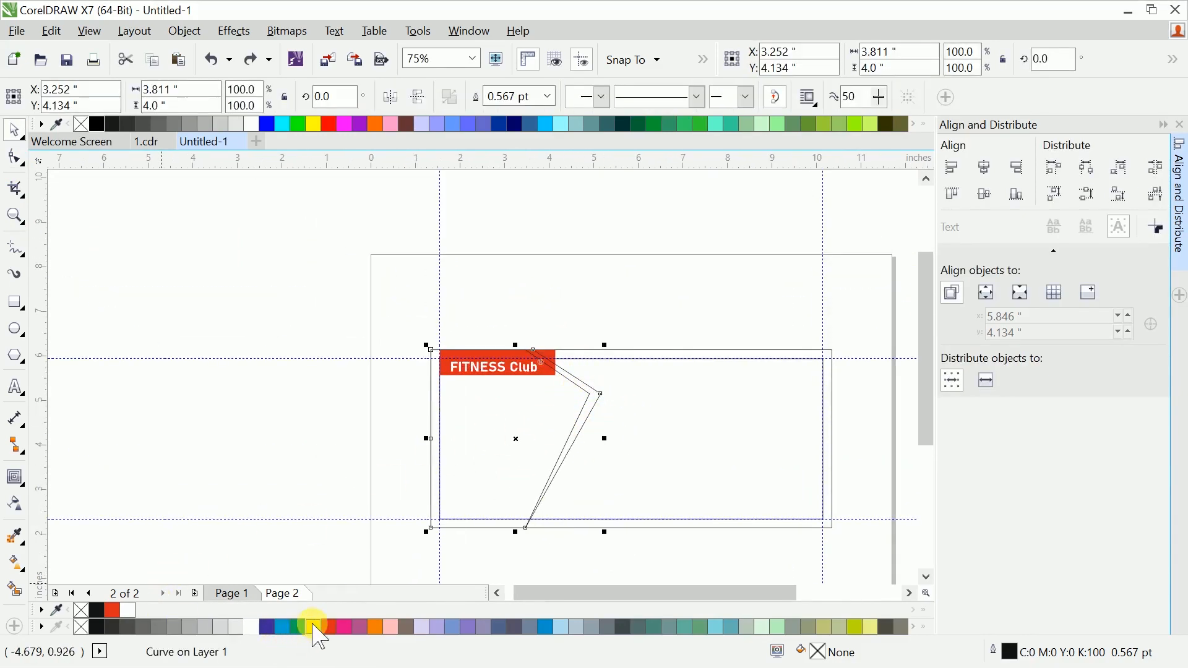
left_click(326, 625)
left_click(409, 452)
Send the red angular shape and the outer page frame to the back of the page
left_click(509, 430)
left_click(665, 365, "shift")
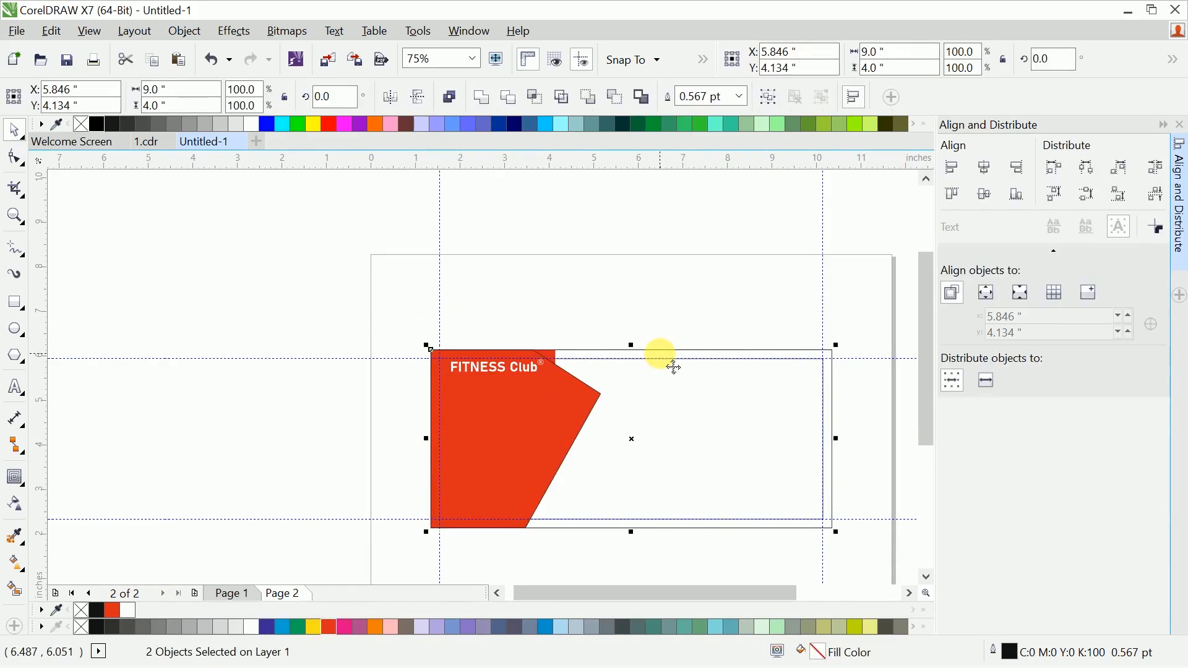
right_click(664, 364)
mouse_move(721, 495)
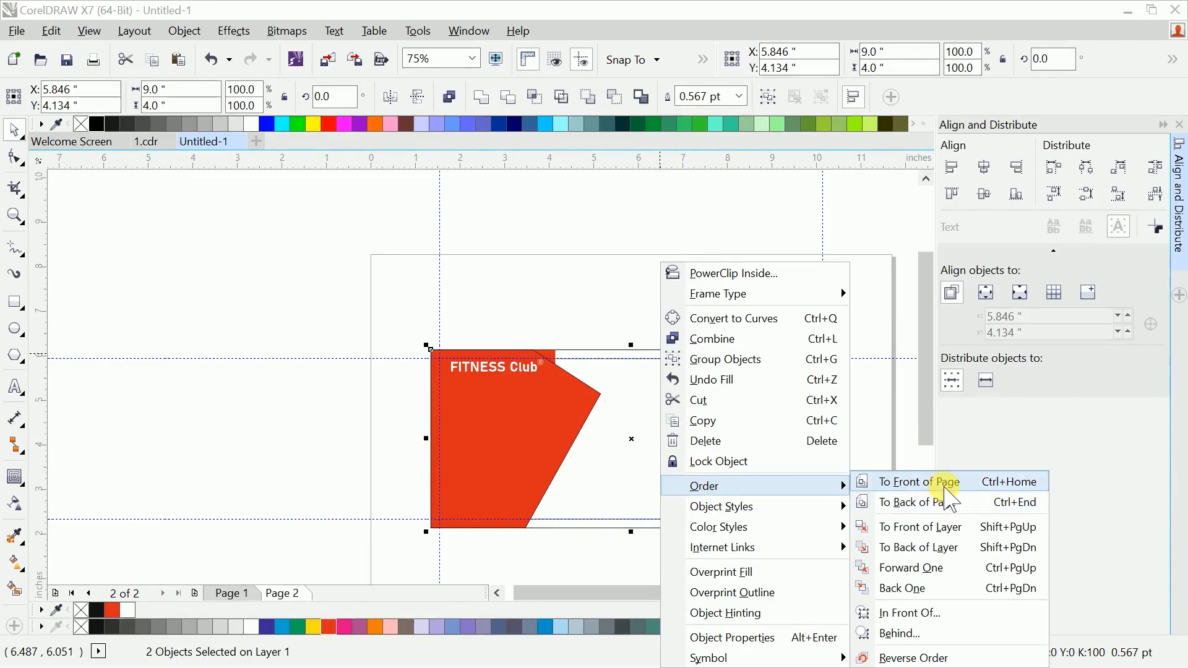
left_click(921, 502)
Fill the narrower angular shape with 10% black and remove its outline
left_click(540, 407)
left_click(529, 387)
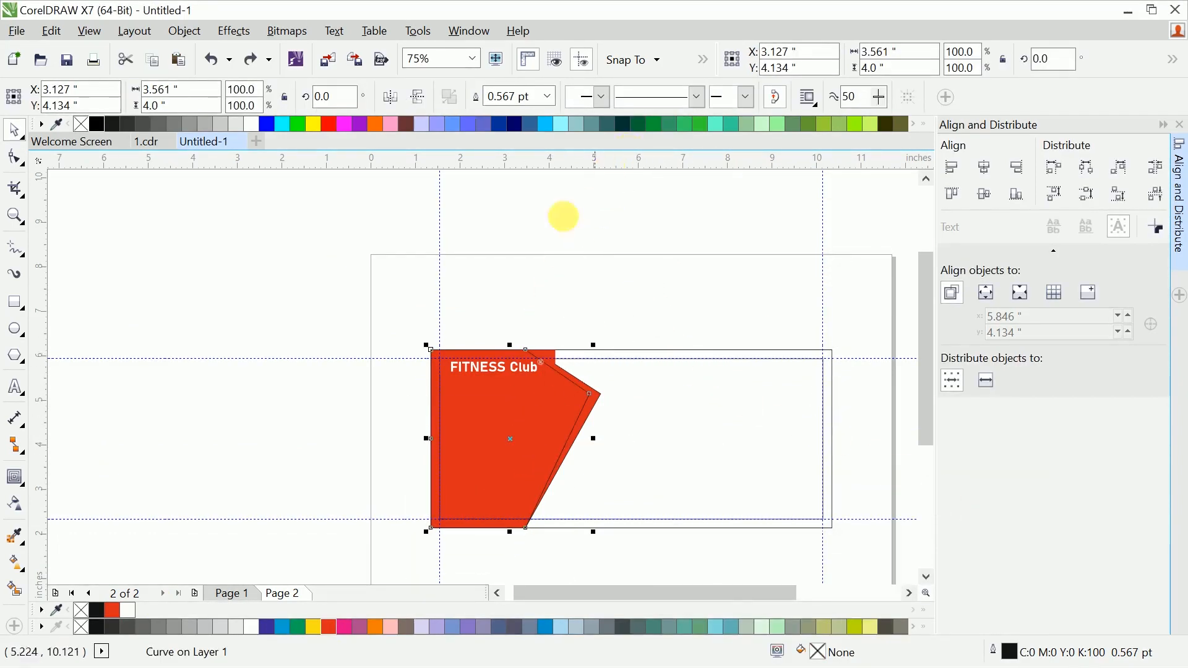
left_click(236, 628)
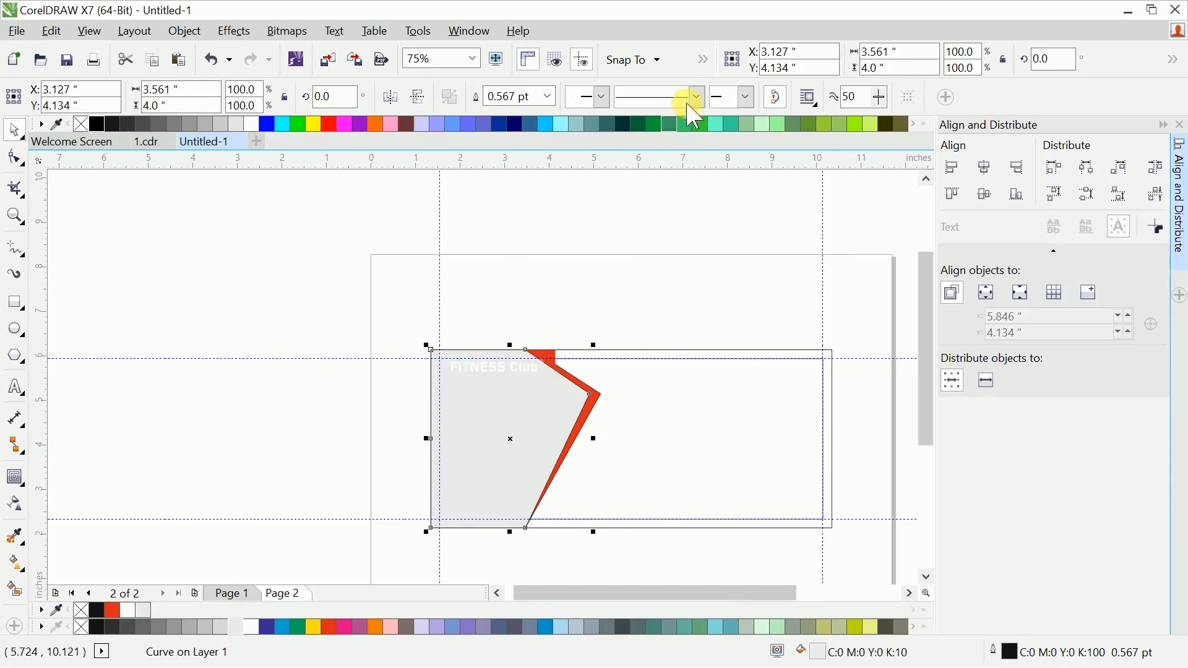
left_click(602, 97)
left_click(548, 118)
left_click(563, 285)
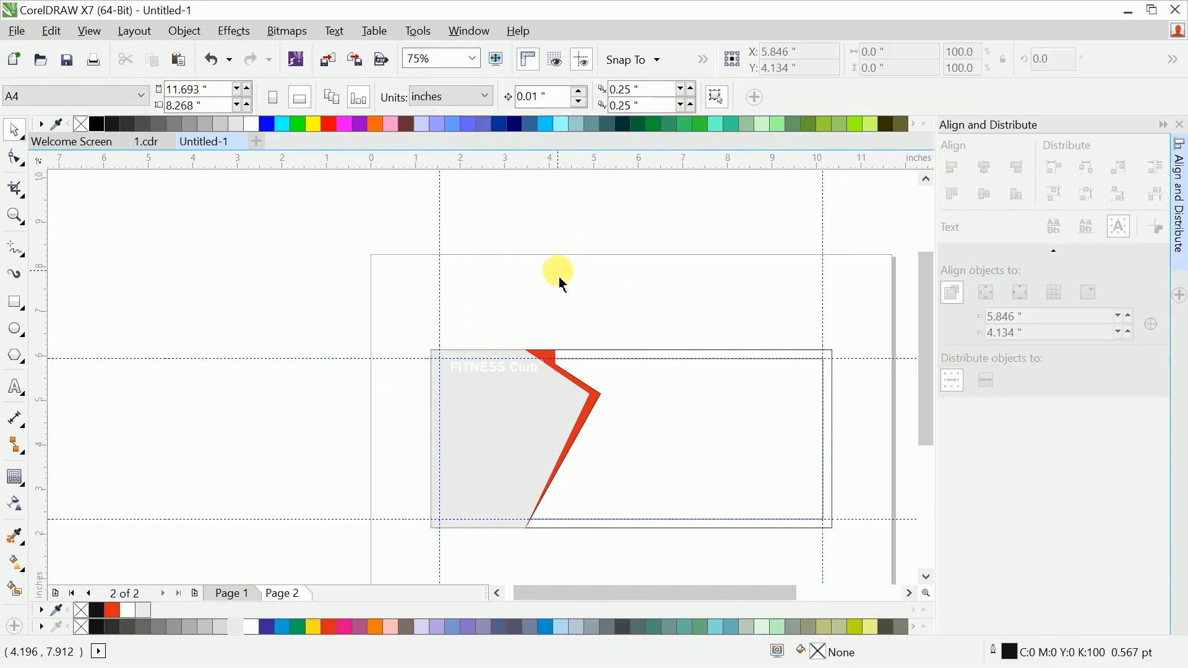
Bring the photo of the man lifting a dumbbell from another window into Page 2
key("alt+Tab")
left_click(318, 425)
mouse_move(266, 440)
left_mouse_down()
mouse_move(282, 426)
mouse_move(240, 423)
mouse_move(257, 430)
left_mouse_up()
key("alt+Tab")
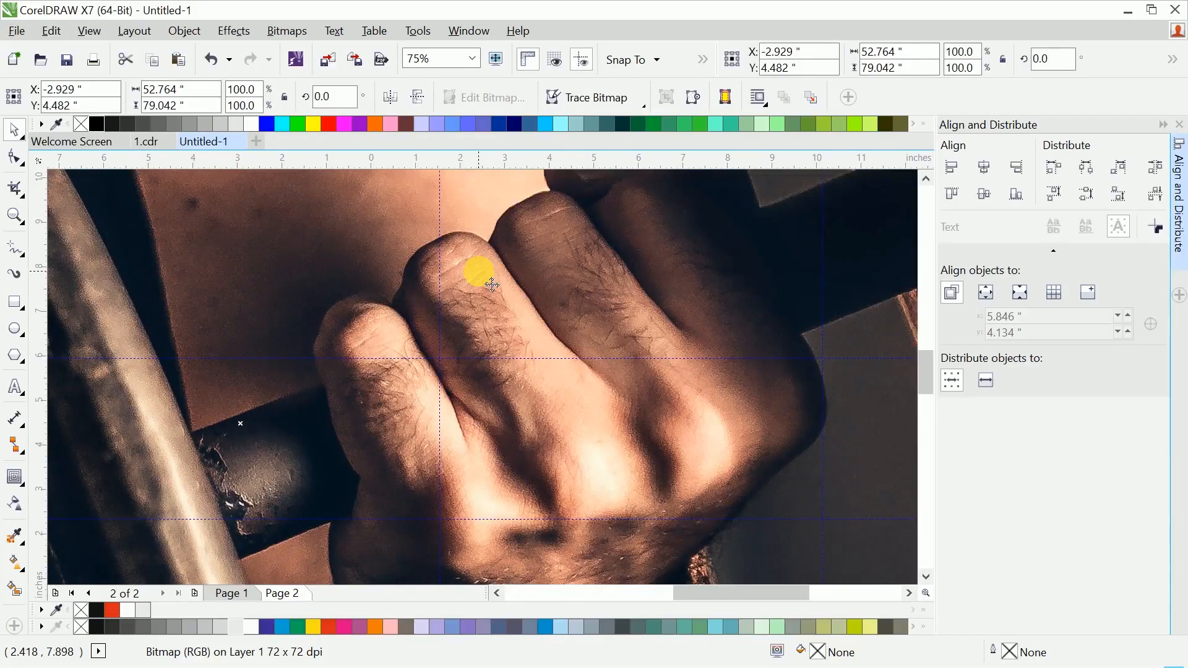
Scale the imported photo down about its center to 6%, about 3.19 × 4.78 inches
scroll(479, 288, "down", 1)
key("F4")
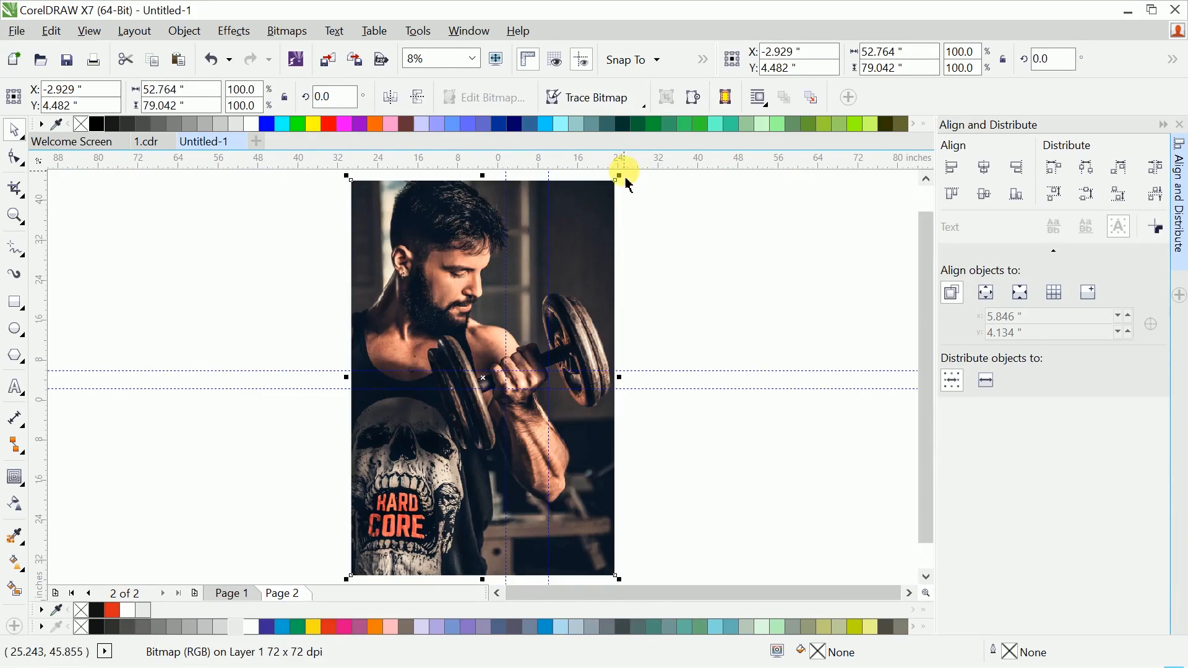
left_click_drag(618, 176, 575, 369)
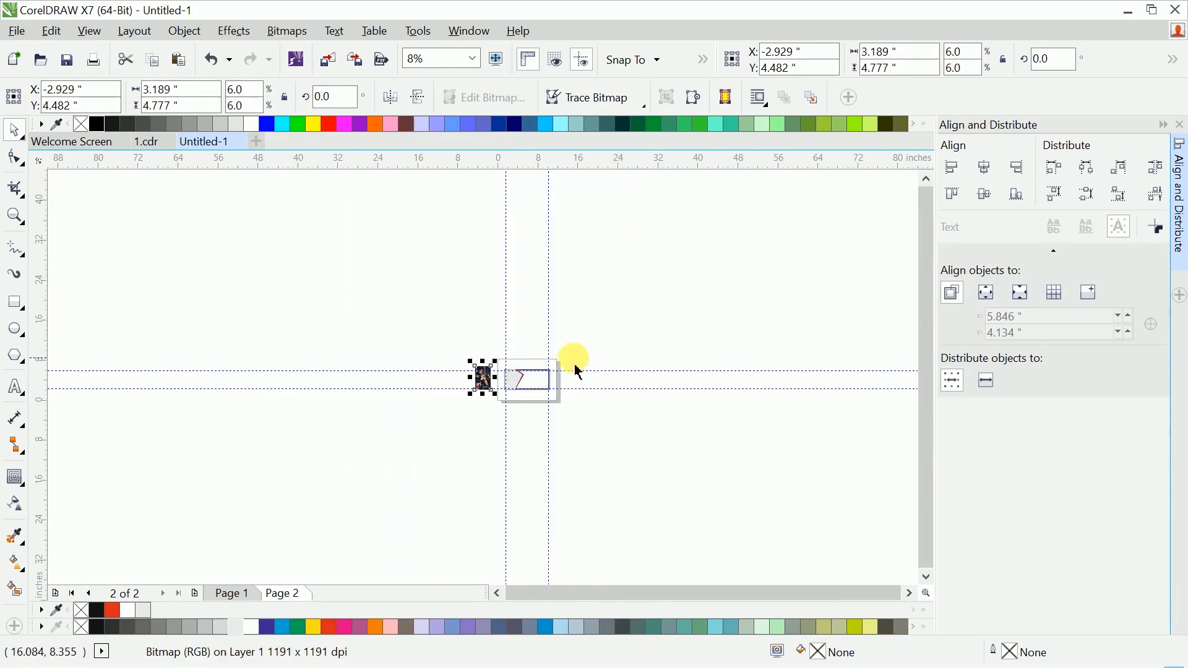
PowerClip the photo inside the light gray angular shape
scroll(576, 369, "up", 3)
right_click(176, 275)
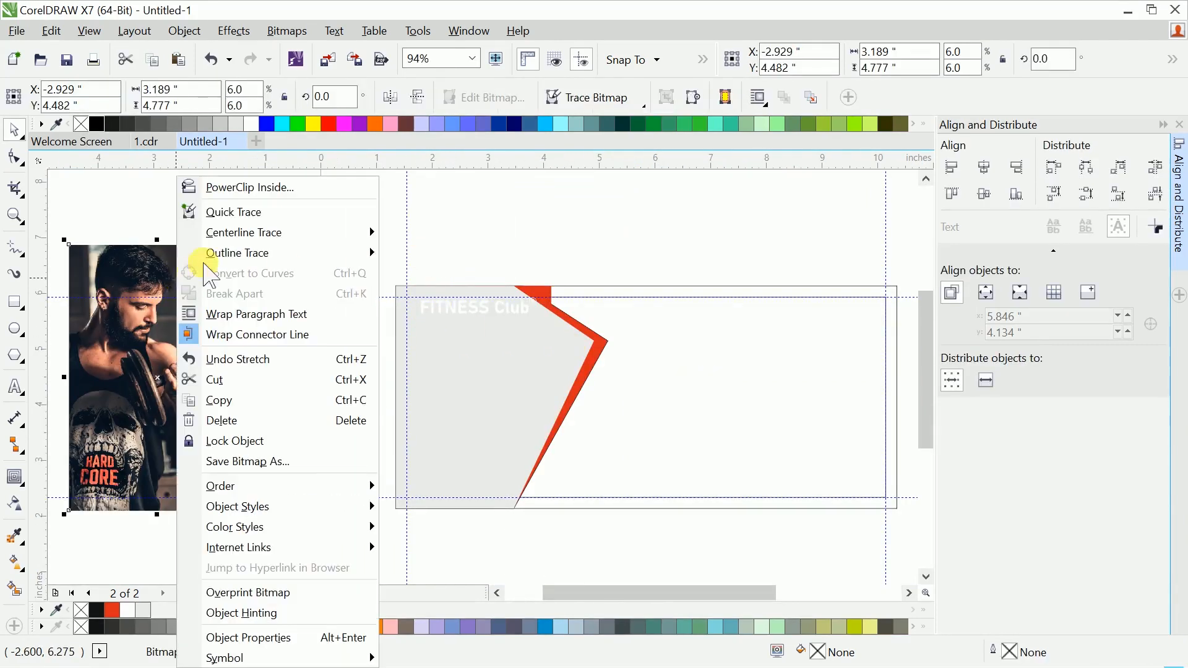
left_click(239, 188)
left_click(409, 355)
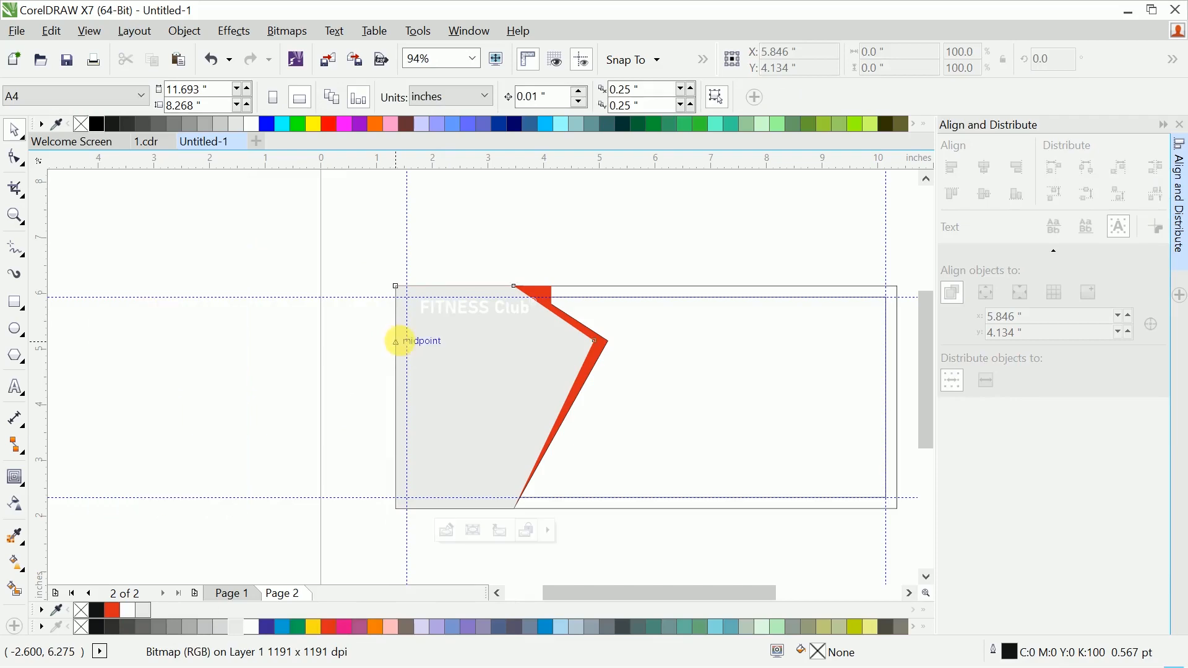
right_click(409, 353)
mouse_move(484, 213)
left_click(751, 252)
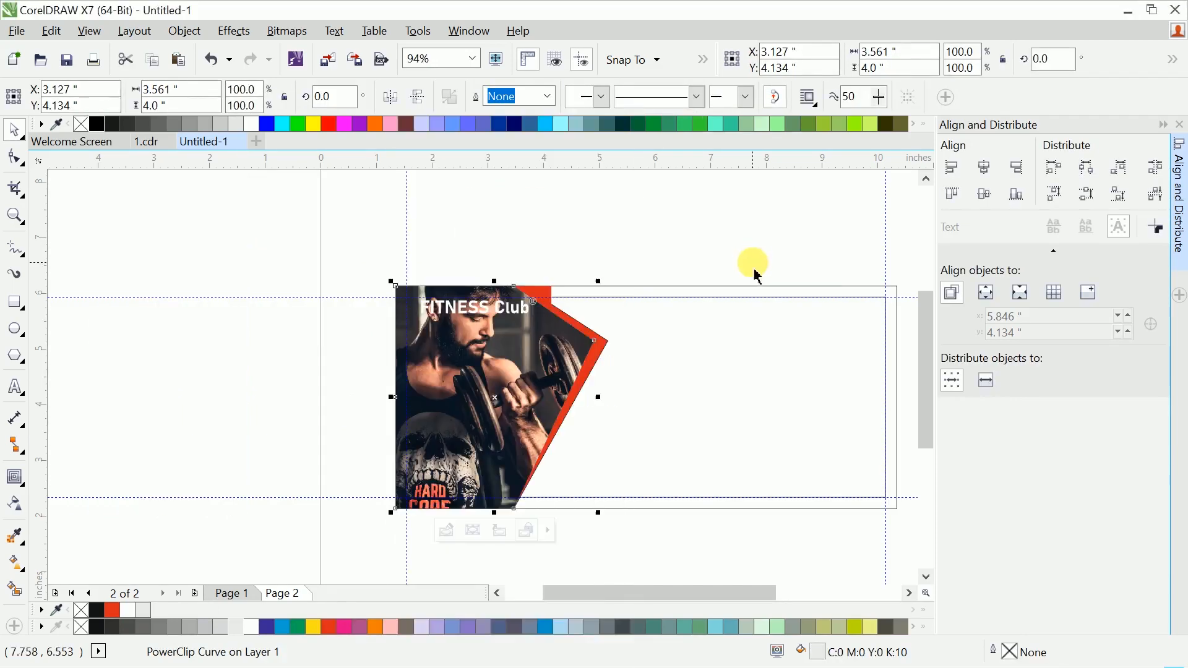
left_click(591, 260)
Remove the outline from the red angular shape behind the photo
scroll(563, 252, "right", 3)
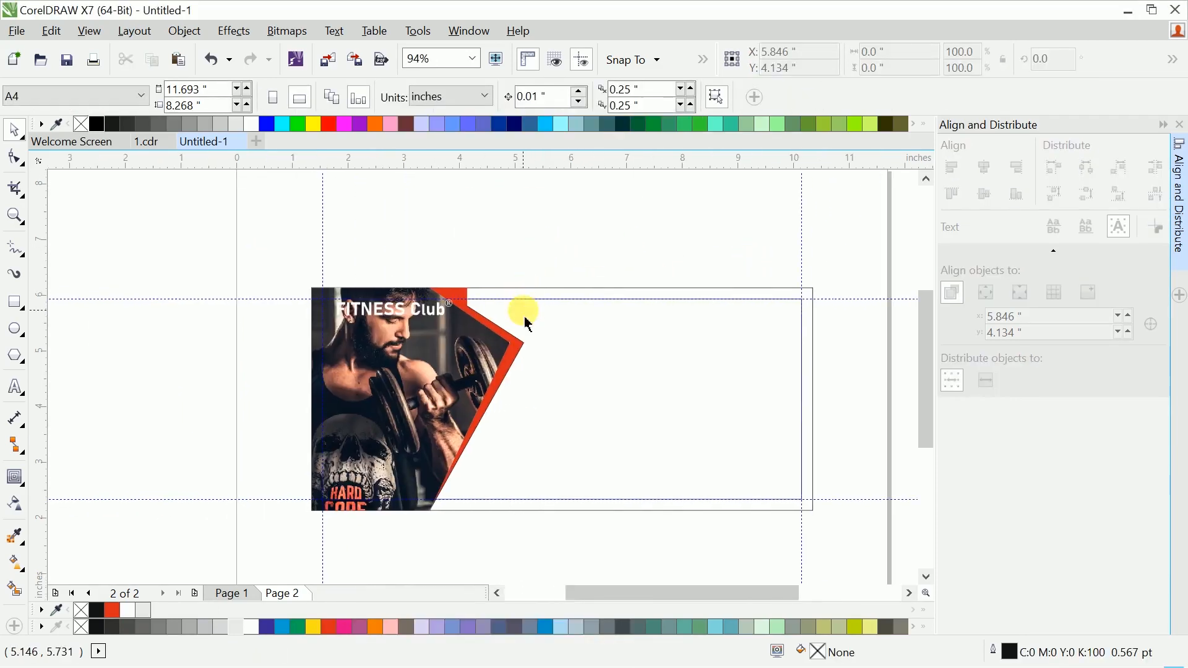
left_click(526, 370)
key("z")
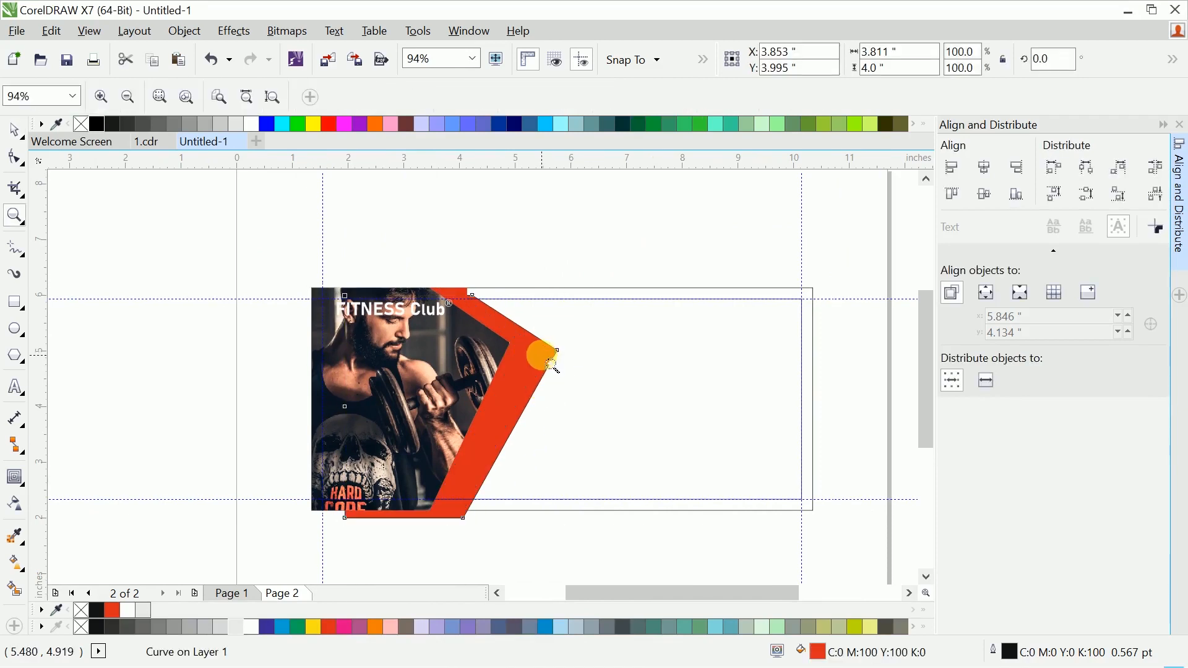
key("space")
left_click(549, 96)
left_click(506, 117)
left_click(522, 340)
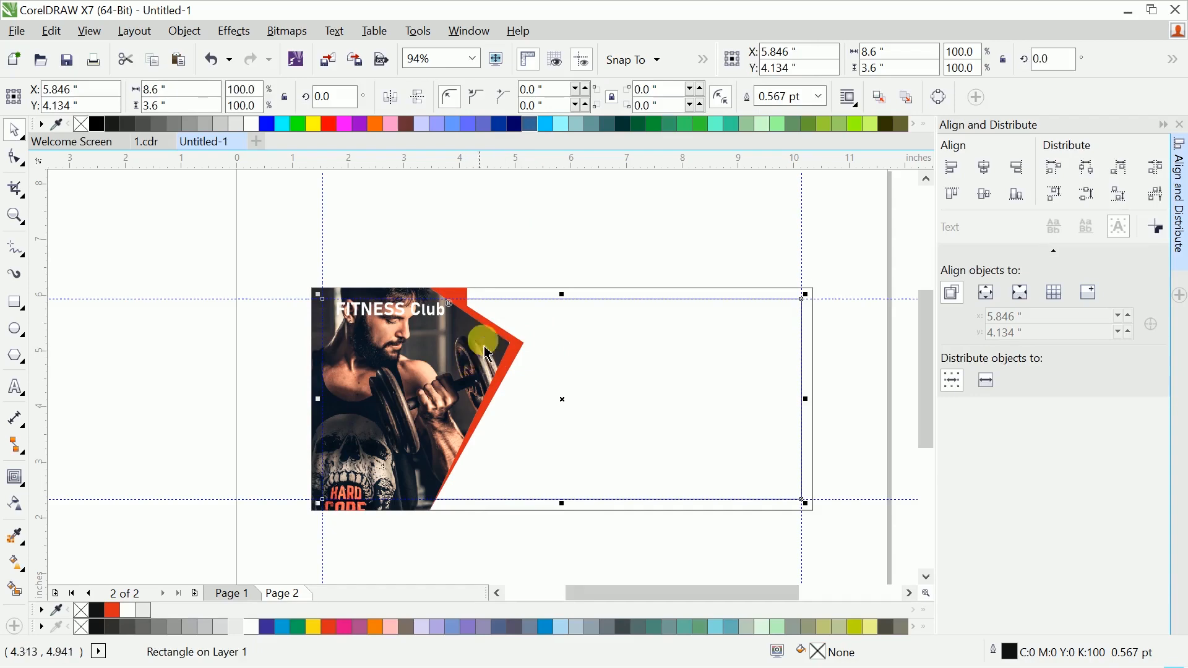
key("Escape")
scroll(364, 501, "up", 3)
left_click(364, 501)
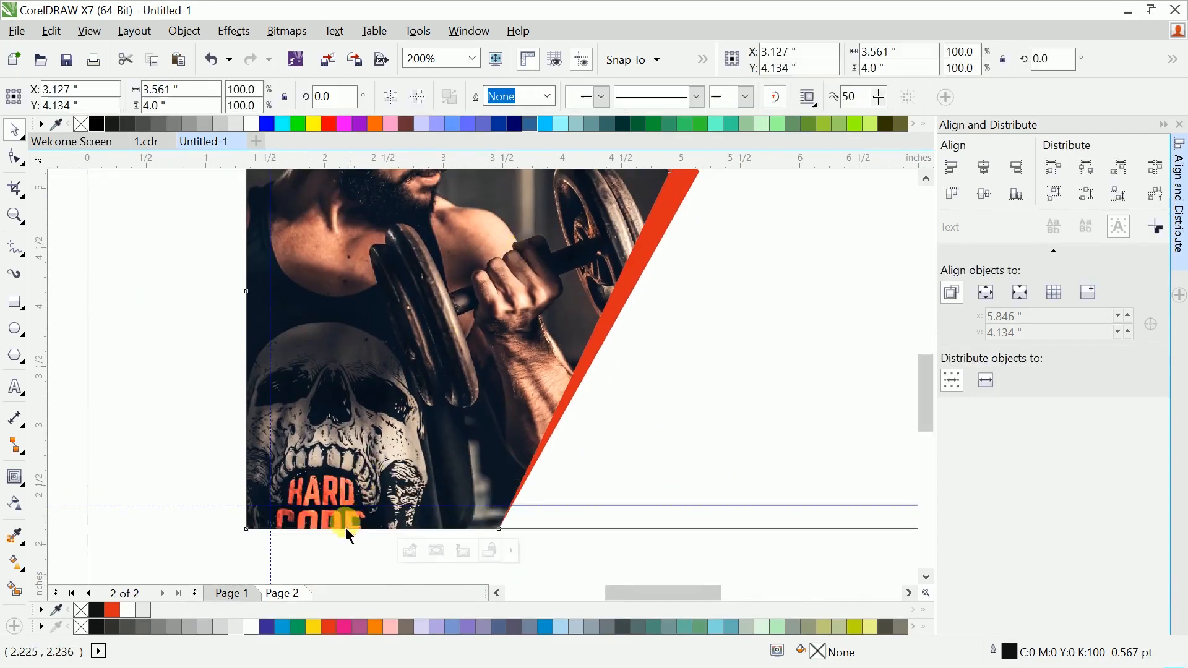
left_click(505, 435, "shift")
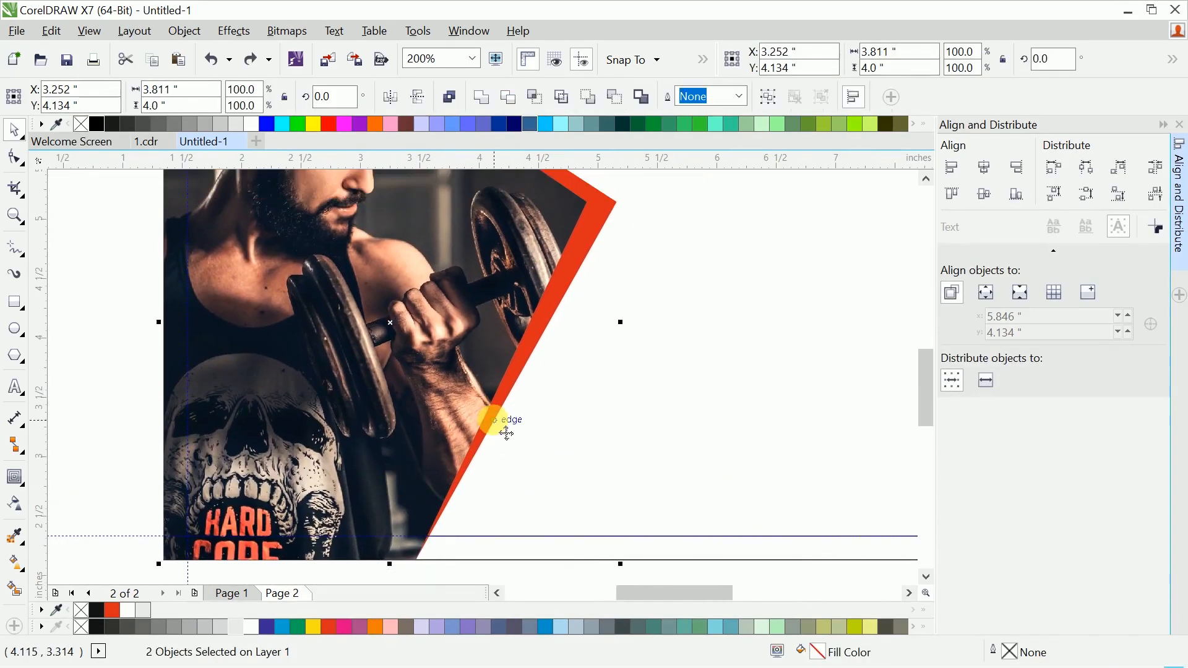
scroll(506, 434, "down", 2)
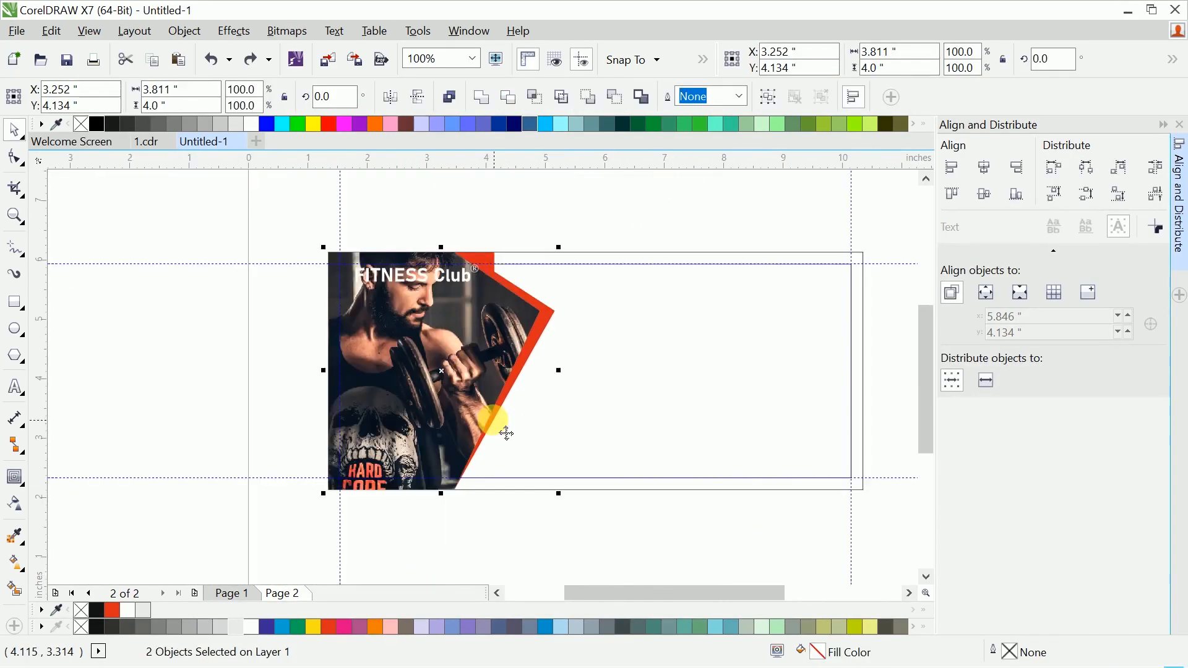
right_click(543, 340)
left_click(372, 224)
Bring the red header bar and the FITNESS Club logo to the front of the page
left_click(528, 234)
left_click_drag(528, 234, 293, 364)
right_click(496, 273)
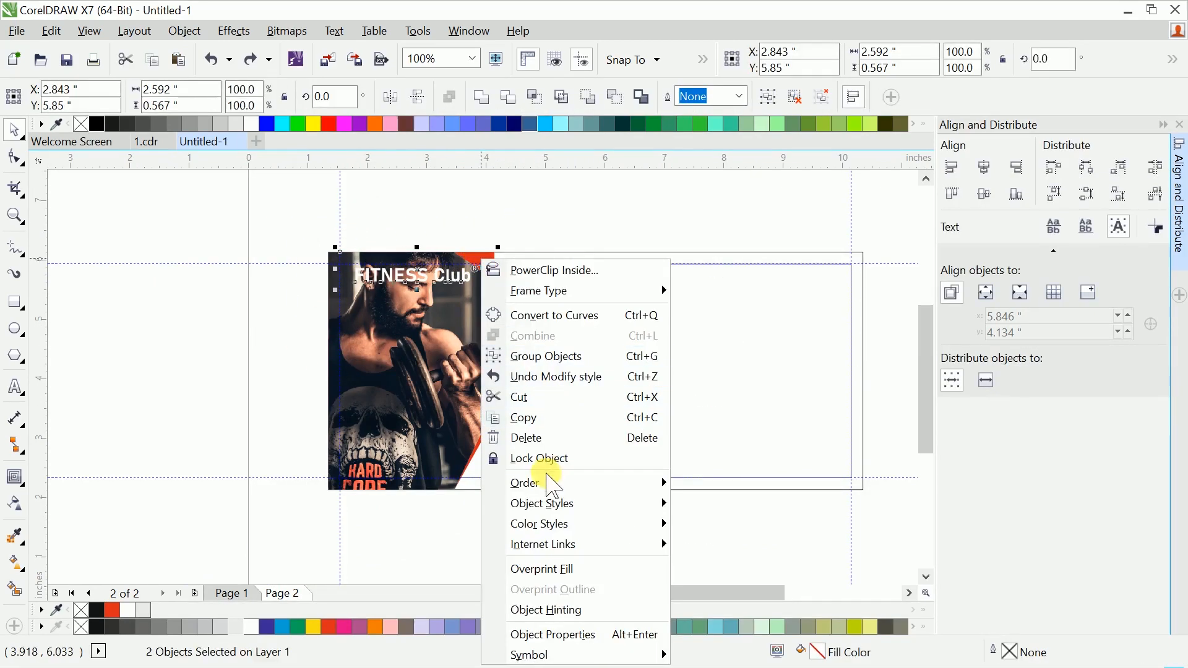
mouse_move(539, 481)
left_click(703, 483)
left_click(518, 247)
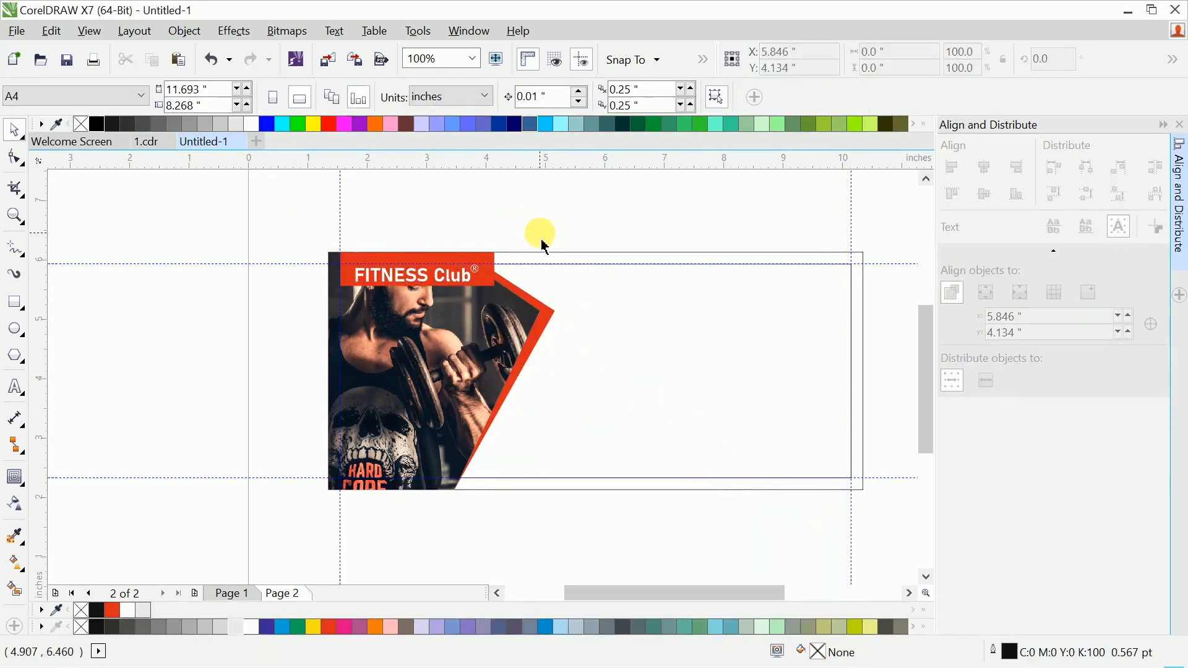
Send the outer frame and the inner margin rectangle to the back of the page
left_click(534, 339)
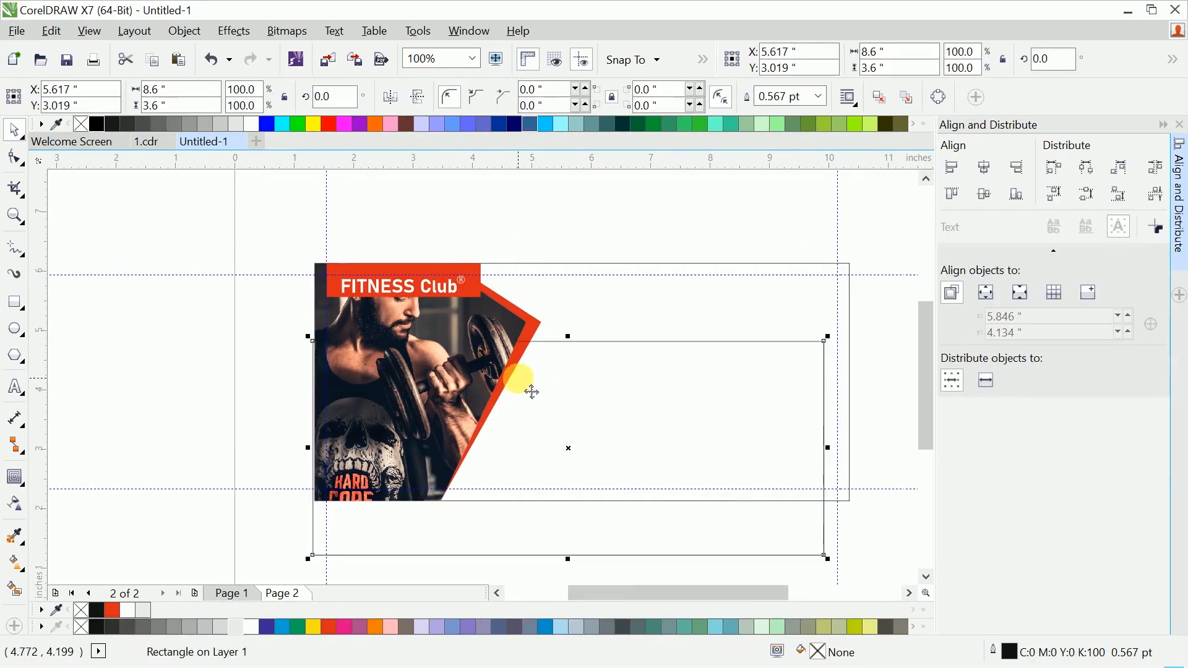
left_click(557, 264, "shift")
right_click(558, 265)
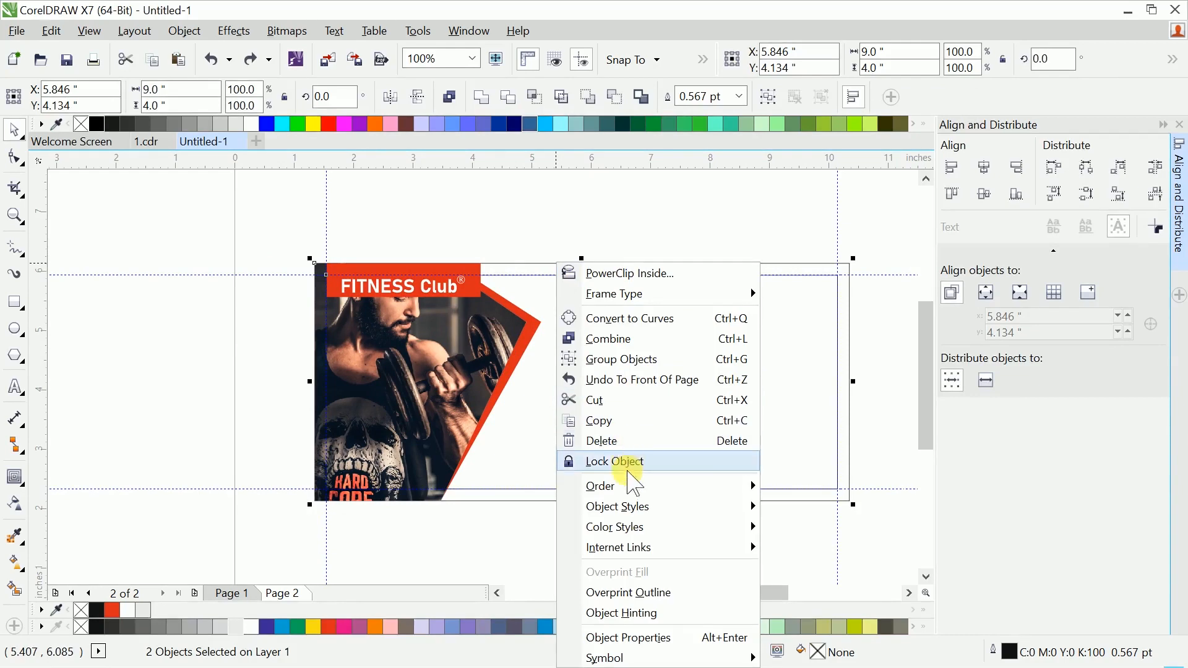
mouse_move(755, 486)
left_click(795, 502)
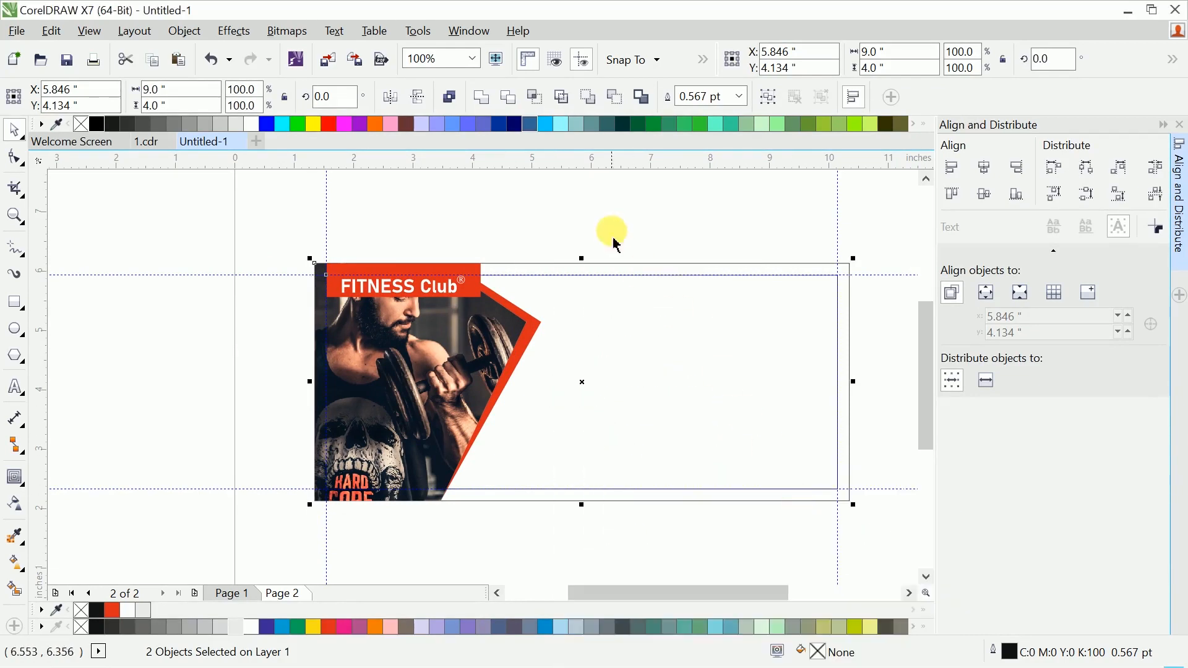
PowerClip the clipped photo and the red angular shape together inside the 9 × 4 inch outer frame
left_click(547, 365)
left_click(536, 341)
left_click(495, 354, "shift")
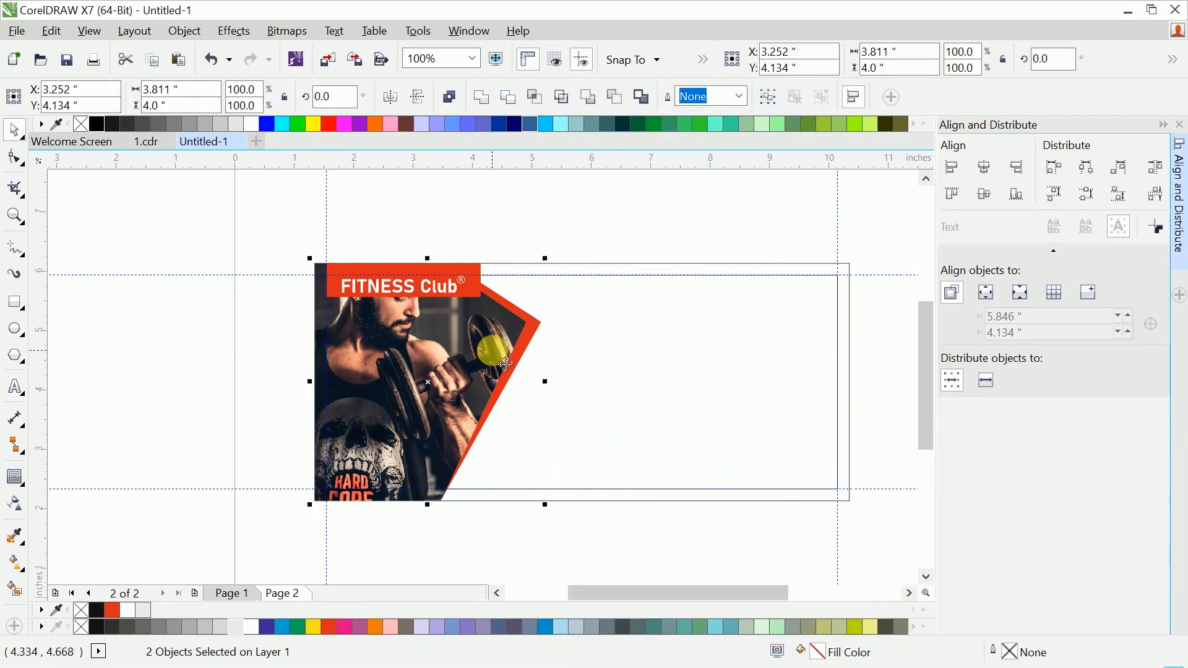
right_click(528, 332)
left_click(560, 274)
left_click(568, 279)
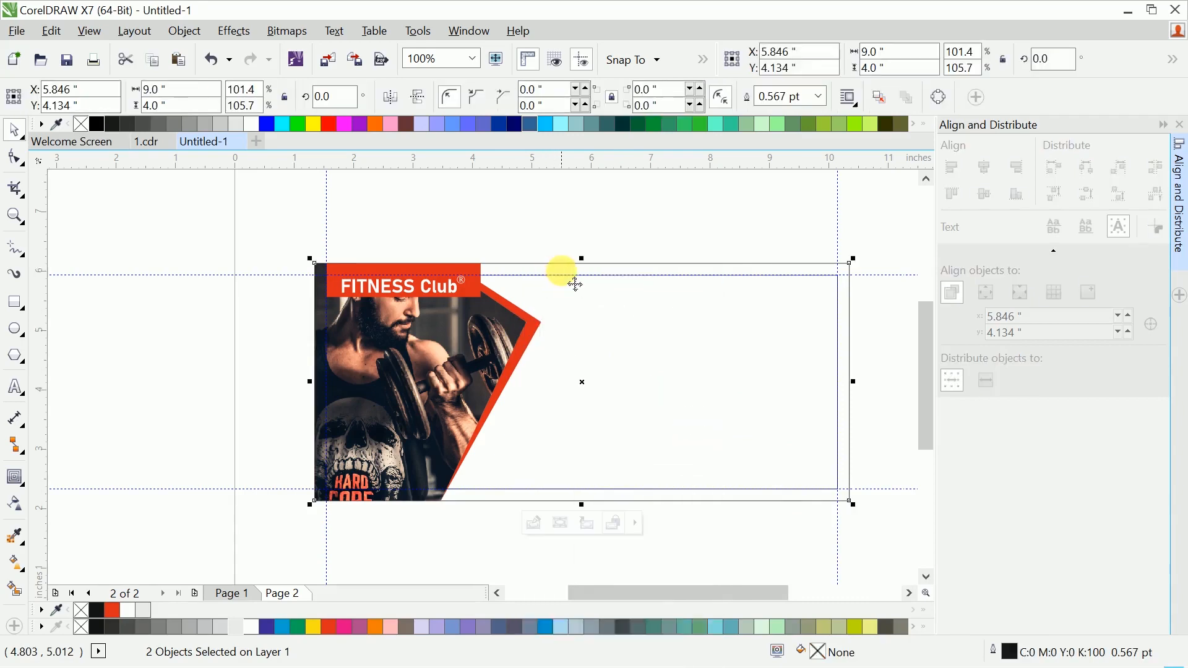
Move the man's photo down inside its nested PowerClip to about Y 3.613 inches and return to page level
double_click(520, 272)
left_click(601, 530)
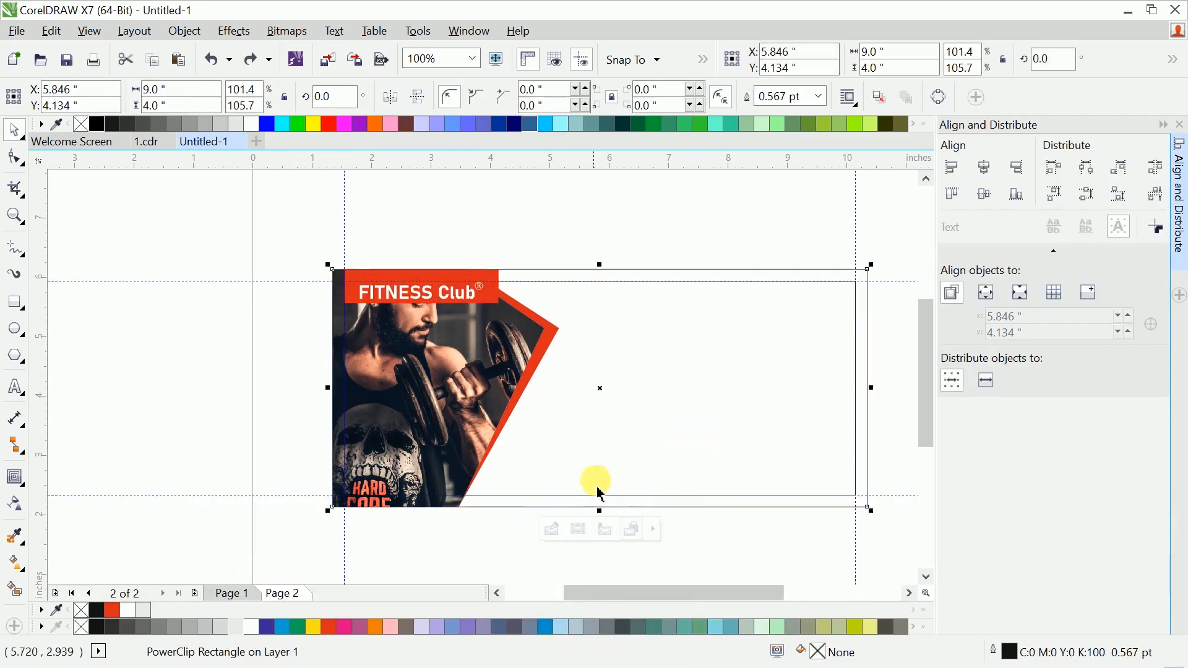
left_click(563, 528)
left_click(458, 460)
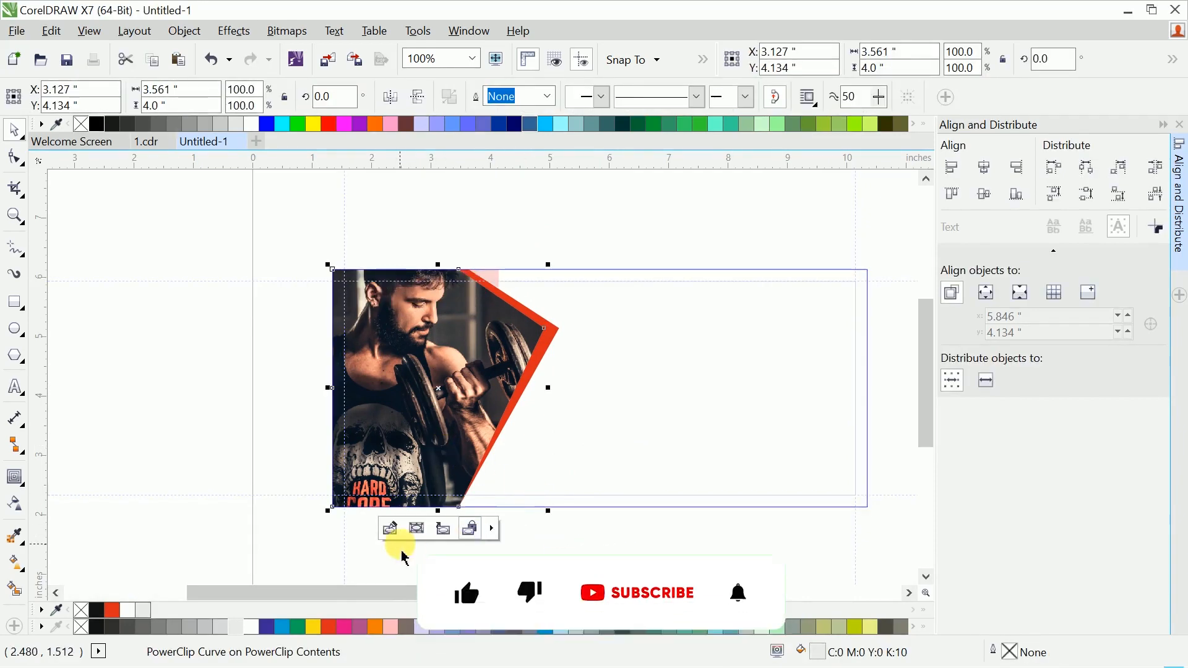
left_click(391, 529)
left_click_drag(421, 387, 420, 411)
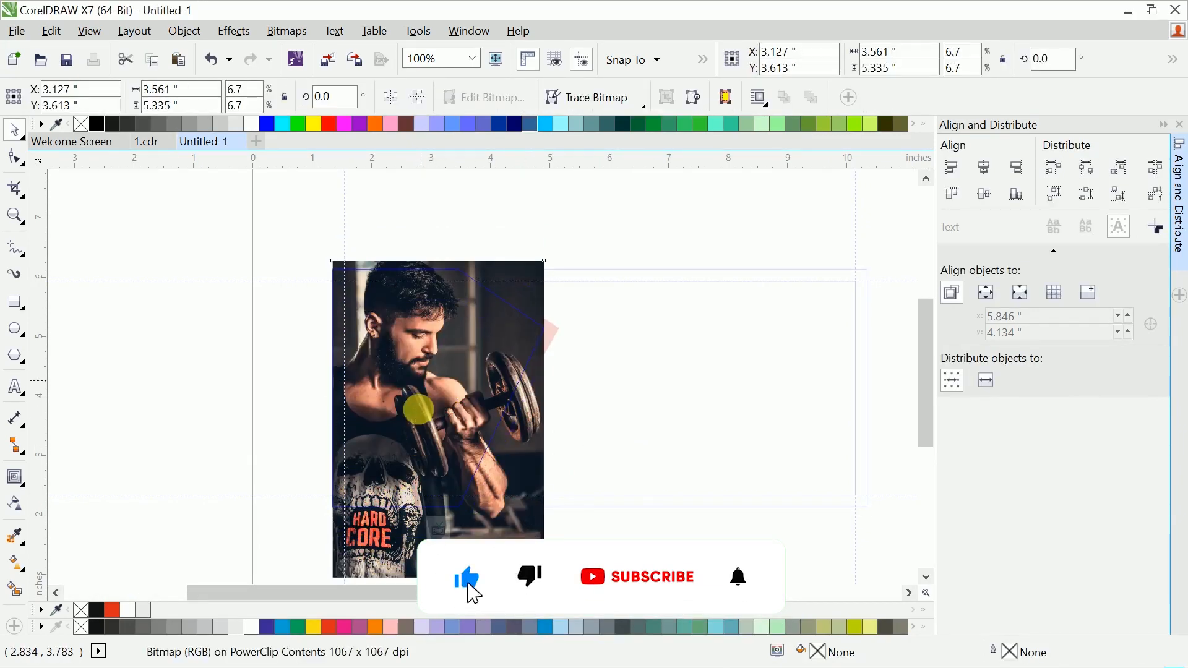
left_click(268, 464)
left_click(439, 531)
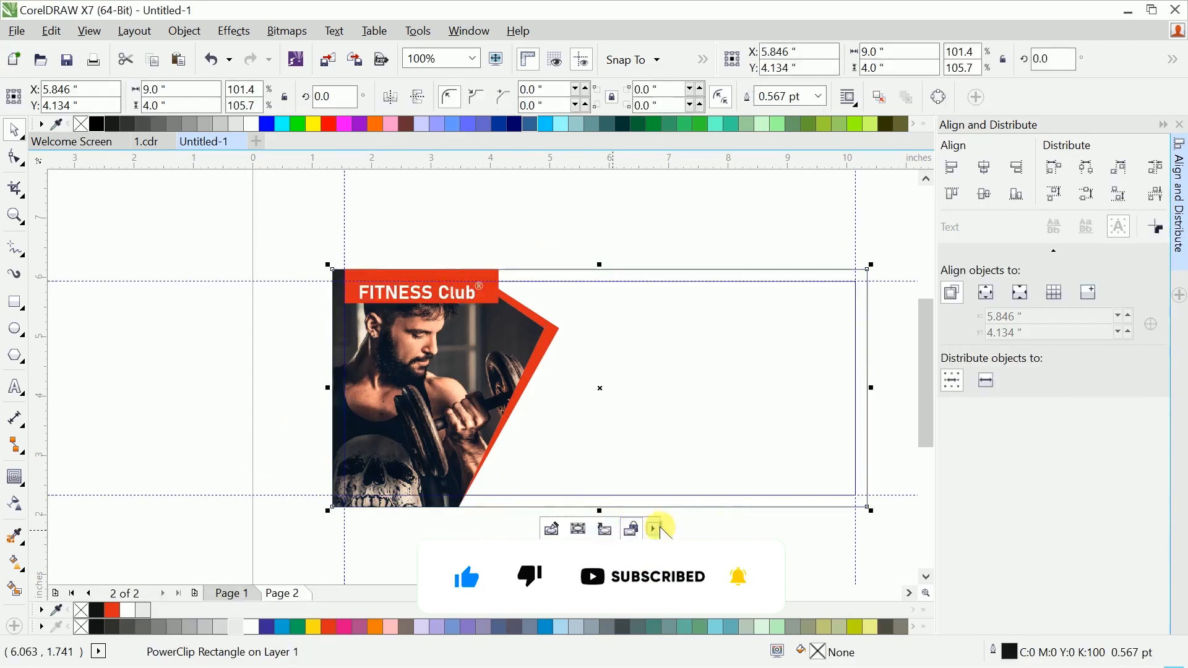
Draw a hexagon about 1.10 × 1.27 inches inside the frame's PowerClip and place it over the red shape's lower edge, at about X 3.886, Y 2.97
left_click(656, 475)
left_click_drag(606, 416, 528, 427)
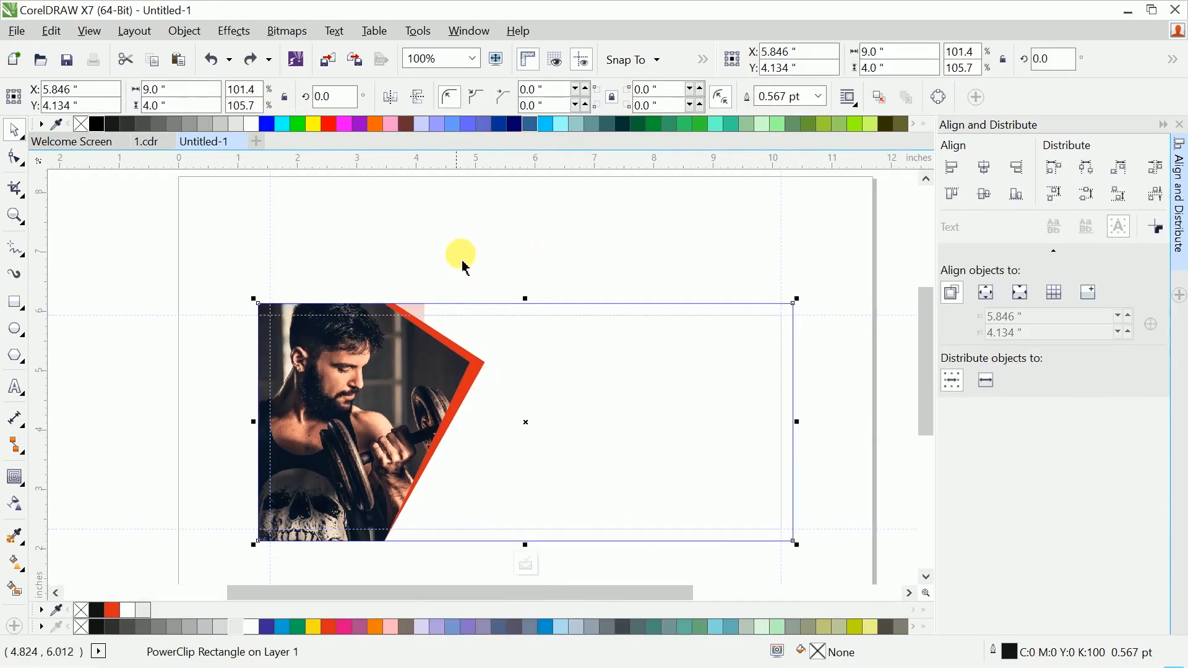
left_click(459, 254)
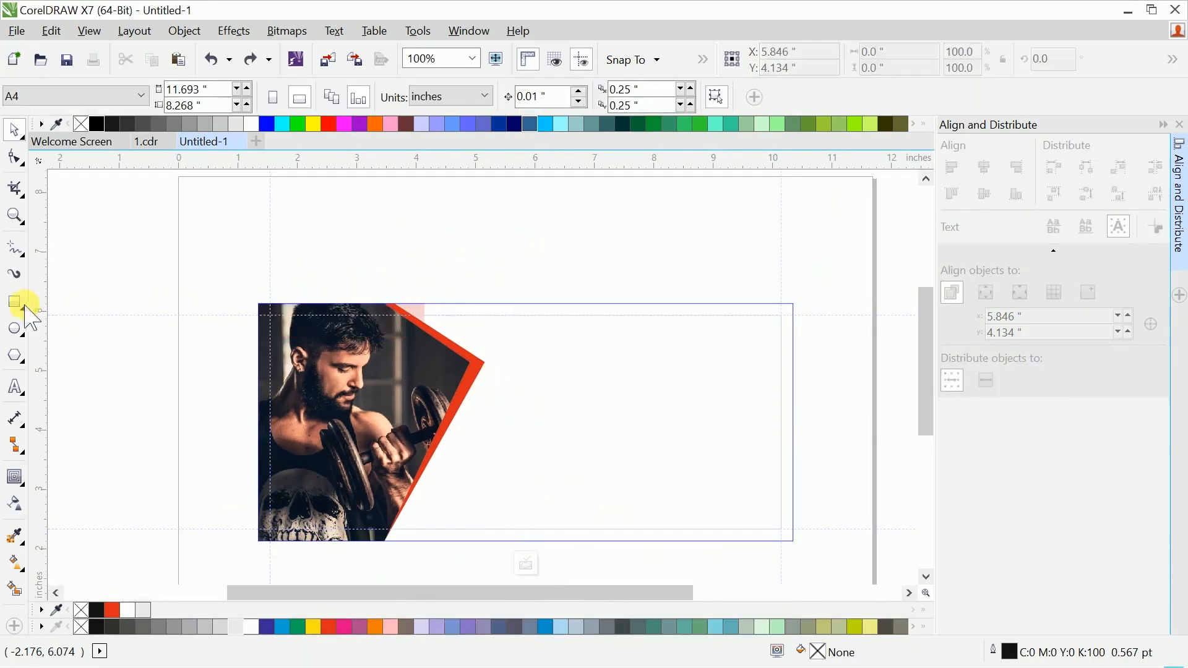
left_click(15, 356)
scroll(287, 446, "down", 1)
left_click_drag(489, 446, 592, 428)
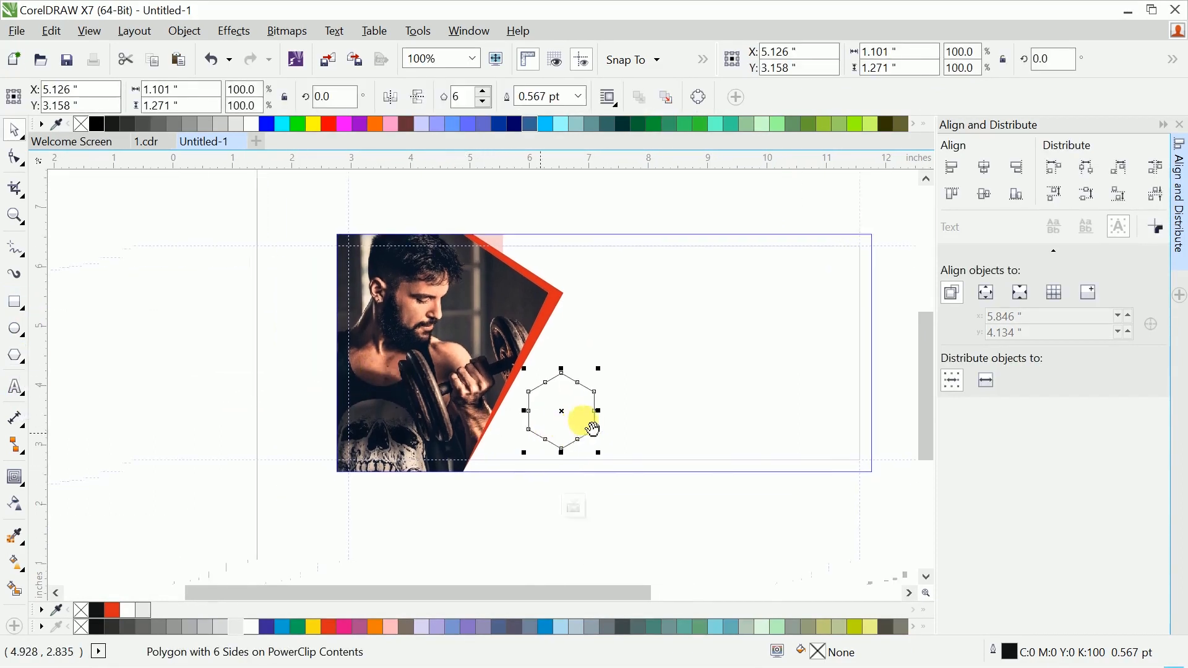
scroll(592, 429, "up", 2)
left_click_drag(691, 394, 539, 415)
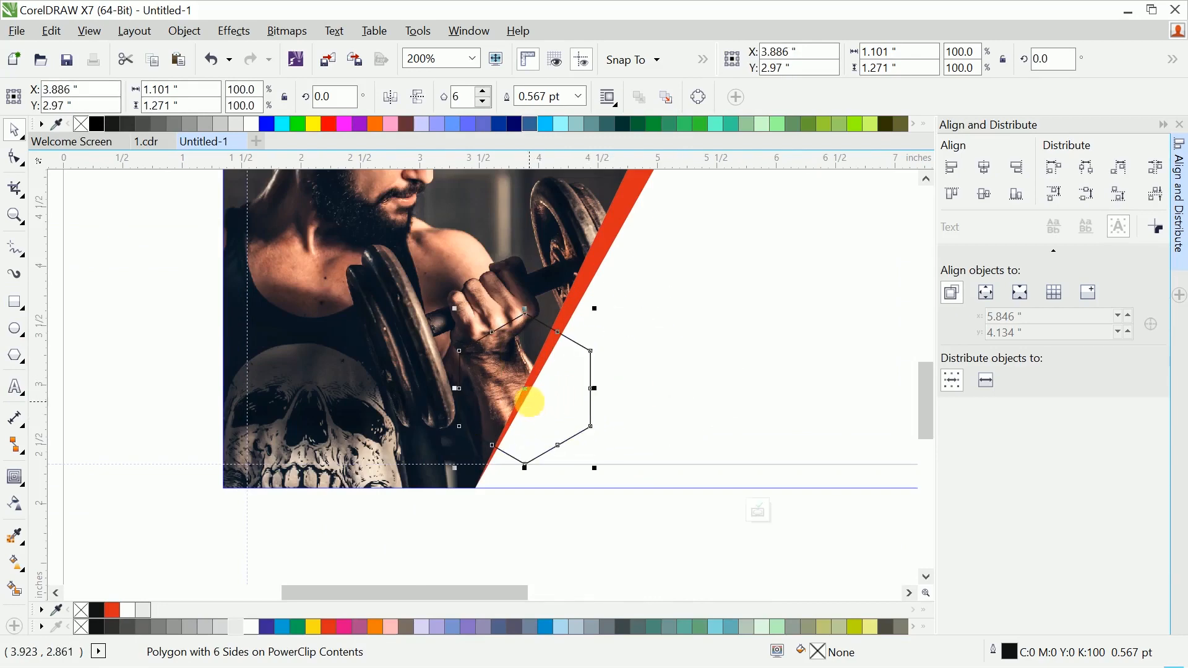
Bring in the photo of the woman with a hula hoop from the Stock photo folder and scale it to 6.7%, about 4.15 × 6.23 inches
key("alt+Tab")
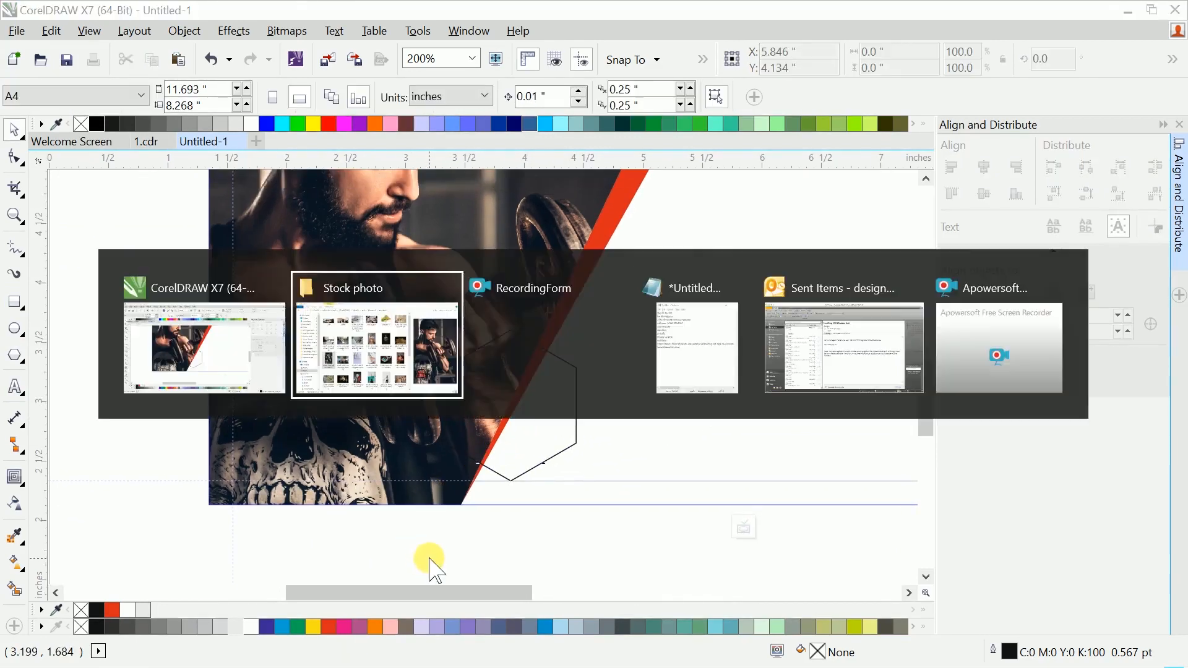
left_click(660, 567)
left_click_drag(660, 572, 638, 411)
scroll(638, 412, "down", 8)
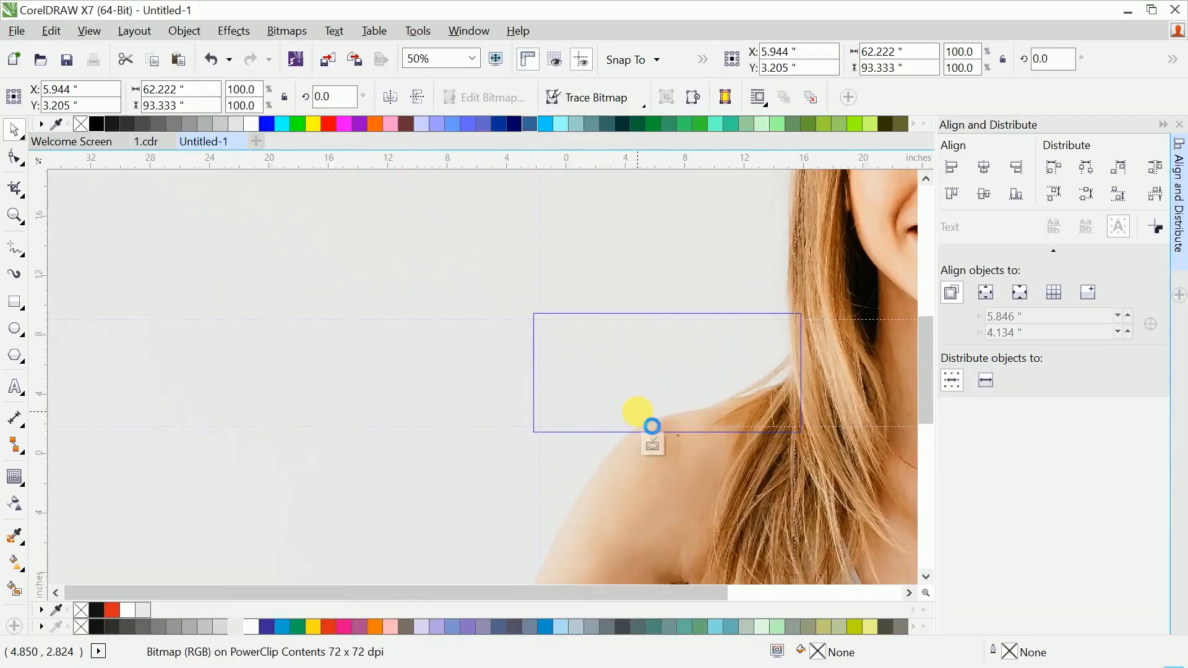
left_click_drag(625, 184, 687, 350)
key("shift+F2")
PowerClip the woman's photo inside the hexagon and fit it to fill the frame proportionally
right_click(672, 340)
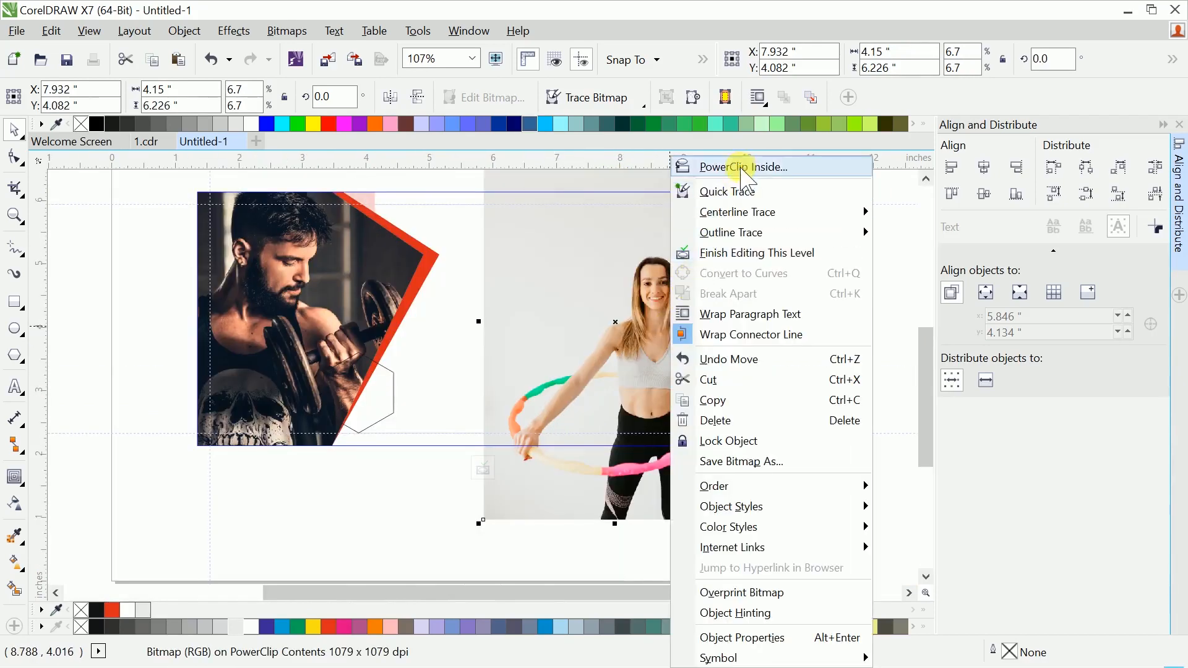
left_click(742, 164)
left_click(382, 386)
right_click(388, 386)
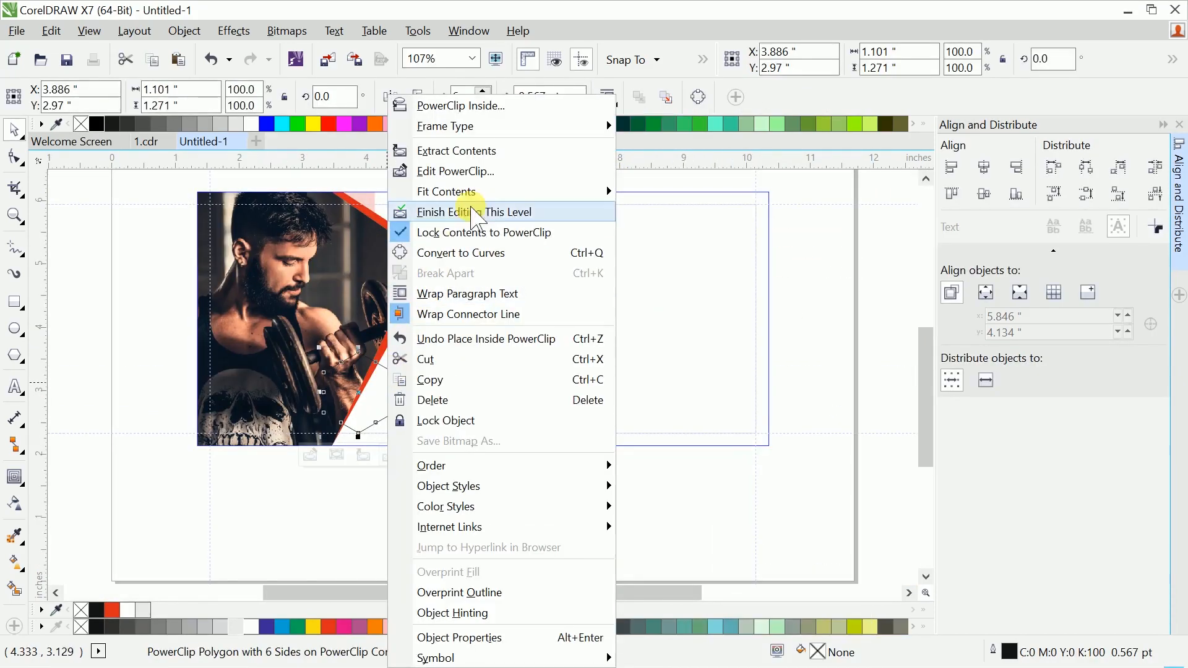
mouse_move(569, 201)
left_click(643, 232)
Move the woman's photo up inside the hexagon to show the whole hula hoop
key("shift+F2")
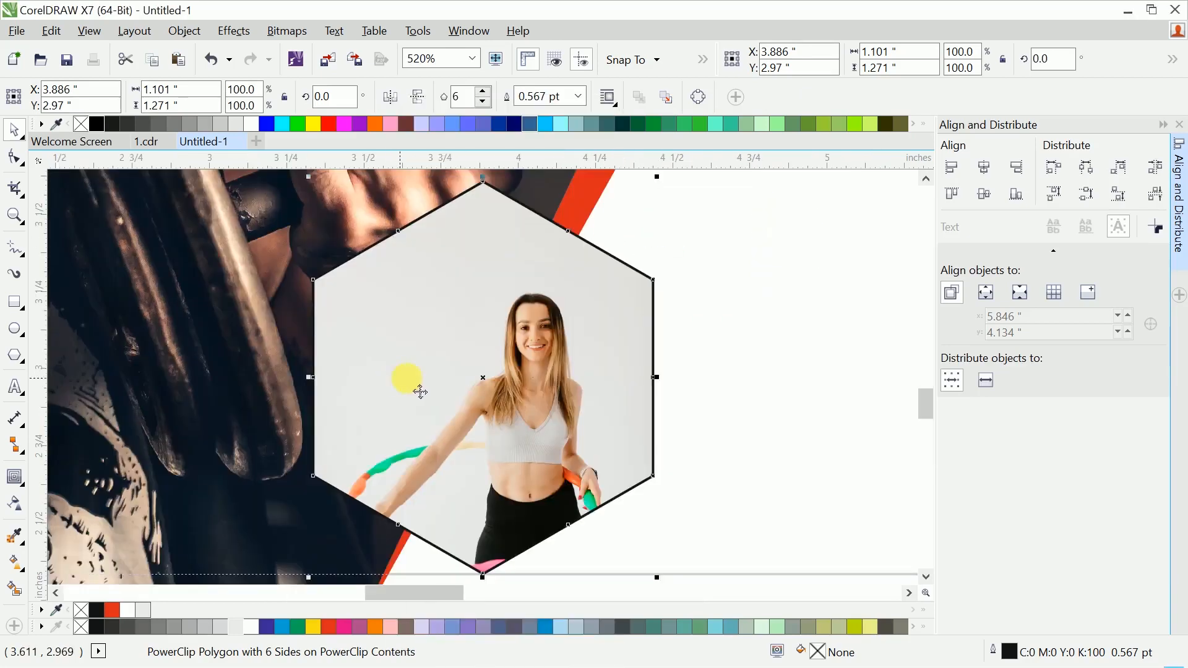
left_click(491, 393, "ctrl")
left_click_drag(510, 475, 510, 423)
left_click(773, 442, "ctrl")
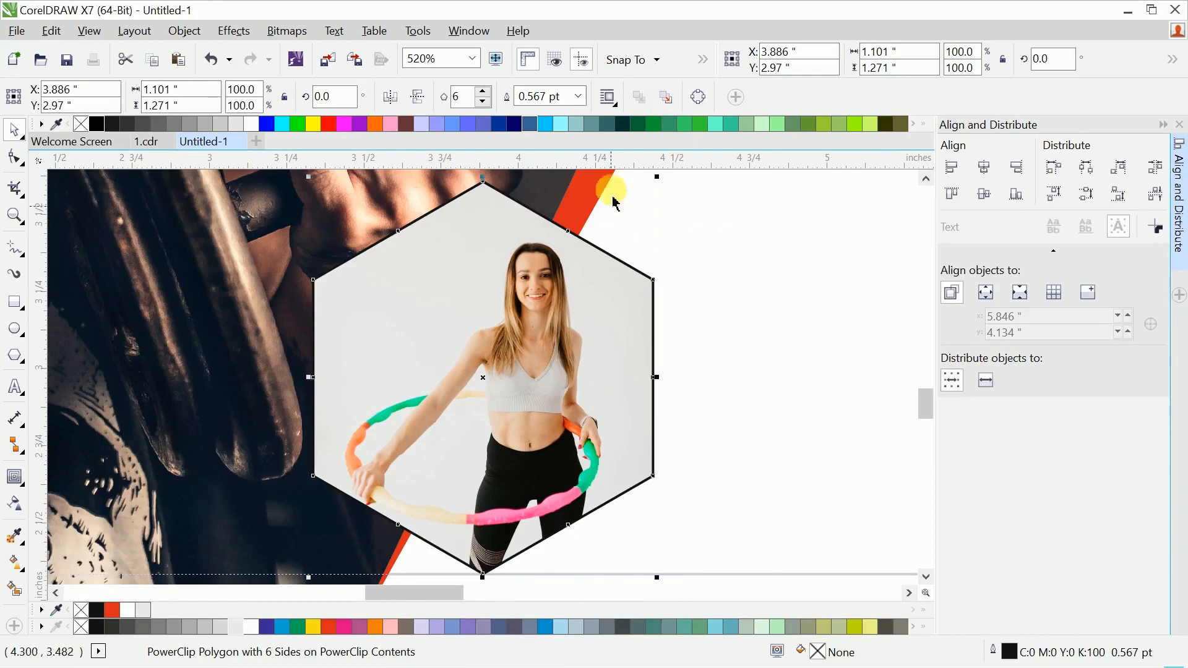
Set the hexagon's outline to 2.0 pt in red (C:0 M:100 Y:100 K:0)
left_click(579, 96)
left_click(564, 180)
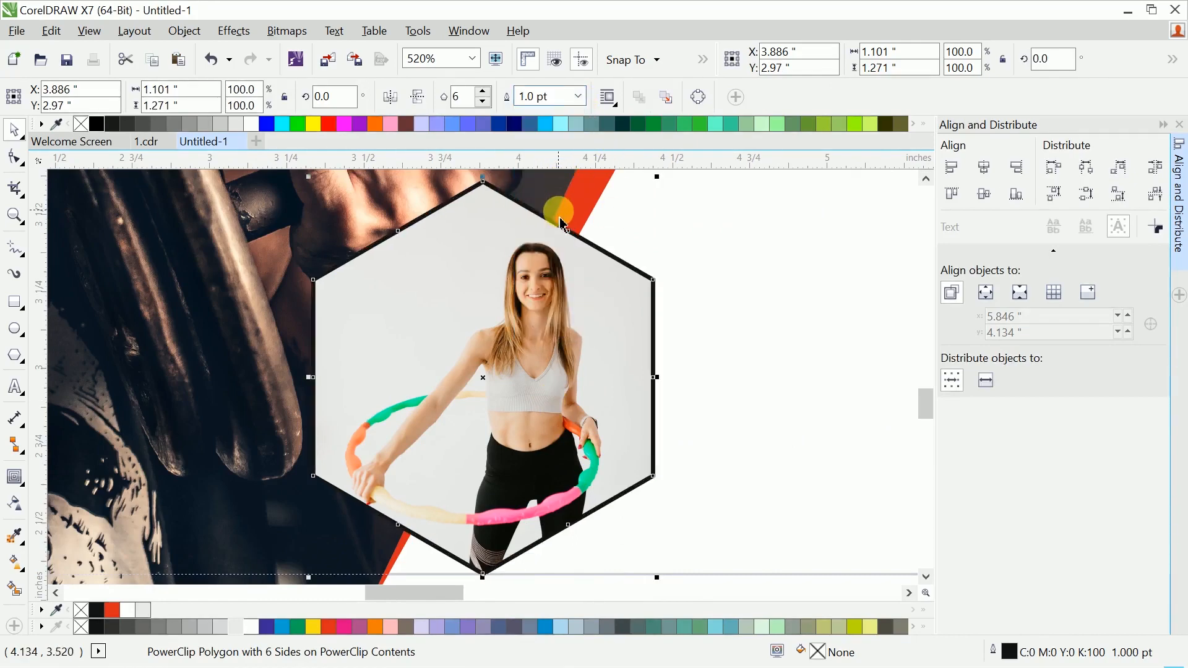
left_click(578, 96)
left_click(560, 209)
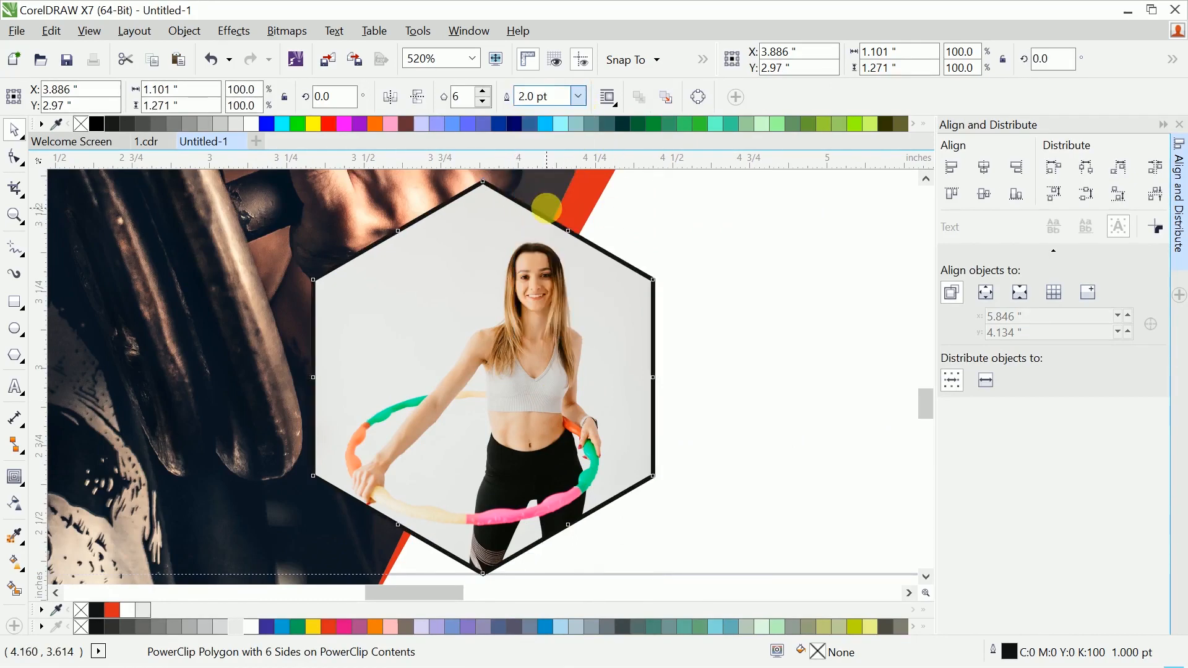
double_click(1010, 653)
left_click(510, 159)
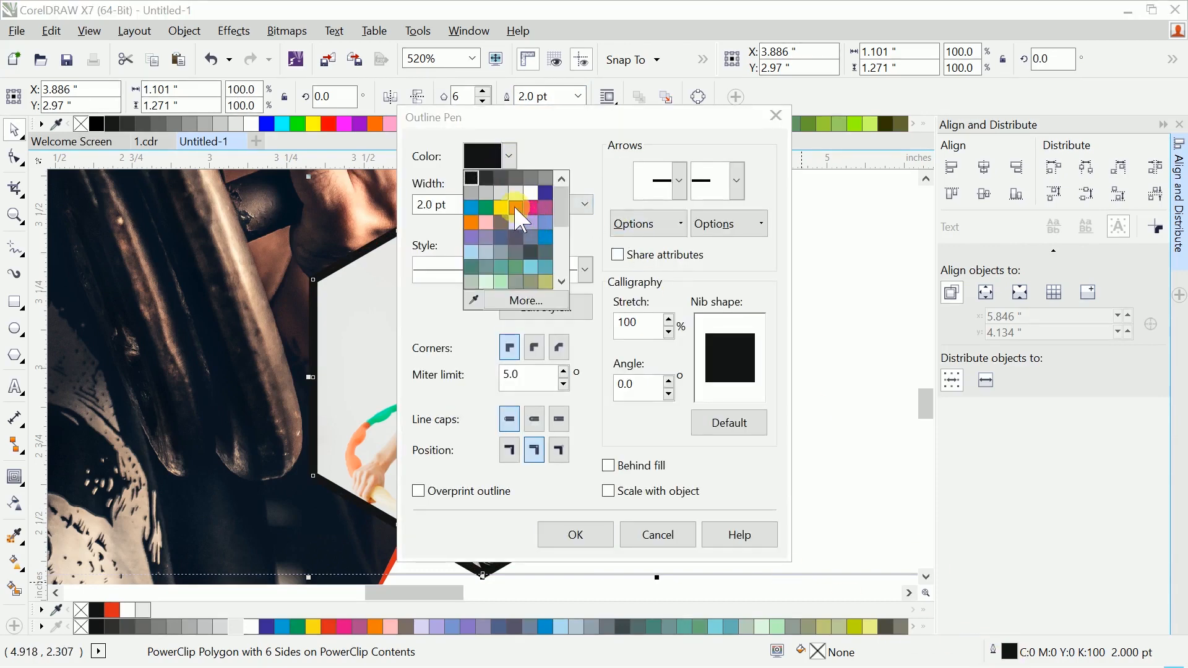
left_click(517, 208)
left_click(576, 534)
scroll(318, 425, "down", 3)
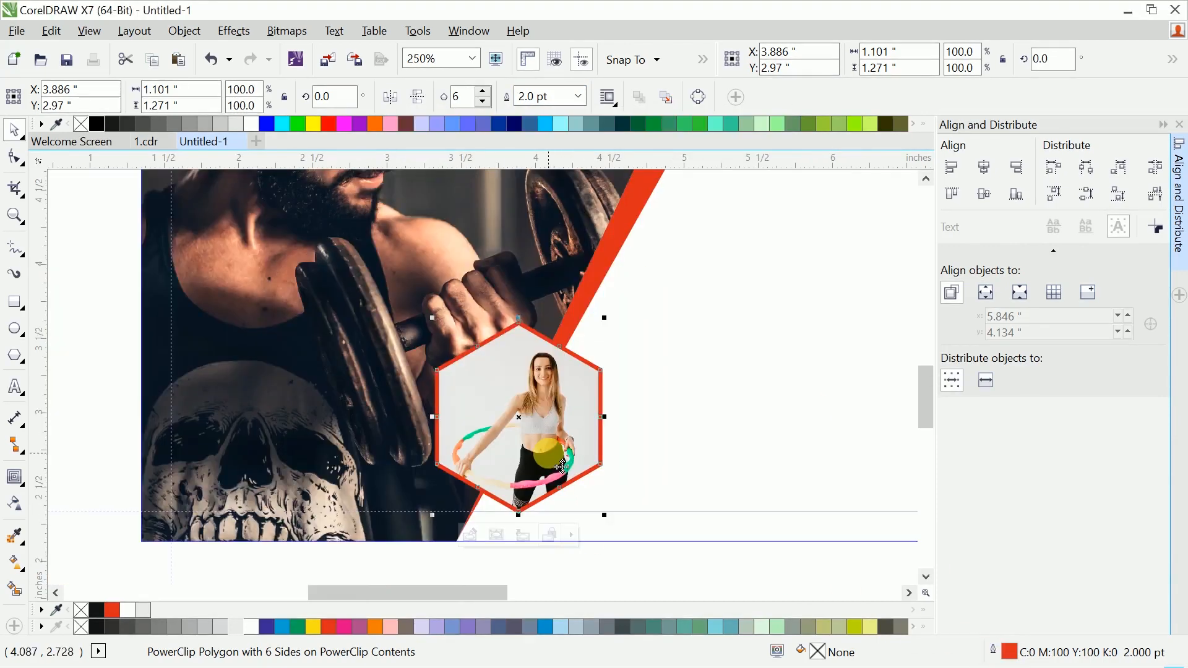
Finish editing the outer frame's PowerClip contents and return to page level
left_click(107, 373)
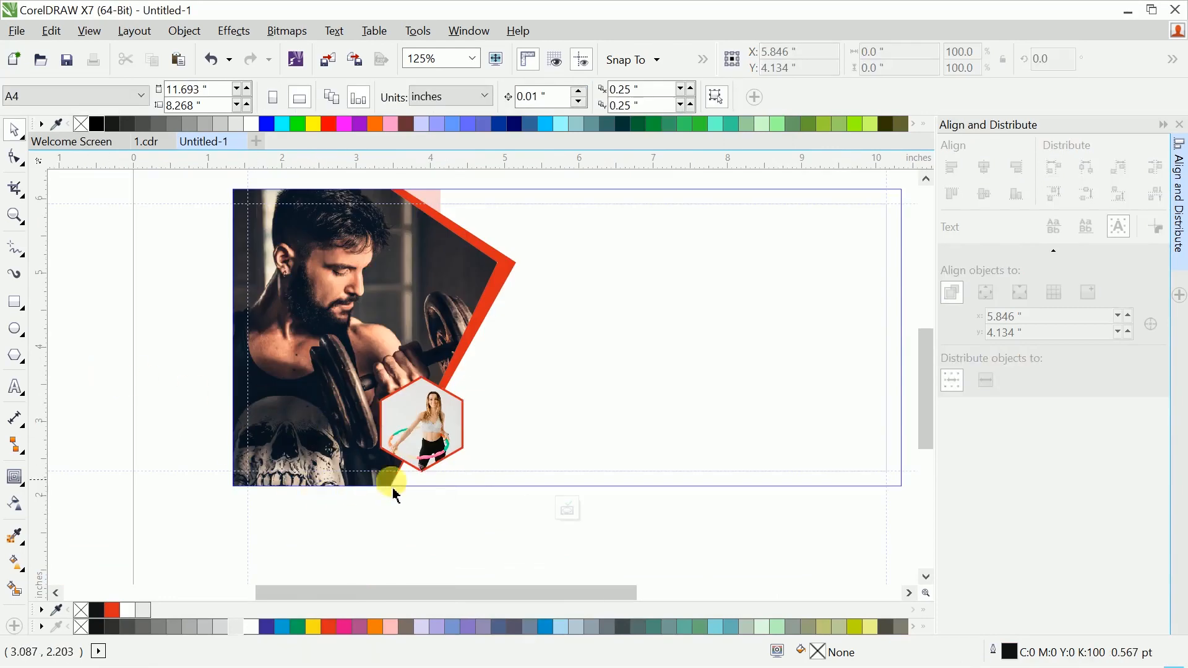
left_click(568, 512)
left_click(778, 531)
scroll(748, 544, "up", 2)
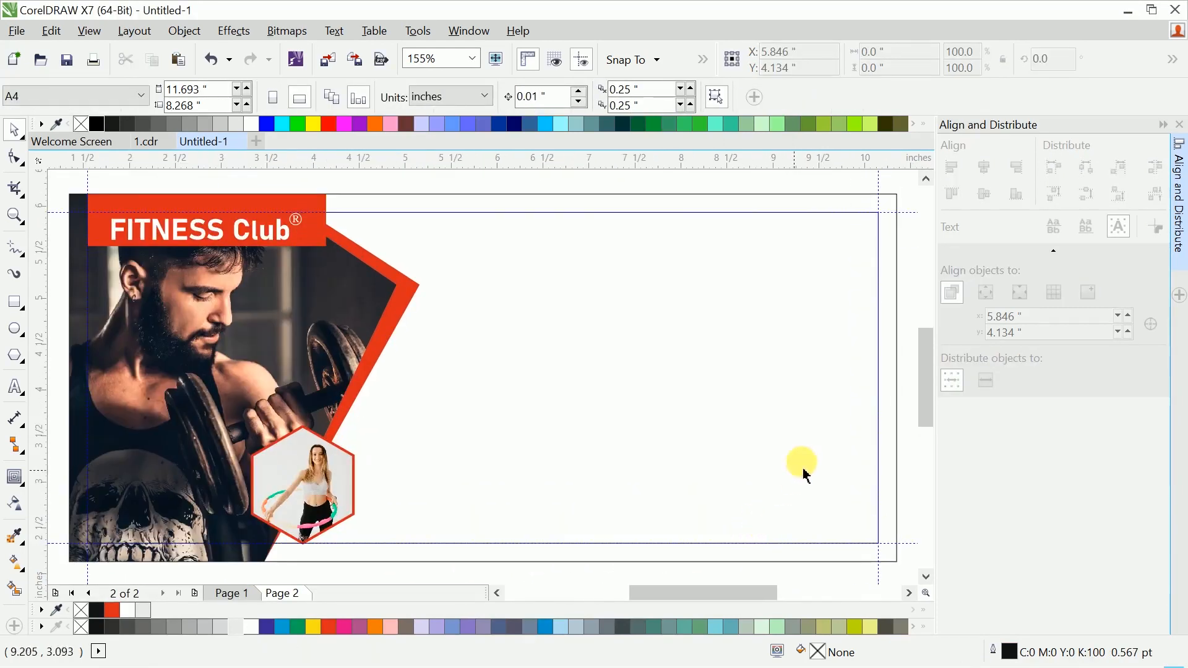
Remove the outline from the inner 8.6 × 3.6 inch margin rectangle
left_click(722, 315)
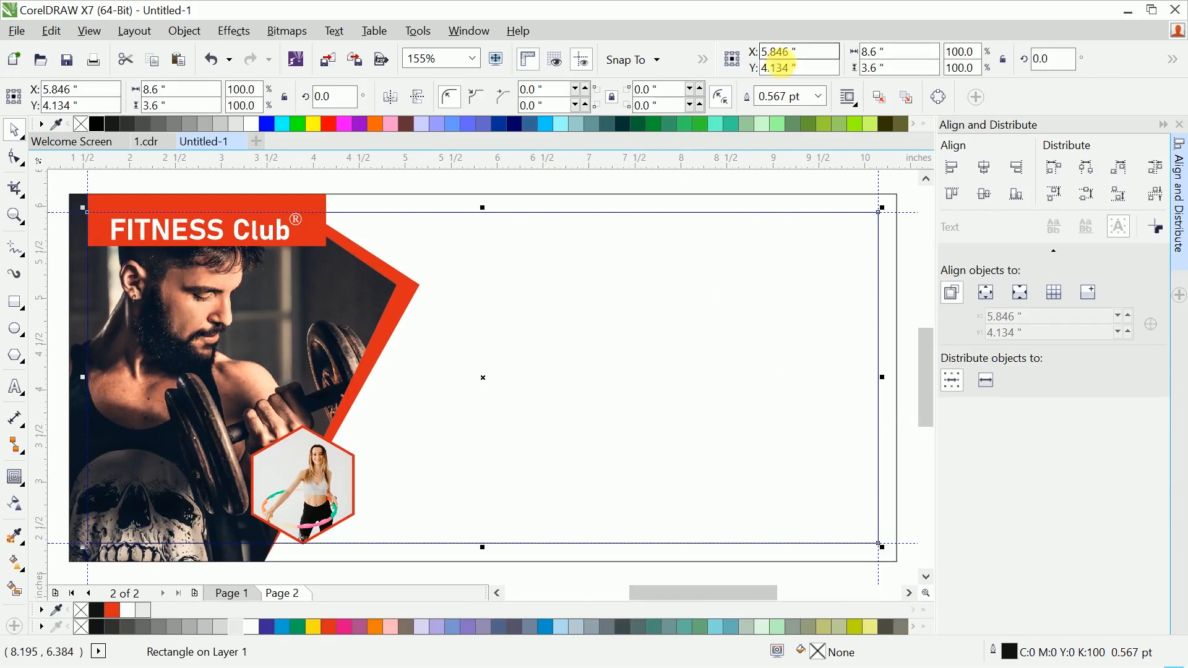
left_click(819, 96)
left_click(773, 115)
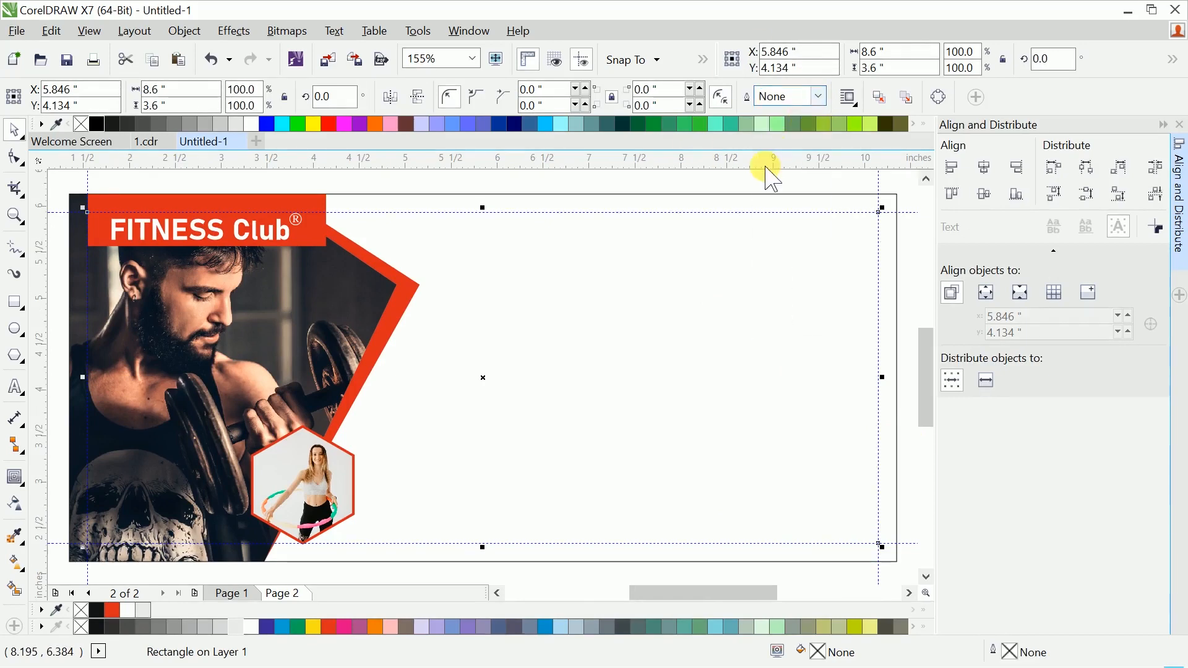
left_click(742, 180)
scroll(698, 242, "down", 3)
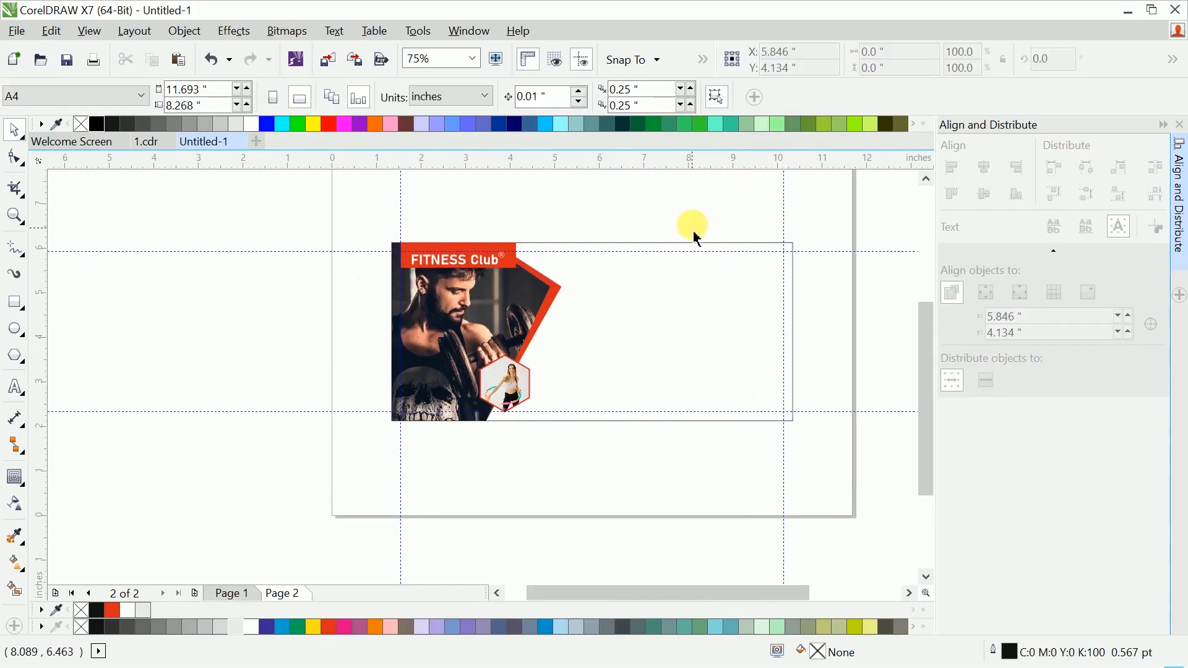
Switch to Notepad, cut the line "stay fit no still" and return to CorelDRAW
key("super")
left_click(711, 655)
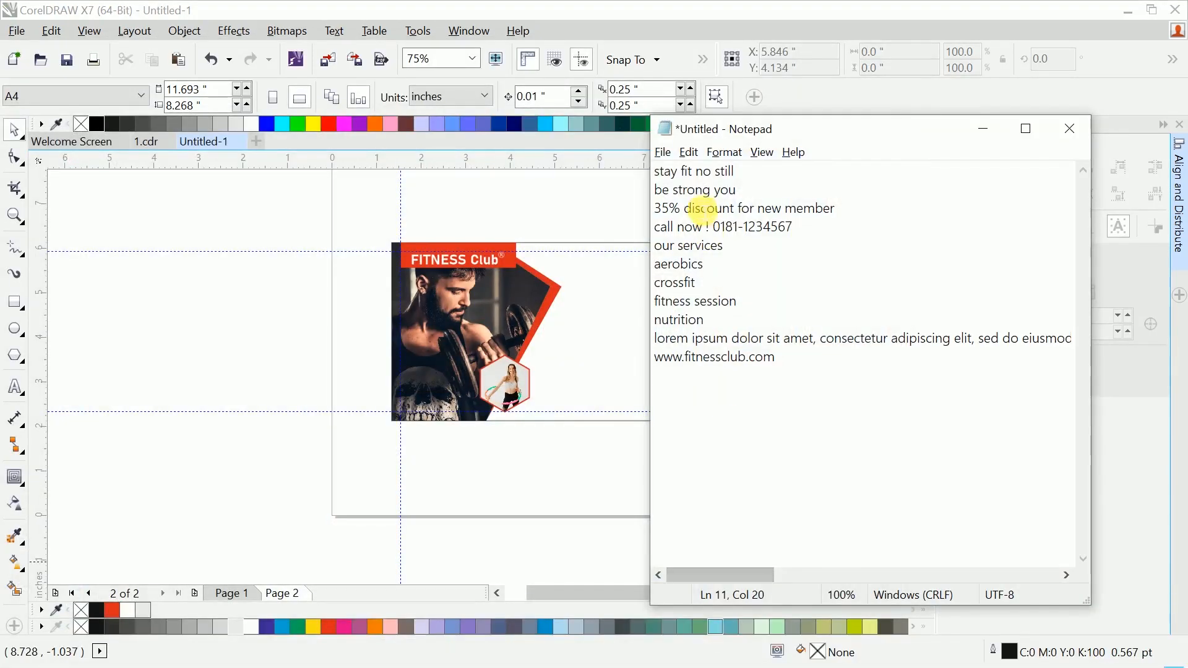
left_click_drag(743, 176, 667, 183)
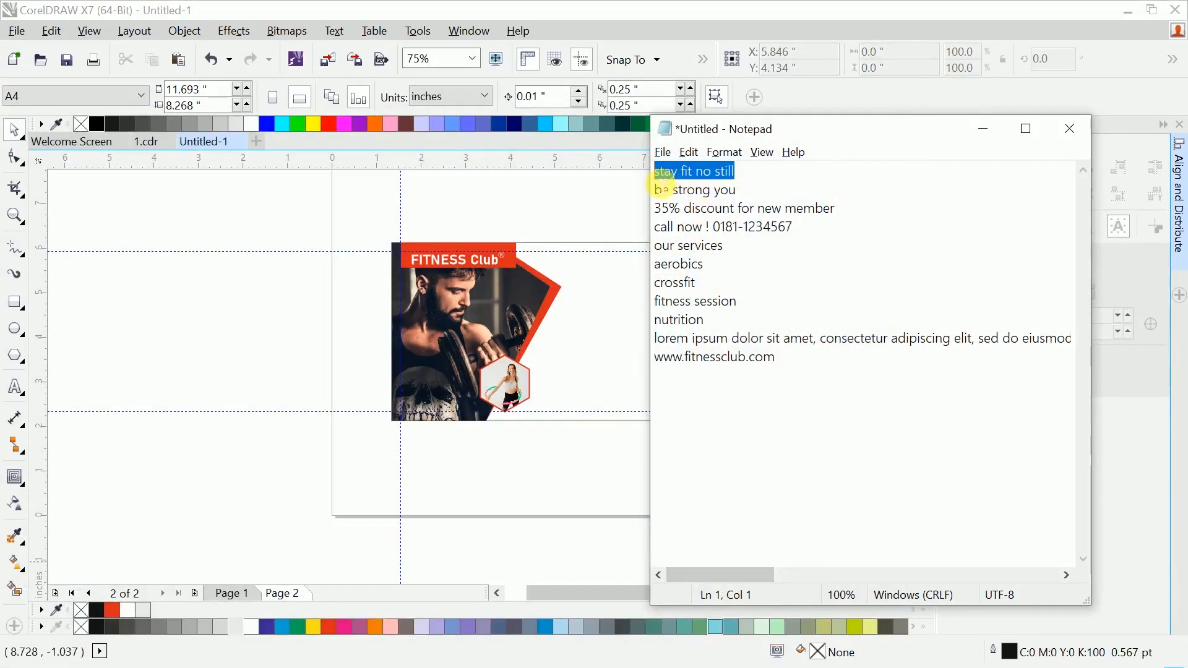
key("ctrl+x")
left_click(607, 199)
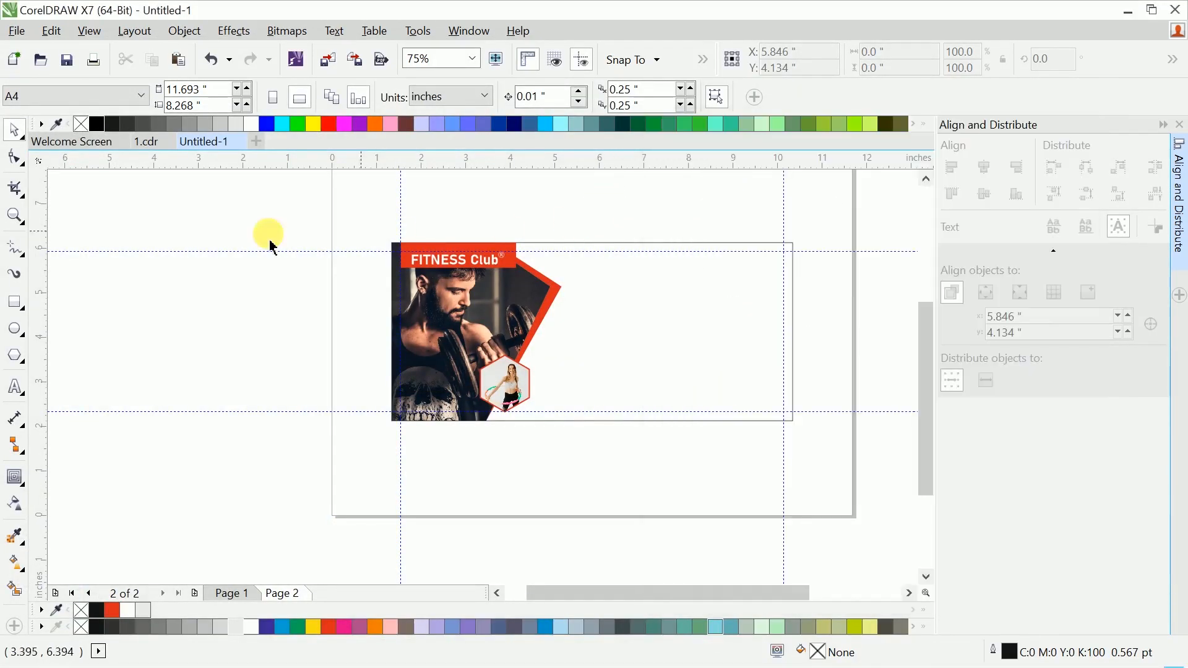
Paste "stay fit no still" as artistic text beside the photo and set its font to Impact
left_click(15, 387)
scroll(644, 258, "up", 2)
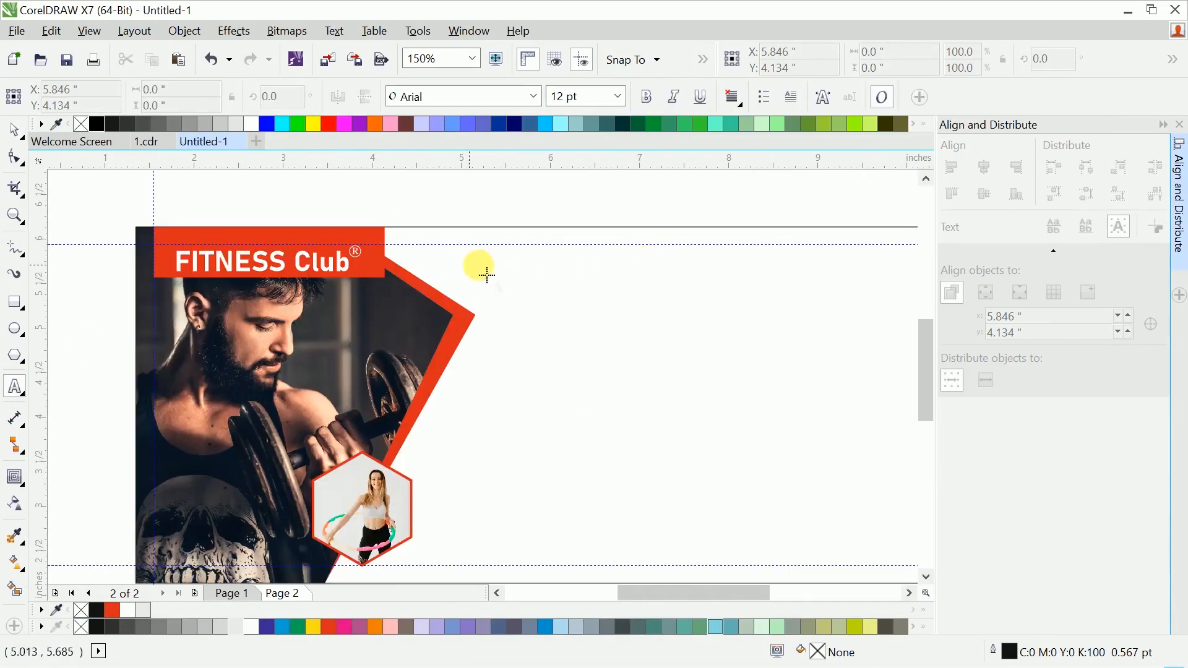
left_click(527, 270)
key("ctrl+v")
key("ctrl+a")
left_click_drag(562, 308, 679, 287)
left_click(432, 98)
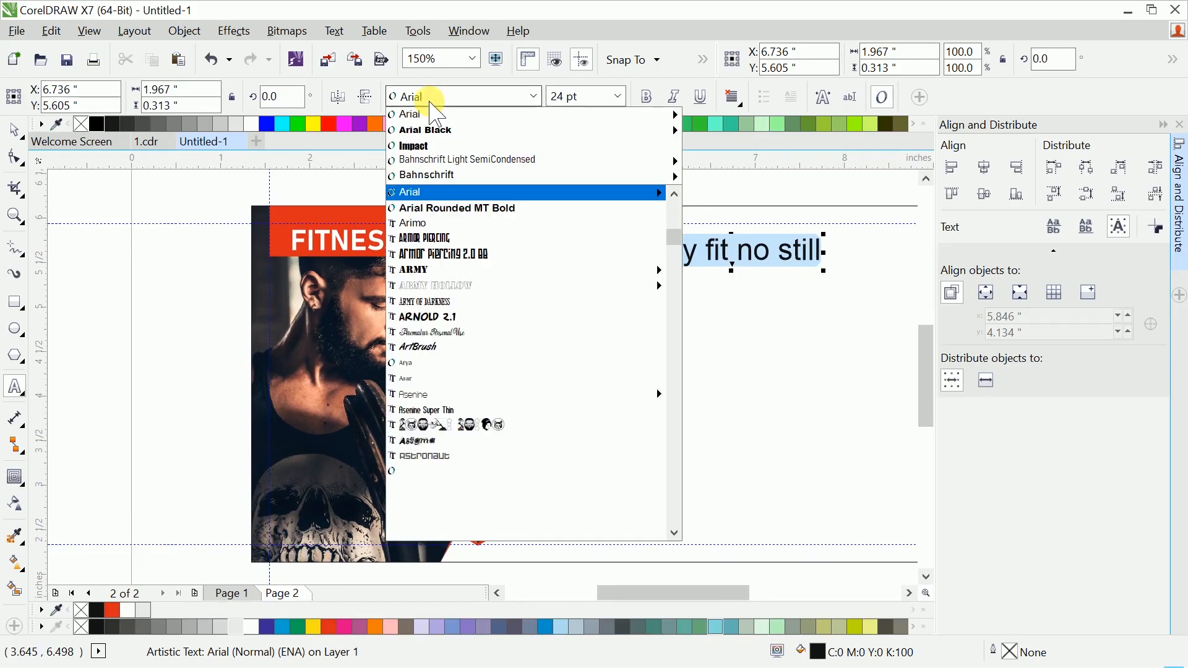
type("Impact")
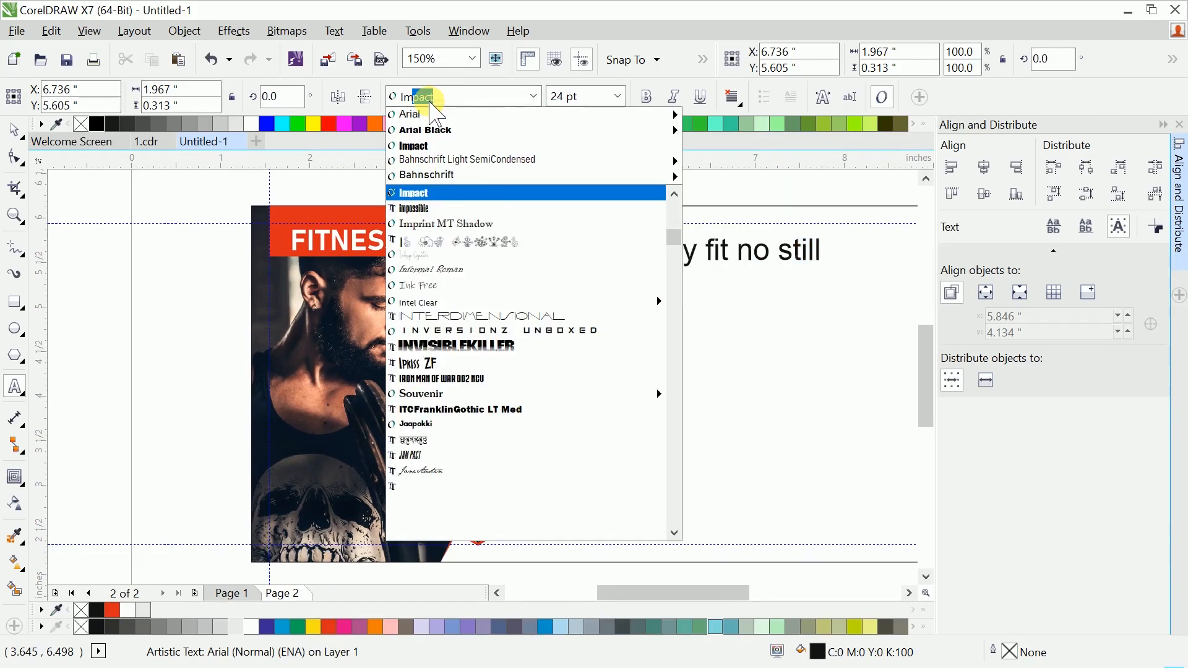
key("Return")
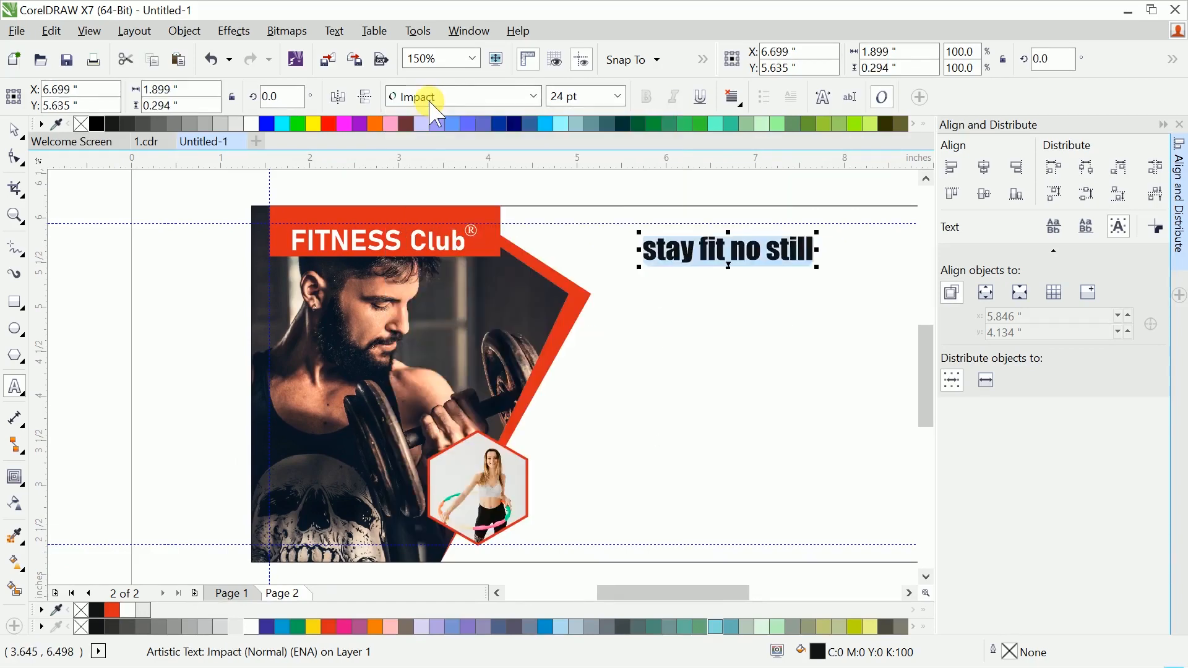
Change the slogan to uppercase and break it into two lines, "STAY FIT" and "NO STILL"
left_click(335, 31)
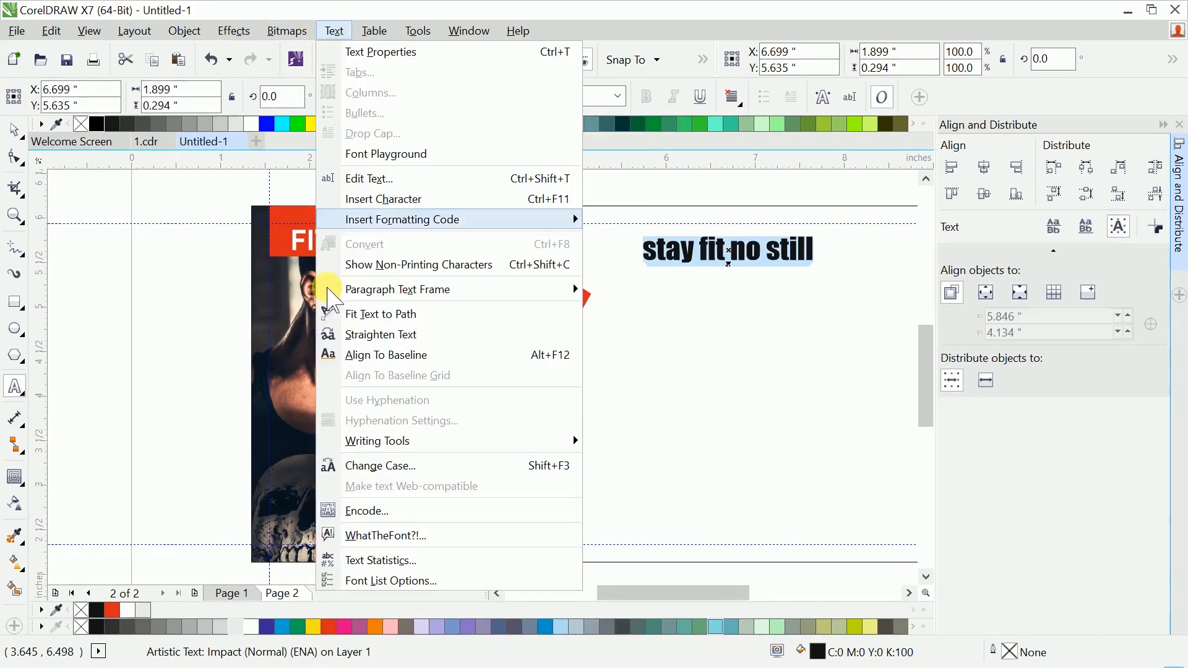
left_click(350, 464)
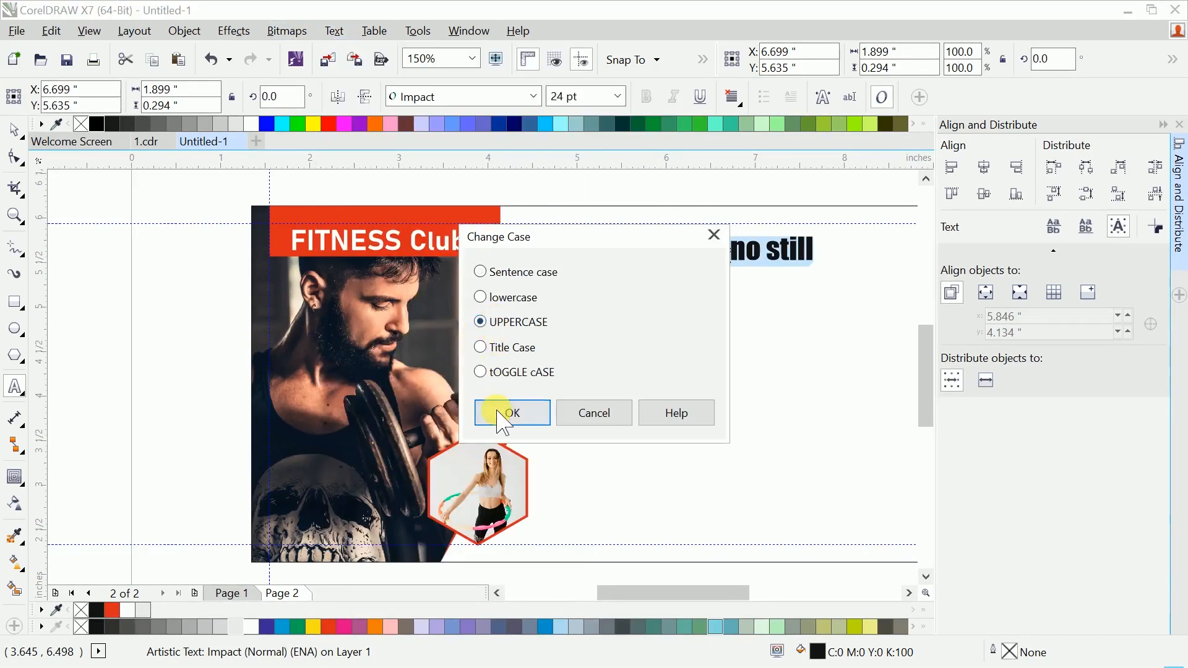
left_click(505, 413)
scroll(547, 334, "up", 3)
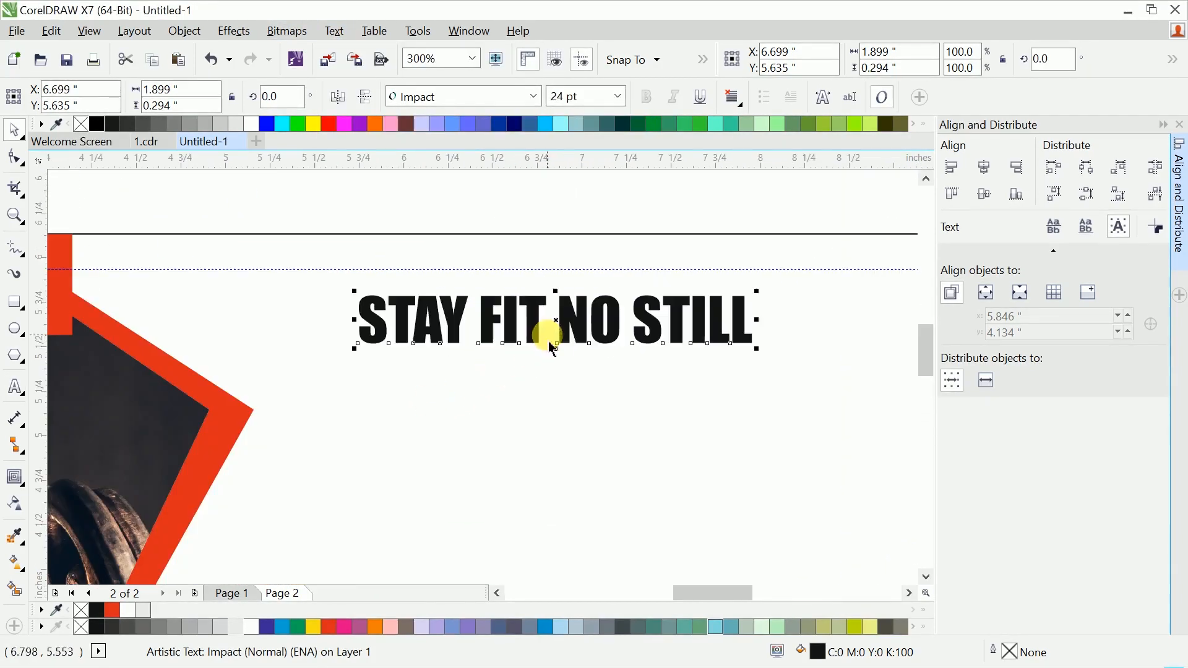
double_click(578, 333)
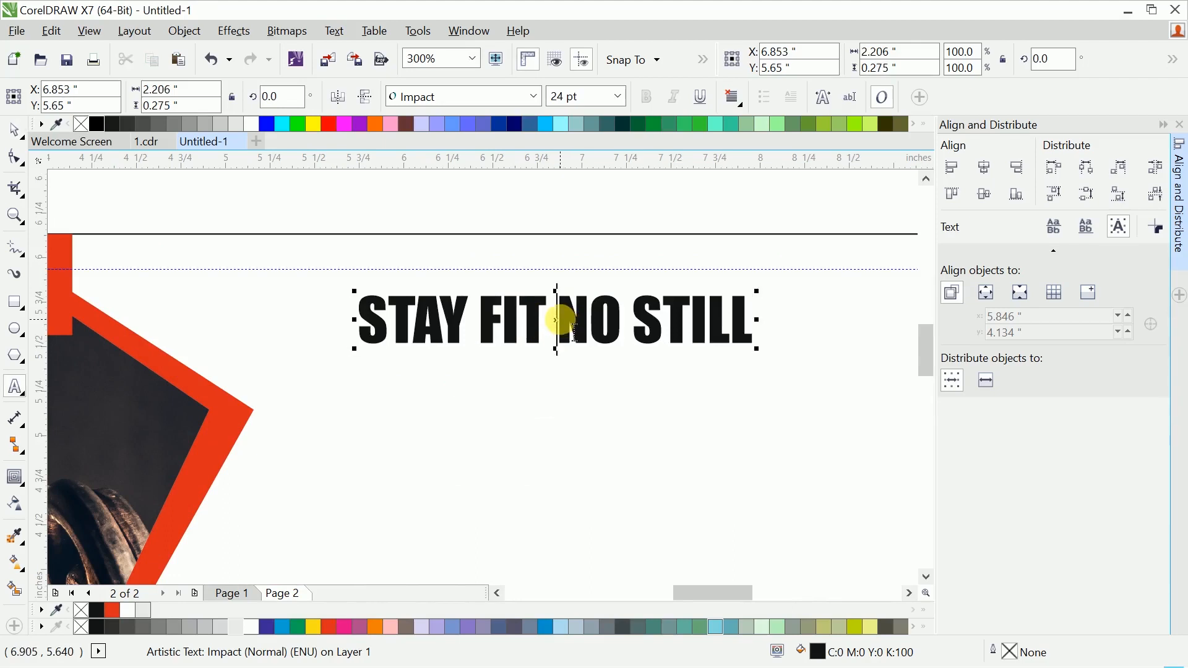
key("BackSpace")
key("Return")
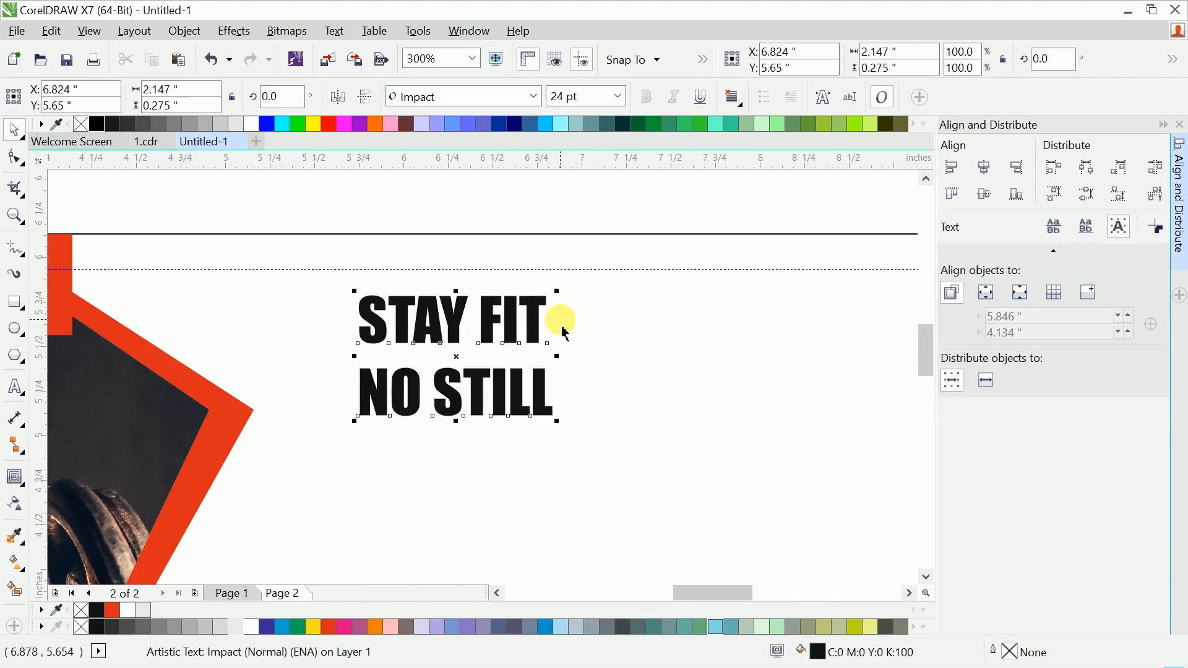
Enlarge the two-line slogan to 48 pt and align its top edge with the inner margin rectangle
scroll(563, 427, "down", 2)
left_click_drag(553, 416, 631, 480)
mouse_move(576, 379)
left_mouse_down()
mouse_move(562, 394)
mouse_move(569, 376)
left_mouse_up()
left_click(673, 373, "shift")
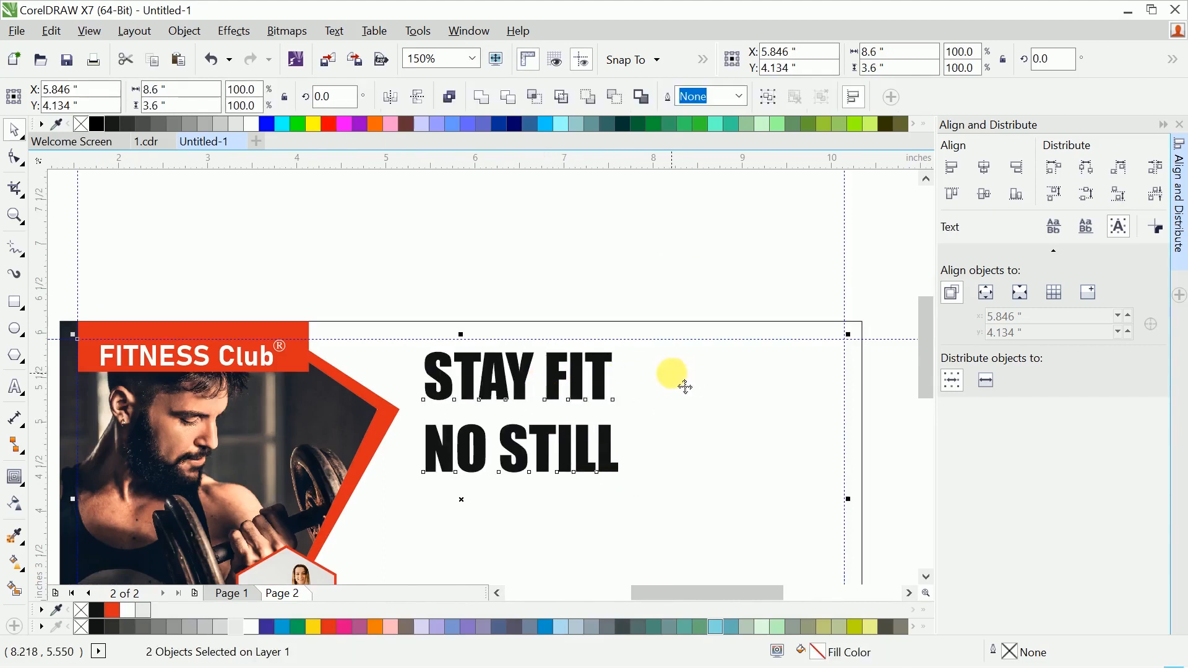
left_click(952, 195)
Skew the two-line slogan horizontally so its letters slant to the right
left_click_drag(579, 353, 533, 337)
left_click(563, 375)
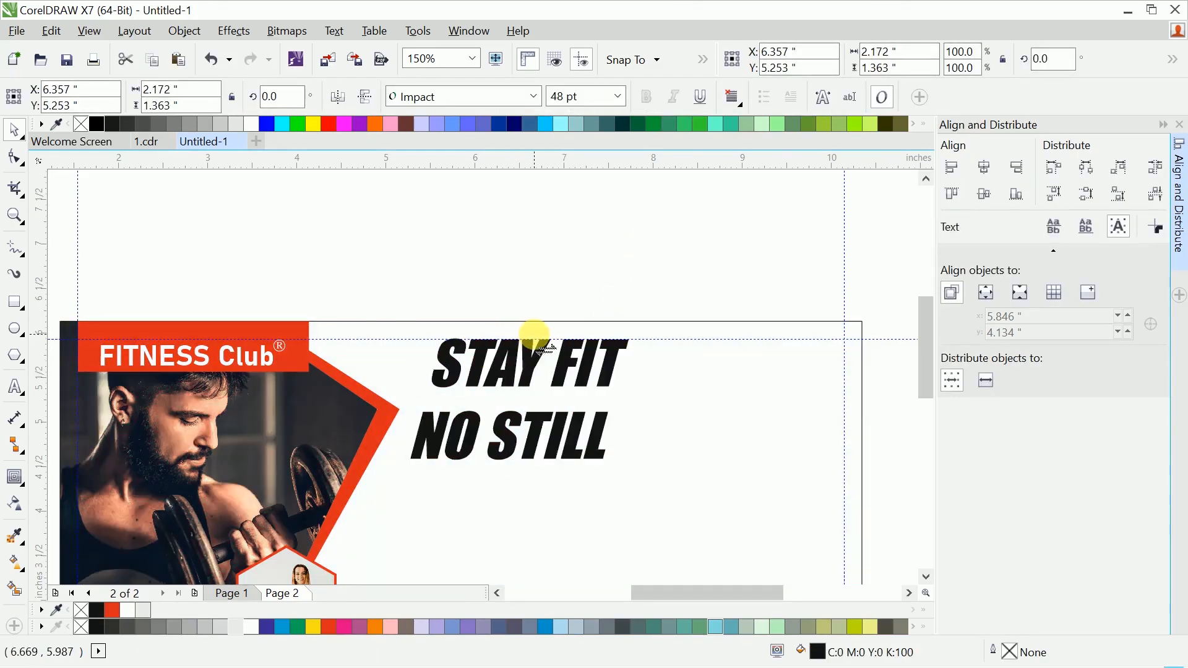
left_click(584, 279)
key("shift+F4")
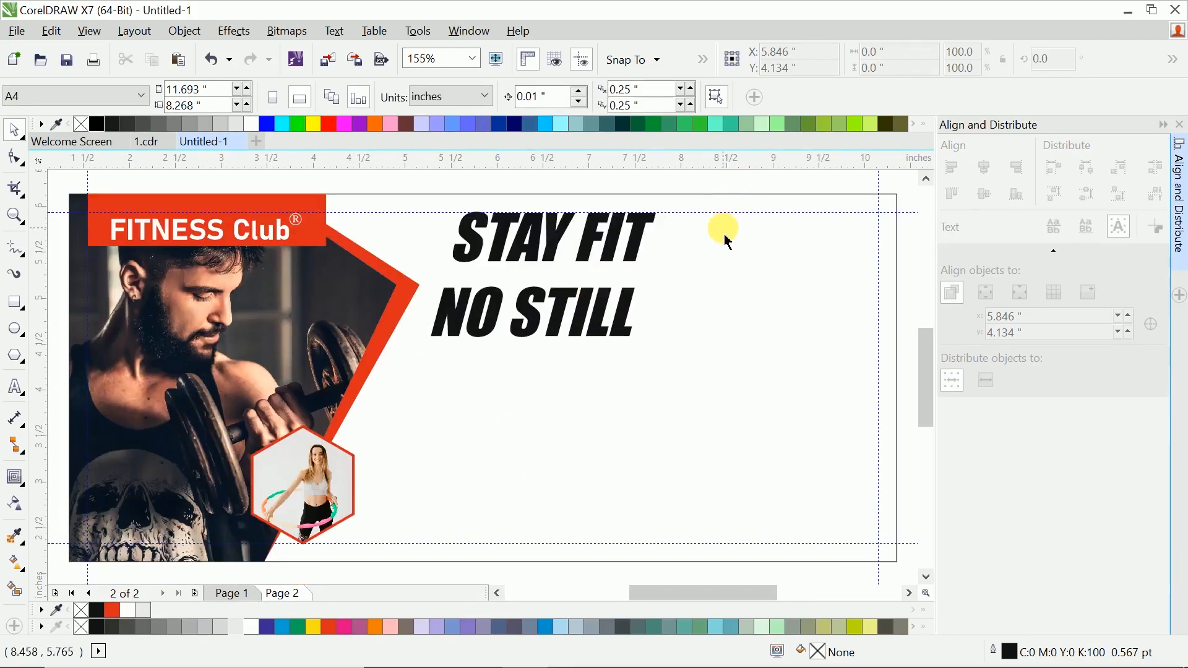
Switch to Notepad, cut the line "be strong you" and return to CorelDRAW
key("alt+Tab")
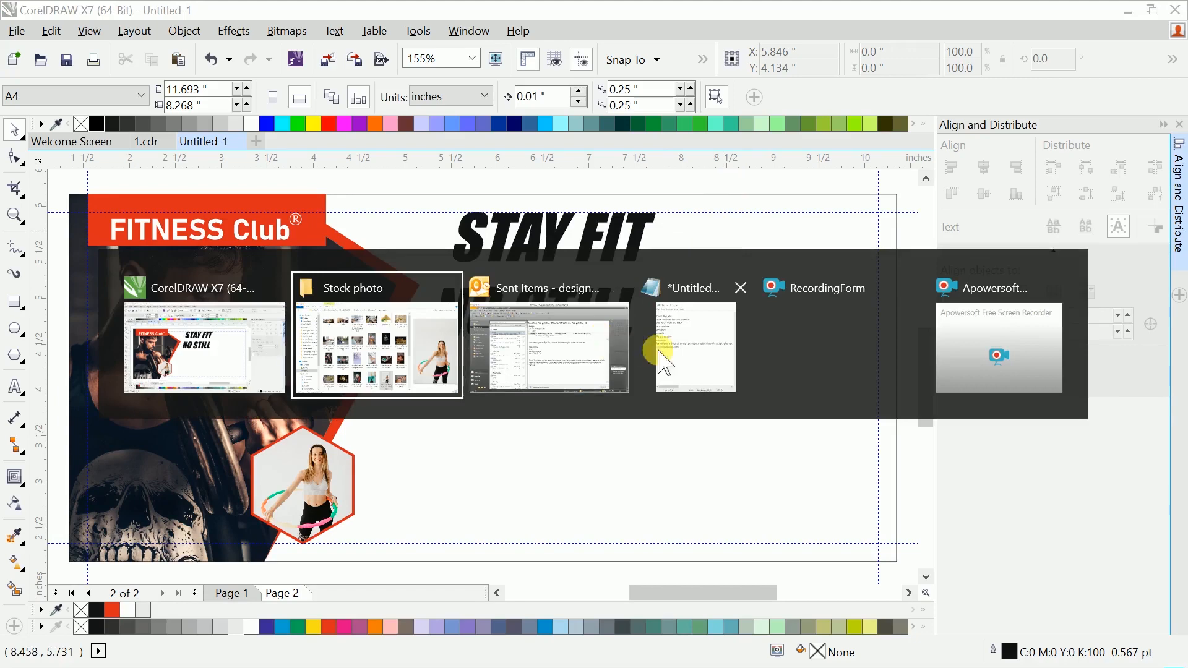
left_click(685, 345)
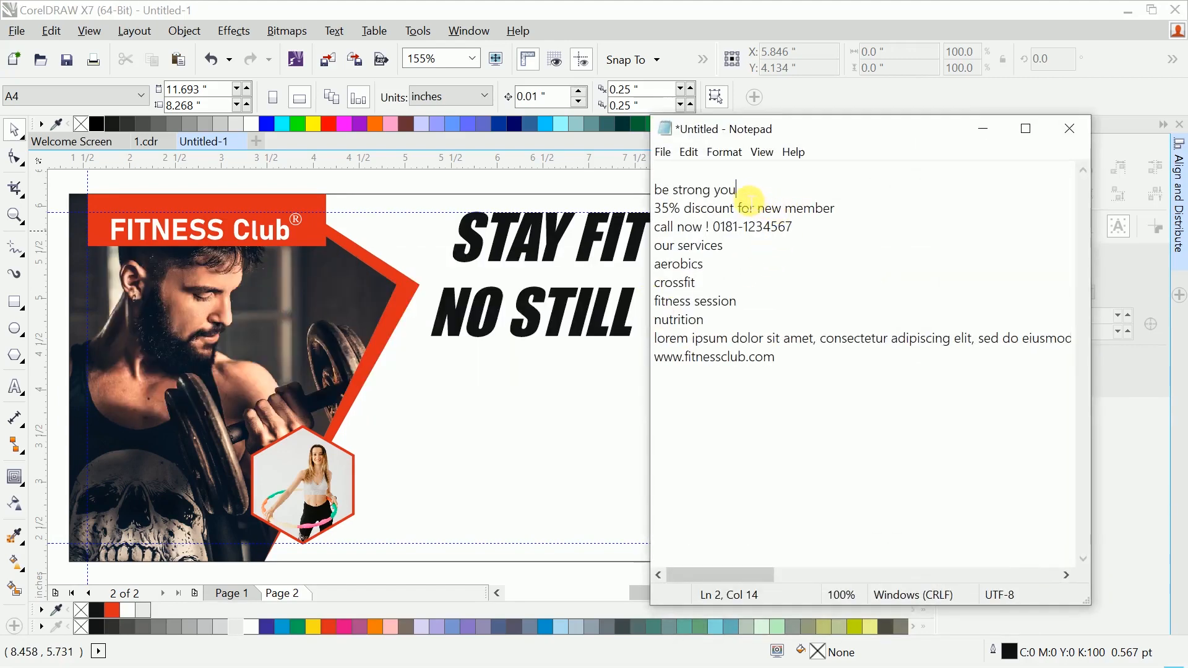
left_click_drag(750, 199, 663, 193)
key("ctrl+x")
left_click(580, 204)
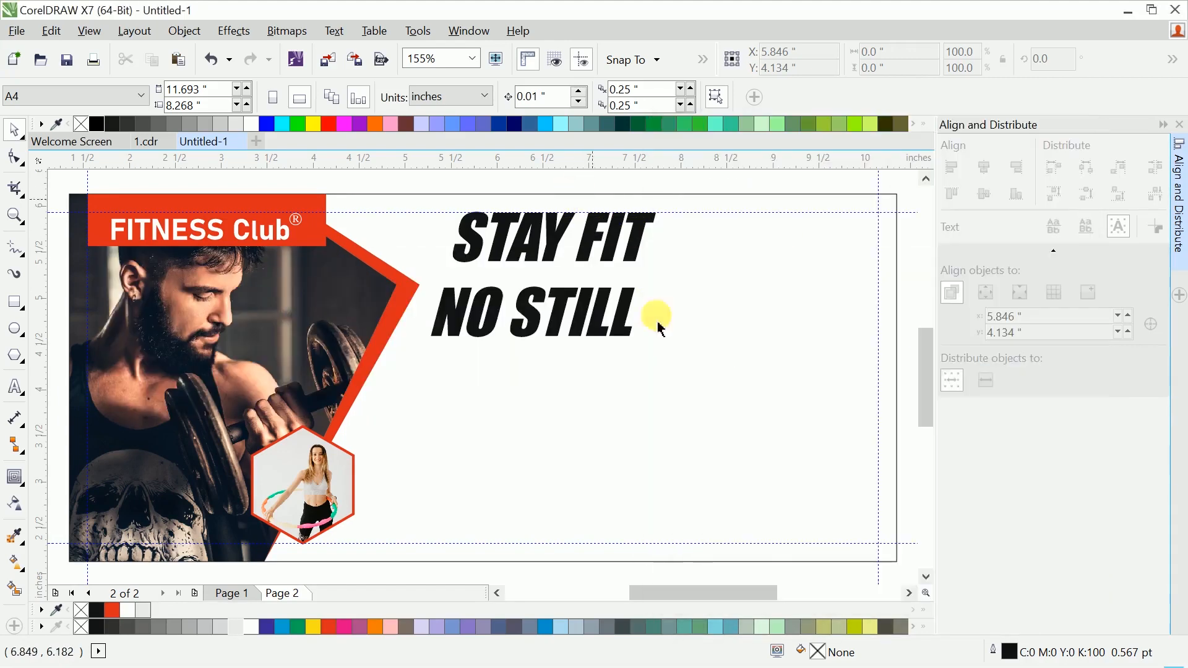
key("super")
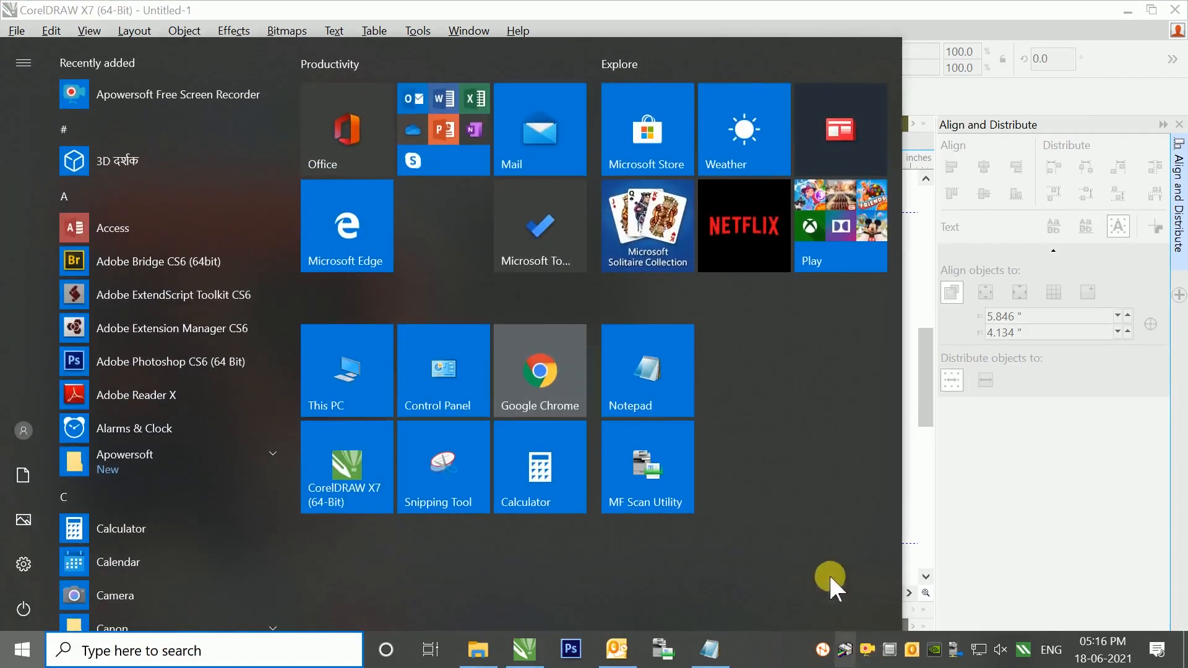
key("Escape")
Paste "be strong you" as artistic text above the frame and set its font to Impact
left_click_drag(684, 233, 517, 375)
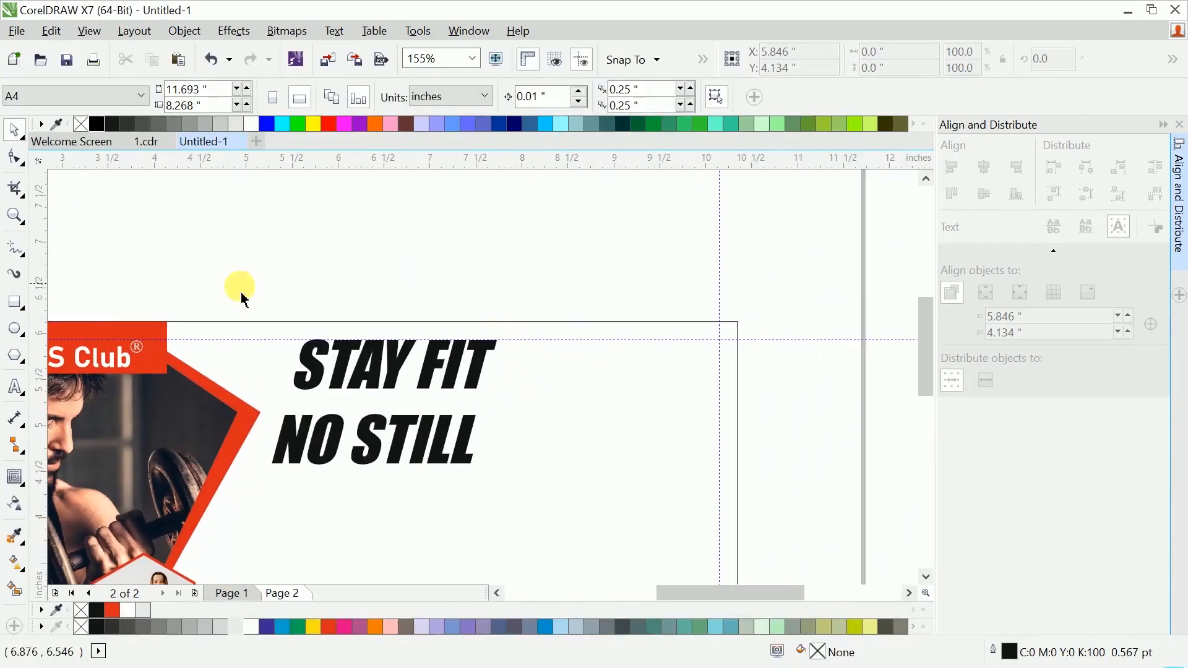
left_click(11, 388)
left_click(542, 272)
key("ctrl+v")
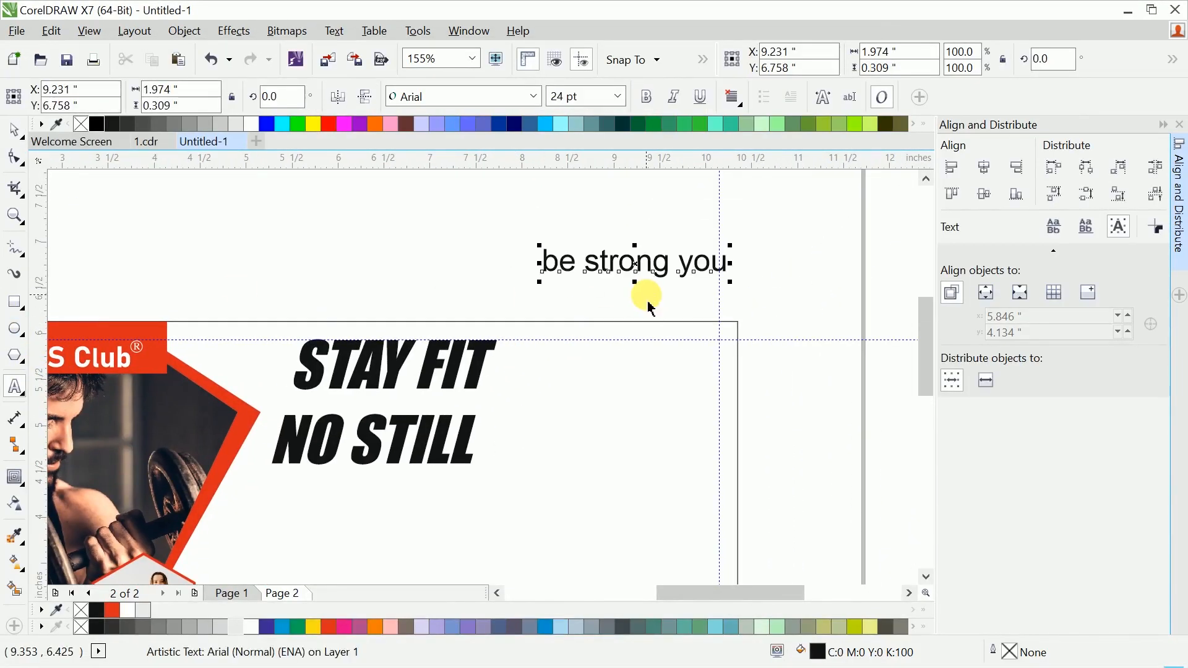
key("ctrl+space")
left_click_drag(648, 296, 654, 315)
left_click(432, 96)
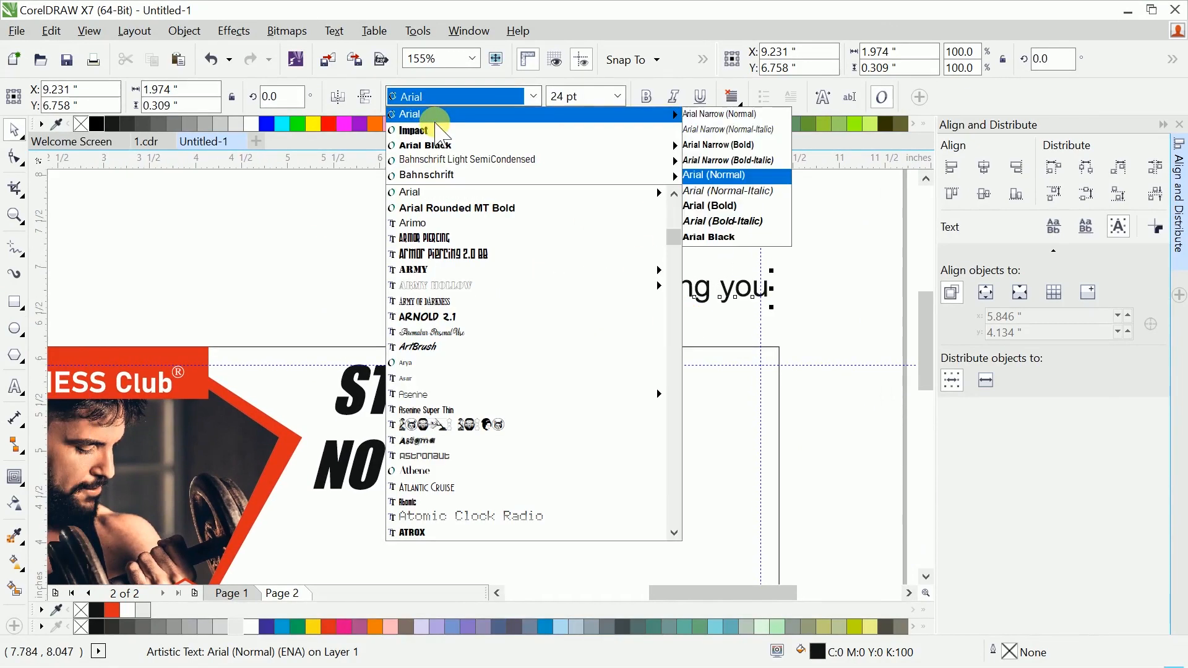
left_click(438, 131)
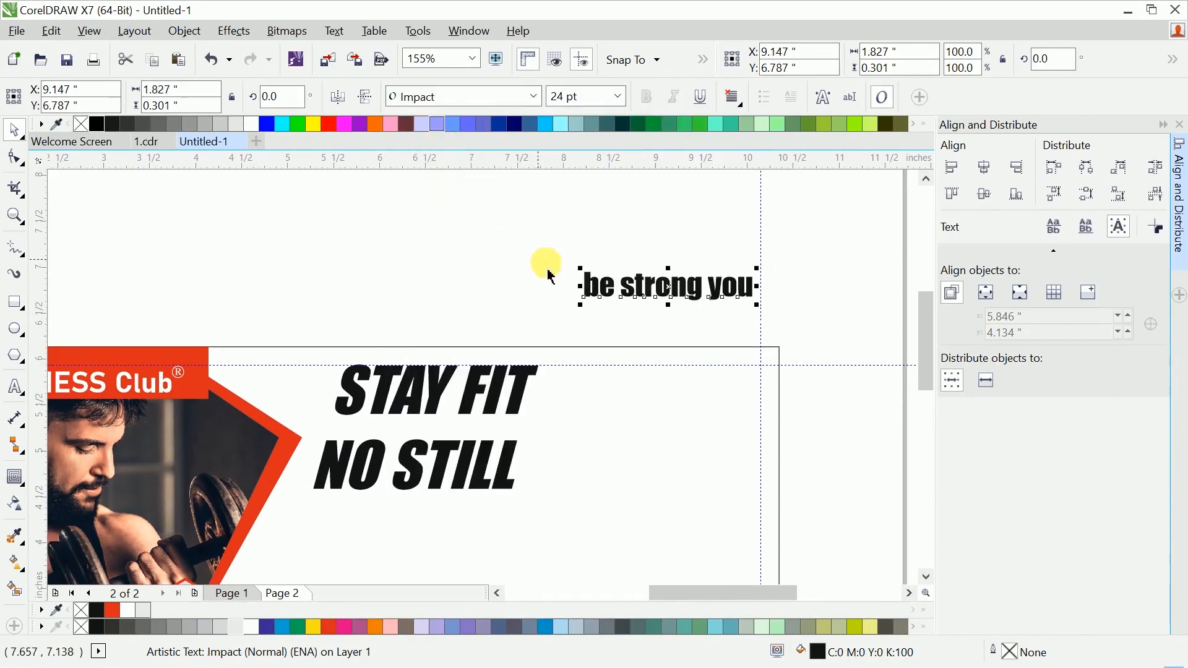
Capitalize each word of the new text and split it into three lines: "Be", "Strong" and "You"
double_click(596, 307)
scroll(578, 300, "up", 2)
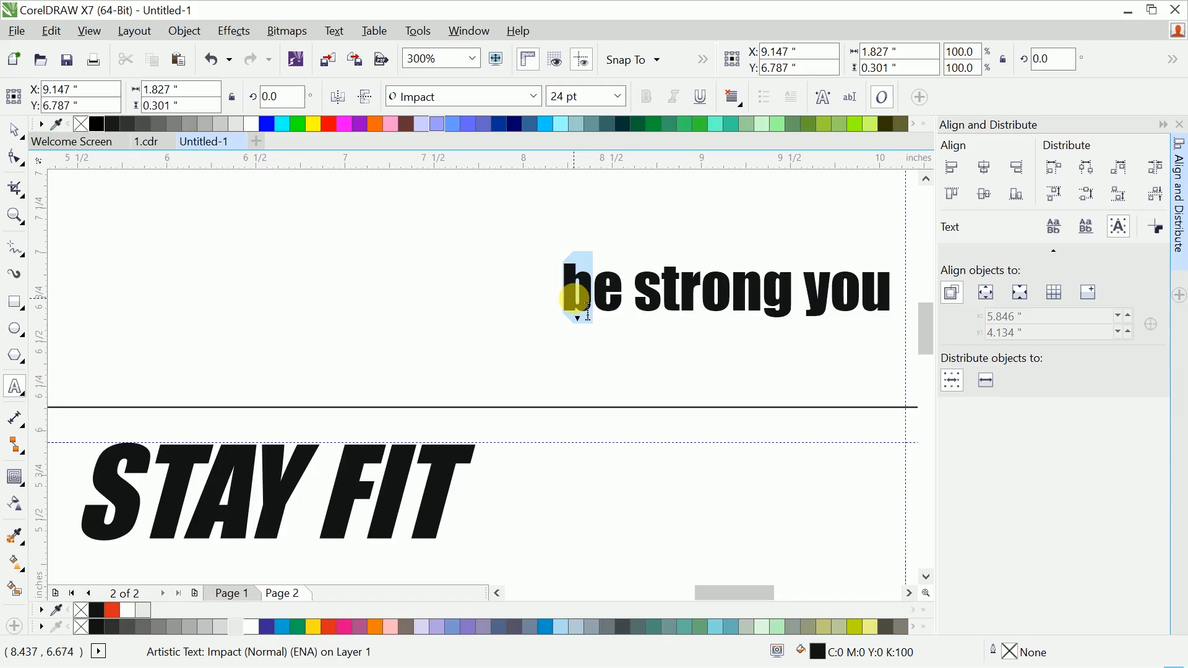
type("B")
left_click_drag(610, 299, 615, 297)
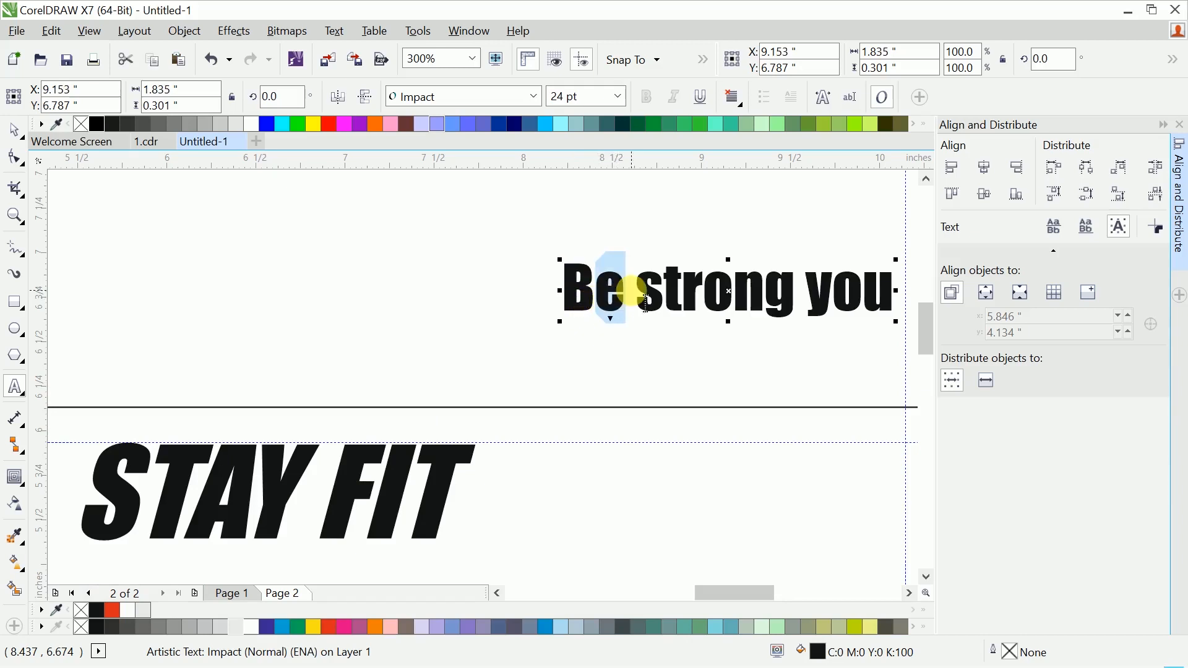
left_click(632, 289)
key("BackSpace")
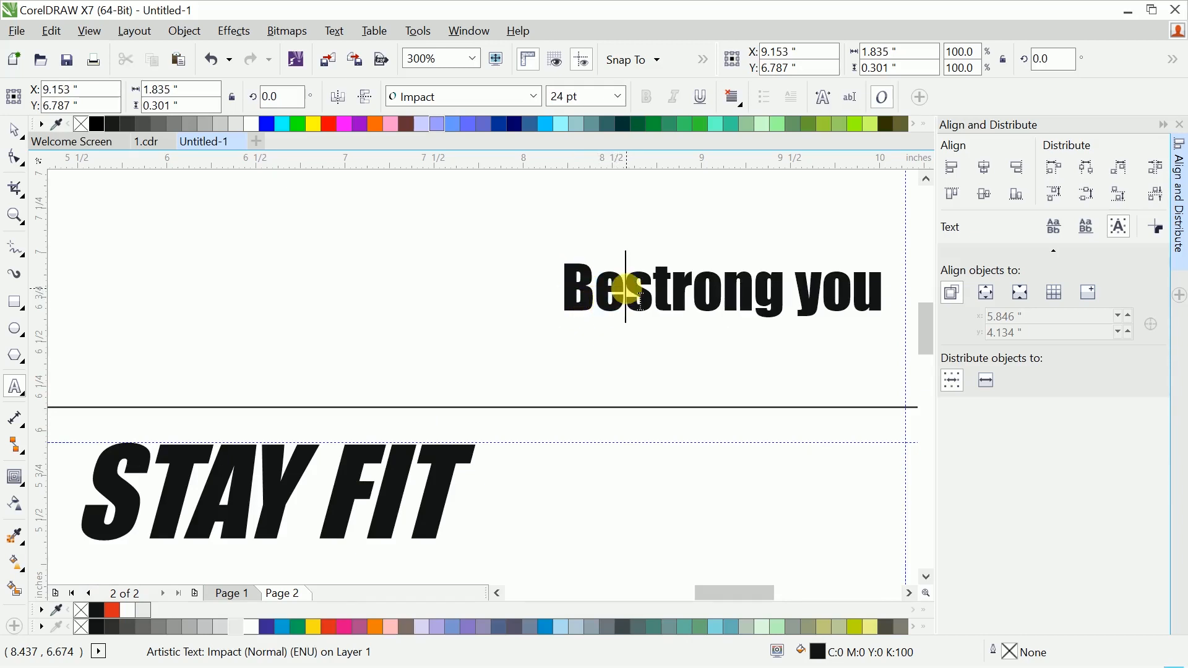
key("Return")
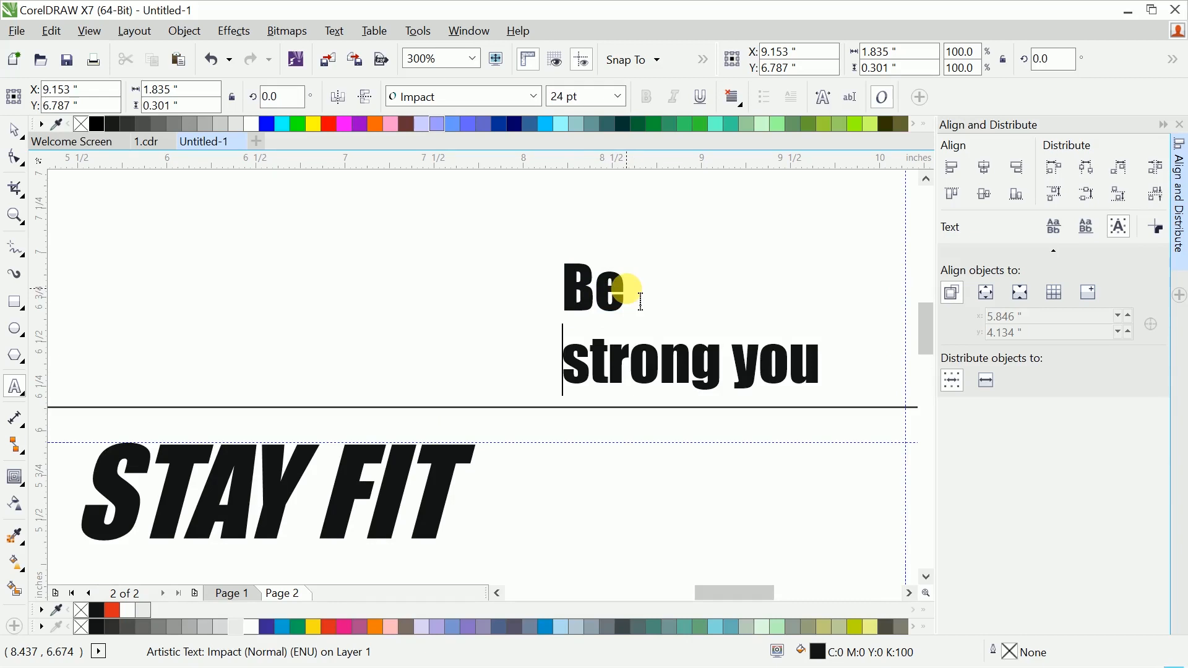
type("S")
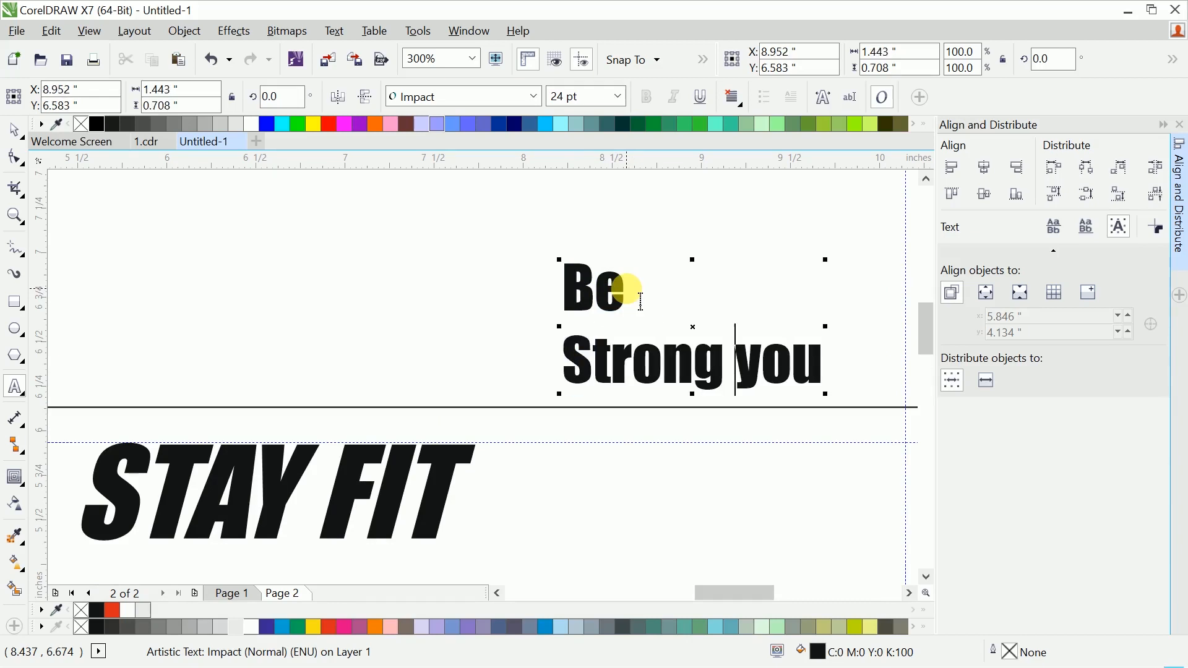
type("Y")
key("BackSpace")
key("Return")
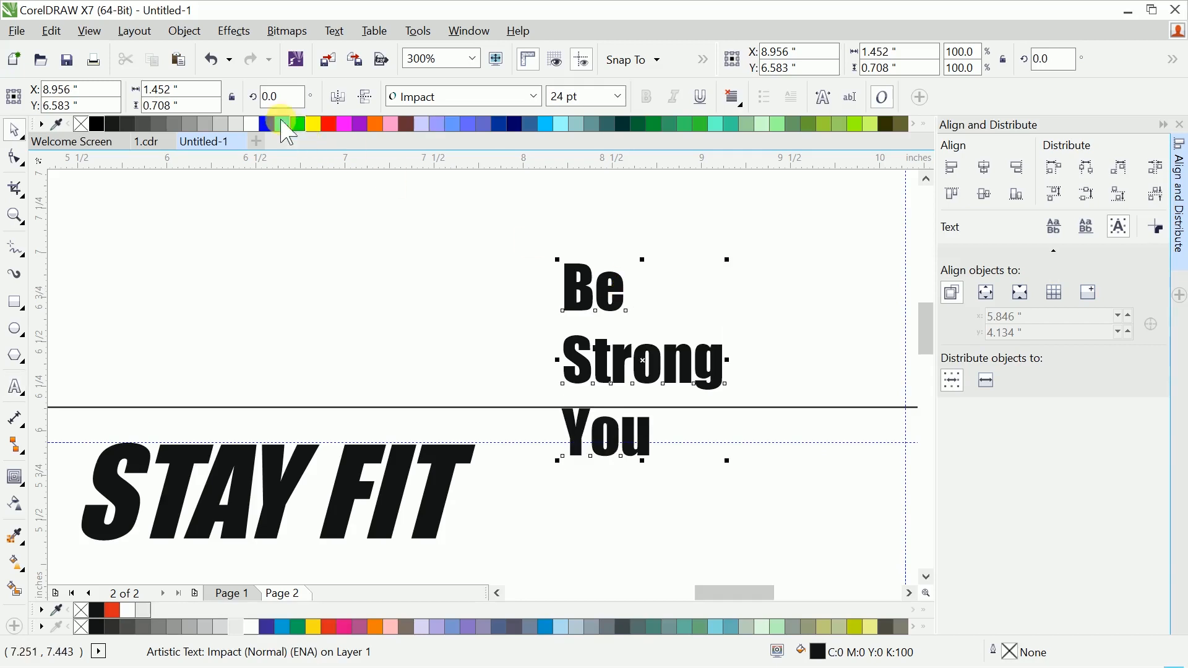
Break the three-line text apart into separate objects and place "Strong" beside "Be"
left_click(174, 31)
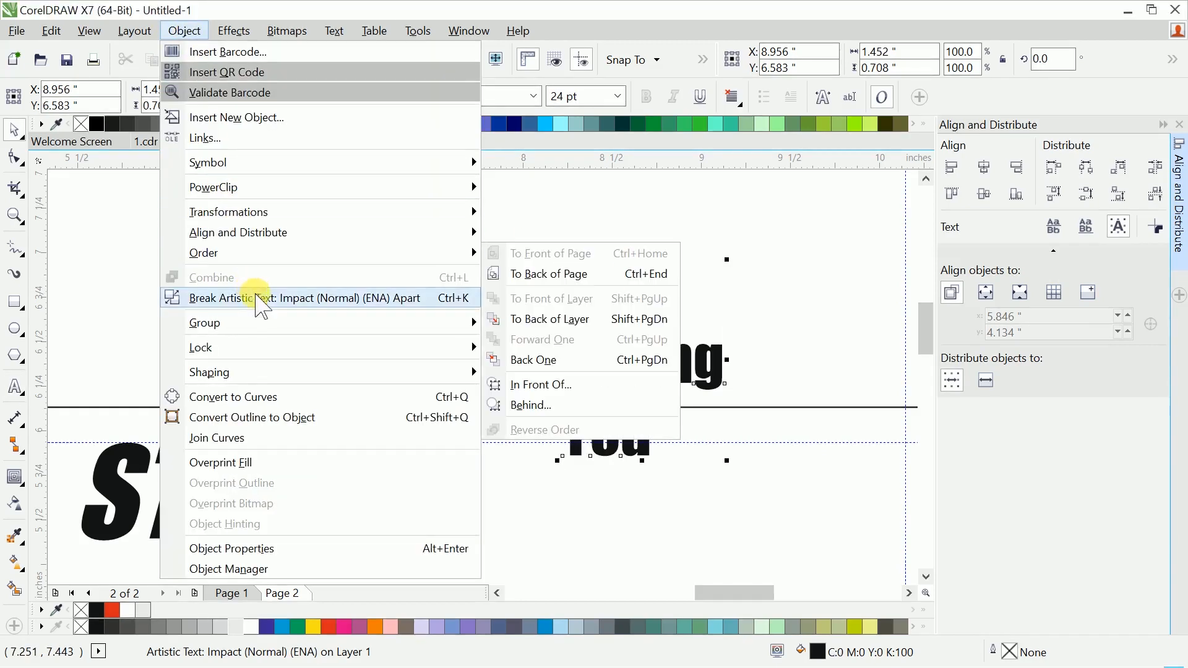
left_click(247, 298)
left_click(332, 328)
left_click_drag(584, 339, 677, 284)
Enlarge "Be" and move "You" directly beneath "Strong"
left_click(578, 276)
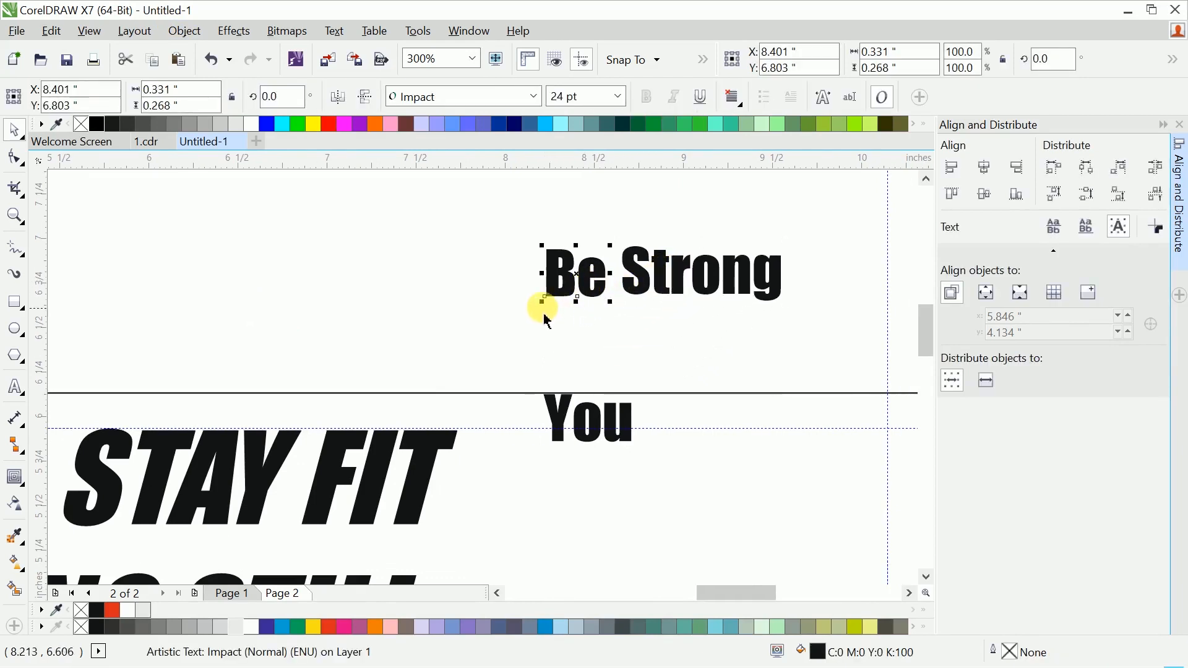
left_click_drag(506, 362, 486, 347)
left_click_drag(565, 415, 622, 322)
Align "You" to the bottom edge and "Strong" to the top edge of the enlarged "Be"
left_click(595, 321, "shift")
left_click(1016, 194)
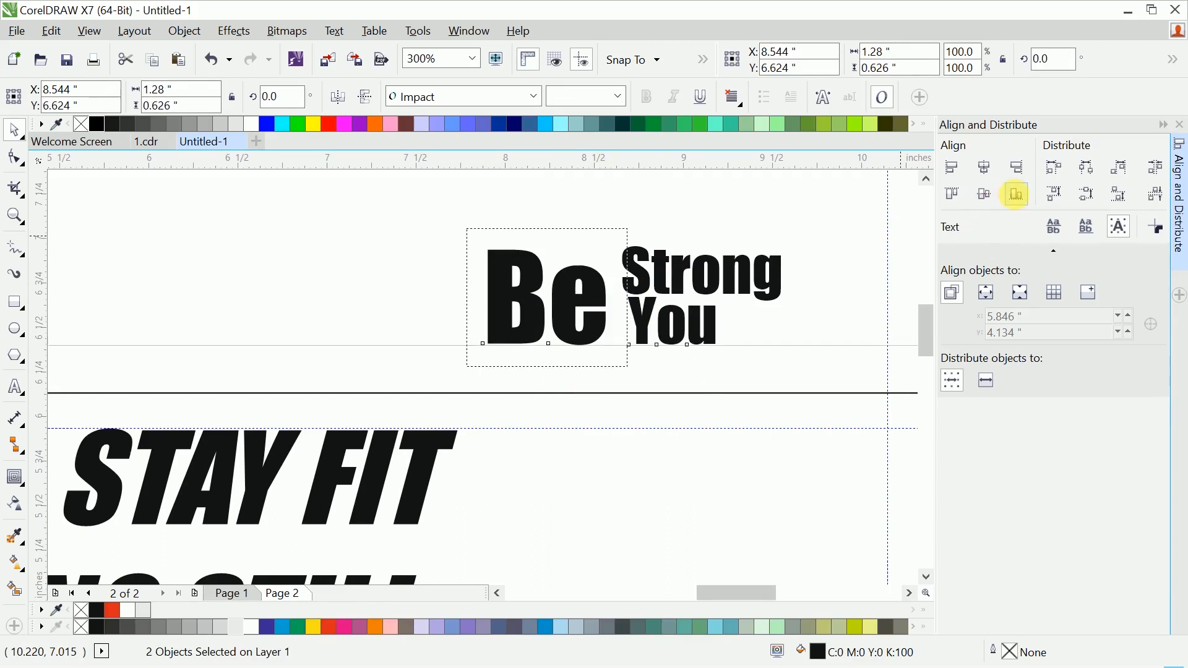
left_click(671, 265)
left_click(509, 276, "shift")
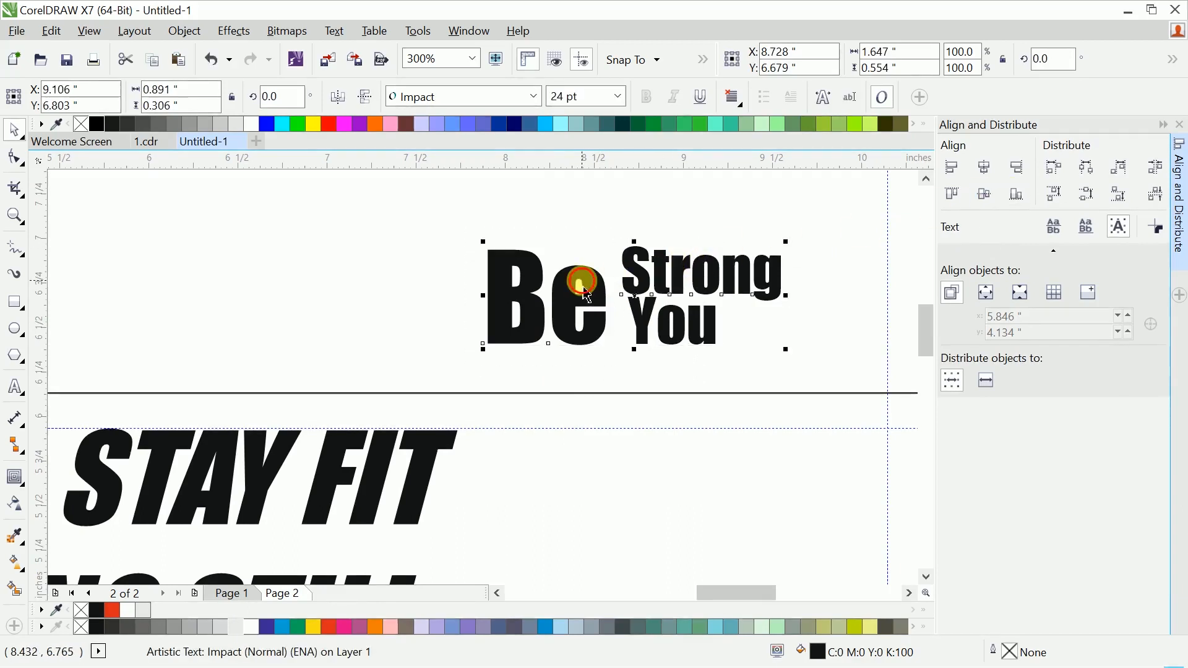
left_click(954, 195)
left_click(764, 260)
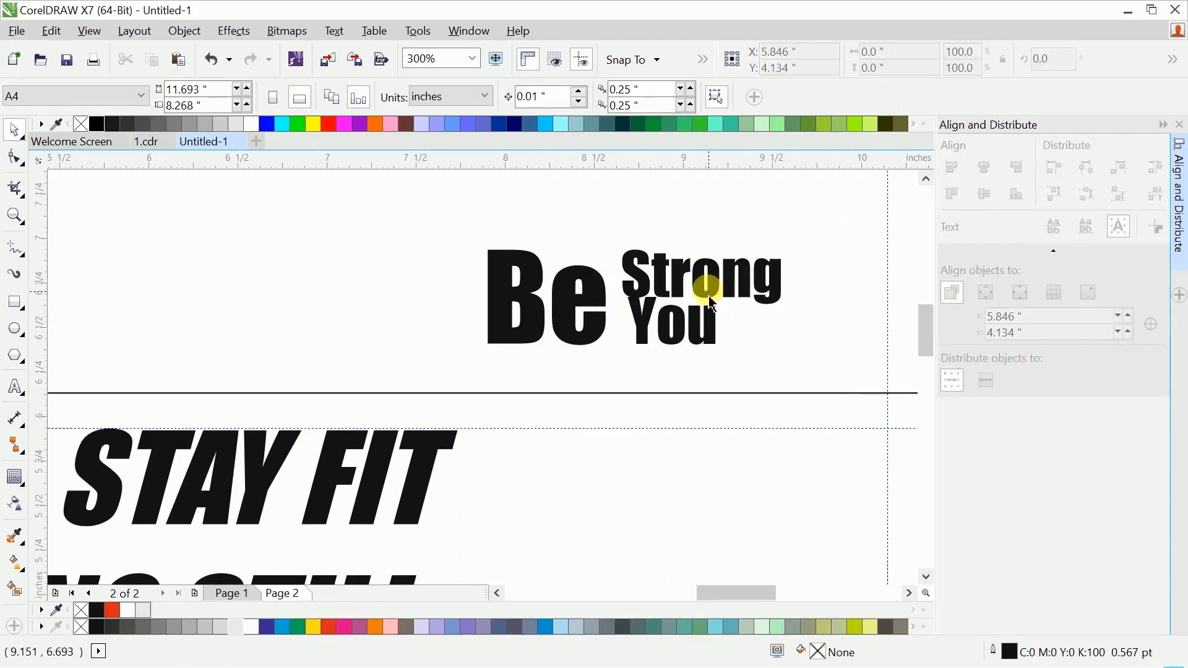
Scale "Strong" down proportionally from its top corner to leave a gap above "You"
left_click(681, 285)
left_click_drag(786, 308, 767, 302)
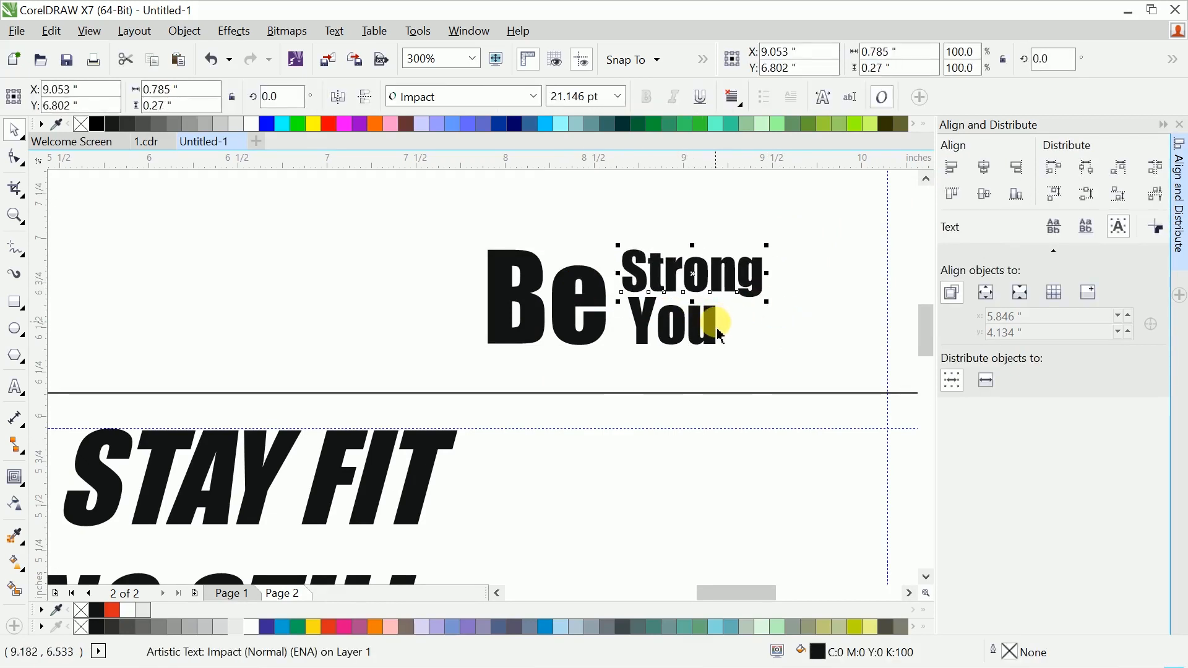
left_click_drag(767, 303, 754, 299)
Group the three text objects "Be", "Strong" and "You"
left_click_drag(825, 202, 392, 390)
right_click(698, 263)
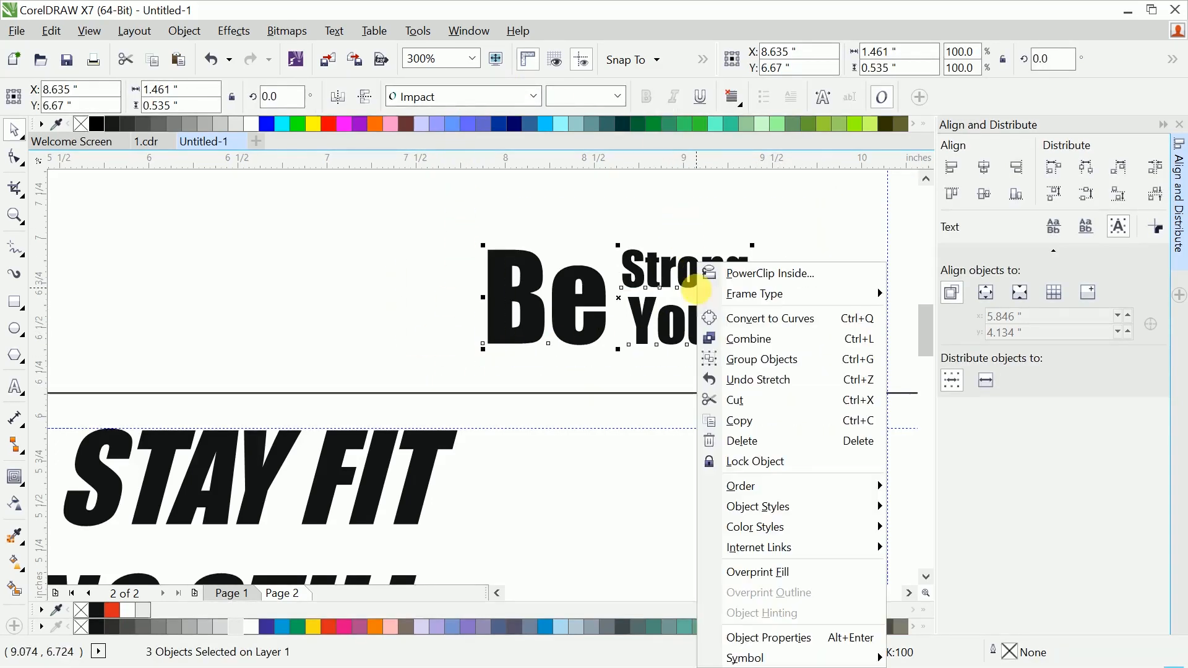
left_click(736, 359)
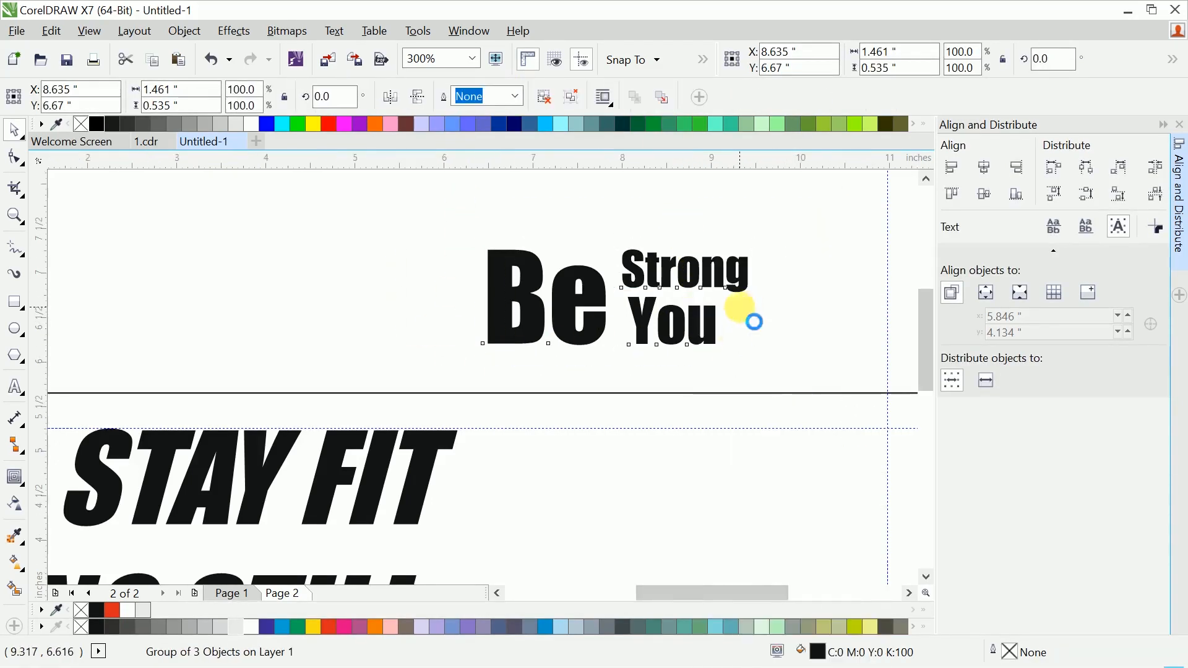
Align the "Be Strong You" group to the right and top edges of the invisible inner margin rectangle
scroll(685, 270, "down", 1)
left_click(713, 376, "shift")
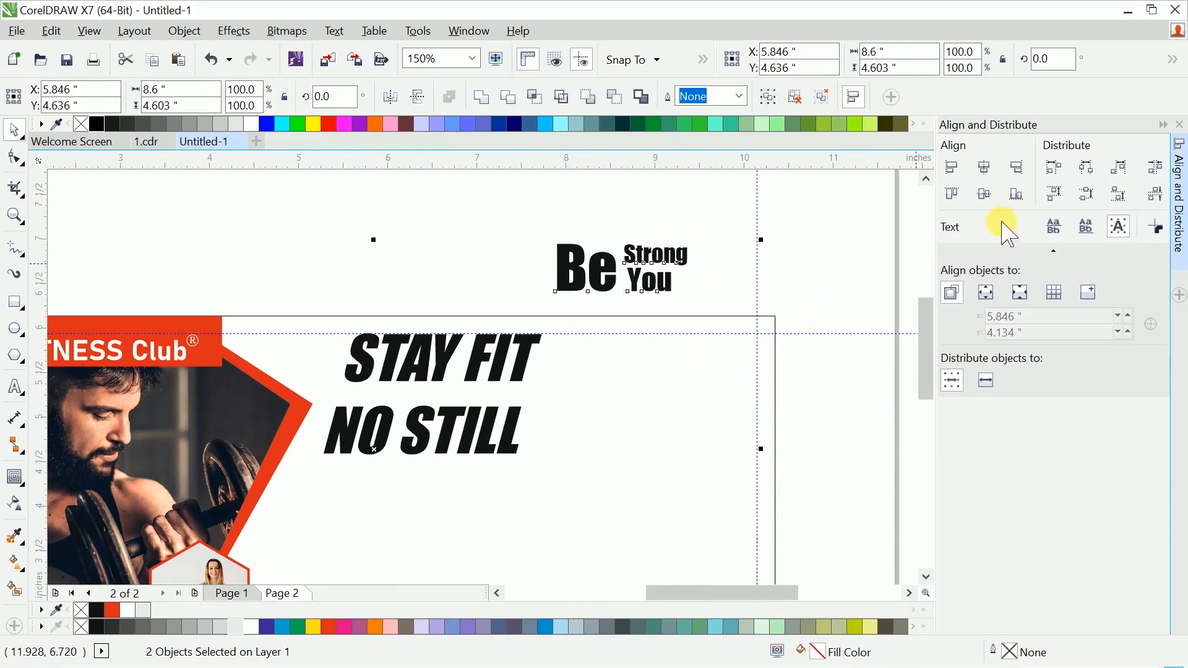
left_click(1018, 175)
left_click(953, 194)
left_click(689, 310)
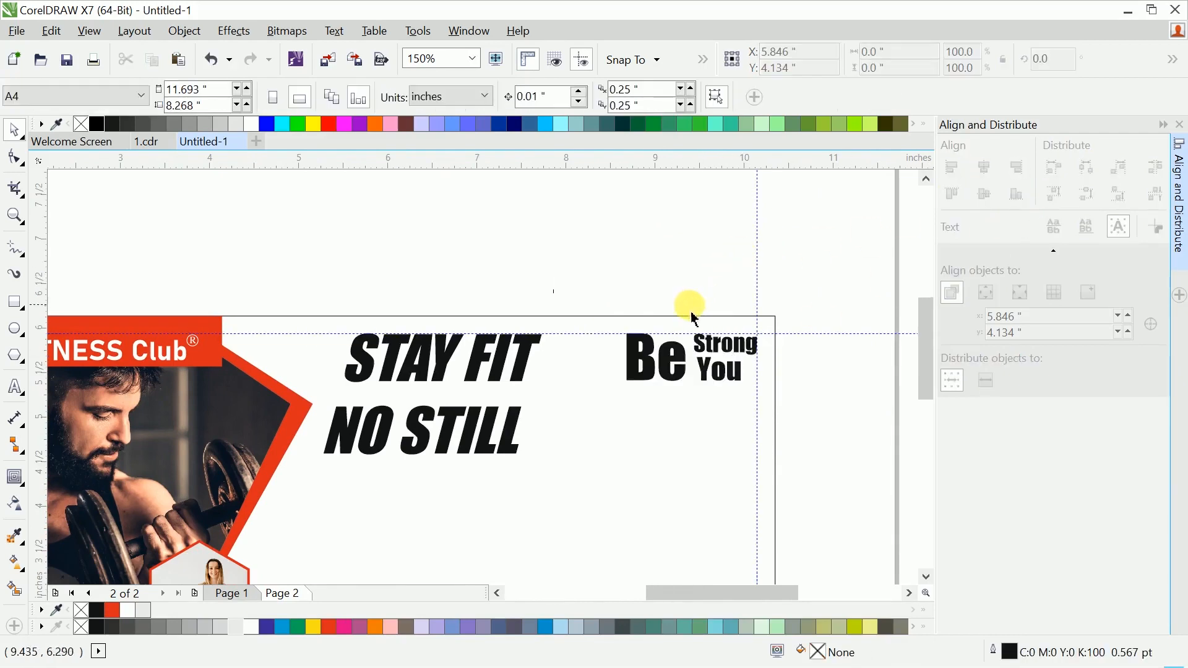
Fill the large background rectangle of the layout with light peach
scroll(703, 278, "down", 1)
scroll(705, 277, "up", 1)
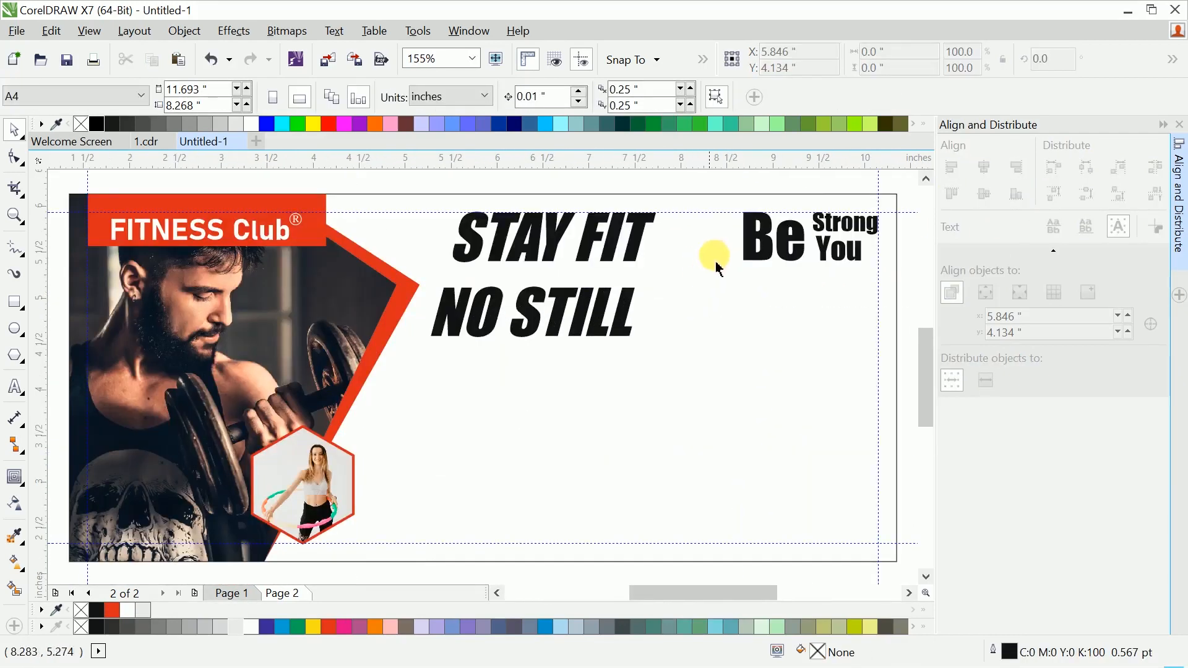
left_click(727, 197)
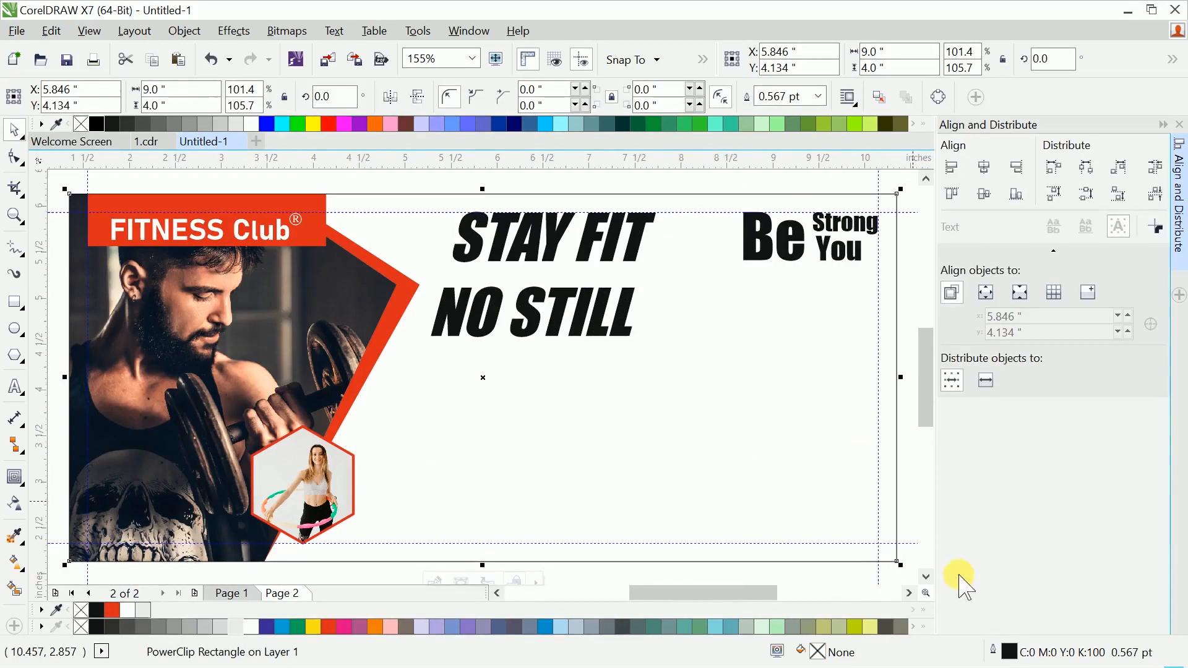
left_click(1164, 124)
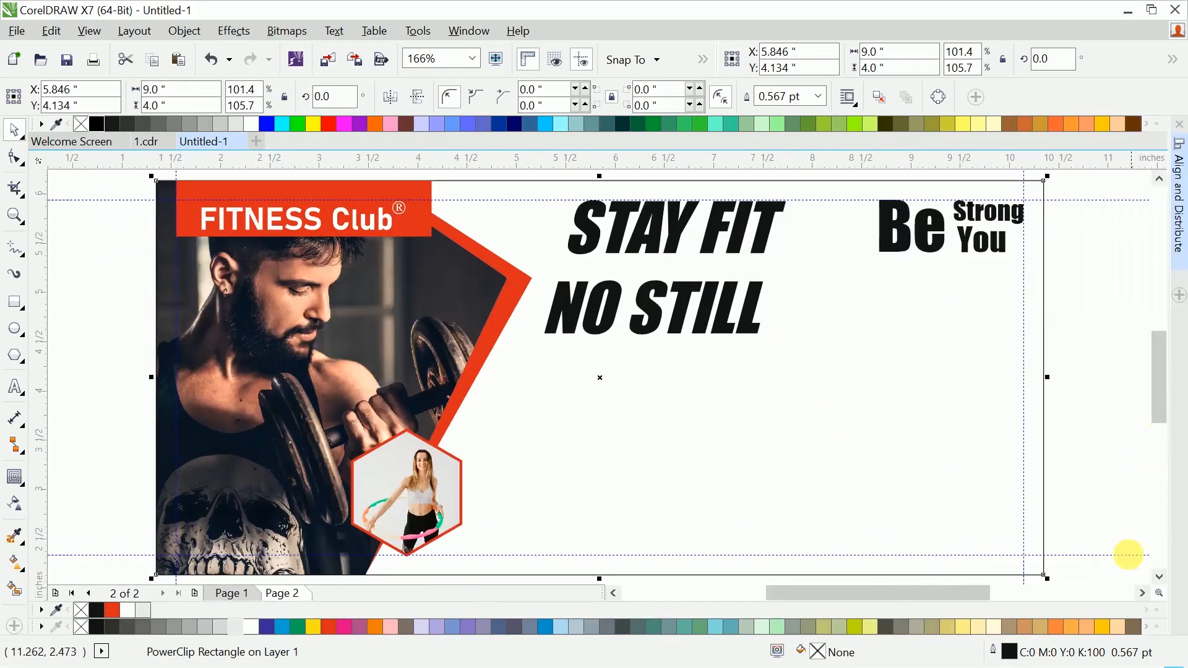
left_click(1120, 627)
left_click(1084, 439)
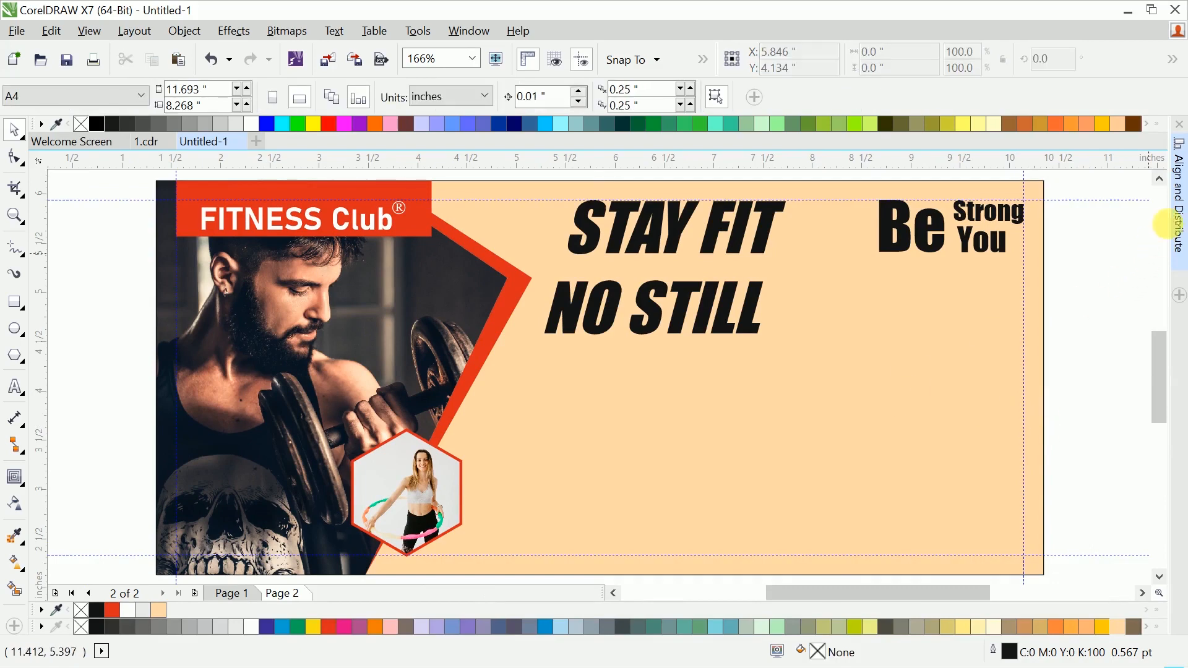
left_click(1179, 242)
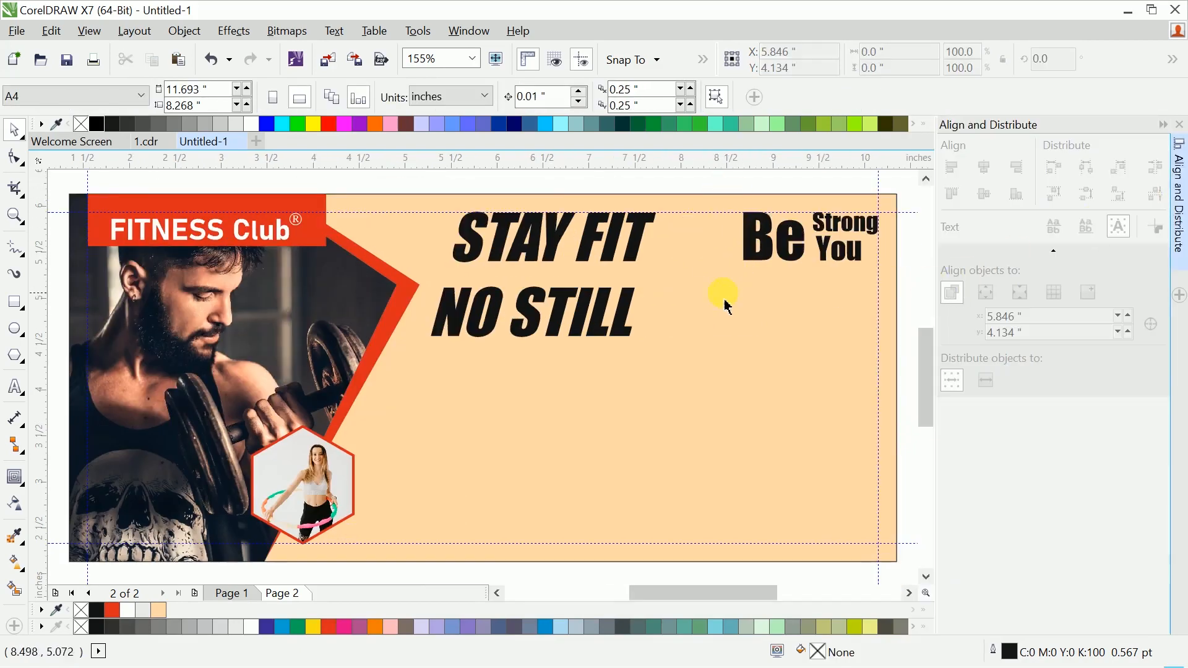
Switch to Notepad and cut the line "35% discount for new member"
left_click(14, 303)
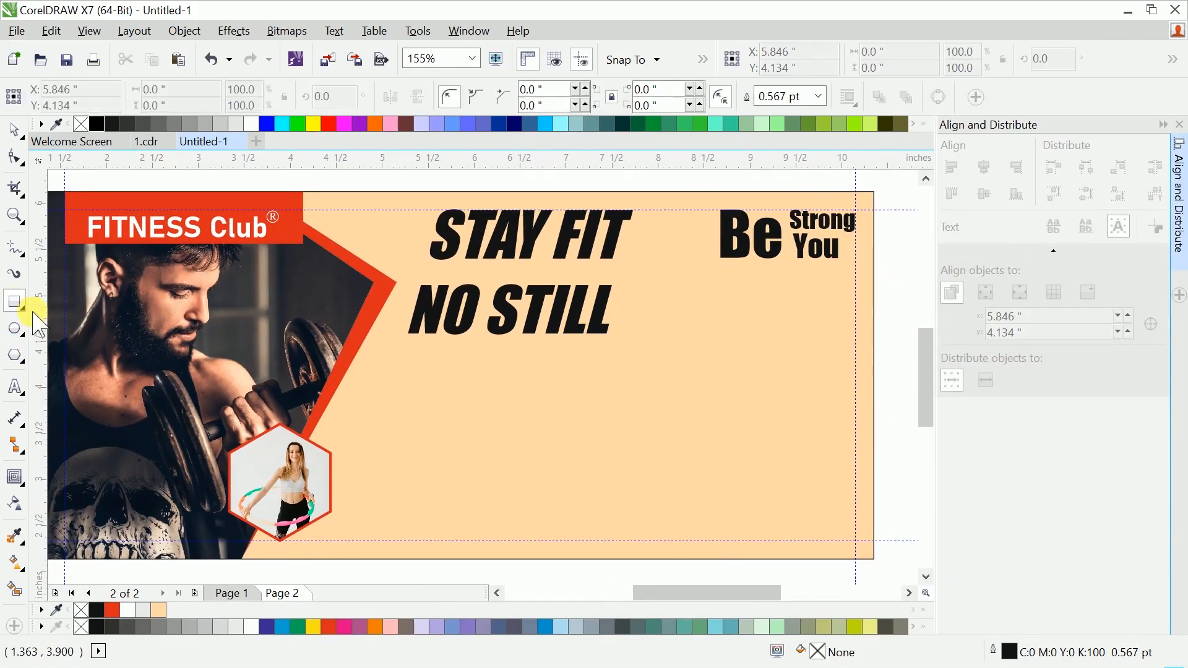
key("space")
left_click(713, 651)
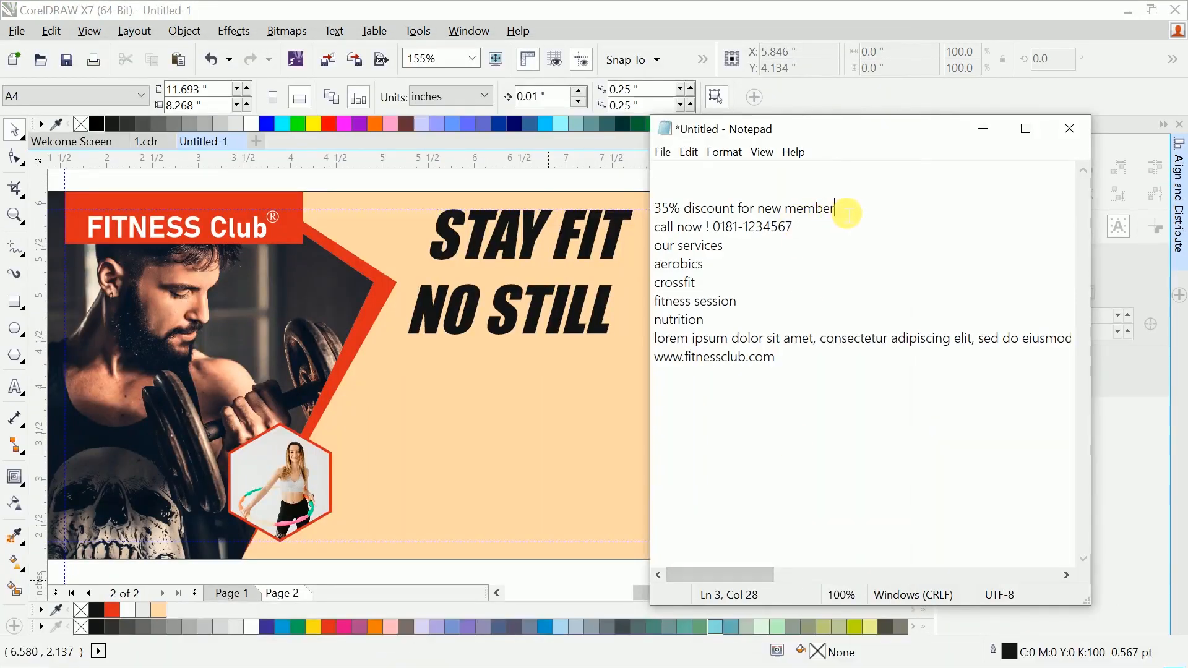
left_click_drag(817, 211, 675, 204)
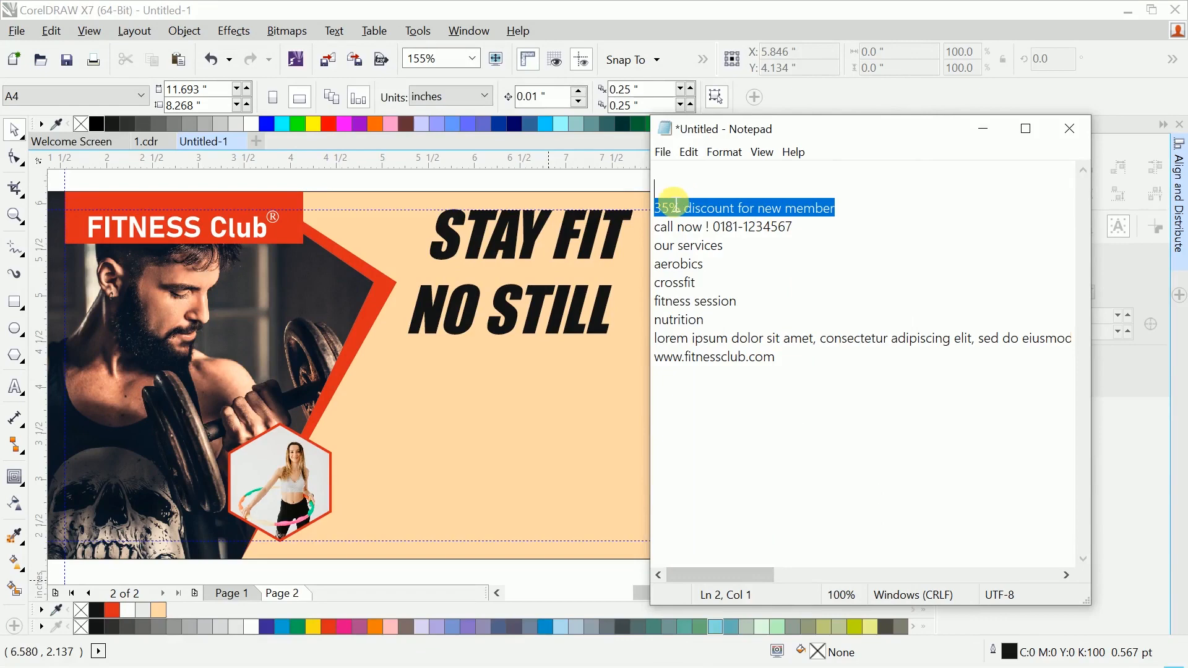
key("ctrl+x")
left_click(605, 191)
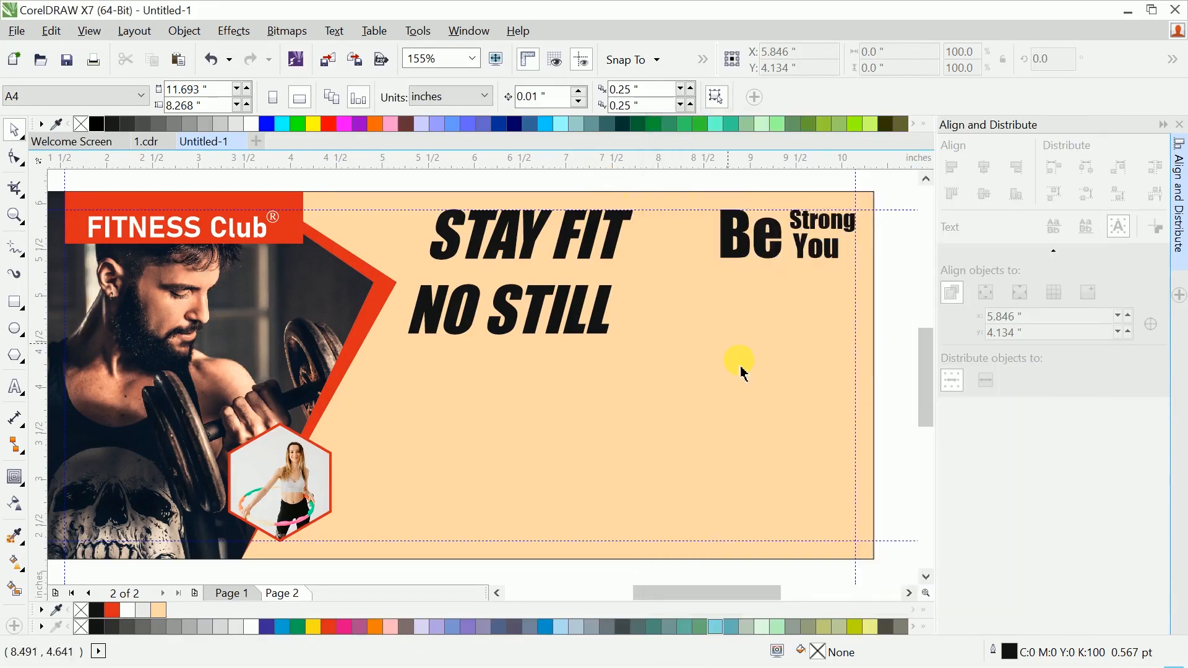
Paste "35% discount for new member" as artistic text below the "Be Strong You" group
key("F6")
left_click(15, 387)
left_click(683, 350)
key("ctrl+v")
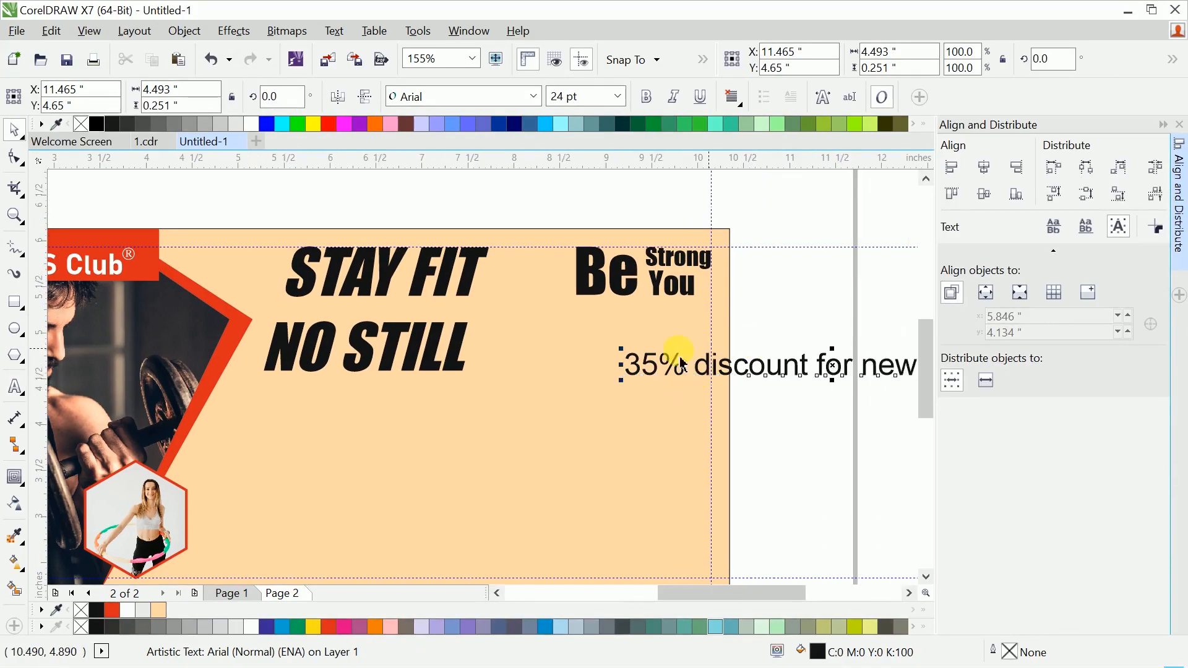
key("ctrl+s")
key("Escape")
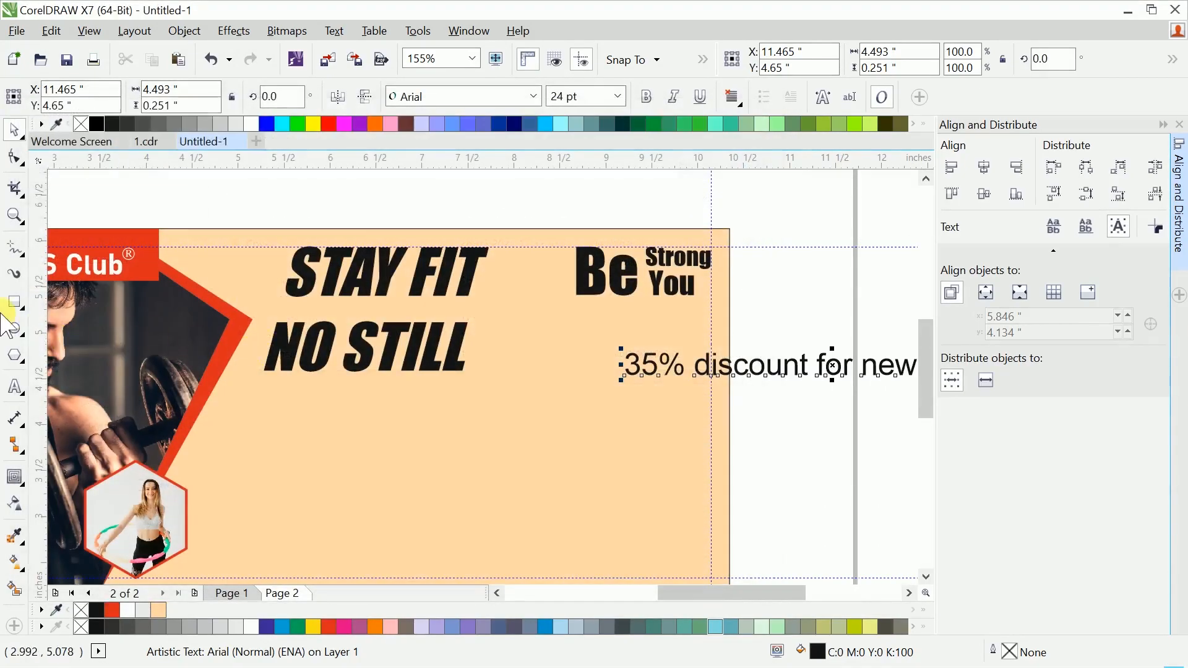
Draw a rectangle about 0.82 by 0.37 inches below "Be" and round its corners fully into a pill
left_click(14, 303)
scroll(549, 337, "up", 2)
left_click_drag(552, 330, 627, 363)
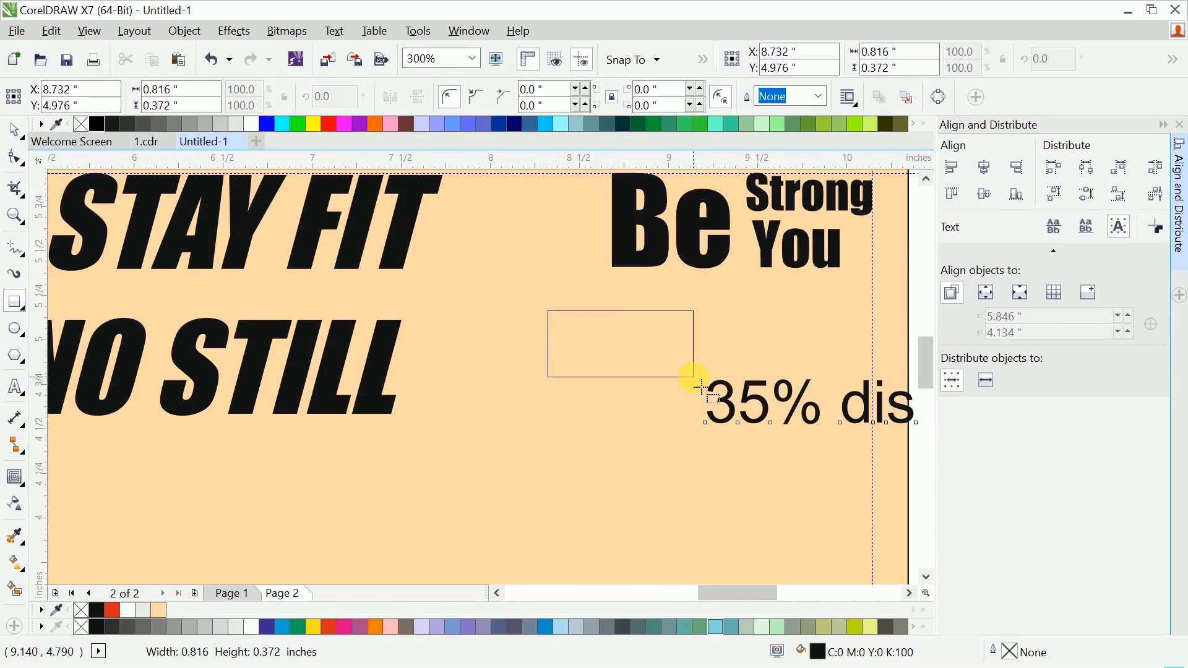
left_click_drag(701, 387, 700, 387)
key("space")
left_click(23, 157)
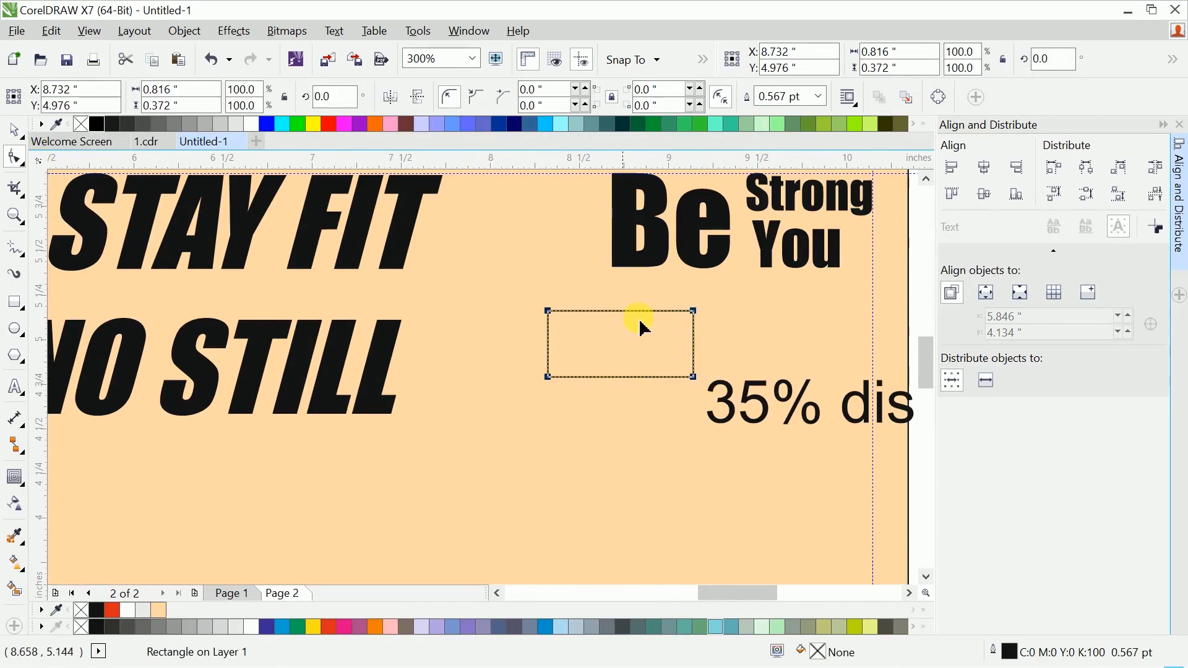
key("space")
left_click_drag(764, 396, 421, 315)
Set the font of the "35% discount for new member" text to Impact
left_click(710, 392)
left_click(451, 98)
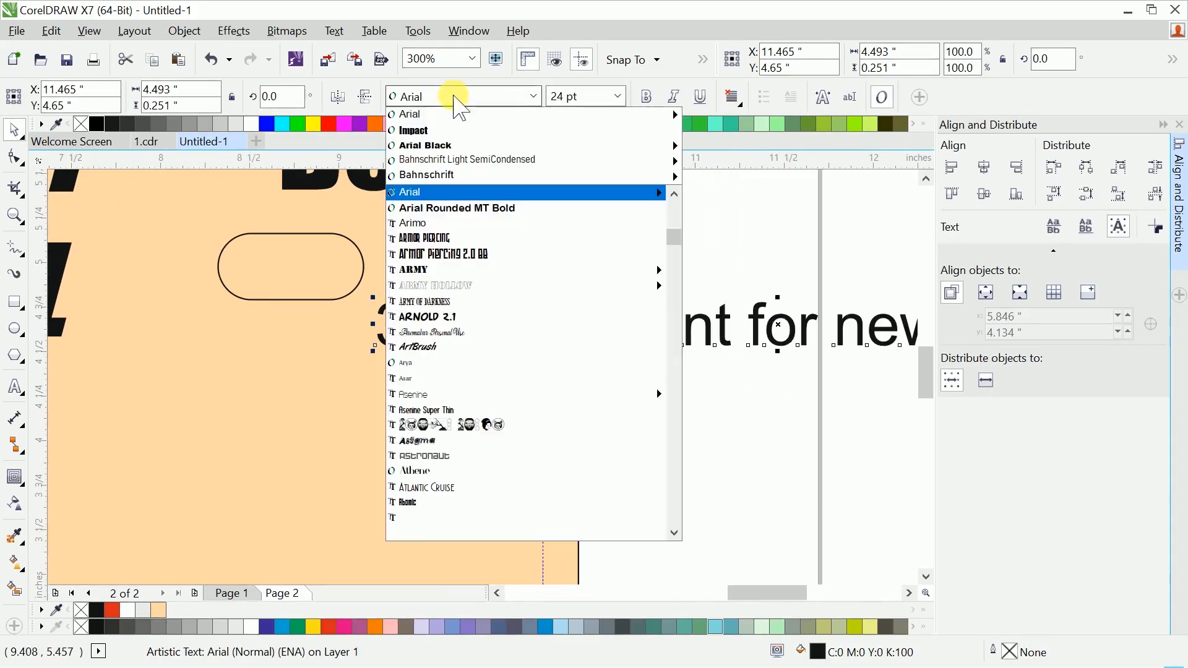
left_click(451, 121)
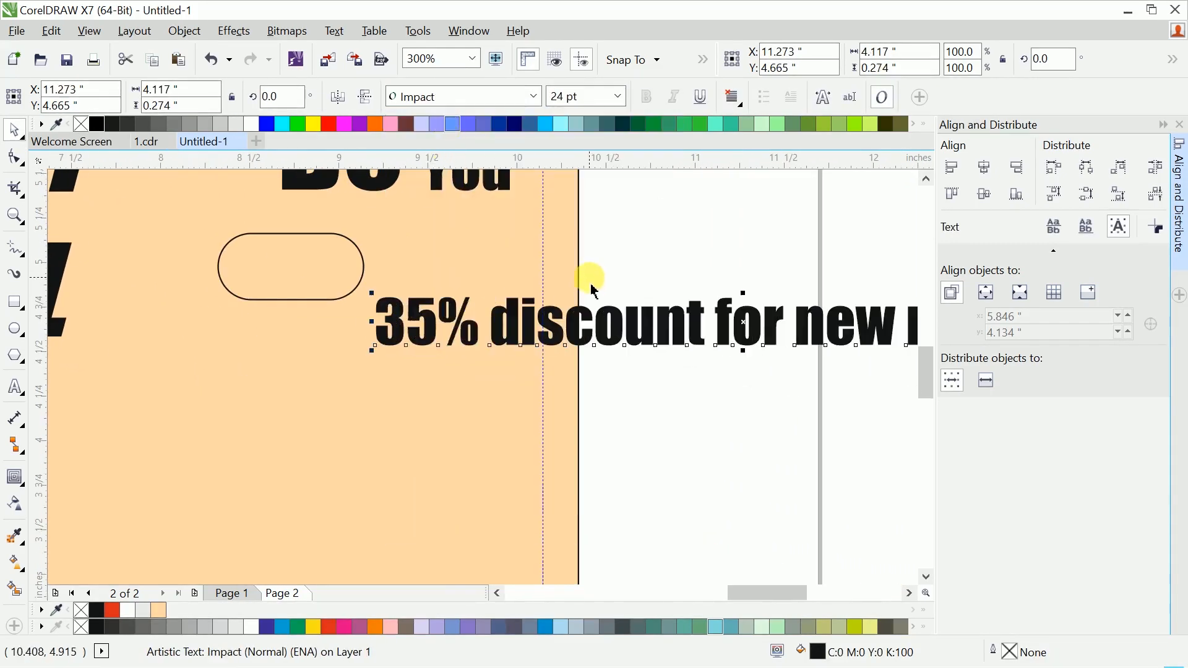
Cut "35%" out of the discount text so that it starts with "discount"
left_click_drag(571, 298, 492, 352)
left_click(16, 388)
left_click(297, 376)
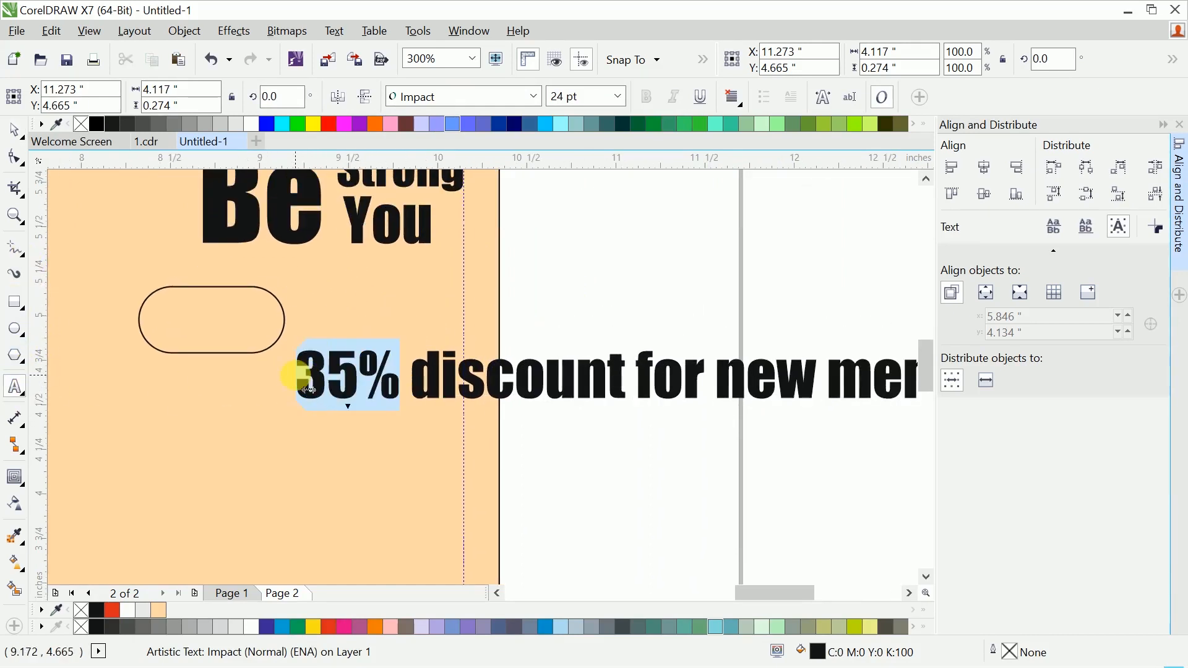
key("BackSpace")
key("Delete")
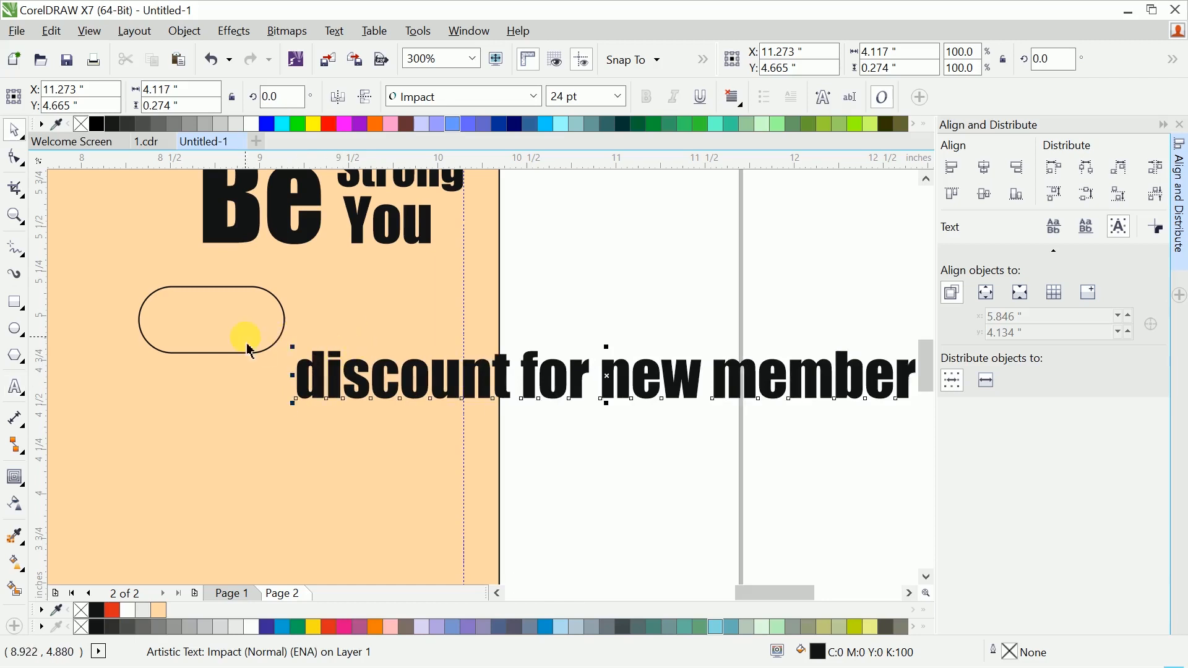
Fill the pill shape with red and remove its outline
left_click(250, 350)
left_click(328, 627)
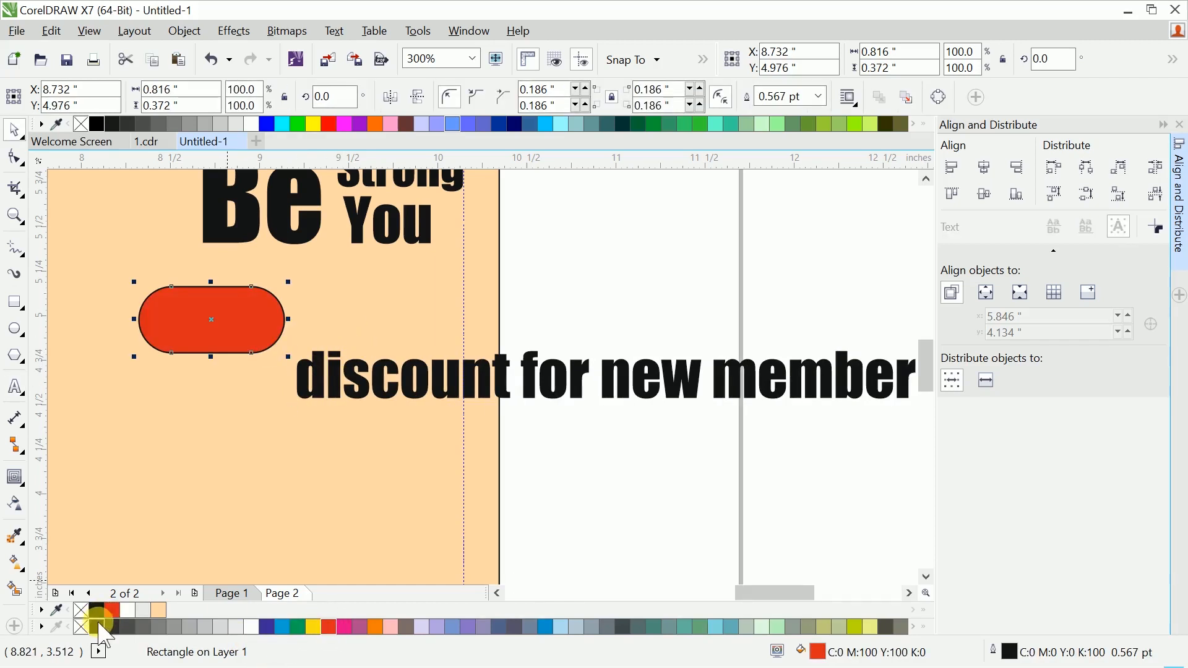
right_click(81, 627)
left_click(563, 283)
Paste "35%" as a separate artistic text object over the red pill
key("F8")
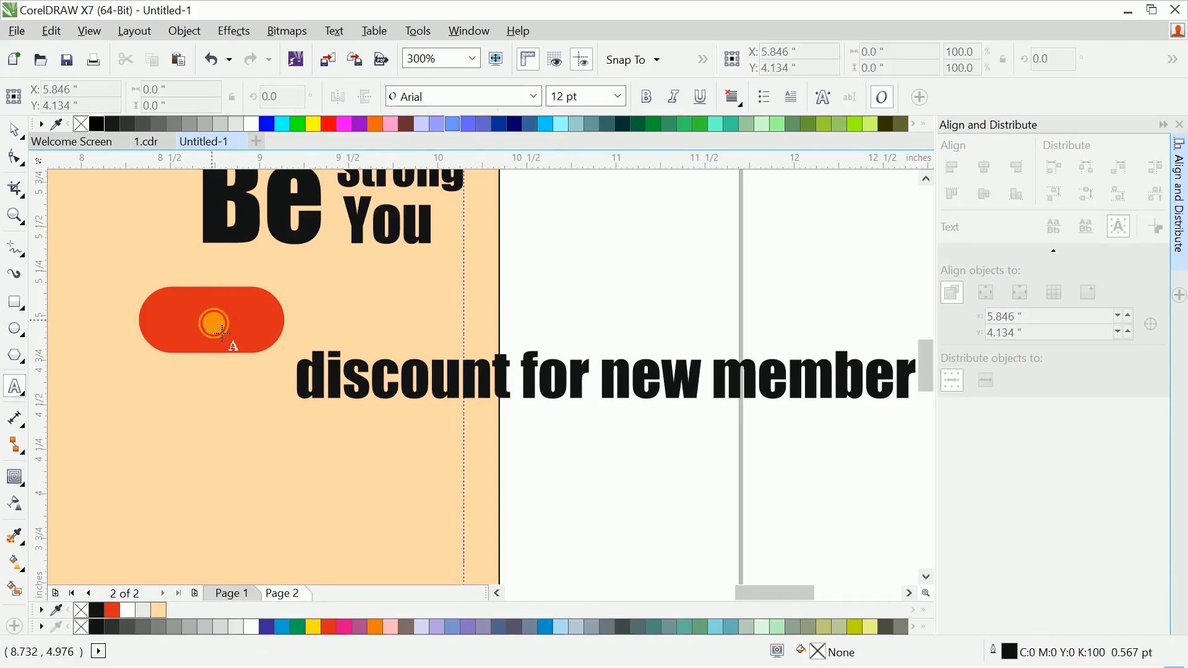
left_click(212, 320)
key("ctrl+v")
key("ctrl+space")
left_click_drag(198, 328, 276, 353)
Center the "35%" text horizontally and vertically on the red pill and fill it with white
left_click(276, 352, "shift")
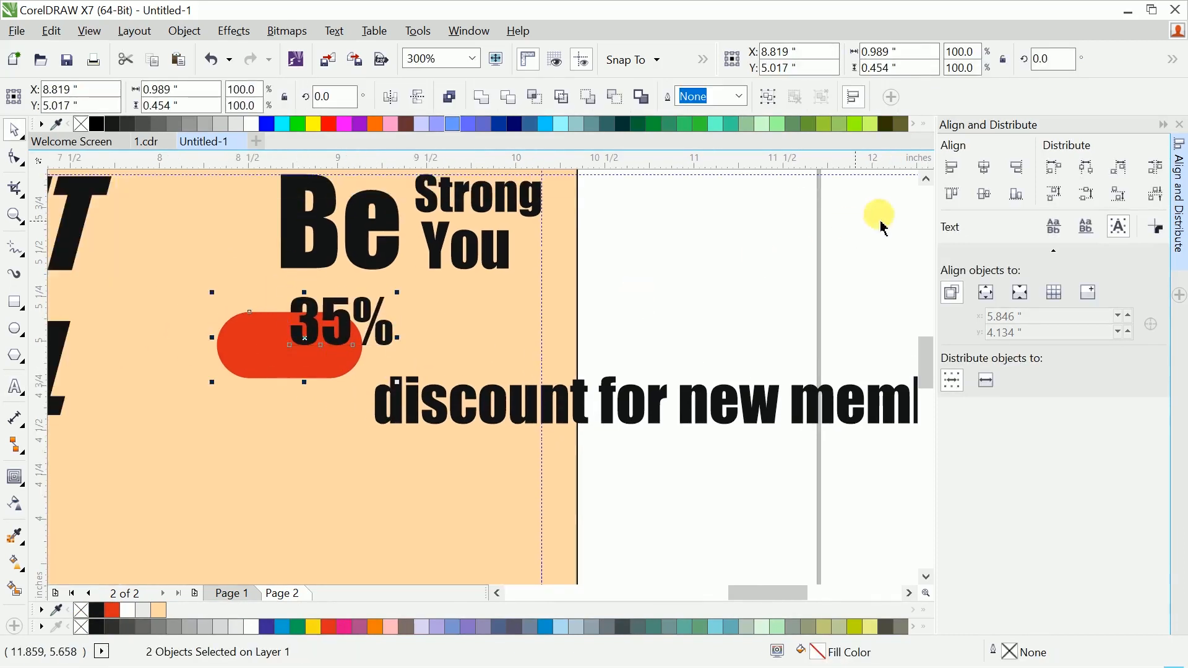
left_click(984, 194)
left_click(985, 167)
left_click(748, 247)
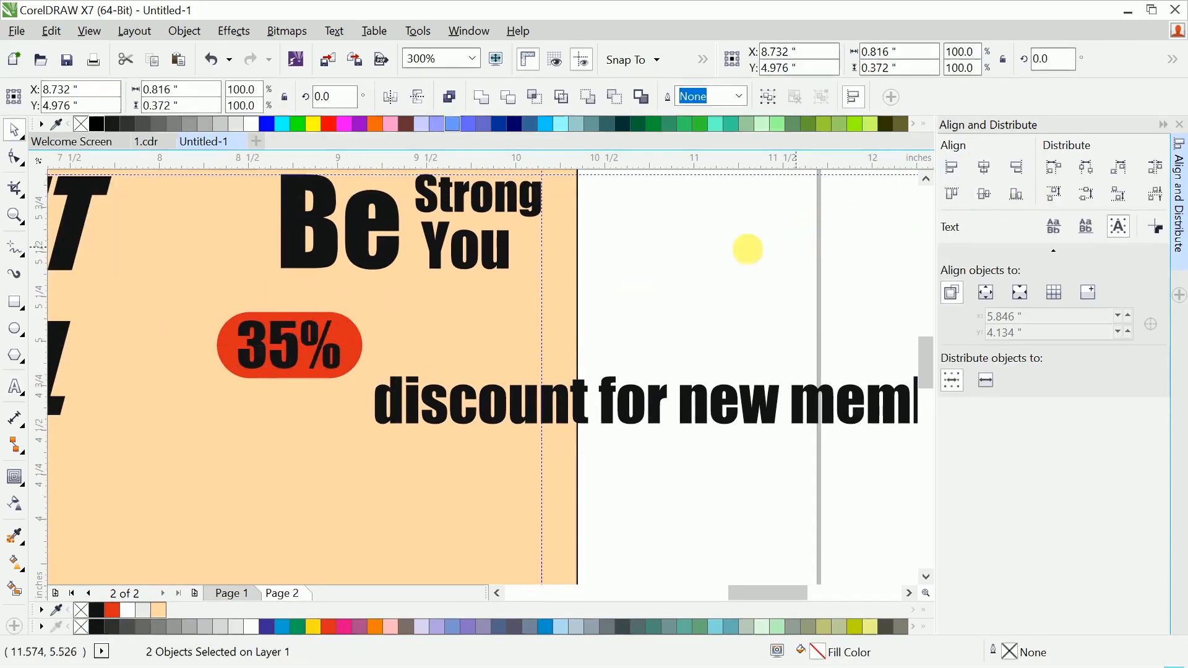
left_click(286, 366)
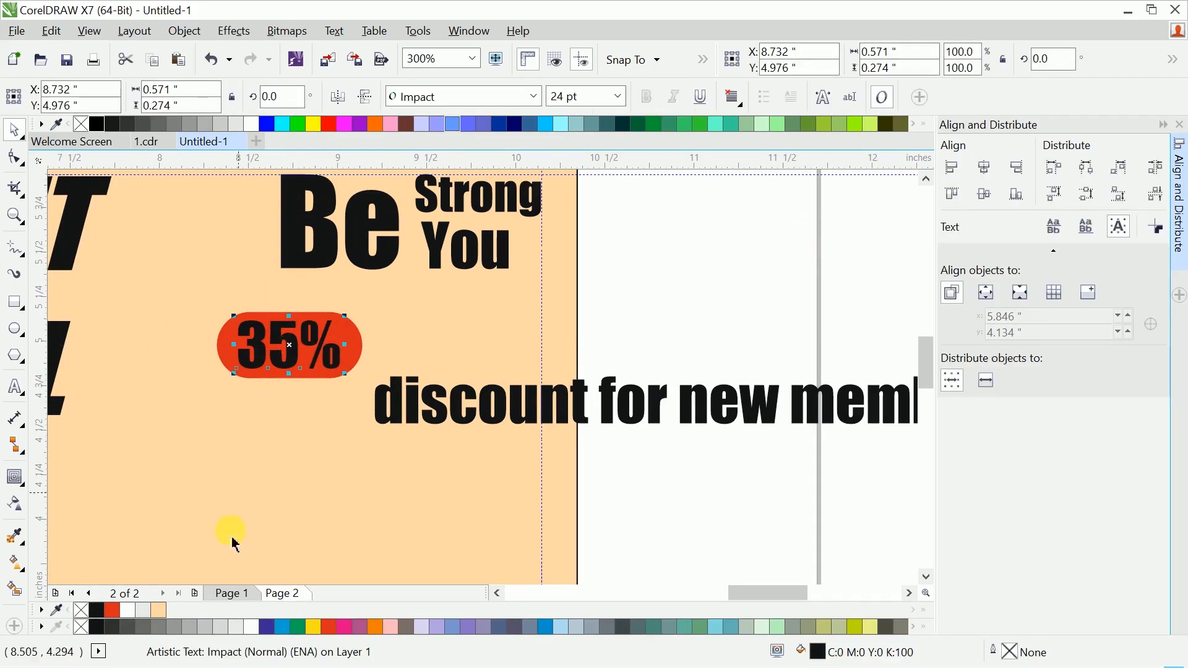
left_click(253, 627)
left_click(674, 300)
Draw a rectangle about 1.56 by 0.93 inches overlapping the pill's lower half and center it horizontally on the pill
left_click_drag(584, 313, 625, 276)
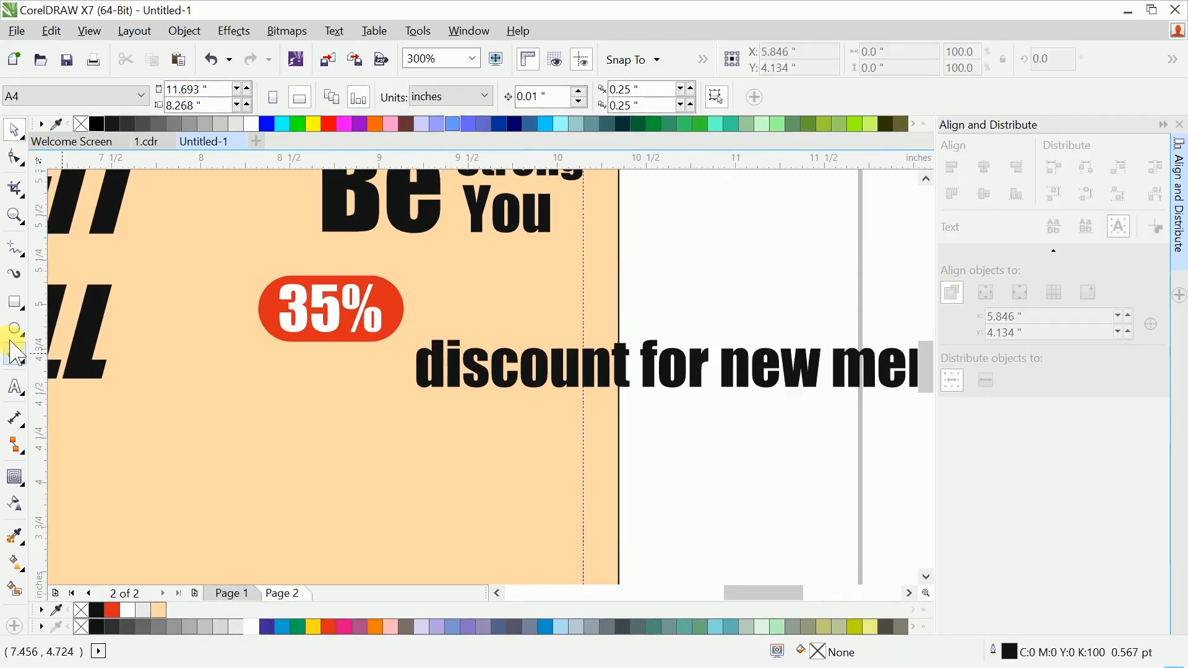
left_click(17, 303)
left_click_drag(186, 305, 469, 475)
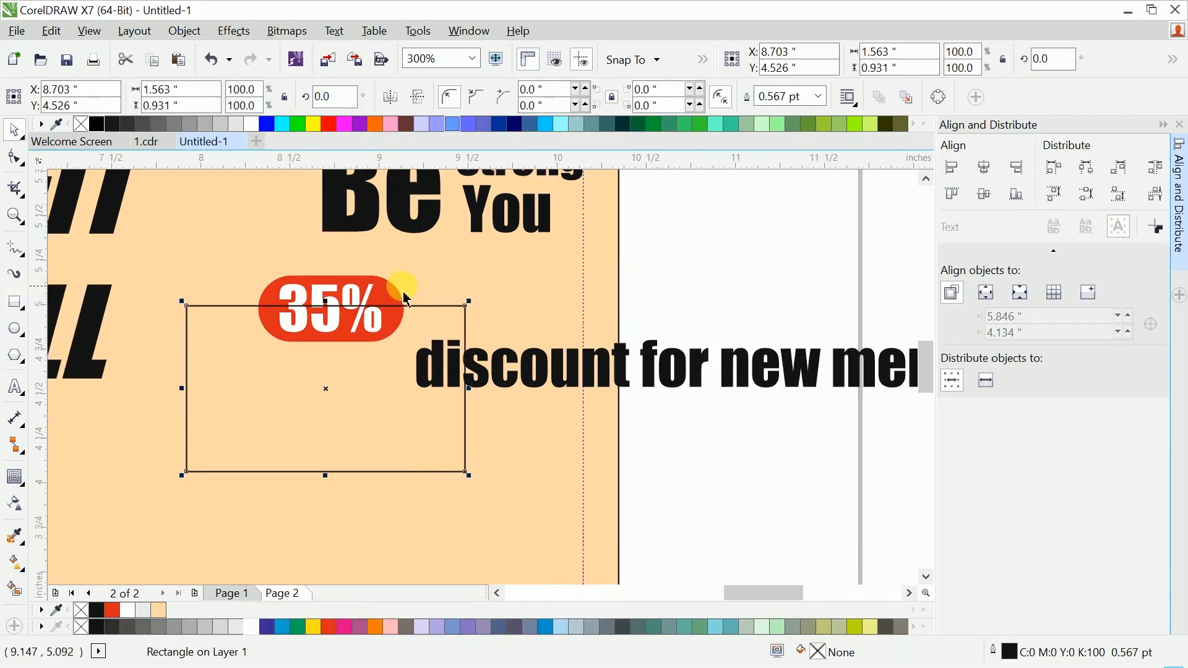
left_click(407, 299, "shift")
left_click(985, 168)
left_click(717, 305)
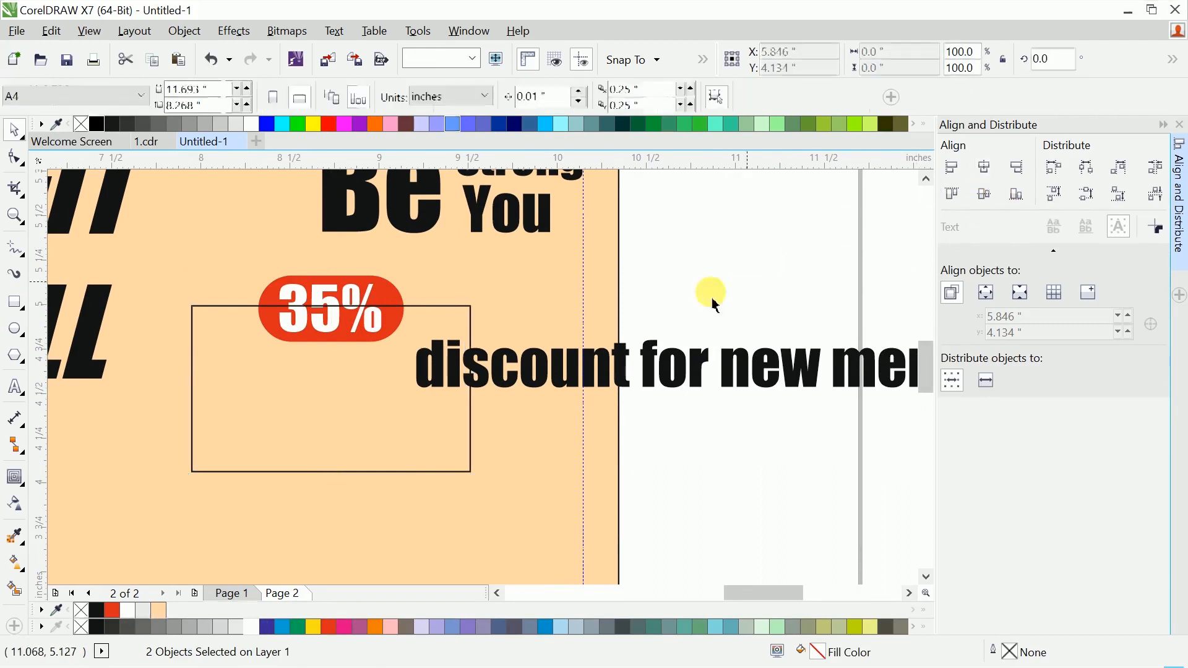
left_click(403, 475)
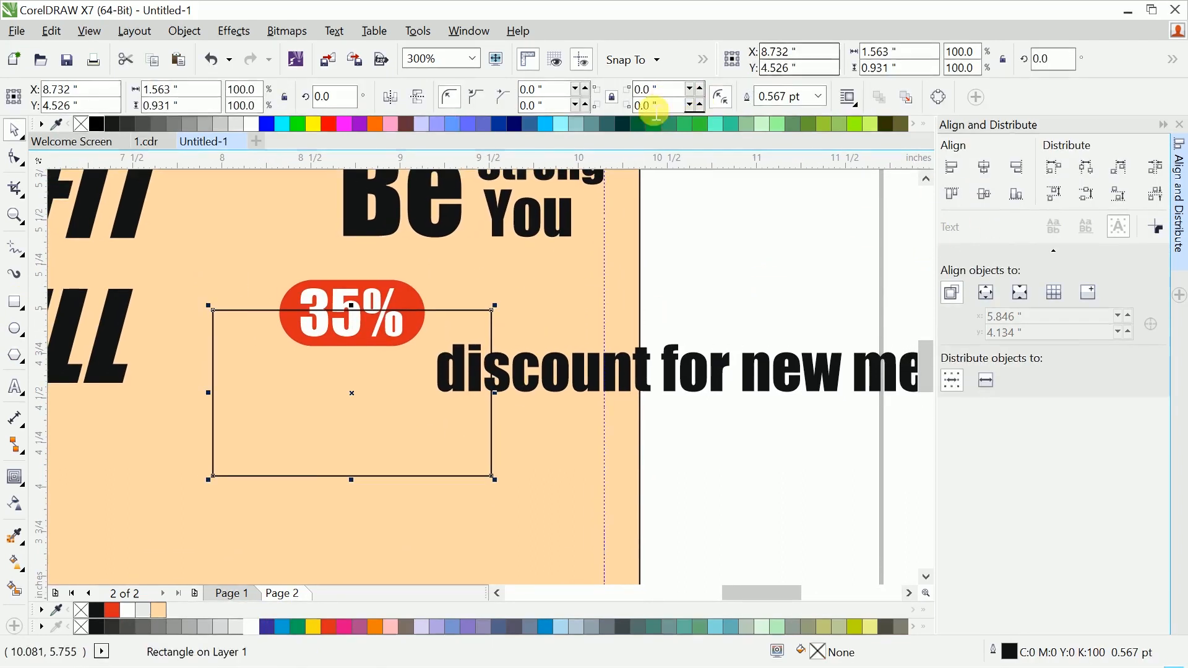
scroll(571, 308, "down", 2)
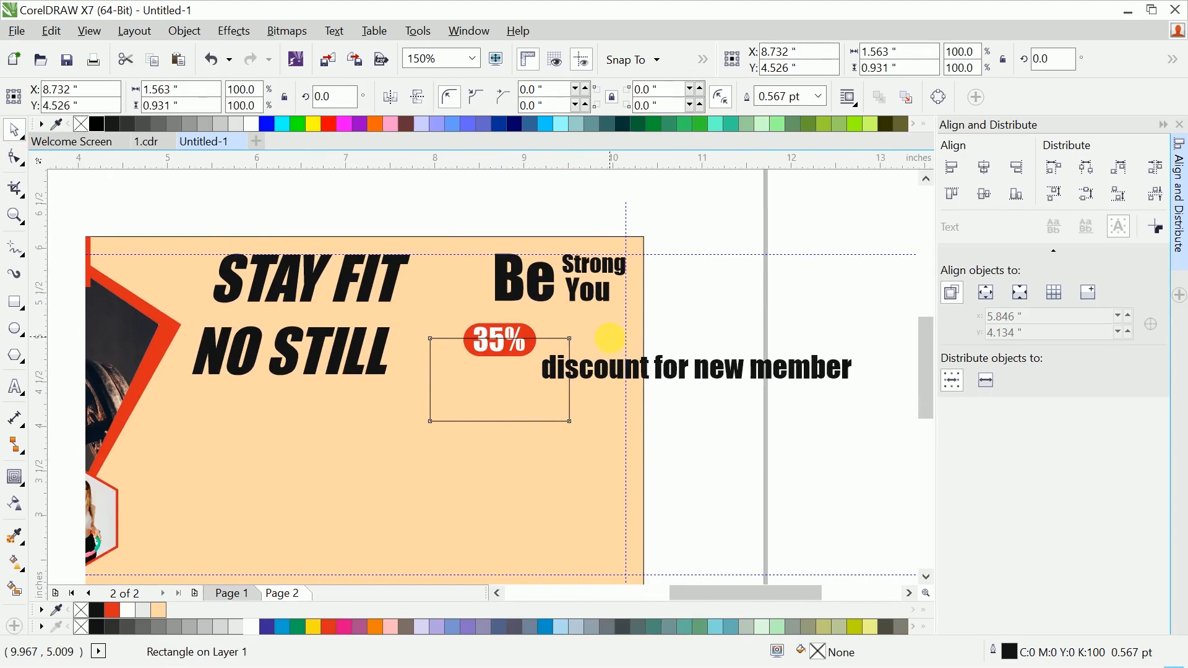
left_click(721, 336)
key("F6")
key("space")
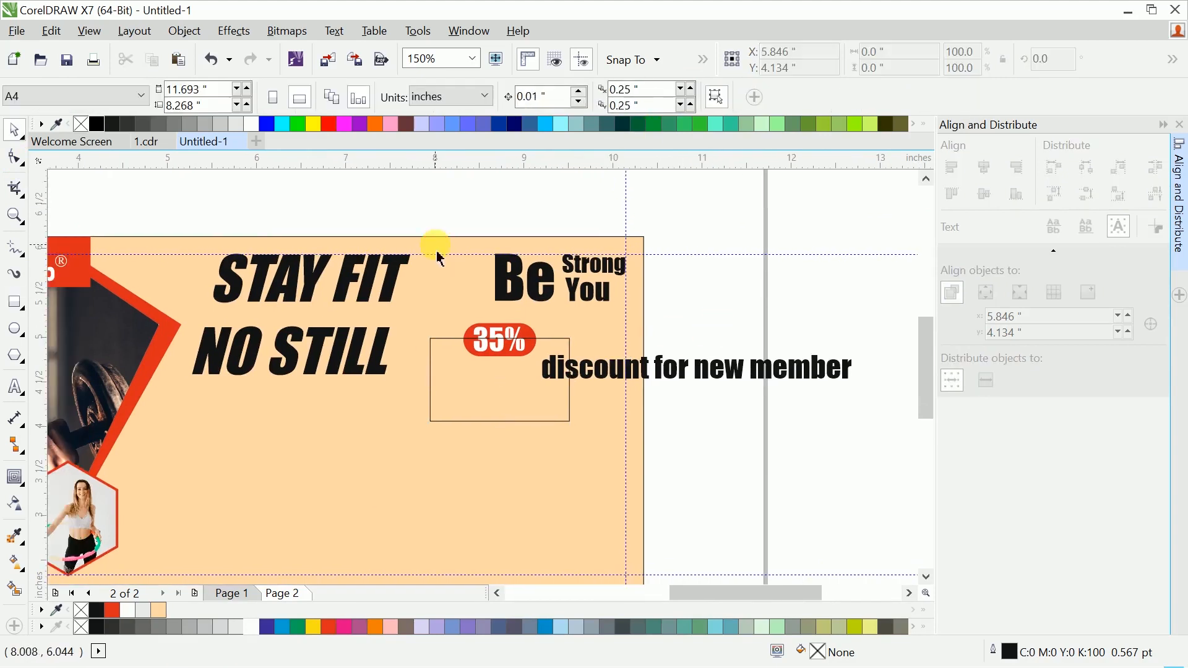
scroll(584, 397, "up", 2)
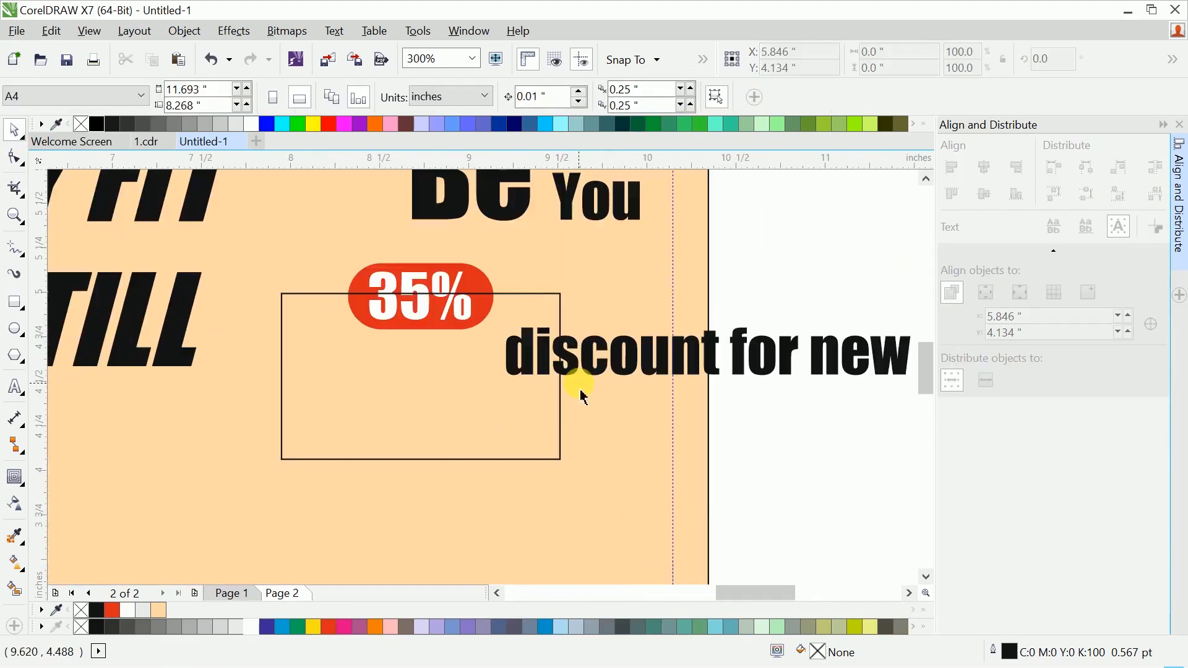
Capitalize the first letter of the discount text and set its font to Bahnschrift Light SemiCondensed
left_click(576, 362)
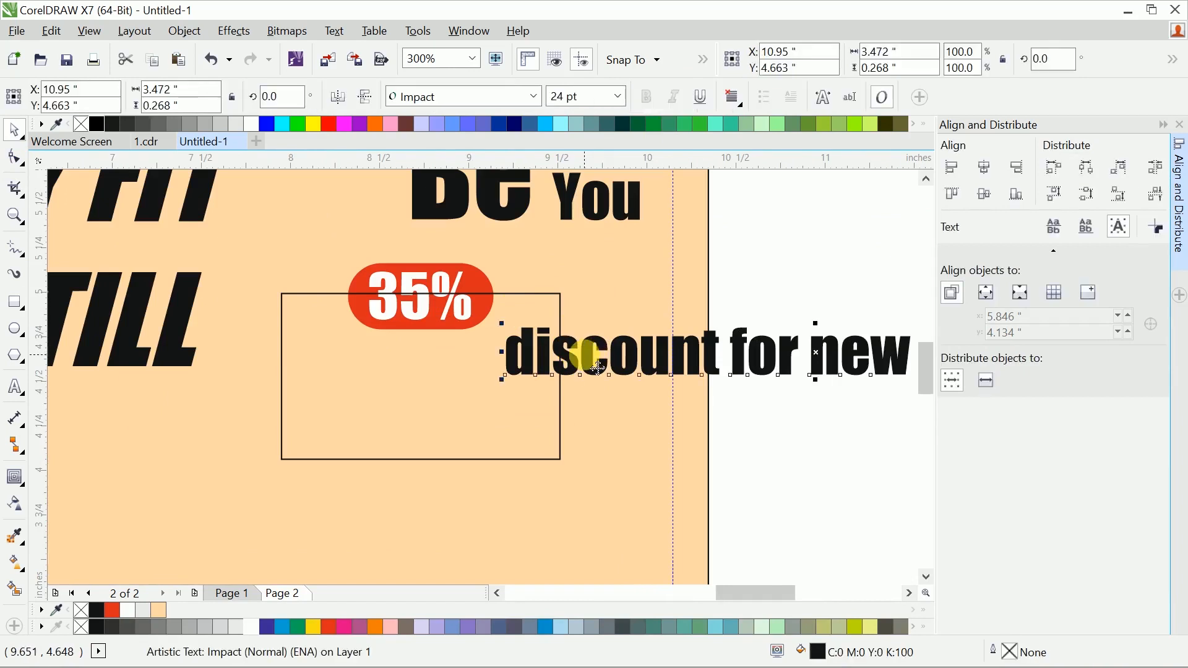
double_click(585, 355)
type("D")
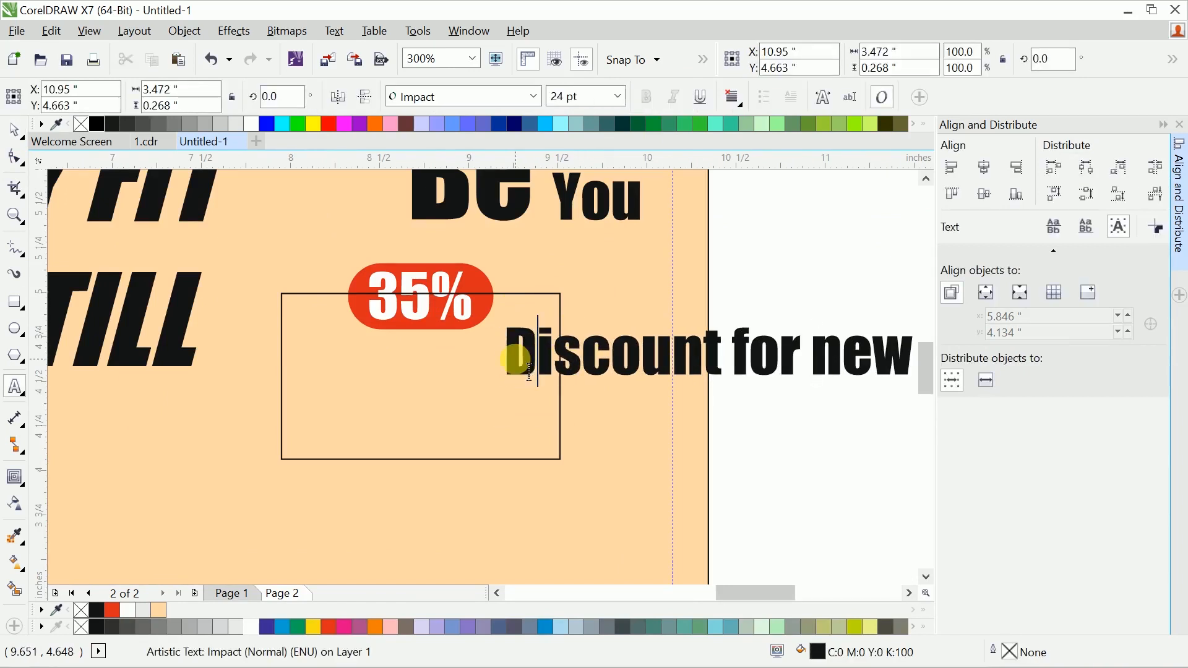
left_click_drag(647, 359, 529, 387)
key("ctrl+space")
left_click(533, 96)
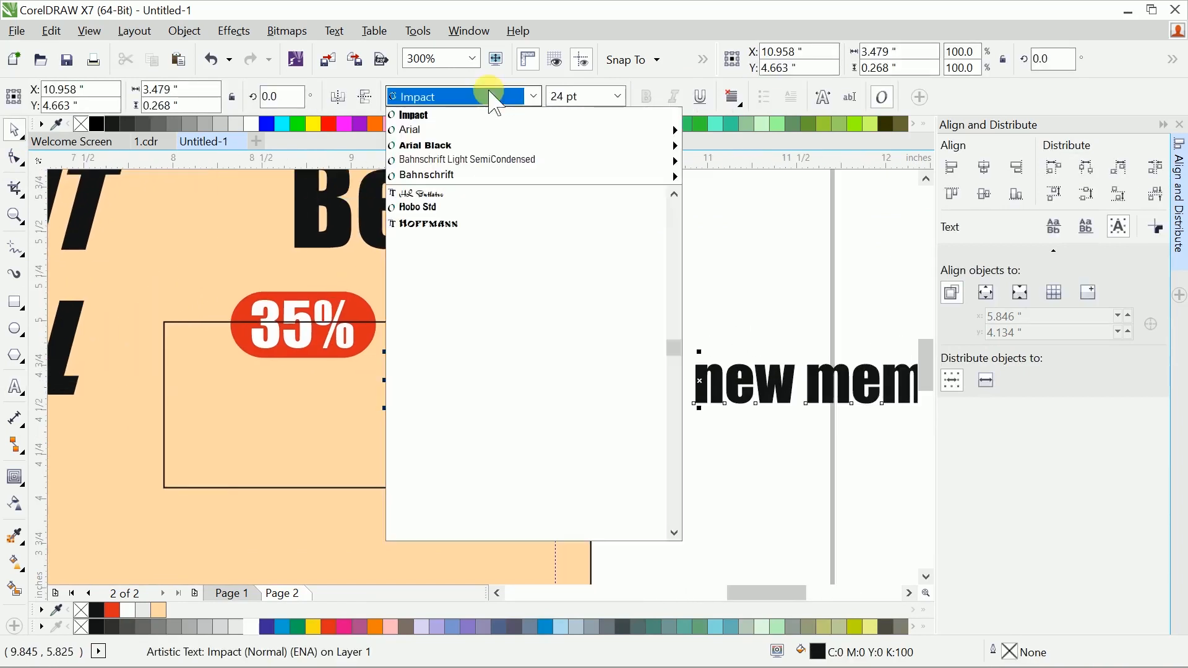
left_click(485, 162)
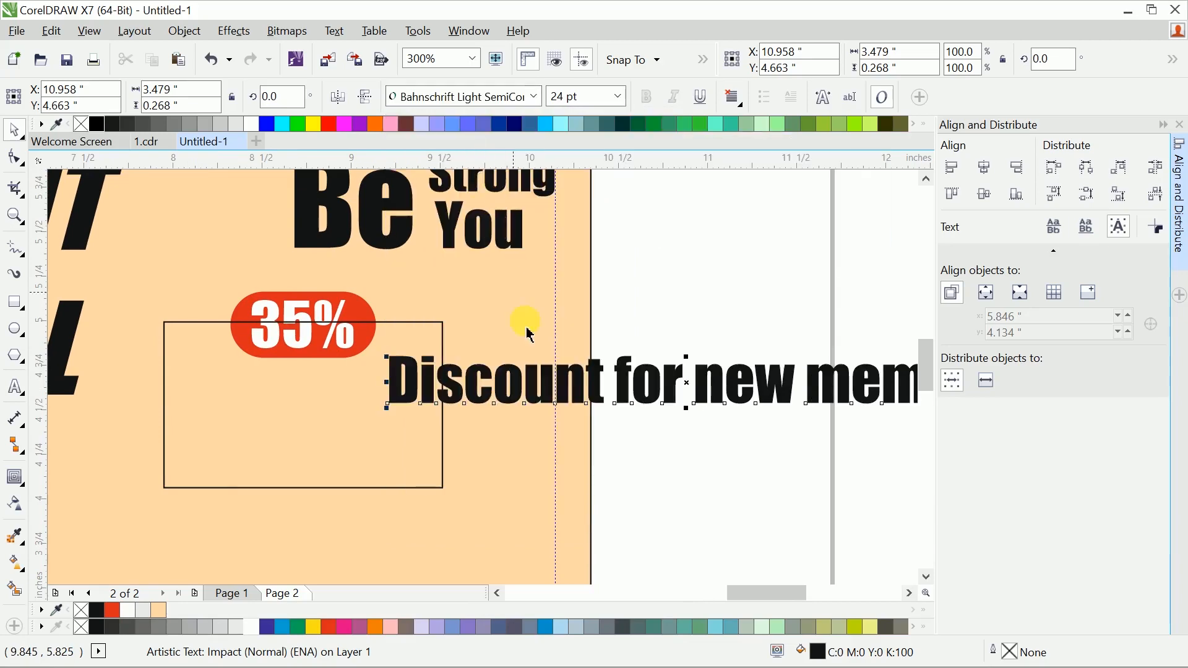
Set the discount text's font to Bahnschrift (Normal) and center it horizontally on the rectangle
left_click(533, 96)
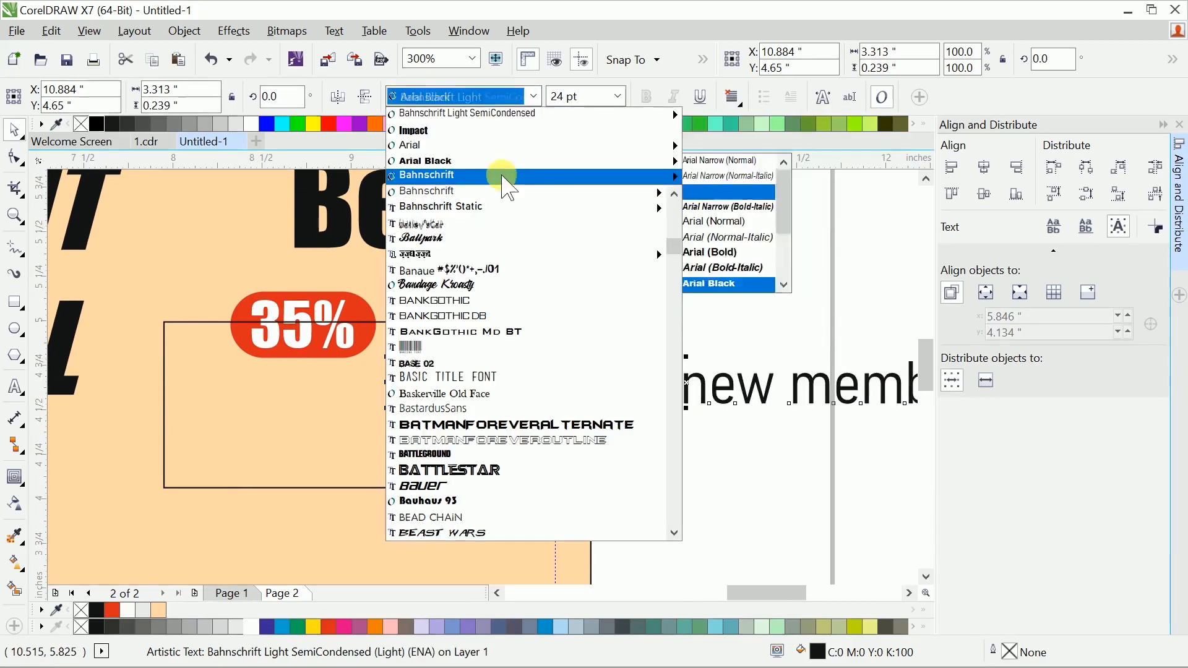
mouse_move(504, 206)
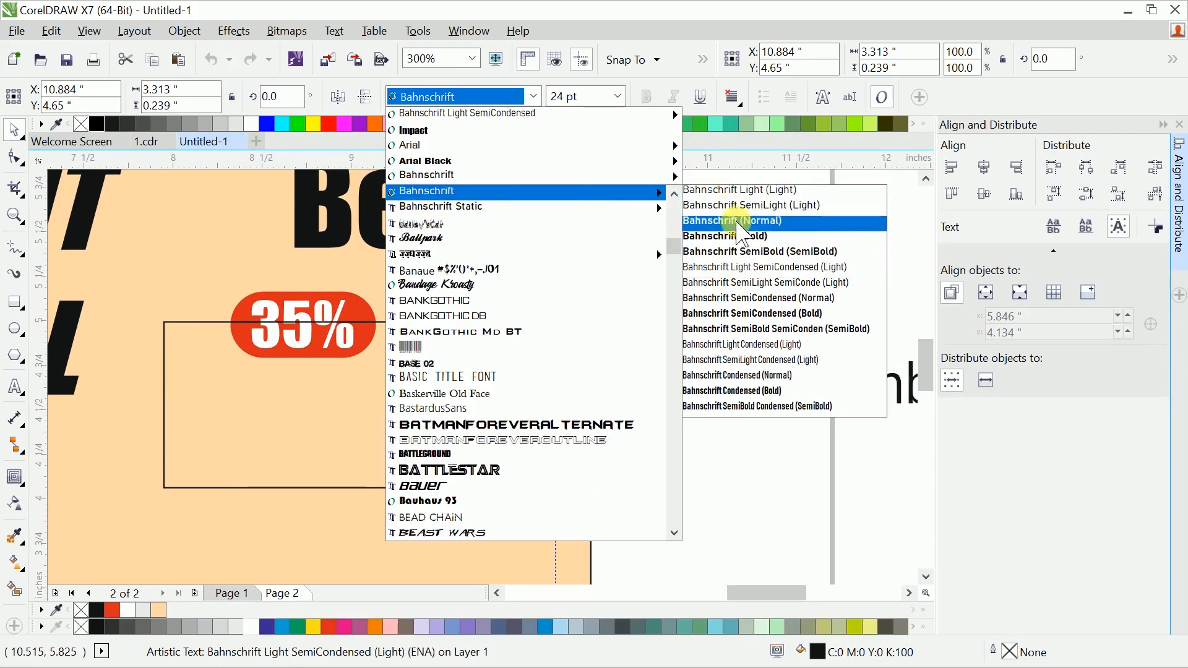
left_click(732, 220)
scroll(589, 373, "down", 2)
left_click(469, 398, "shift")
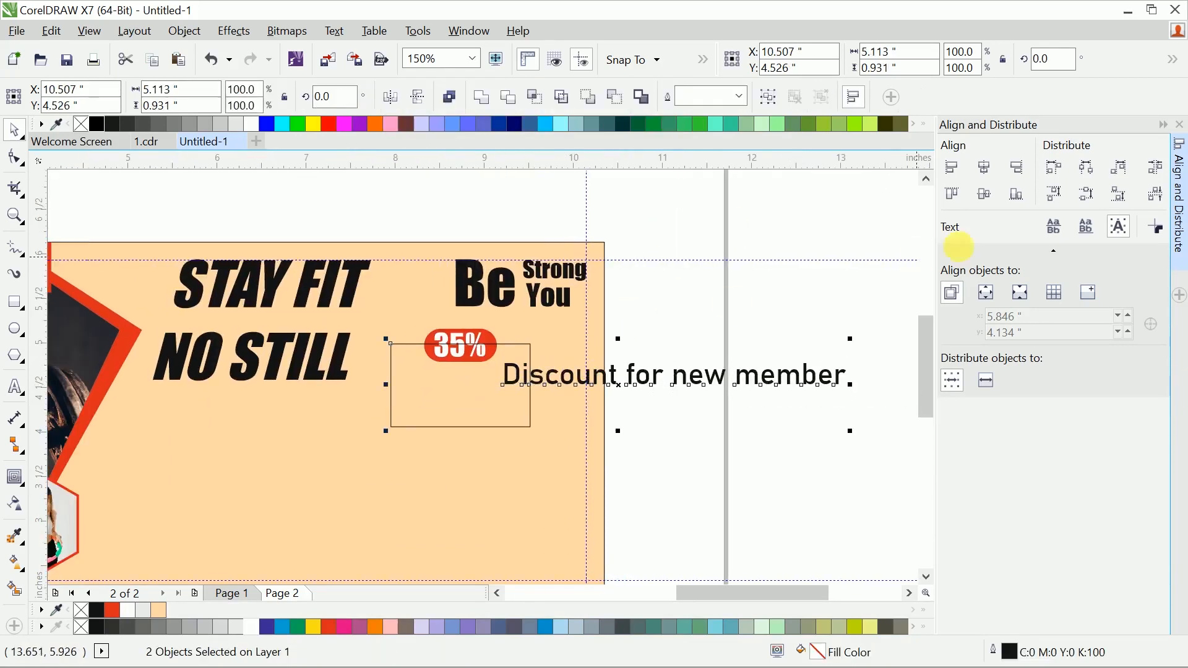
left_click(985, 194)
left_click(457, 392)
scroll(443, 372, "up", 2)
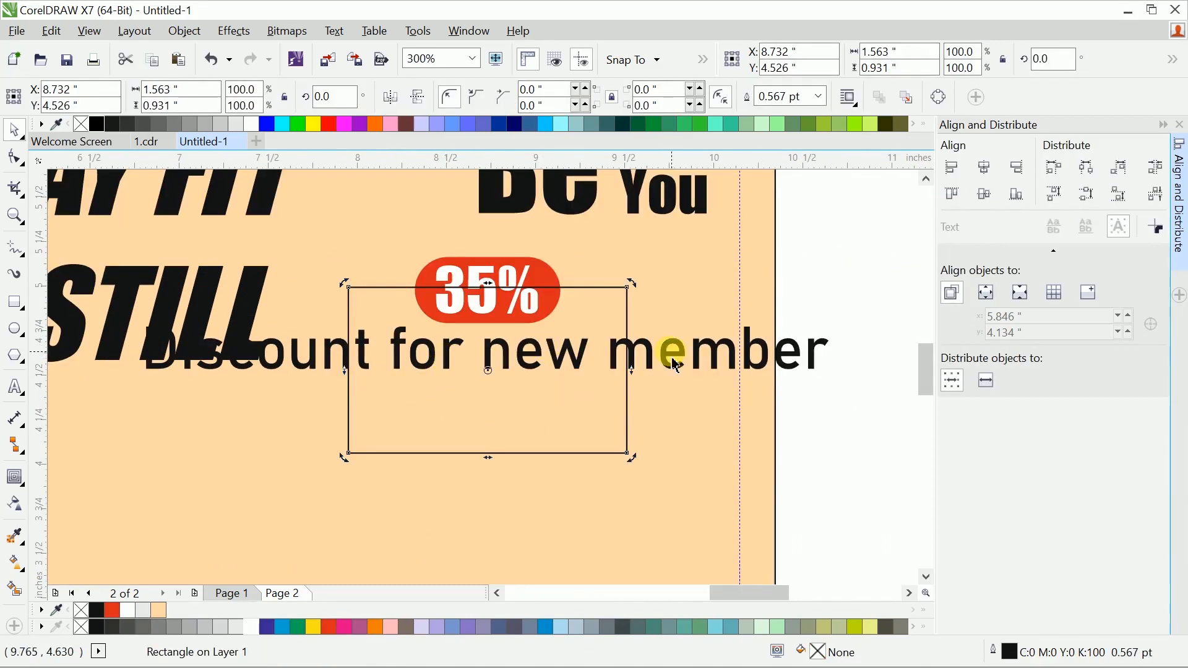
Break the text after "Discount" into two center-aligned lines and center the block horizontally on the rectangle
left_click(360, 369)
double_click(403, 364)
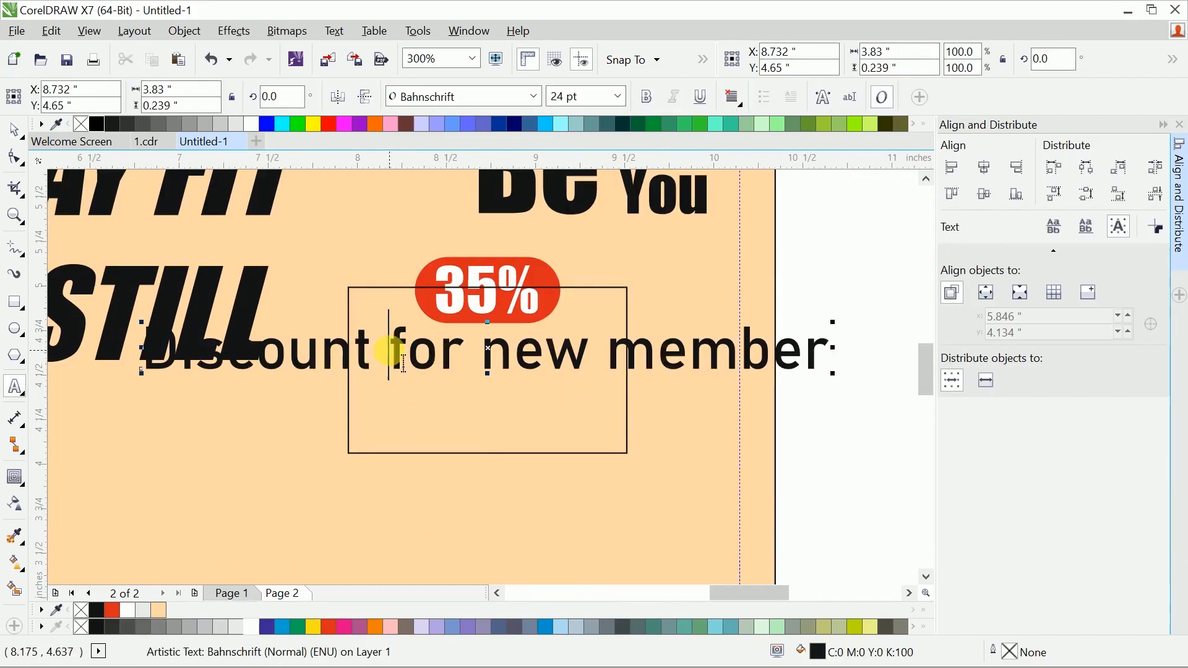
key("BackSpace")
key("Return")
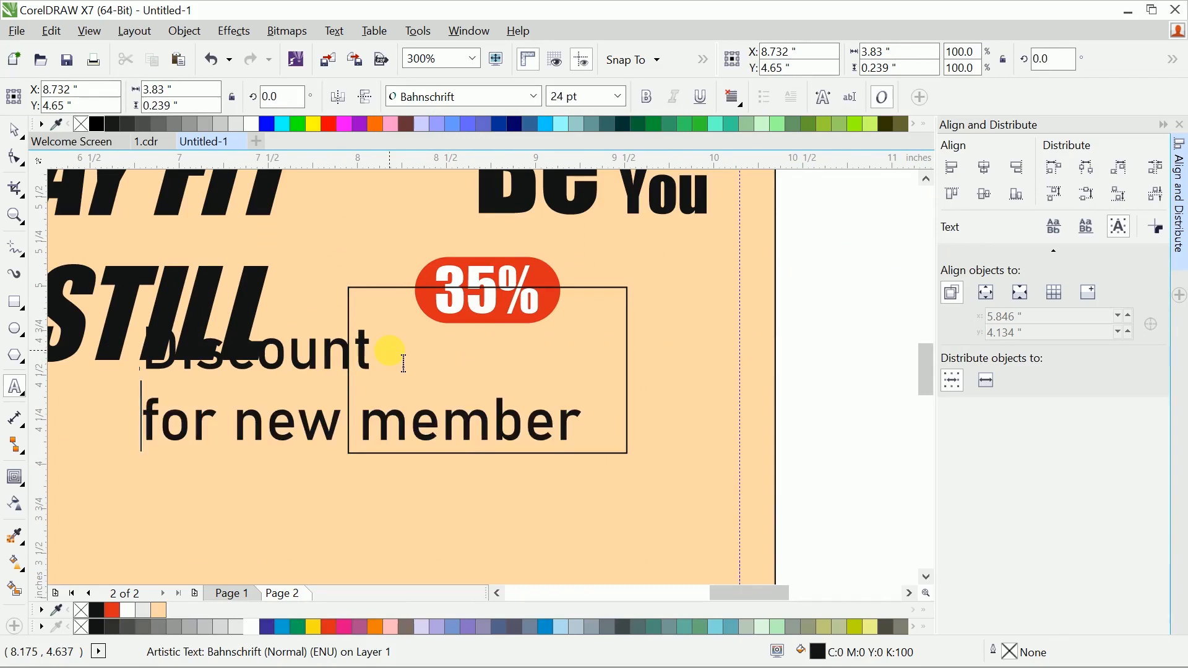
left_click(734, 98)
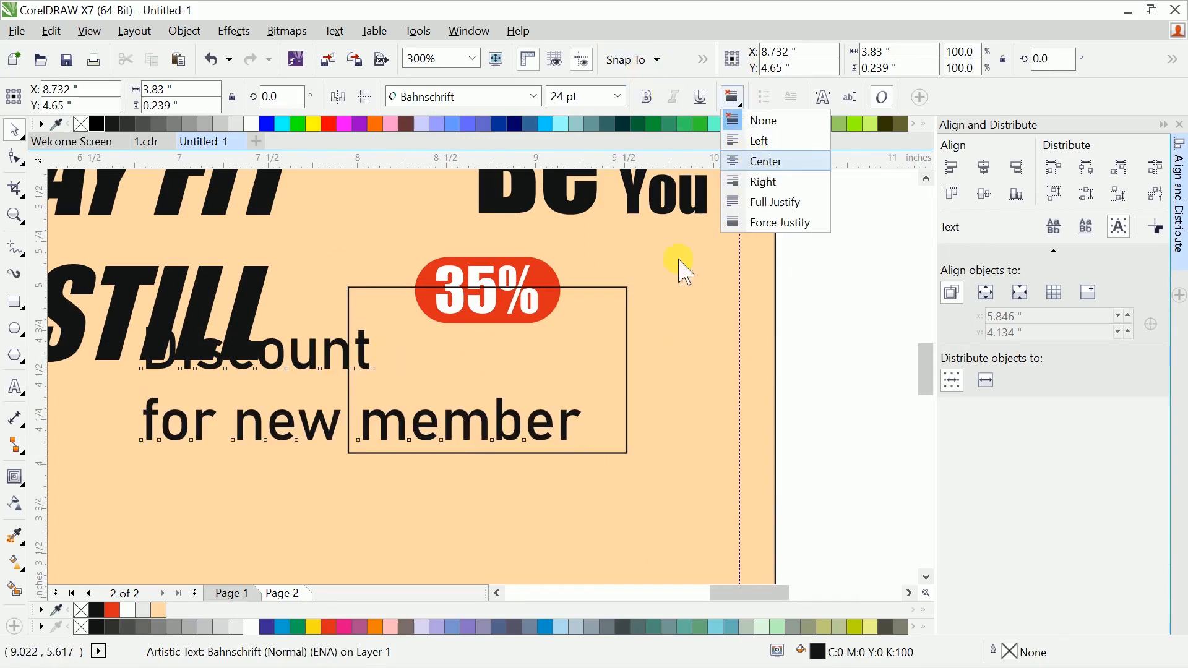
left_click(766, 161)
left_click(985, 167)
left_click(603, 382)
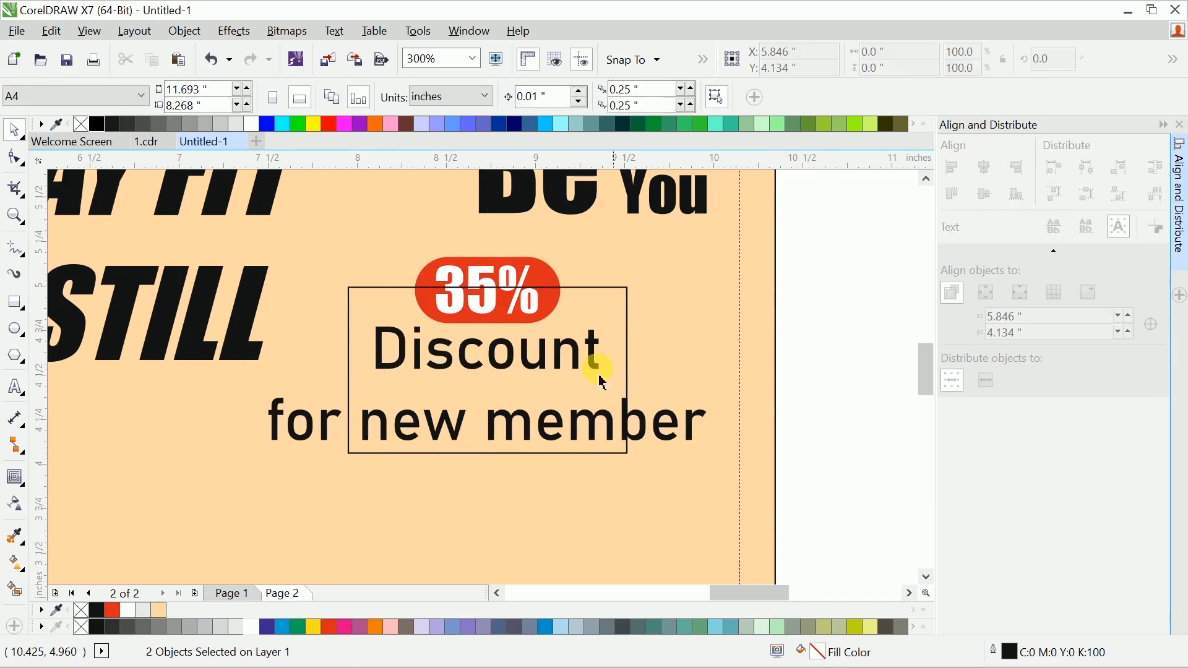
Move "new member" onto a third line and capitalize it as "New member"
key("F8")
left_click(361, 424)
key("Return")
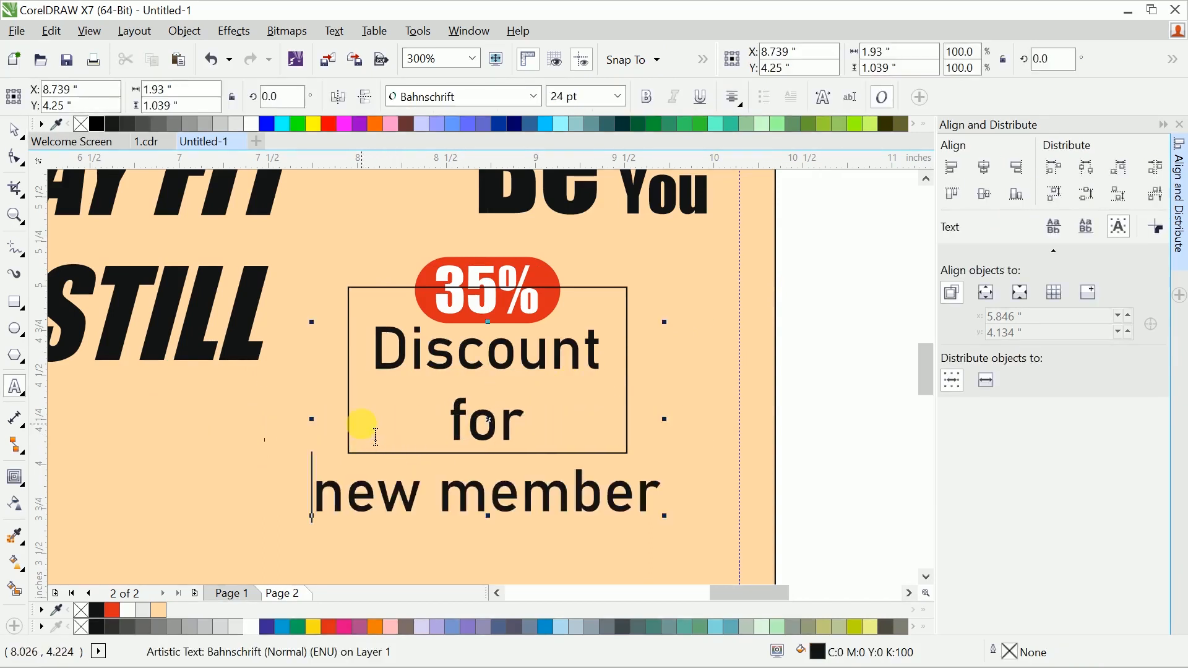
type("N")
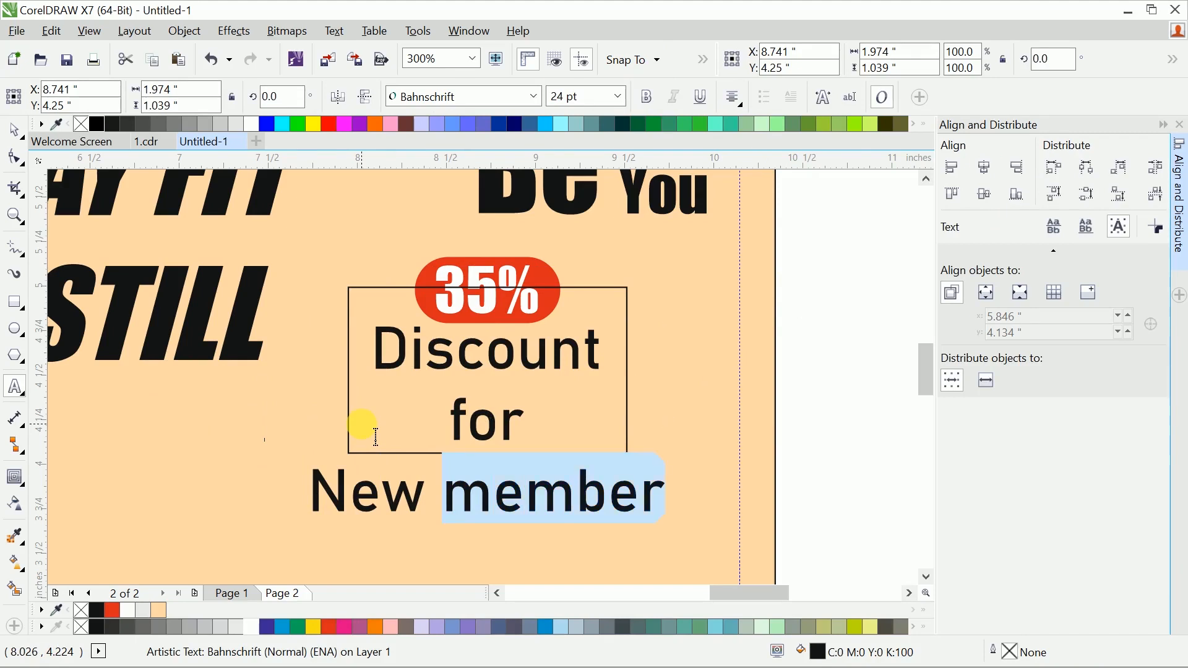
Change "member" to bold uppercase and scale the whole text block down to about 1.34 by 0.67 inches
left_click(333, 30)
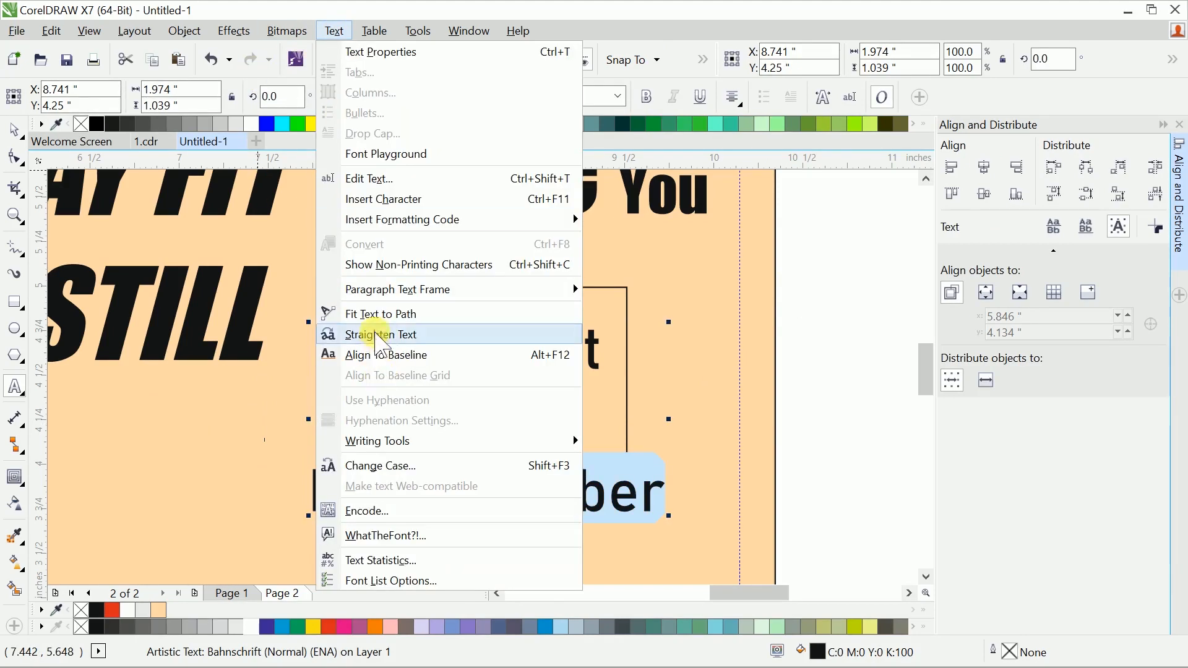
left_click(572, 466)
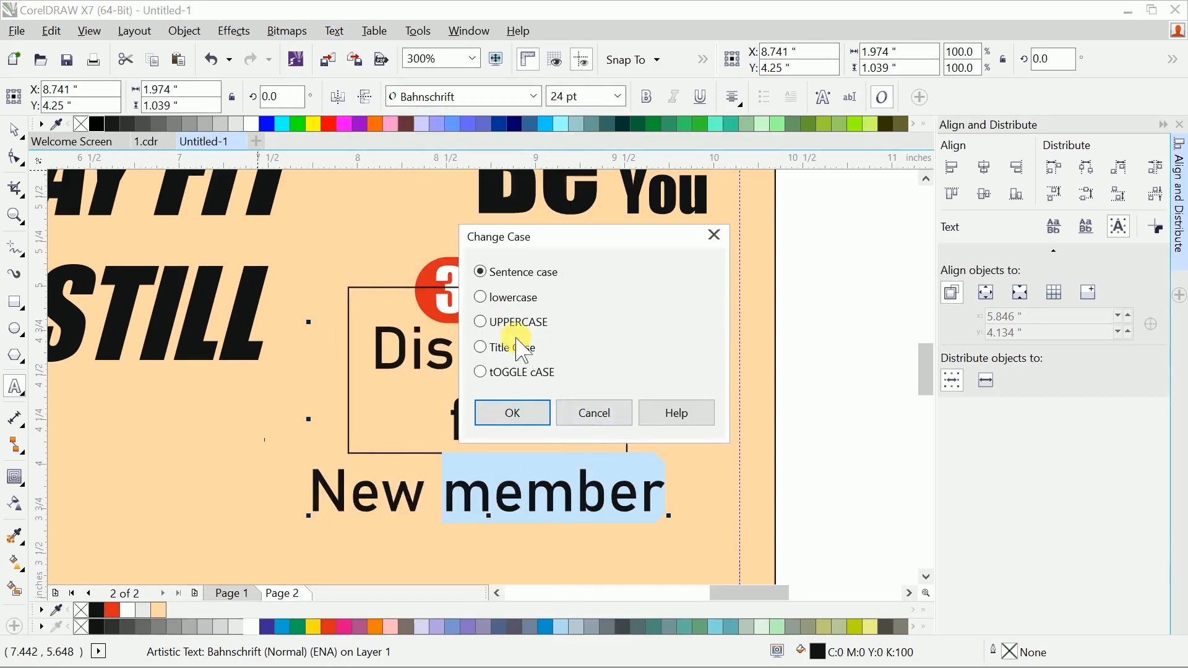
left_click(514, 412)
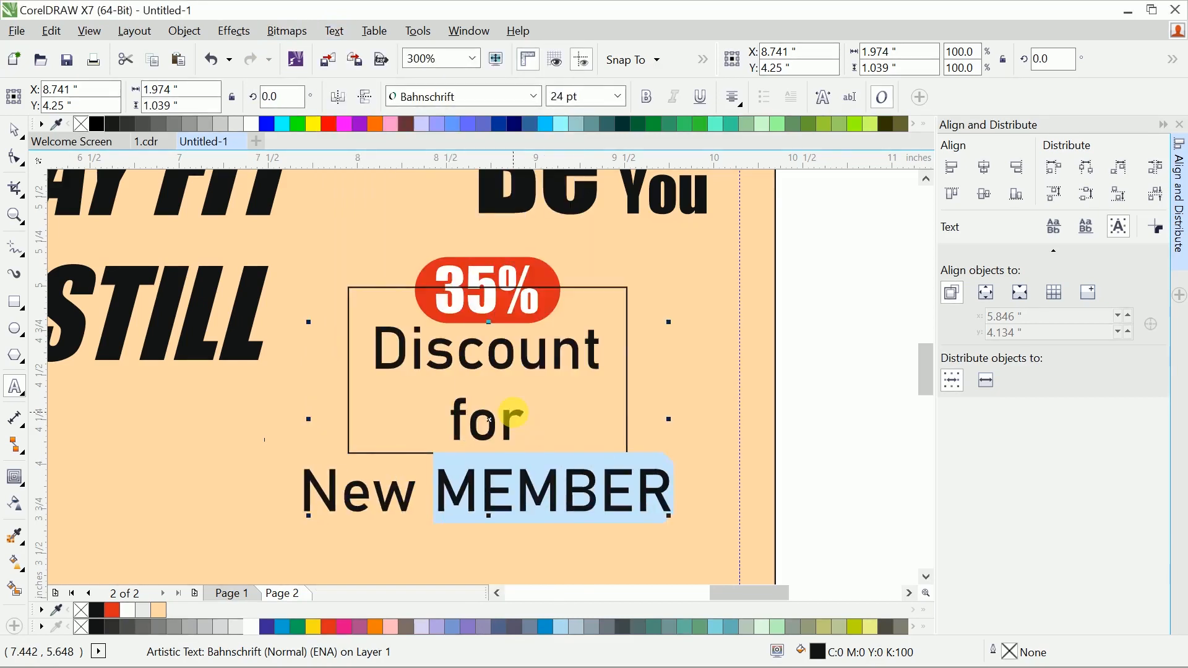
left_click(640, 98)
key("ctrl+space")
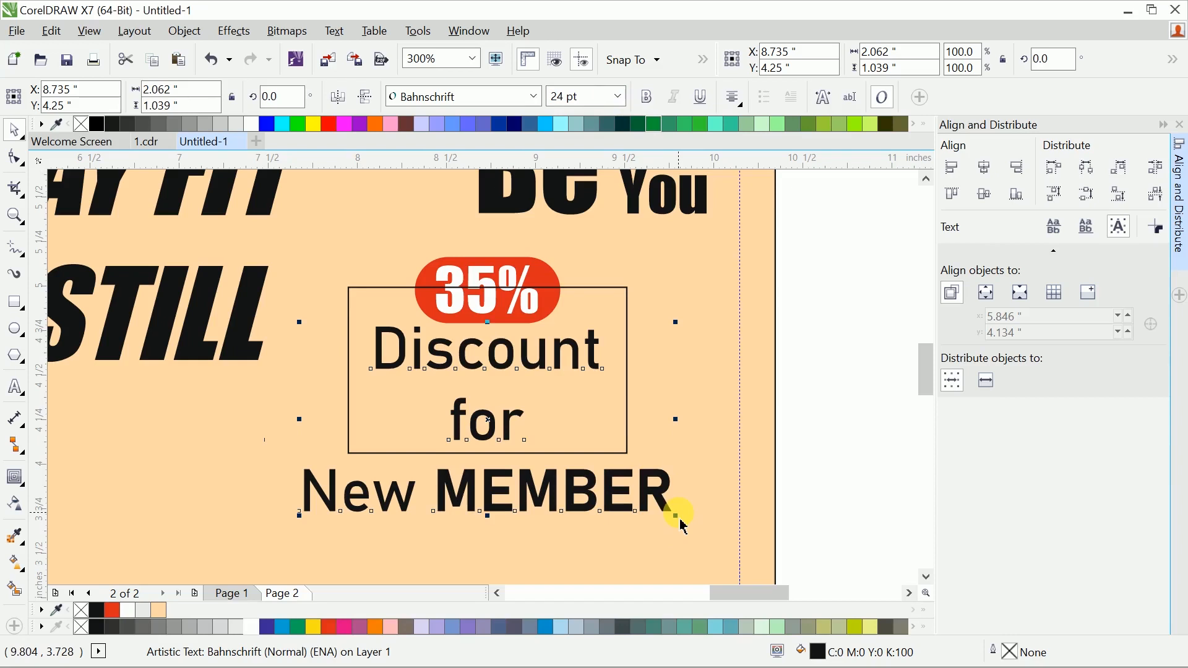
left_click_drag(677, 515, 609, 482)
Fill the rectangle with white and set its outline width to 2 pt
left_click(589, 351)
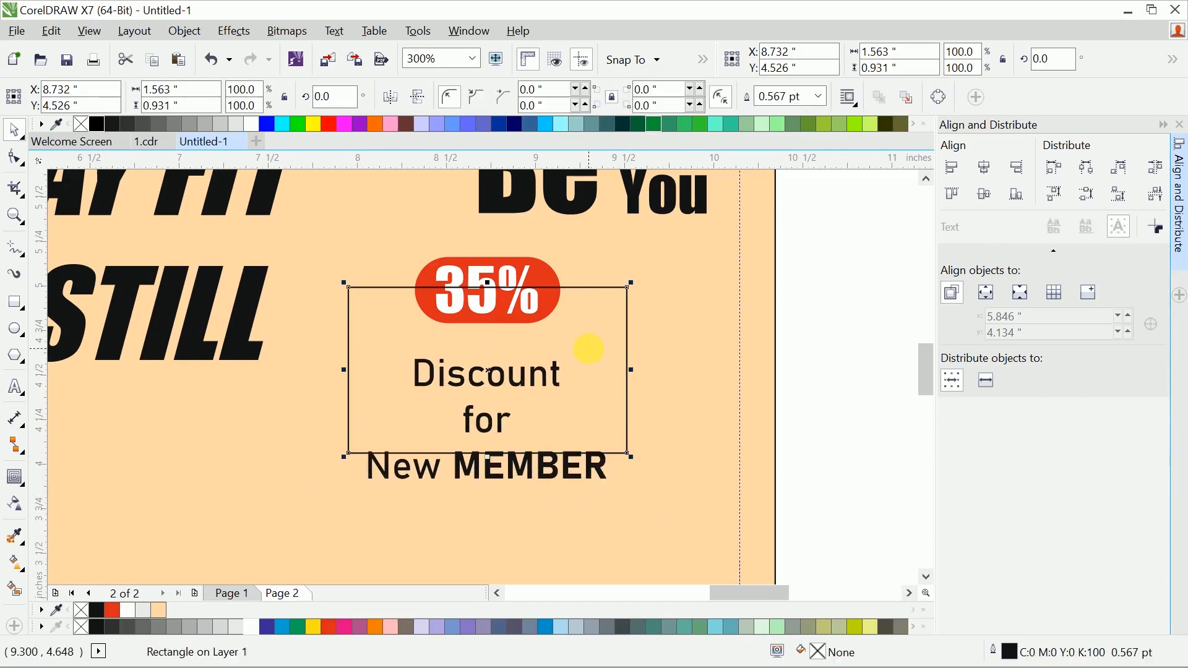
left_click(256, 625)
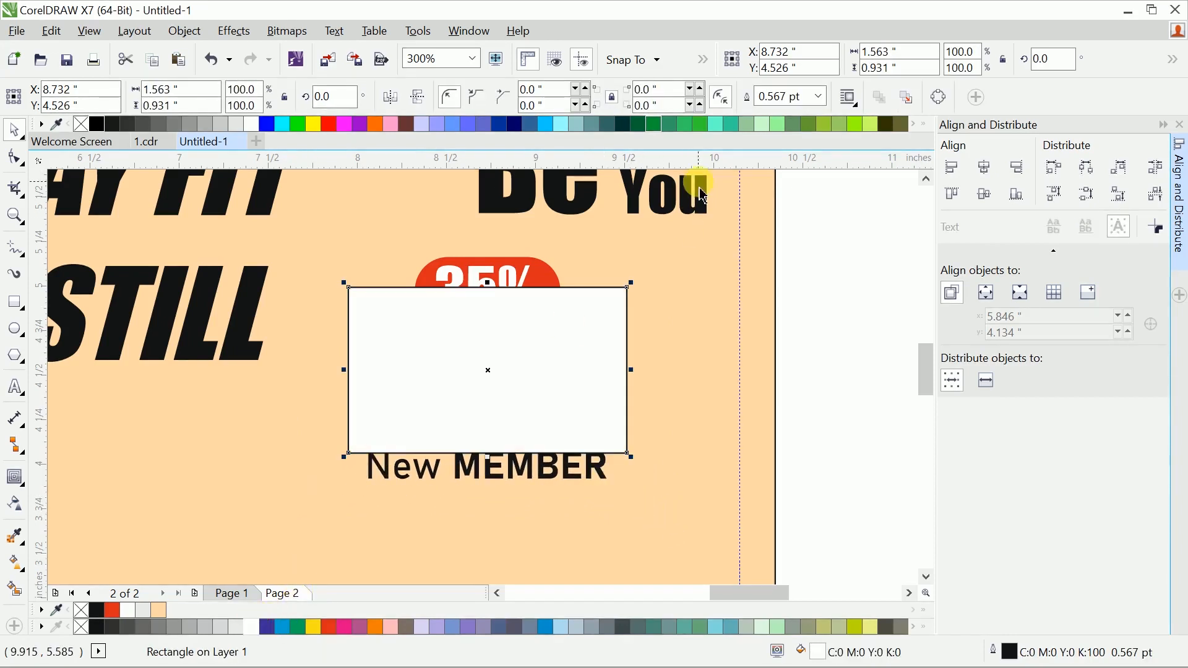
left_click(821, 97)
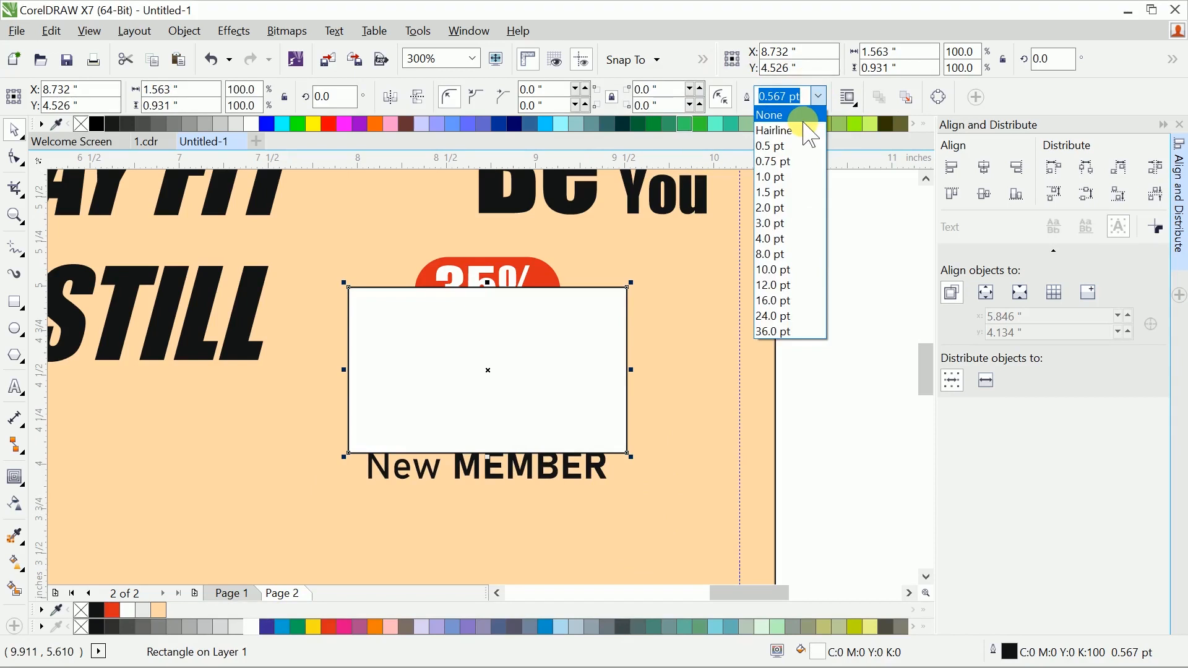
left_click(821, 97)
left_click(818, 96)
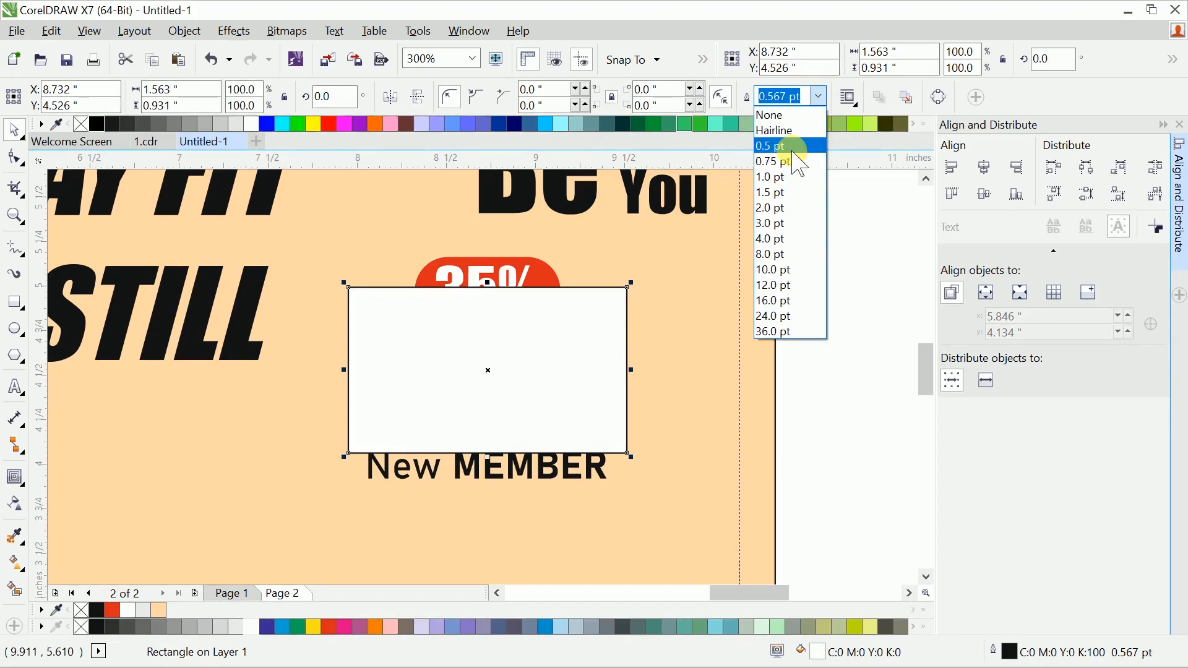
left_click(781, 208)
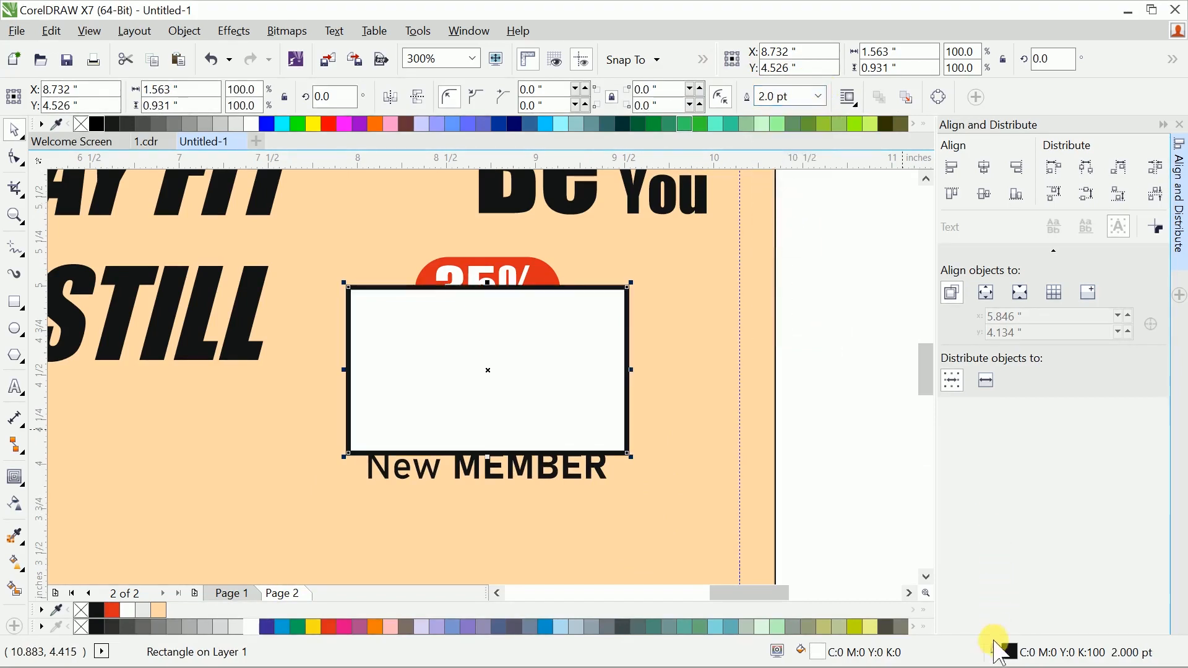
Change the rectangle's outline to red with a width of 1 pt
double_click(1009, 654)
left_click(482, 204)
left_click(464, 284)
left_click(510, 156)
left_click(520, 208)
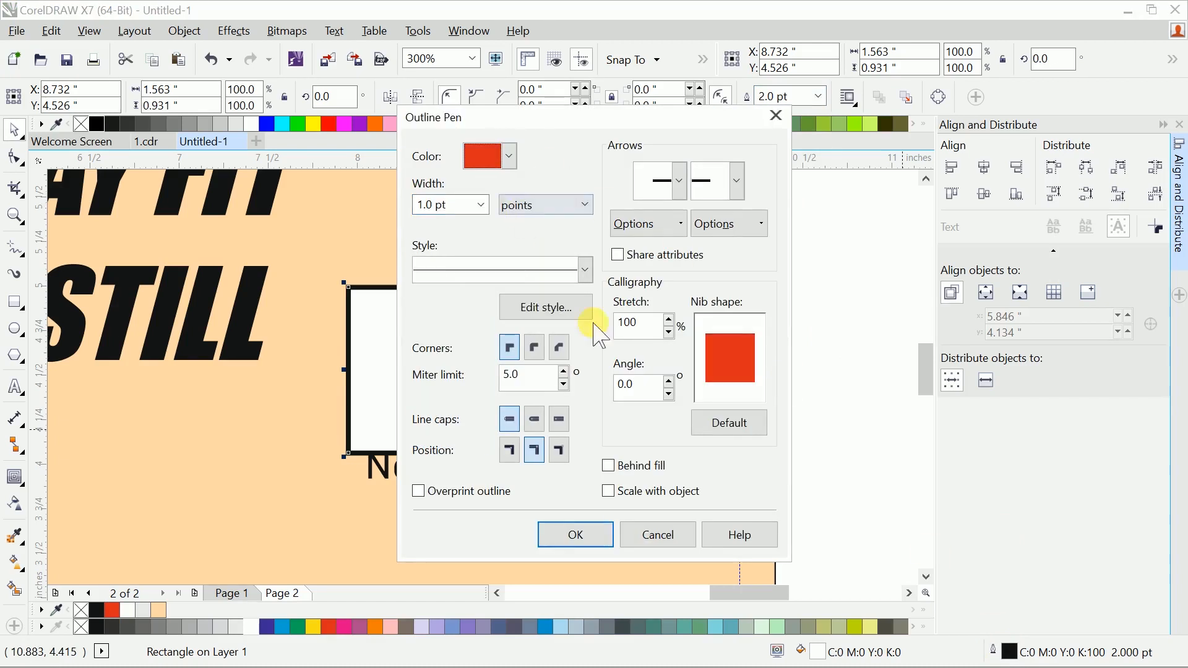
left_click(593, 542)
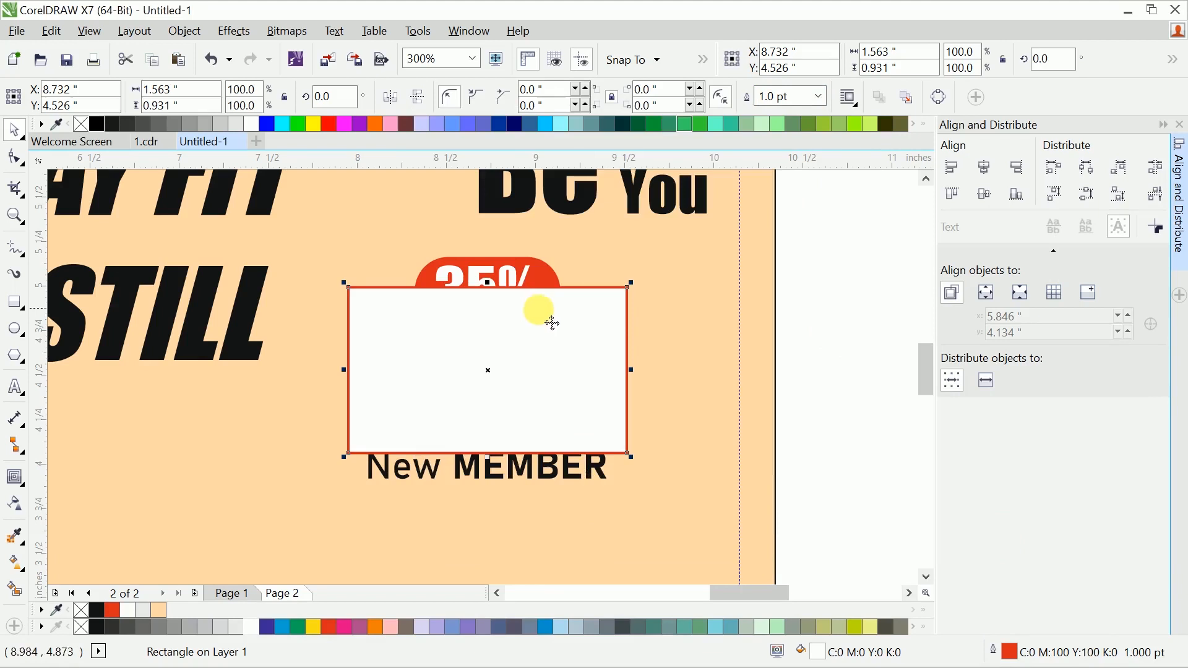
left_click(551, 481)
left_click(545, 477)
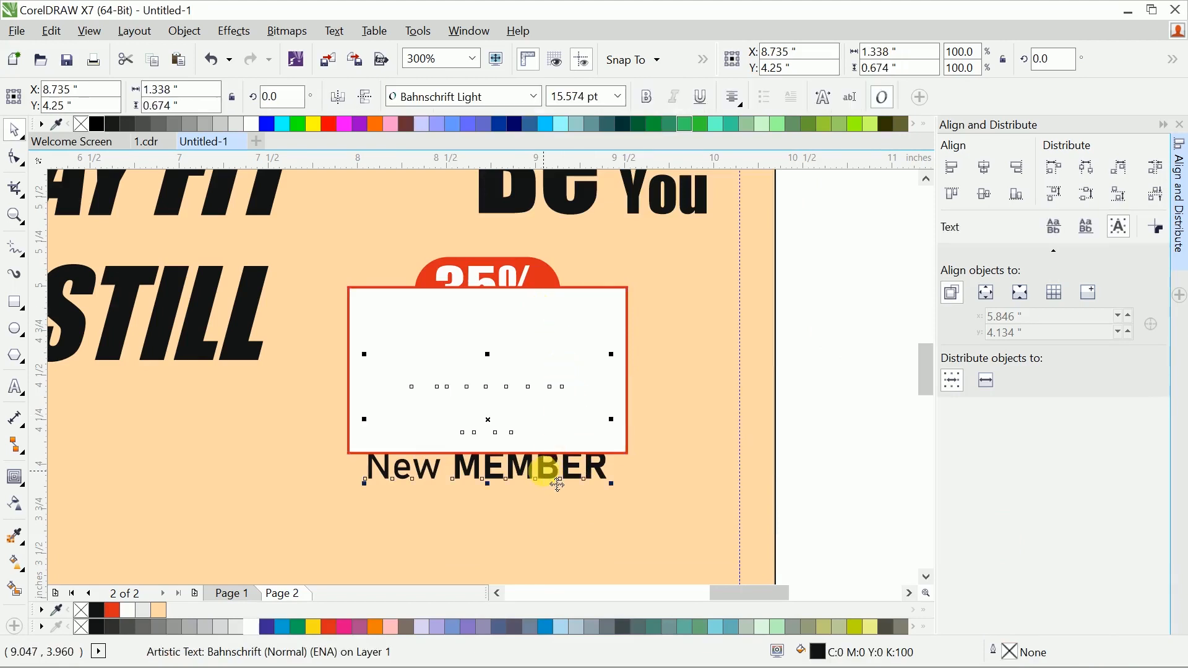
left_click(843, 301)
left_click(591, 325)
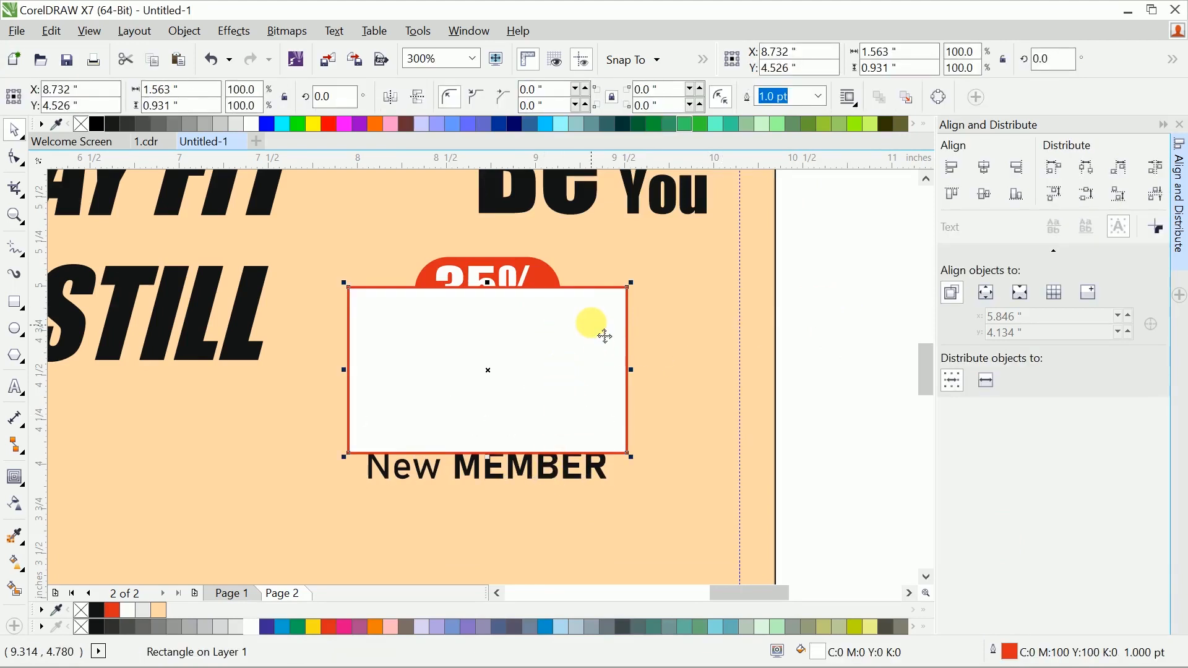
left_click_drag(826, 225, 379, 374)
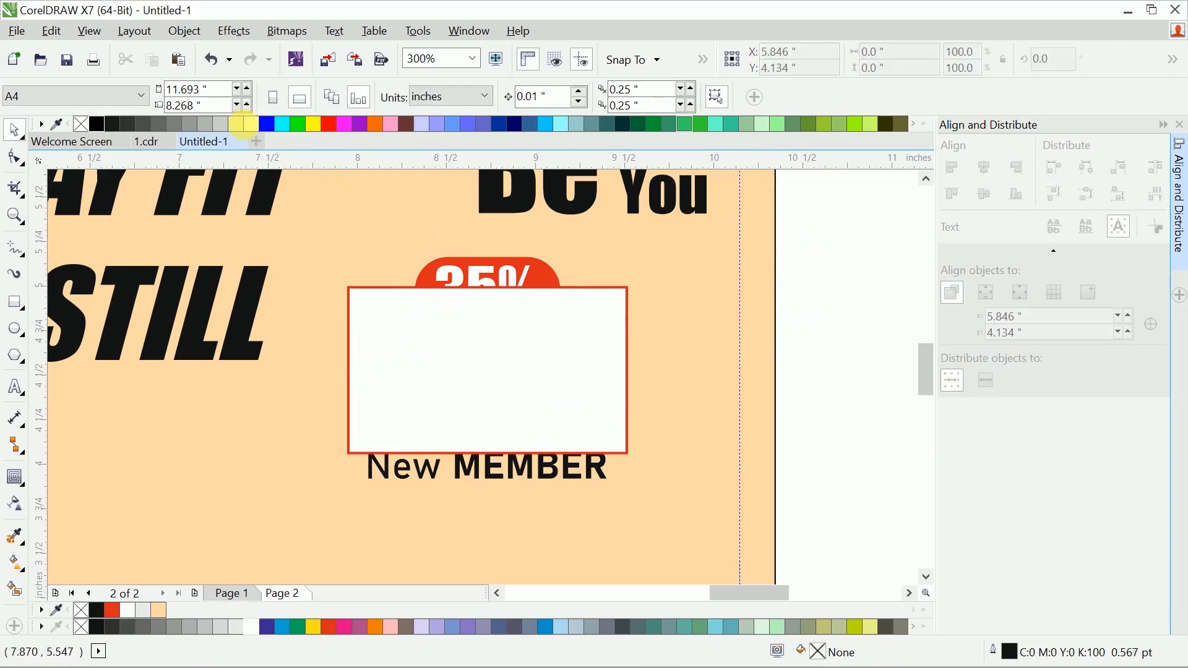
Use wireframe view to order the pill, "35%" and the discount text in front of the rectangle, and restore the full-color view
left_click(107, 31)
left_click(127, 71)
mouse_move(820, 226)
left_mouse_down()
mouse_move(432, 417)
mouse_move(356, 522)
left_mouse_up()
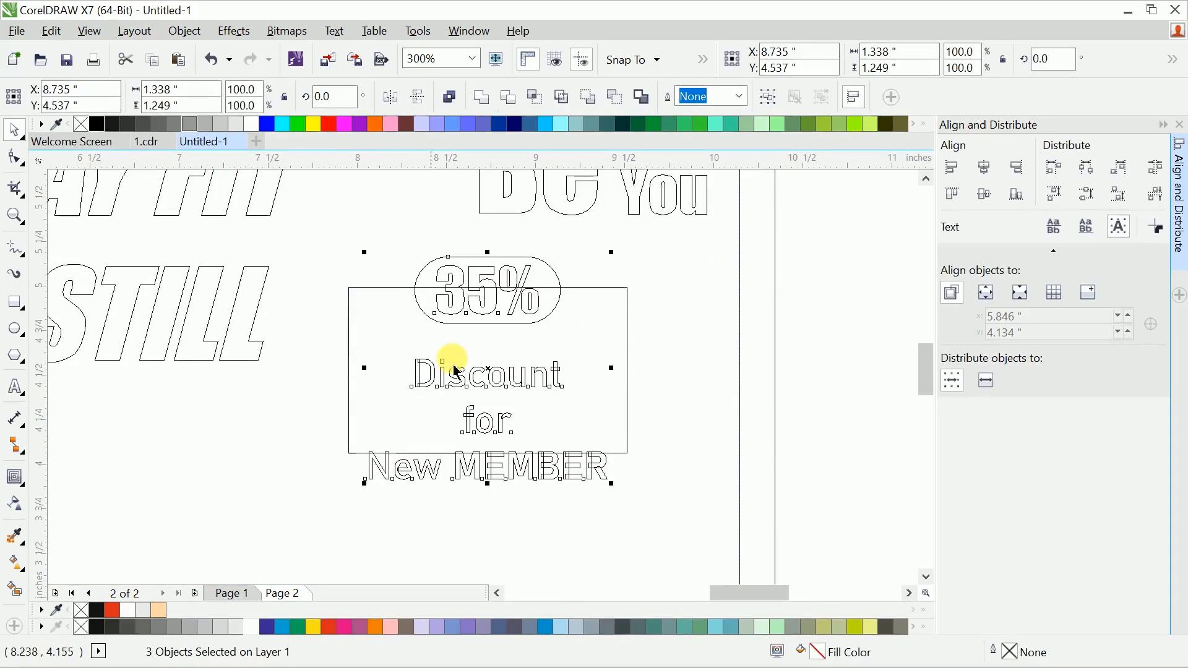
right_click(524, 273)
mouse_move(567, 487)
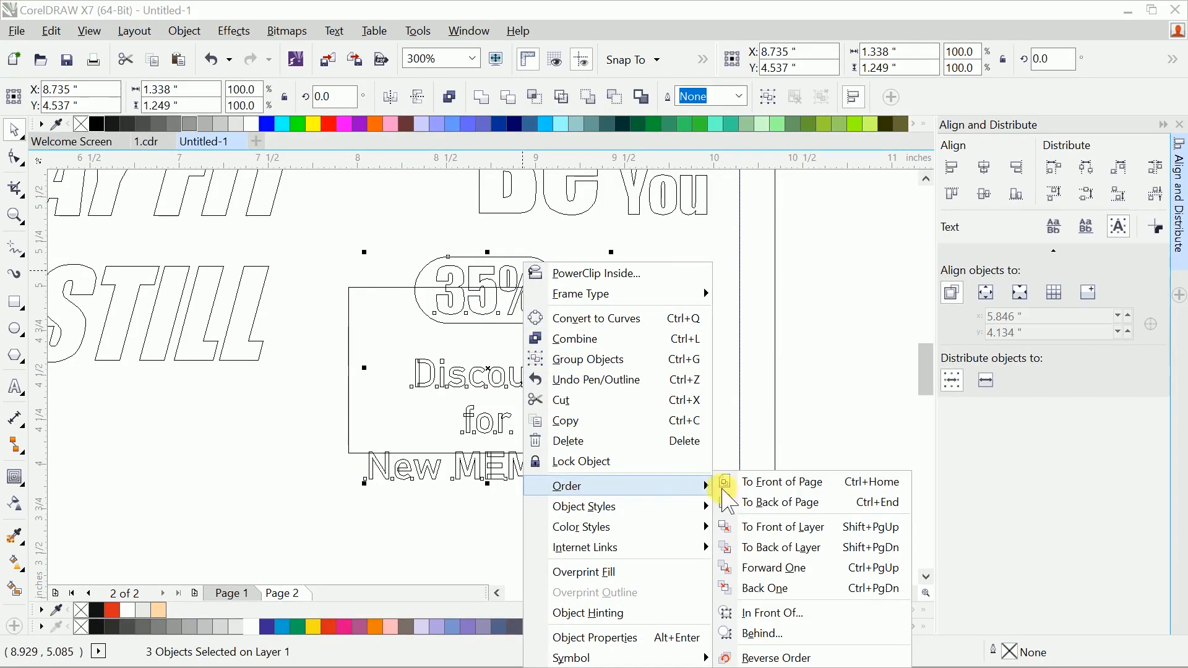
left_click(761, 612)
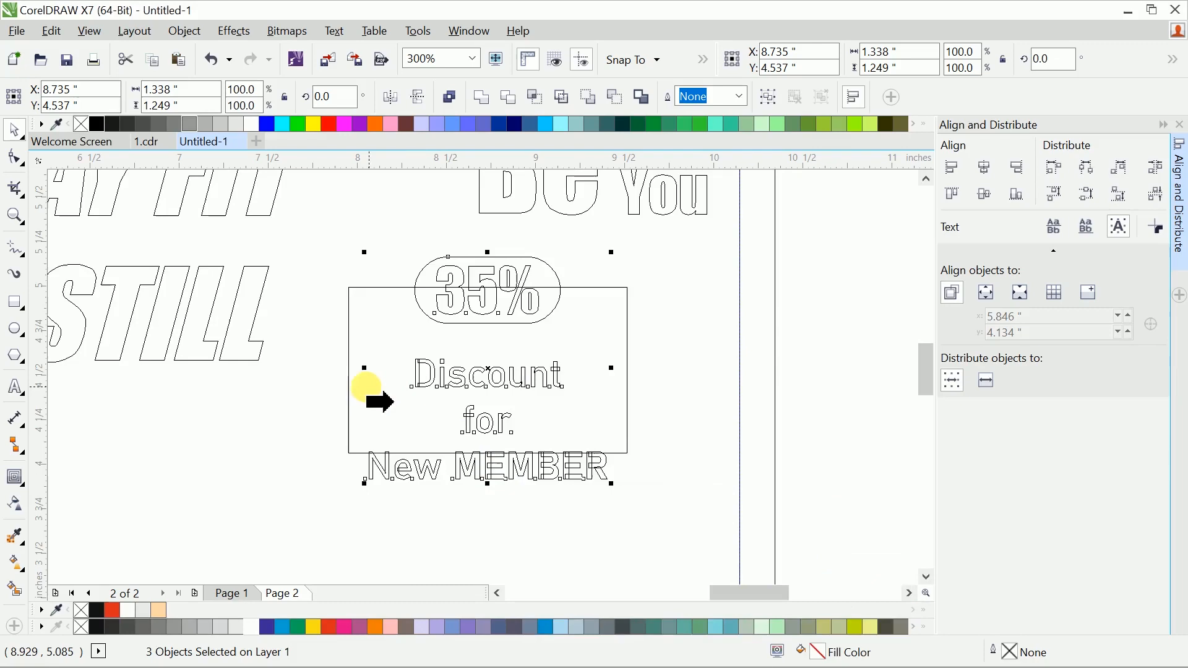
left_click(89, 31)
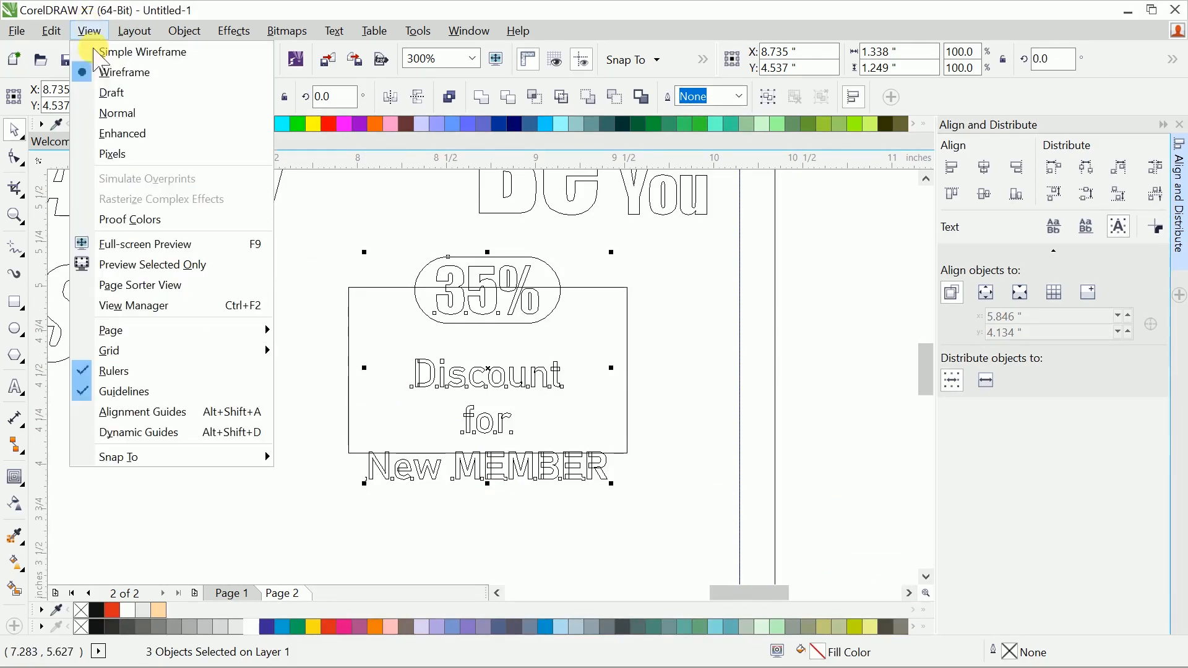
left_click(117, 127)
Move the three-line discount text up so it fits inside the white rectangle below the pill
left_click_drag(579, 374, 561, 378)
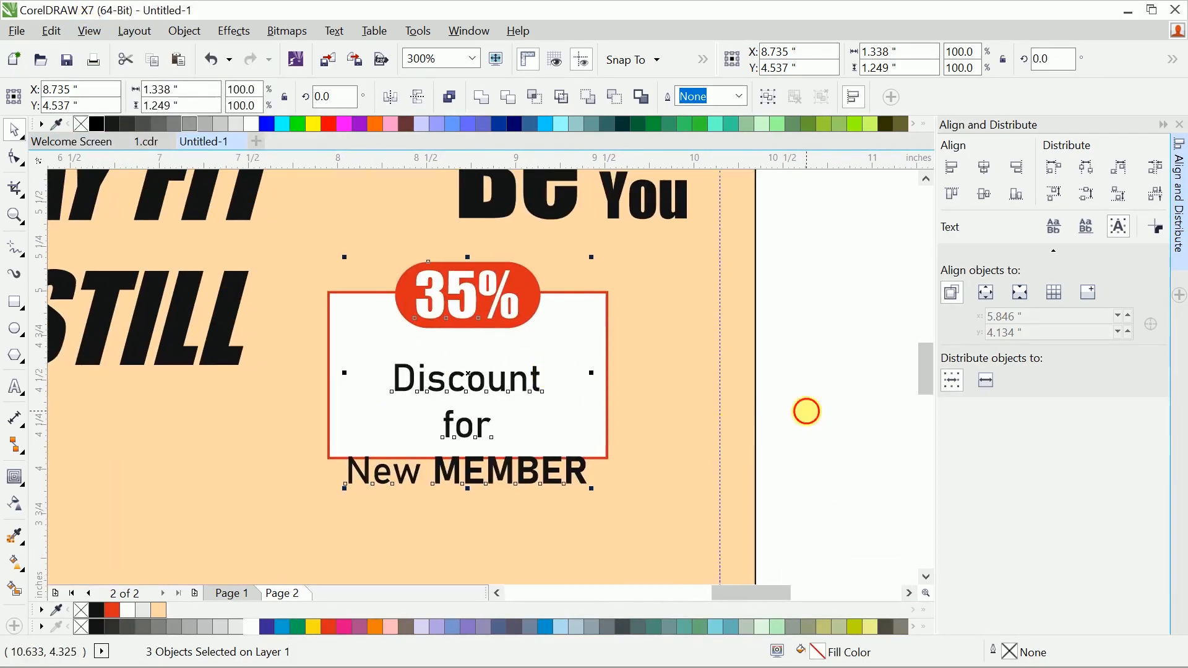
left_click(497, 418)
left_click_drag(484, 401, 492, 373)
Round all four corners of the white rectangle to a radius of about 0.095 inches
left_click(533, 310)
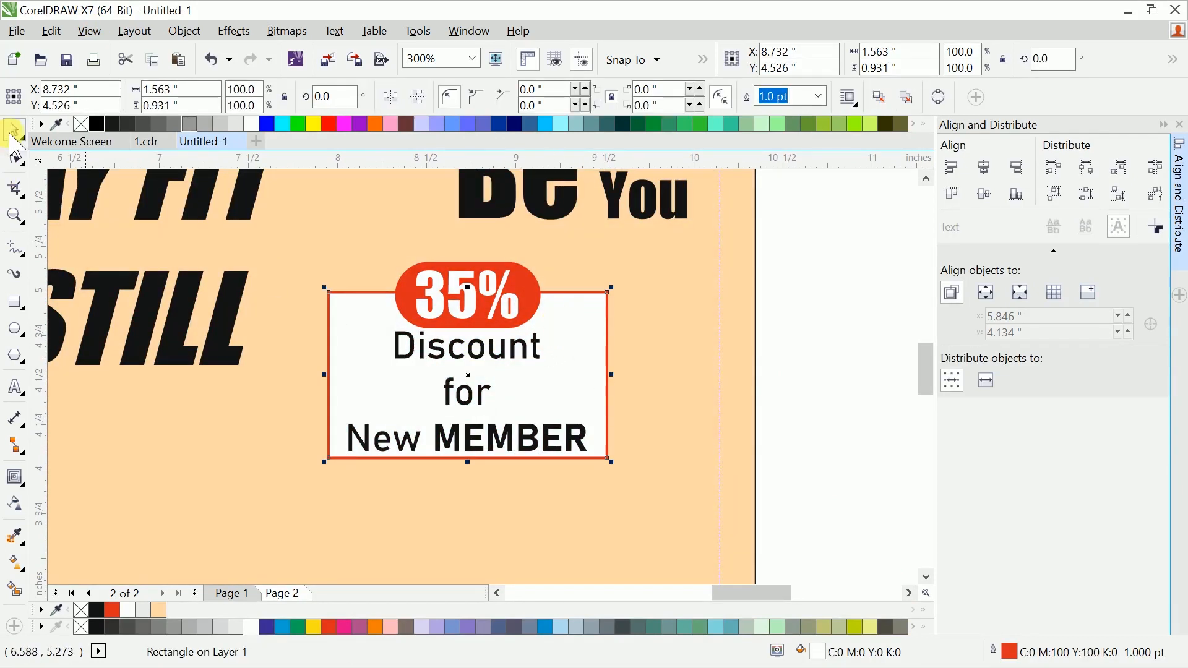
left_click(15, 156)
left_click_drag(333, 300, 348, 298)
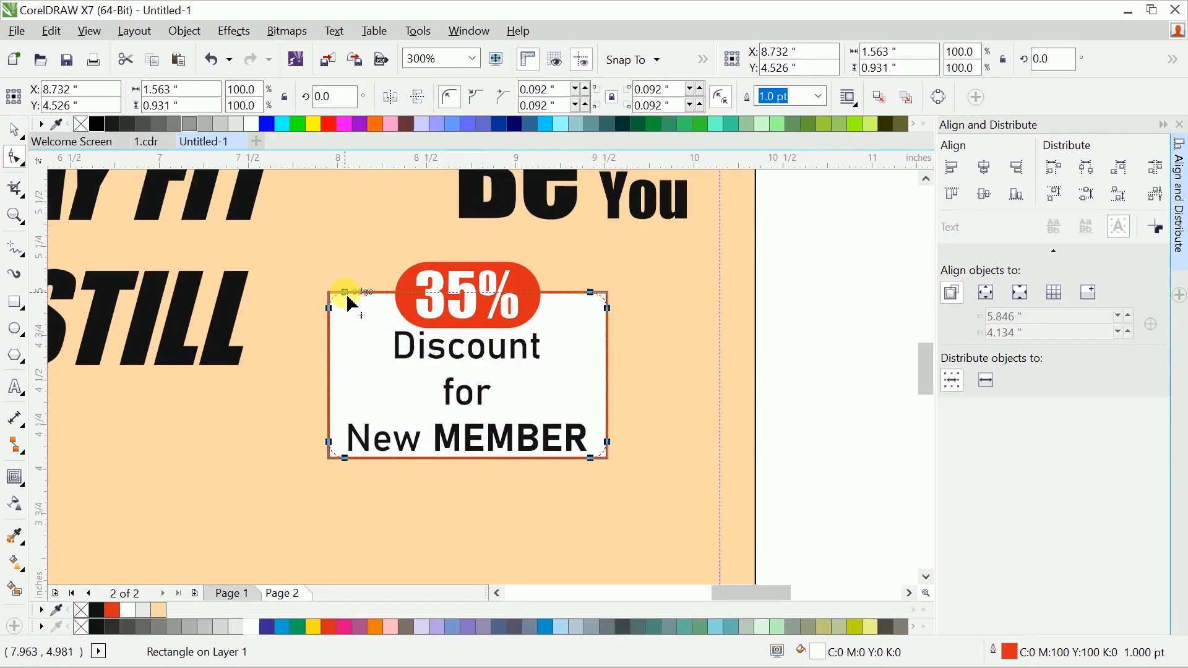
key("space")
left_click(785, 365)
Try resizing the rounded frame to about 1.39 by 1.08 inches, and undo both size changes
left_click(597, 375)
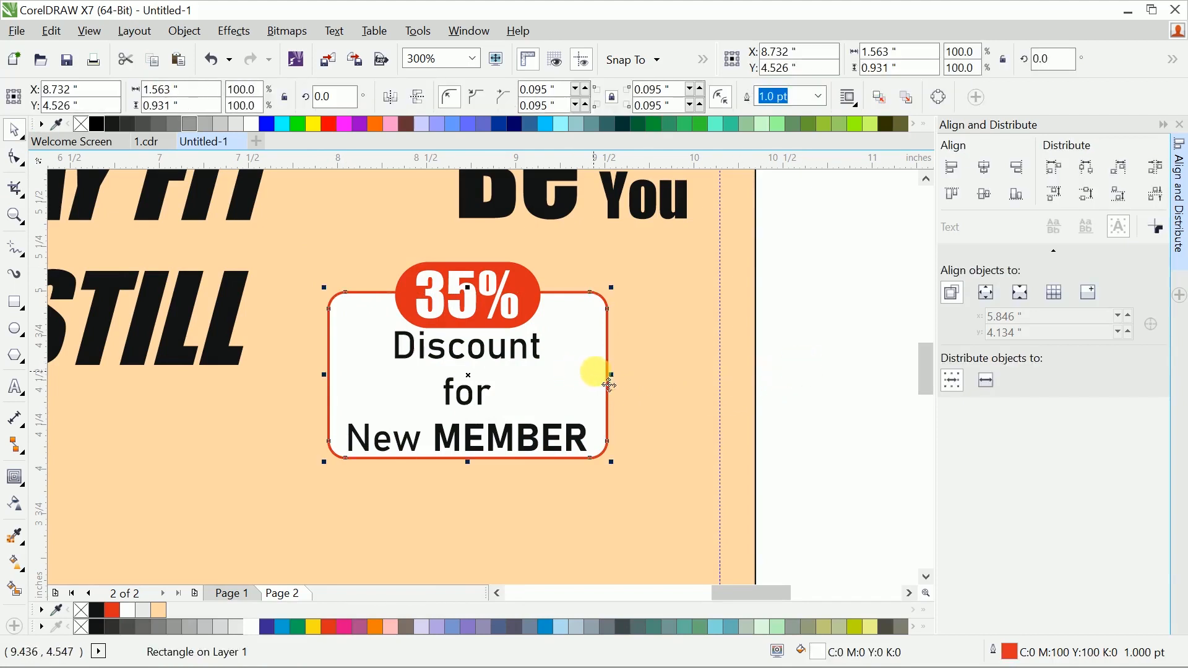
left_click_drag(611, 374, 596, 376)
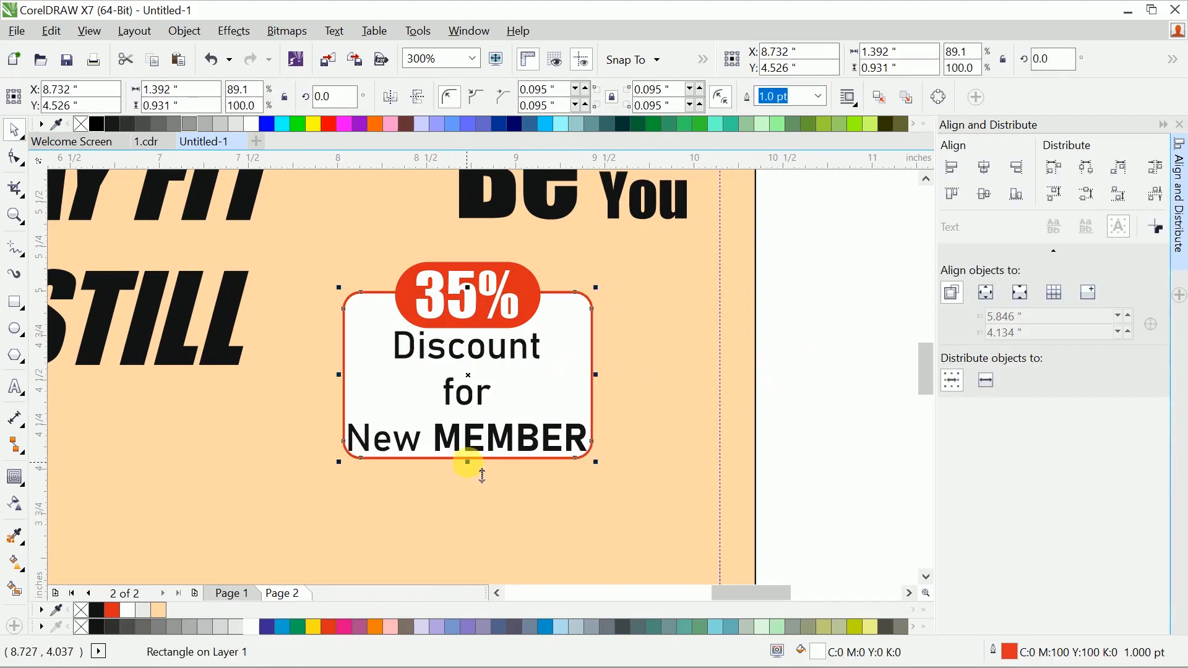
left_click_drag(468, 463, 468, 488)
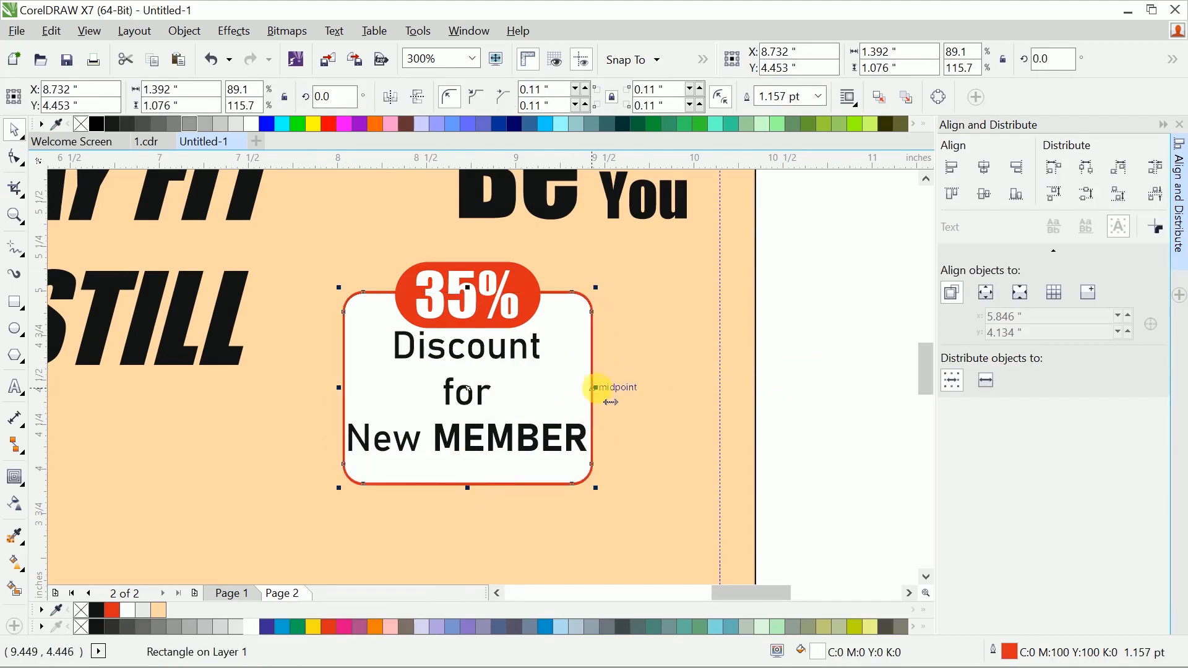
key("ctrl+z")
key("ctrl+z")
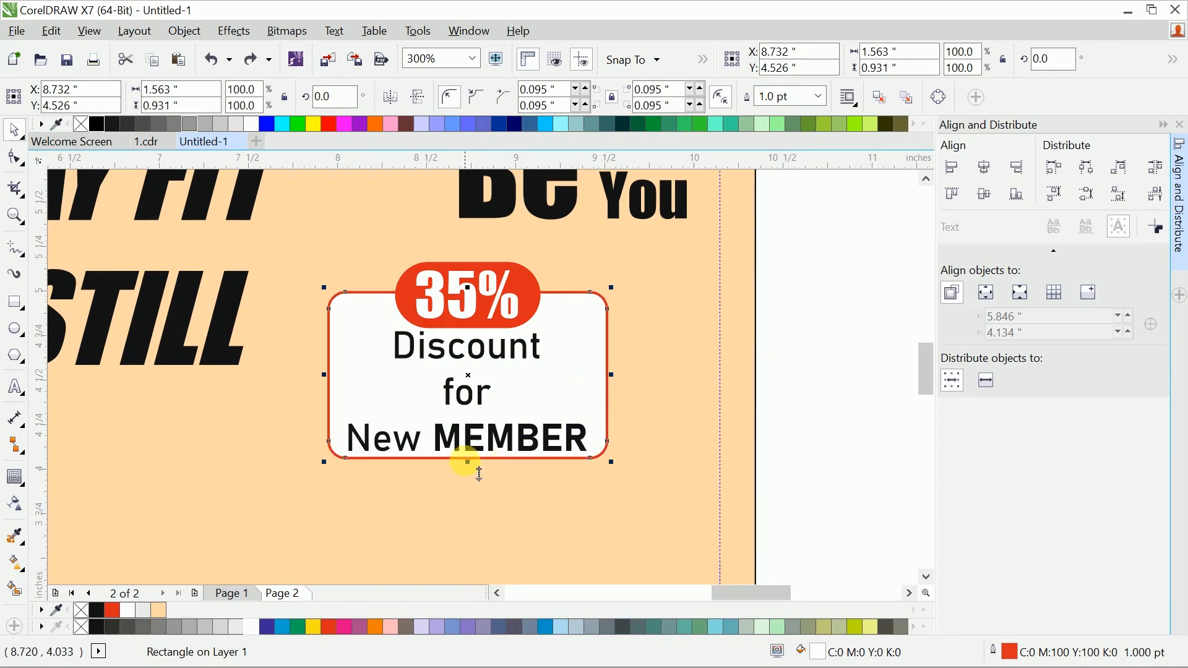
Extend the white frame's lower edge to a height of about 1.05 inches and set the three-line discount text to 12 pt
left_click_drag(480, 483, 480, 480)
left_click(487, 448)
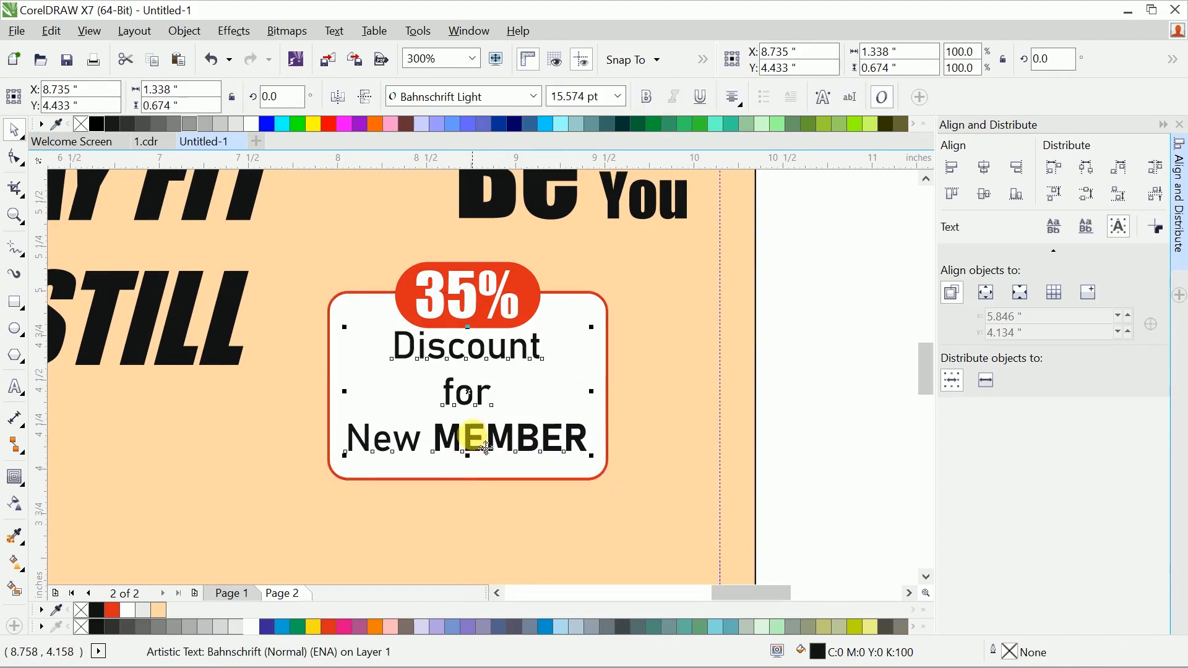
left_click(618, 96)
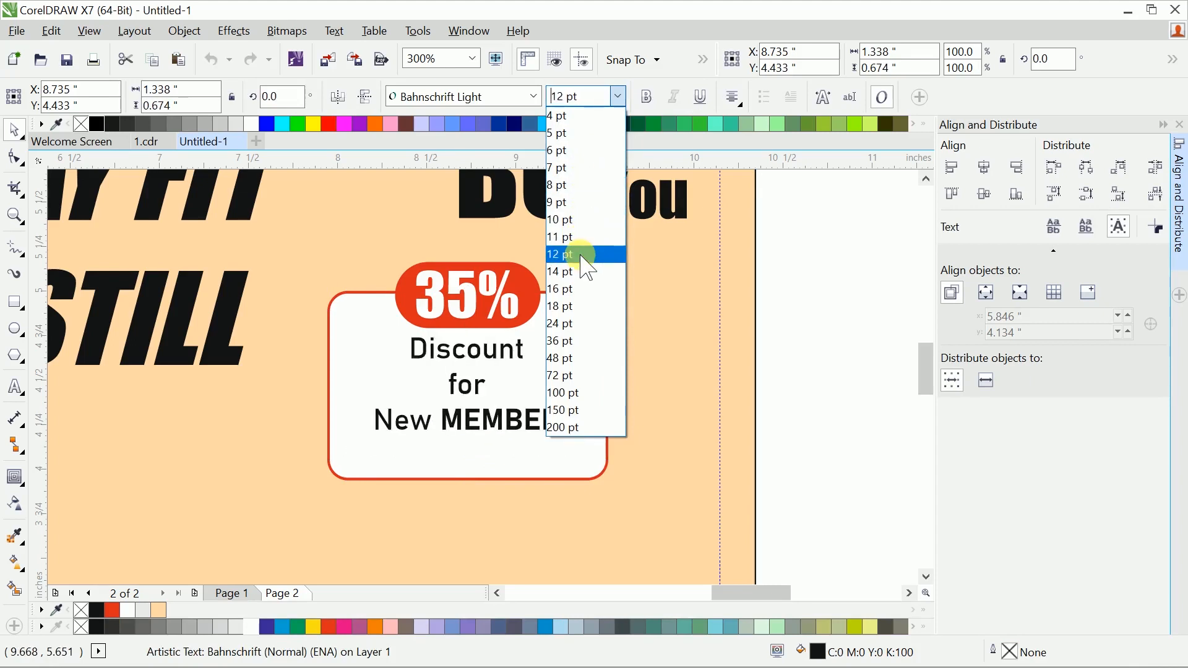
left_click(585, 255)
Move the discount text down and center it vertically on the white rounded frame
left_click_drag(491, 403, 491, 418)
left_click(544, 361, "shift")
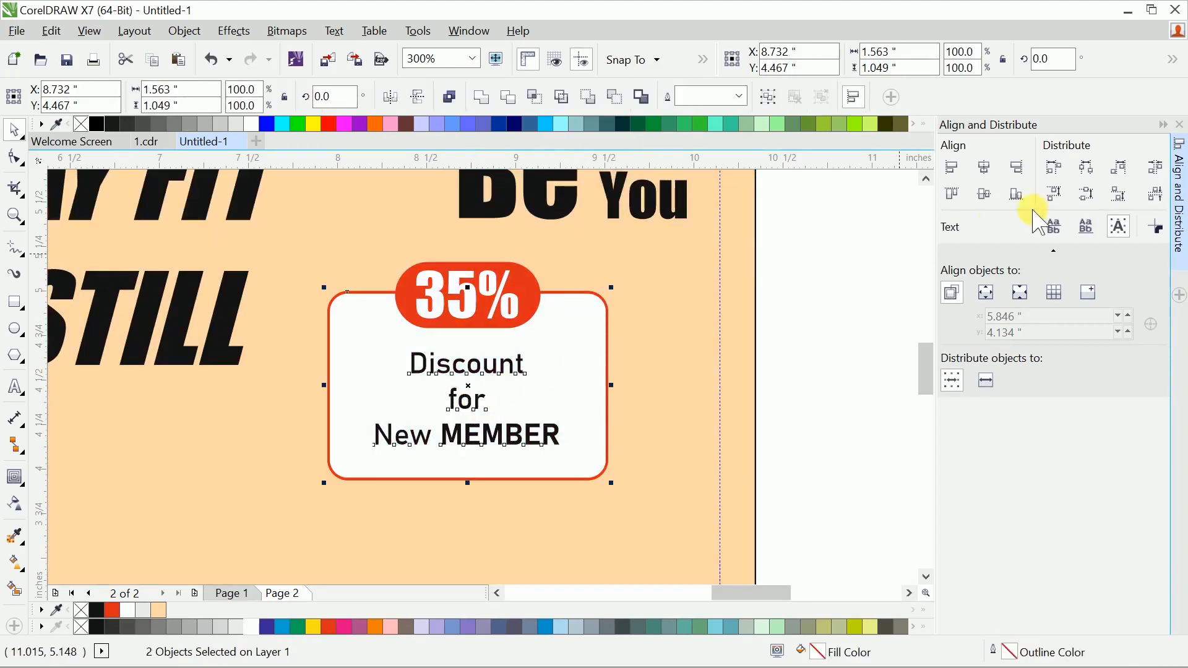
left_click(985, 195)
left_click(845, 280)
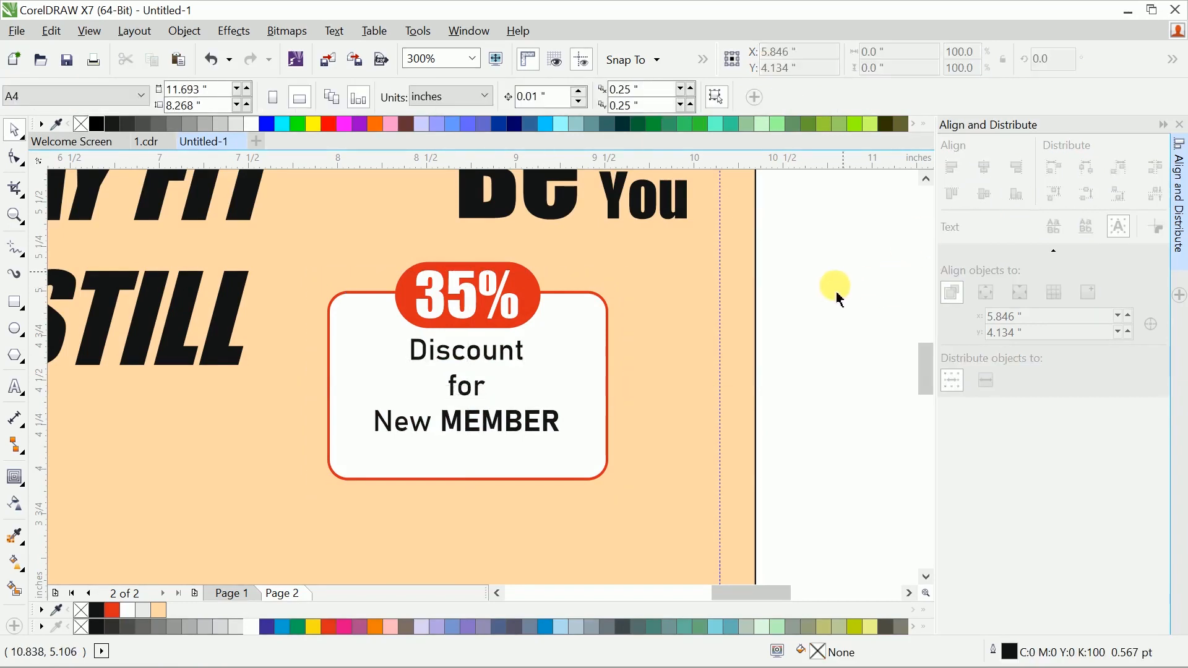
Raise the white frame's lower edge to make it about 0.93 inches tall
left_click(547, 474)
left_click_drag(483, 495, 464, 464)
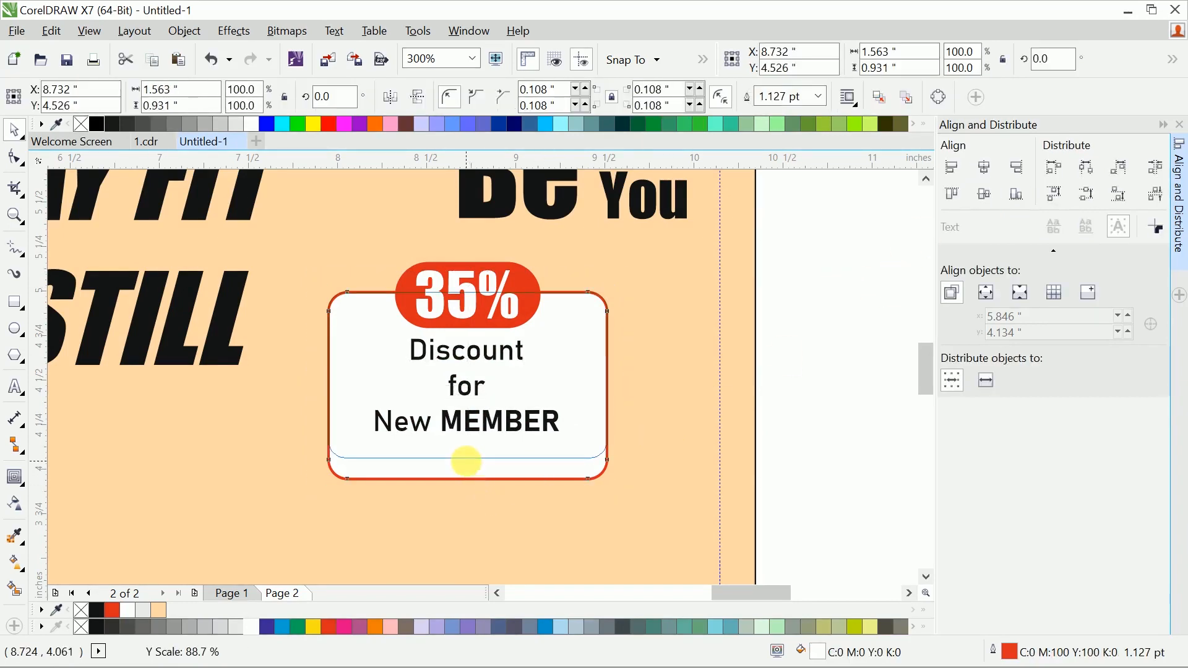
left_click(779, 359)
Group the four discount badge objects and align the group's right edge with the inner margin rectangle
scroll(628, 410, "down", 2)
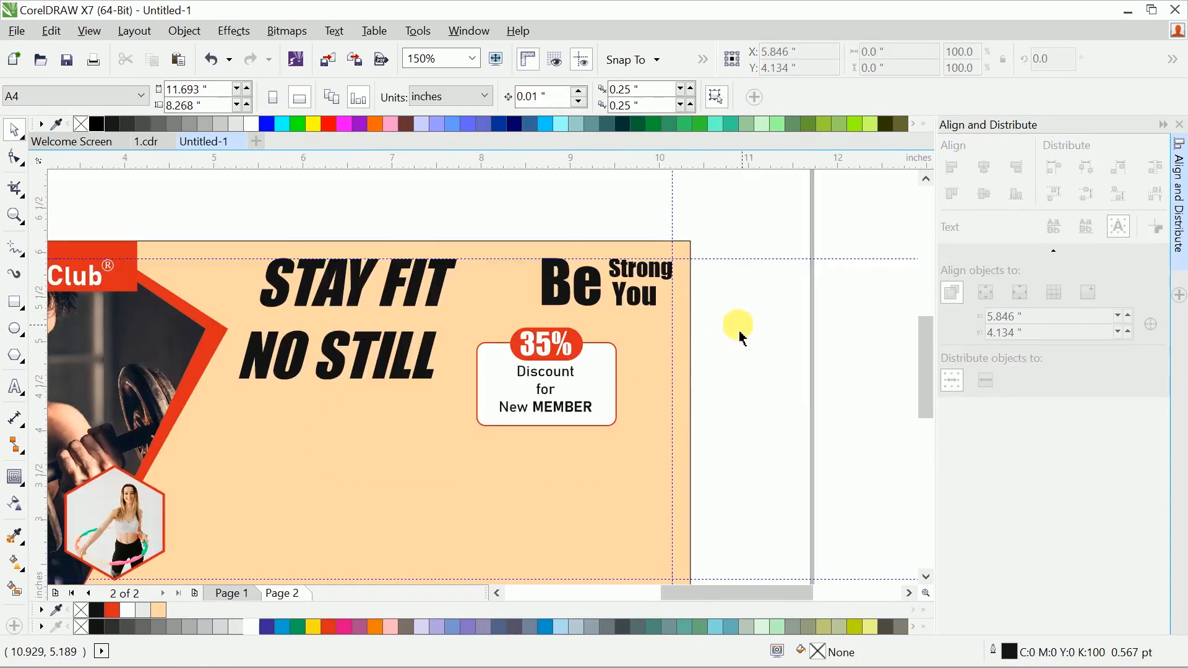
left_click_drag(750, 302, 457, 450)
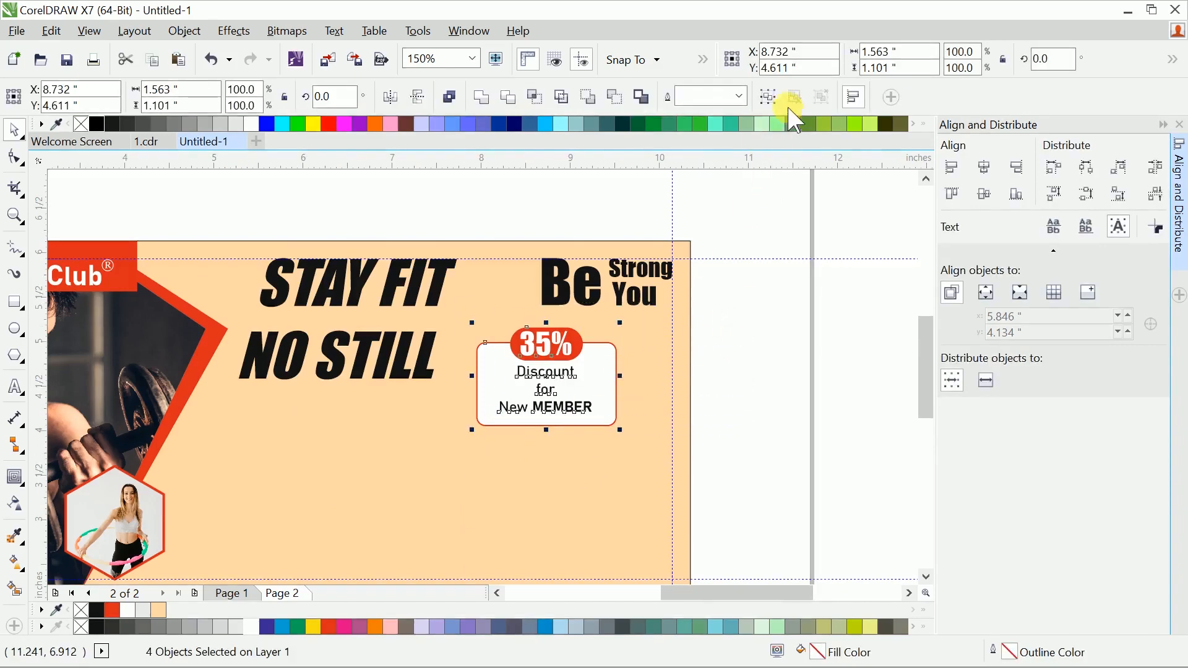
key("ctrl+g")
left_click(671, 332, "shift")
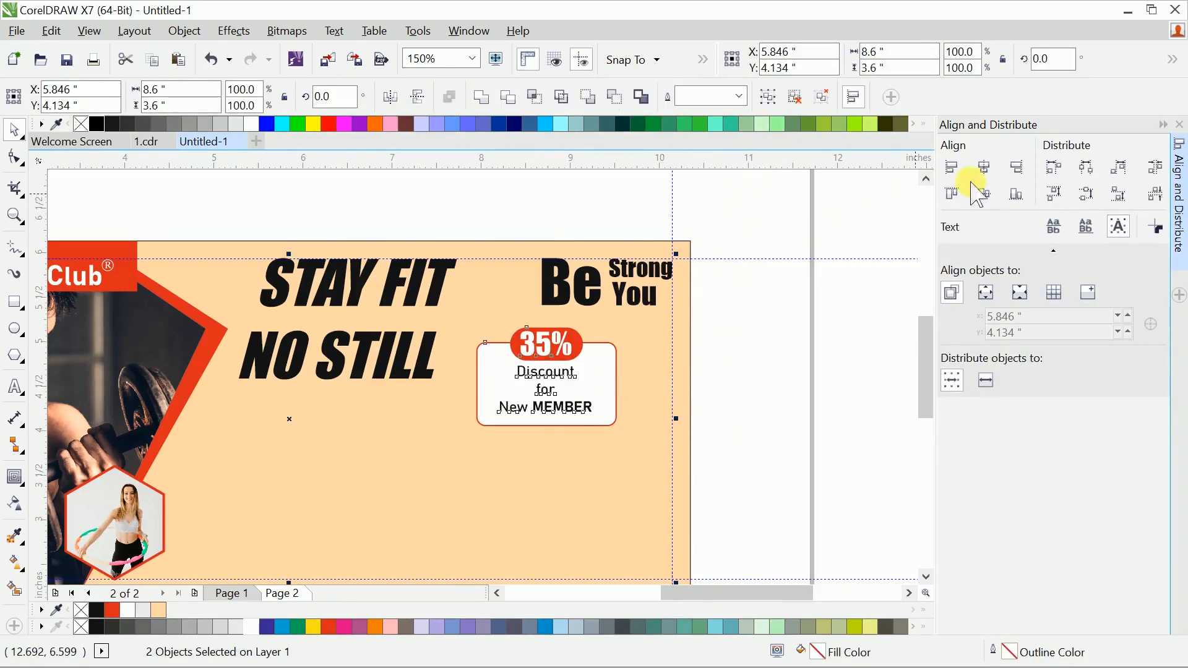
left_click(1015, 170)
left_click(774, 344)
key("F4")
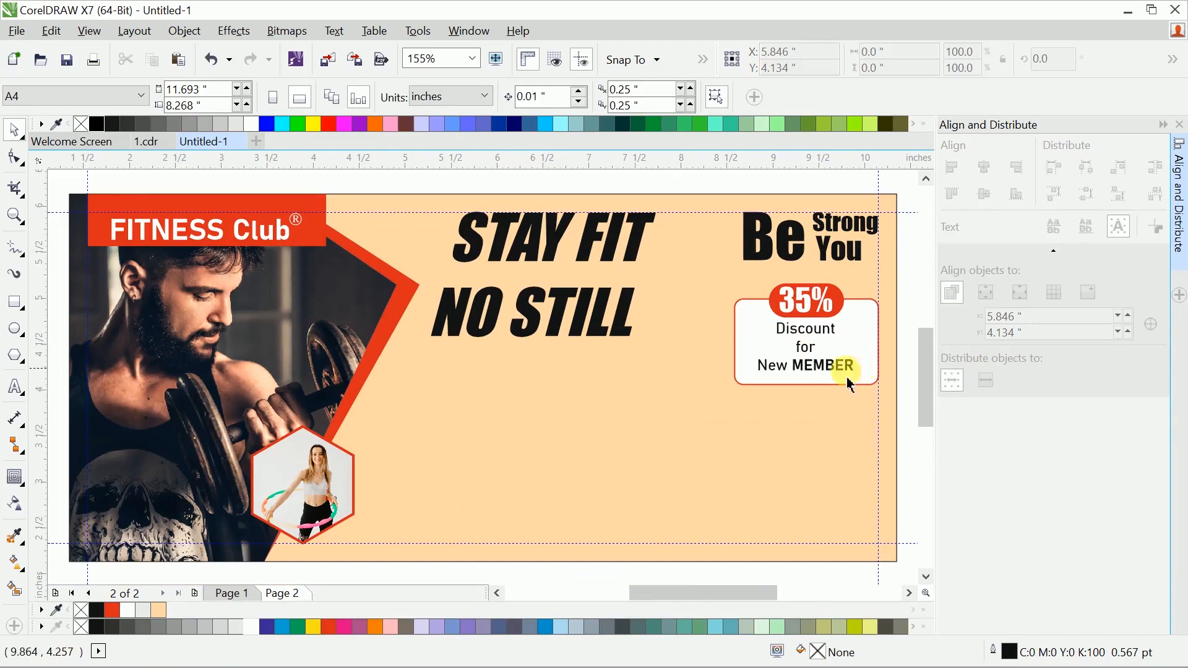
Cut the "call now" contact line from the Notepad notes and paste it as artistic text beside the page in CorelDRAW
left_click_drag(759, 390, 706, 397)
key("super")
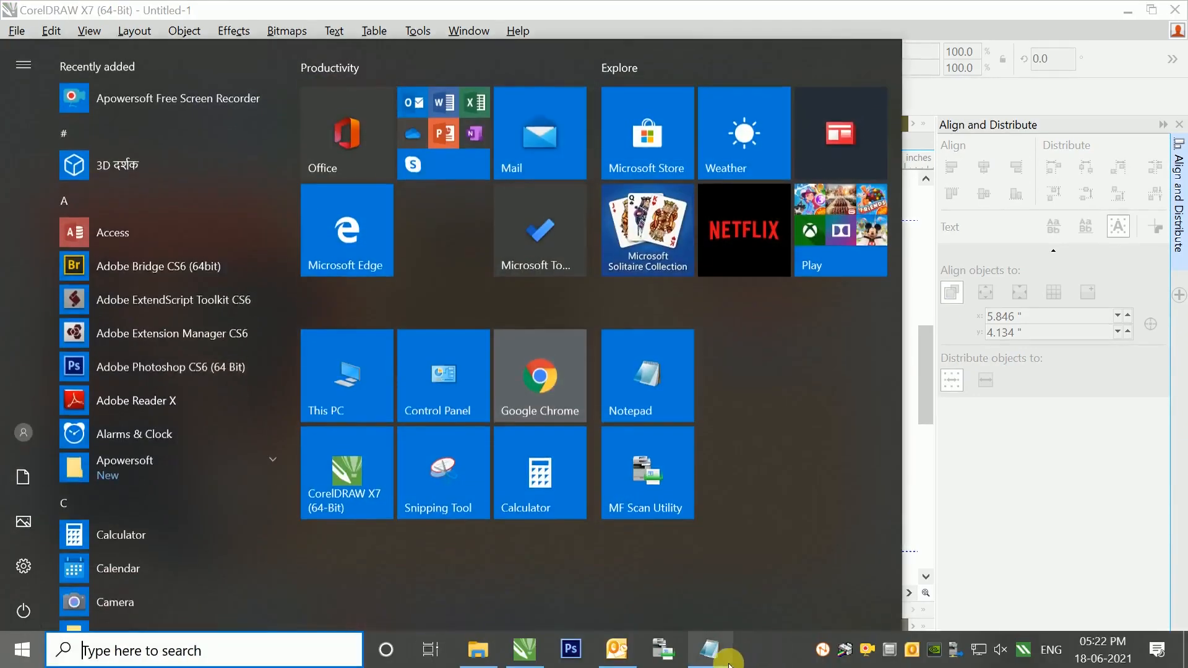
left_click(713, 651)
left_click_drag(805, 230, 664, 238)
key("ctrl+x")
left_click(446, 425)
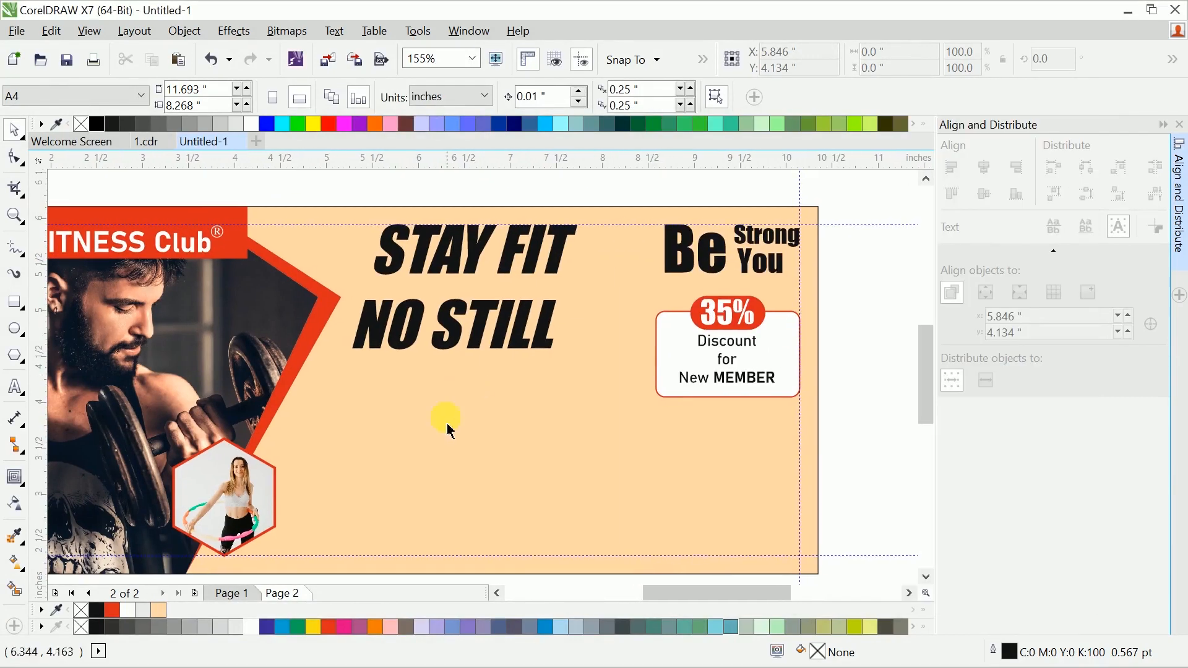
left_click(453, 469)
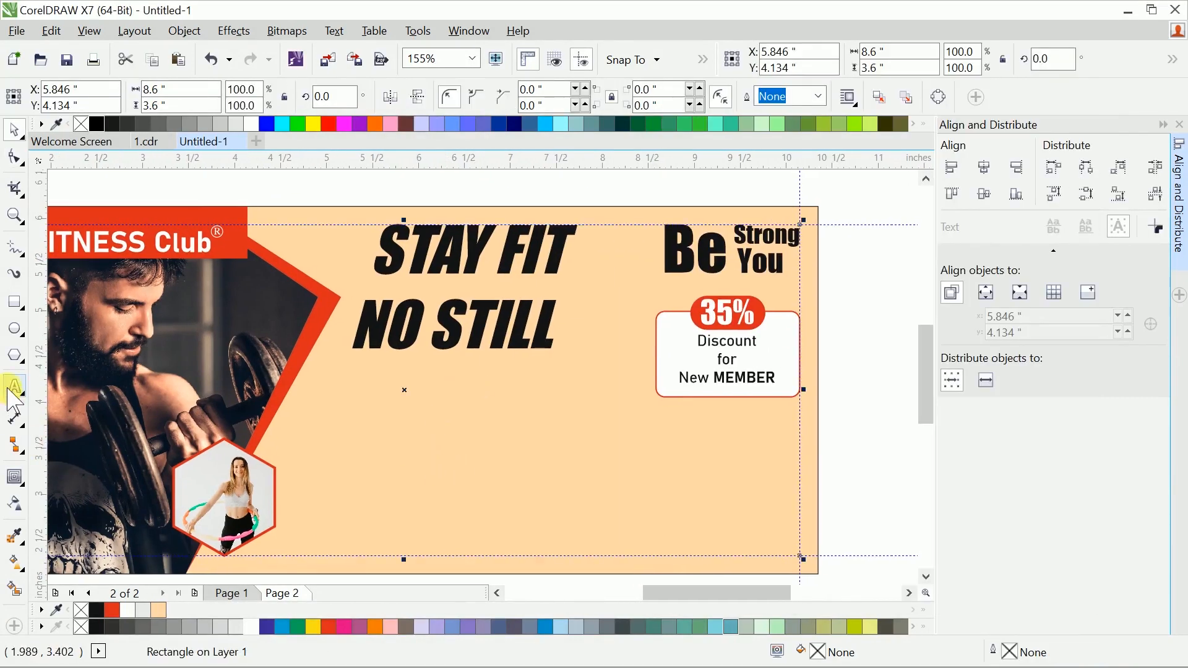
left_click(14, 387)
left_click(810, 420)
key("ctrl+v")
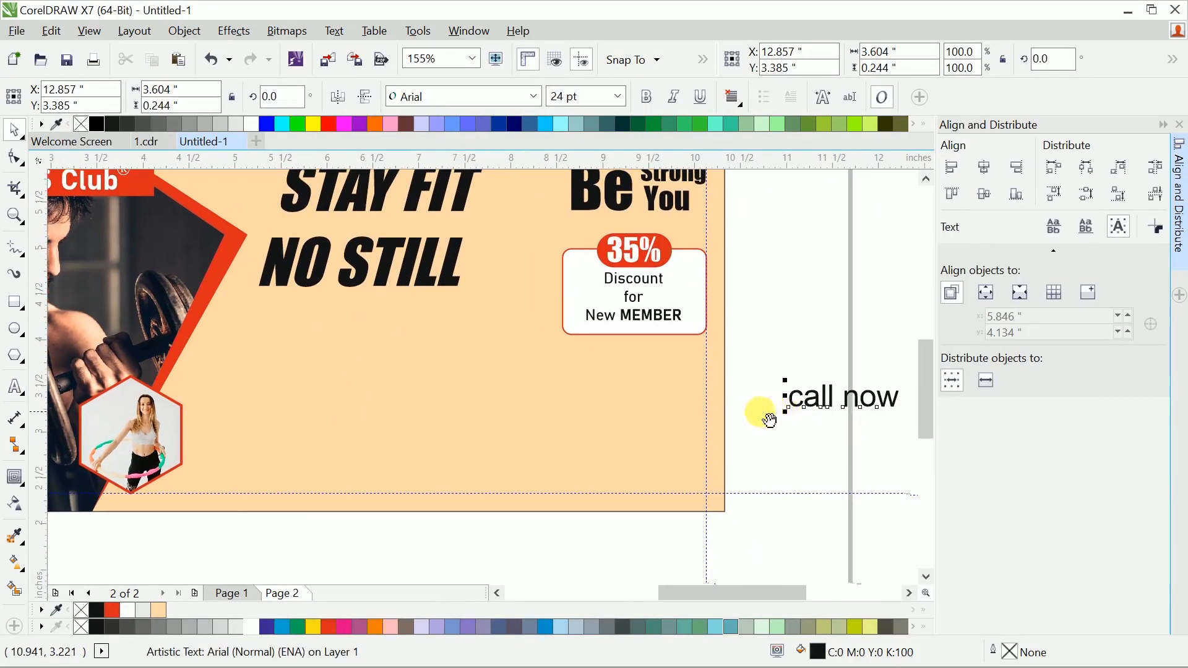
Set the contact line in the Impact font and capitalize its opening words as "Call Now !"
left_click(433, 97)
type("Impact")
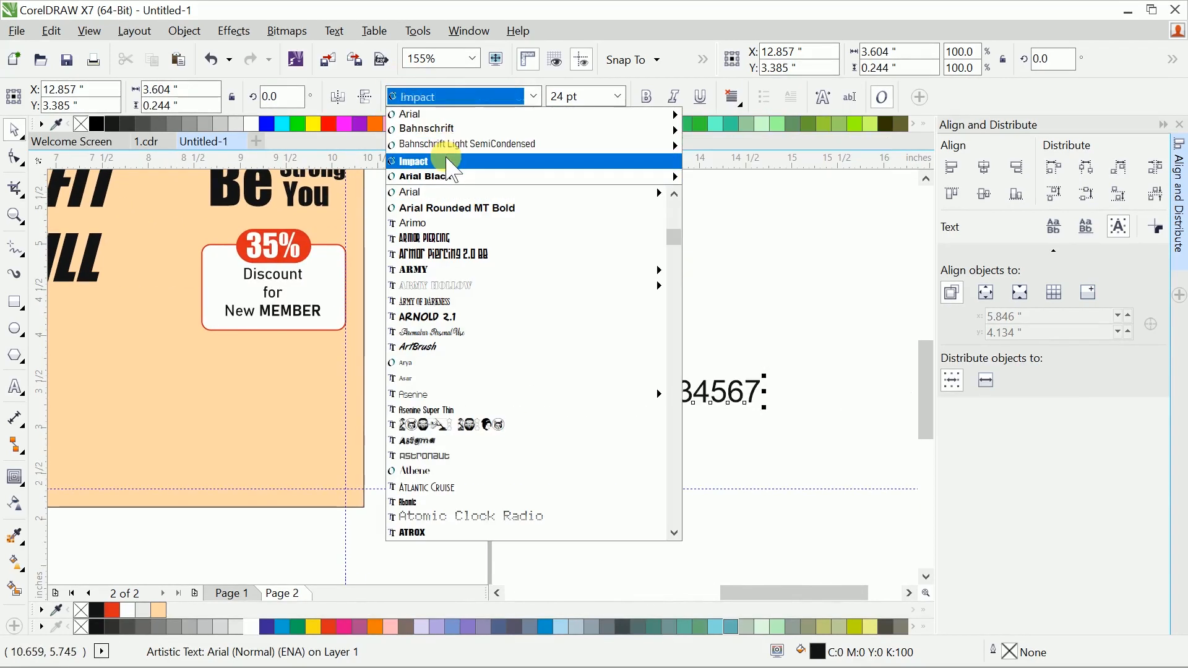
key("Return")
left_click(497, 391)
type("Call now ! 0181-12")
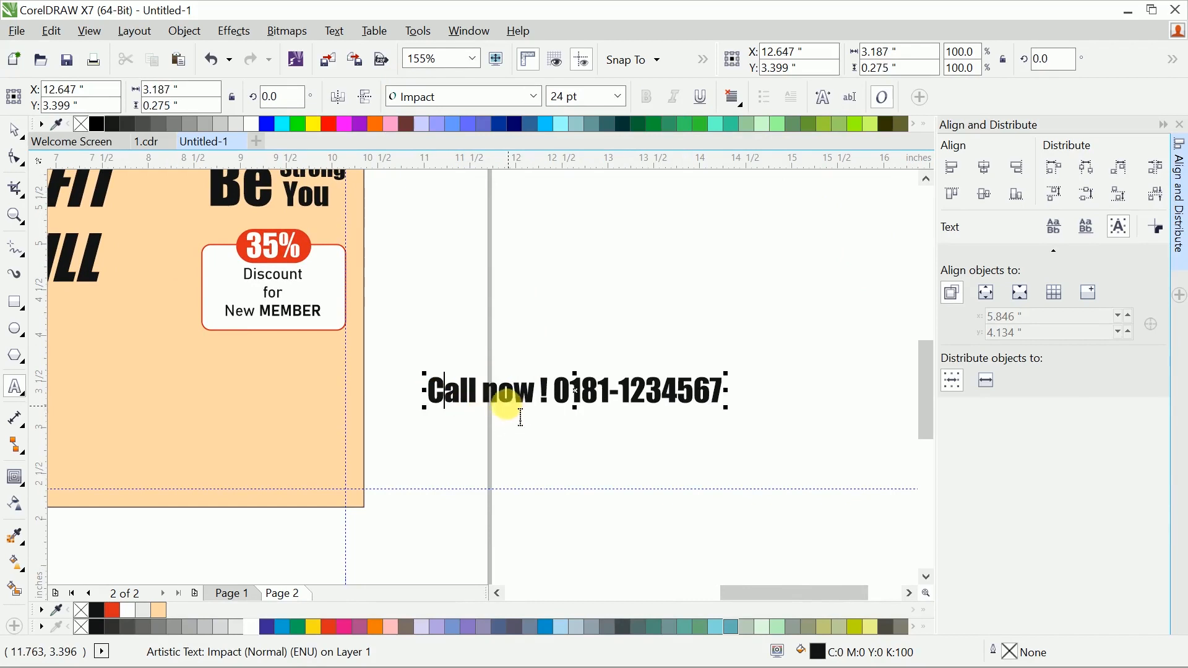
type("N")
key("ctrl+space")
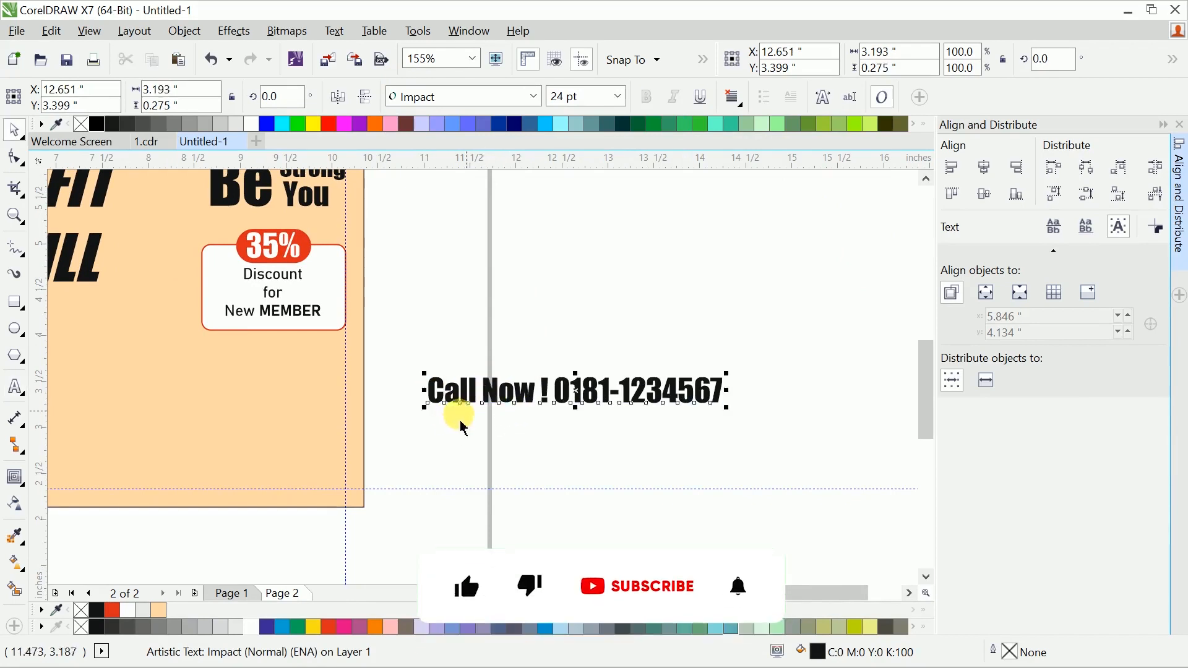
Draw a horizontal bar about 6.25 by 0.38 inches below the discount badge, fill it red and remove its outline
left_click_drag(452, 417, 581, 435)
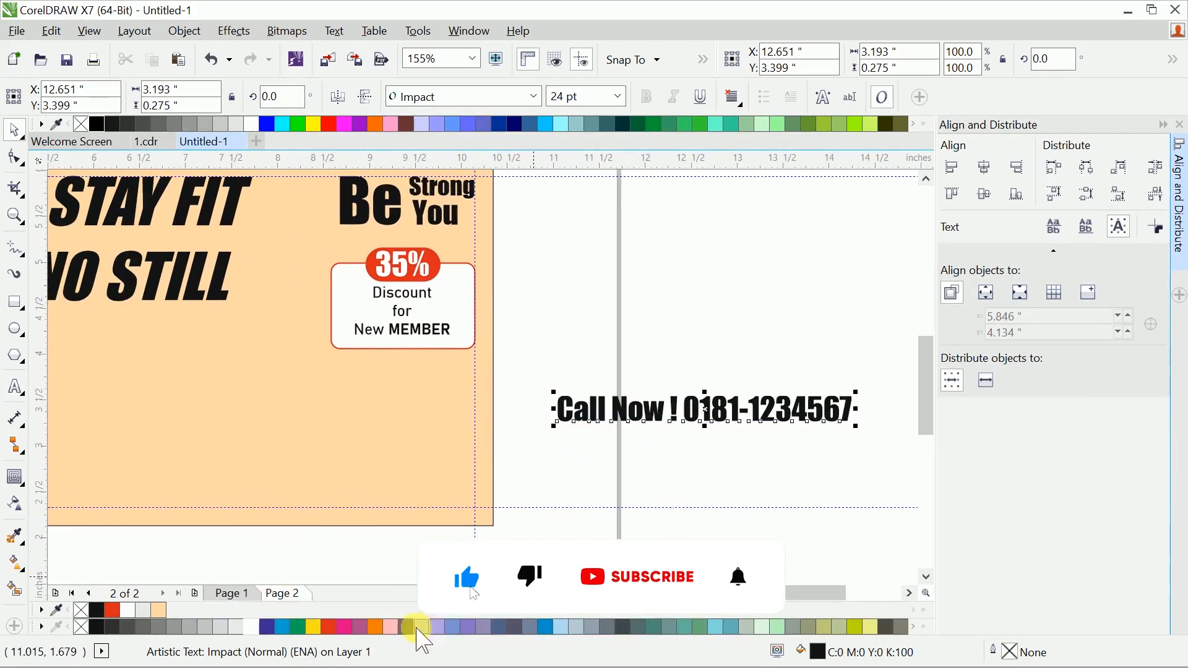
left_click_drag(491, 489, 714, 445)
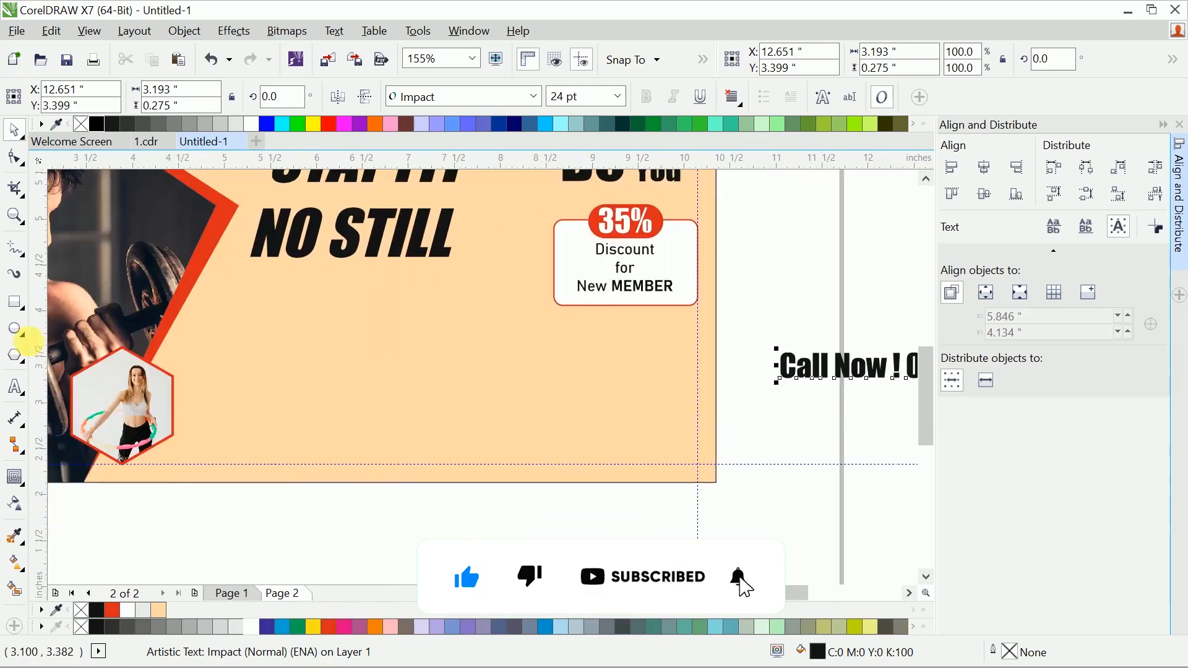
left_click(15, 301)
mouse_move(150, 303)
left_mouse_down()
mouse_move(473, 350)
mouse_move(729, 343)
left_mouse_up()
key("space")
left_click_drag(526, 323, 513, 338)
left_click(329, 627)
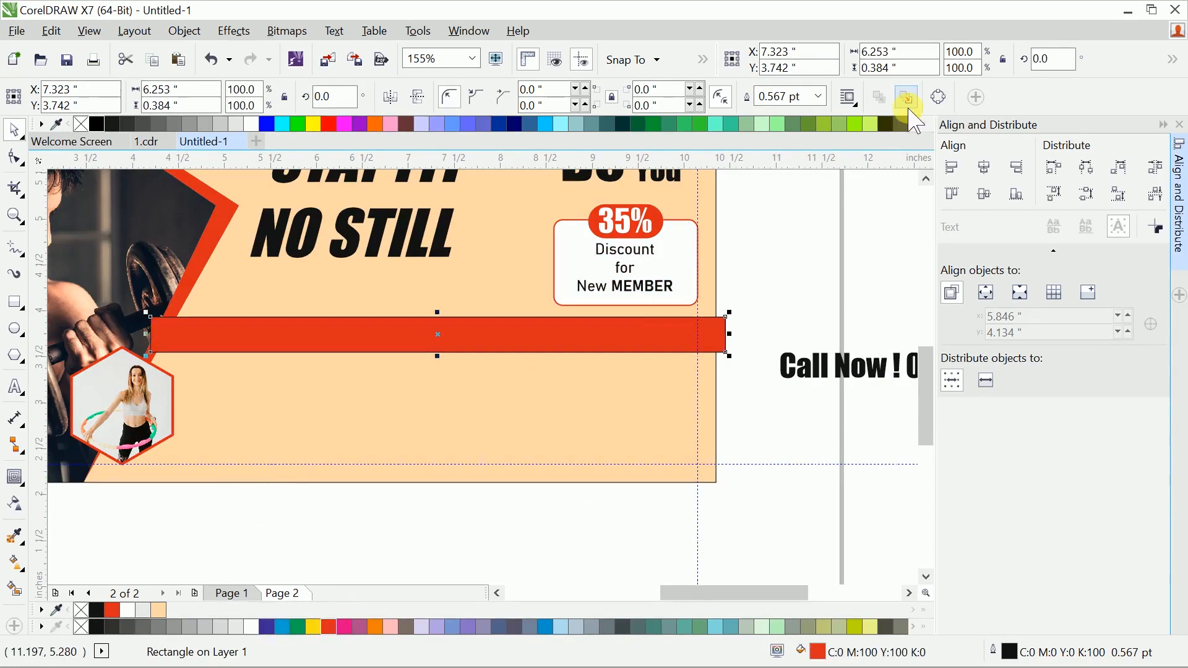
left_click(819, 96)
left_click(774, 114)
PowerClip the red bar inside the peach page background rectangle
right_click(664, 335)
left_click(687, 204)
left_click(718, 260)
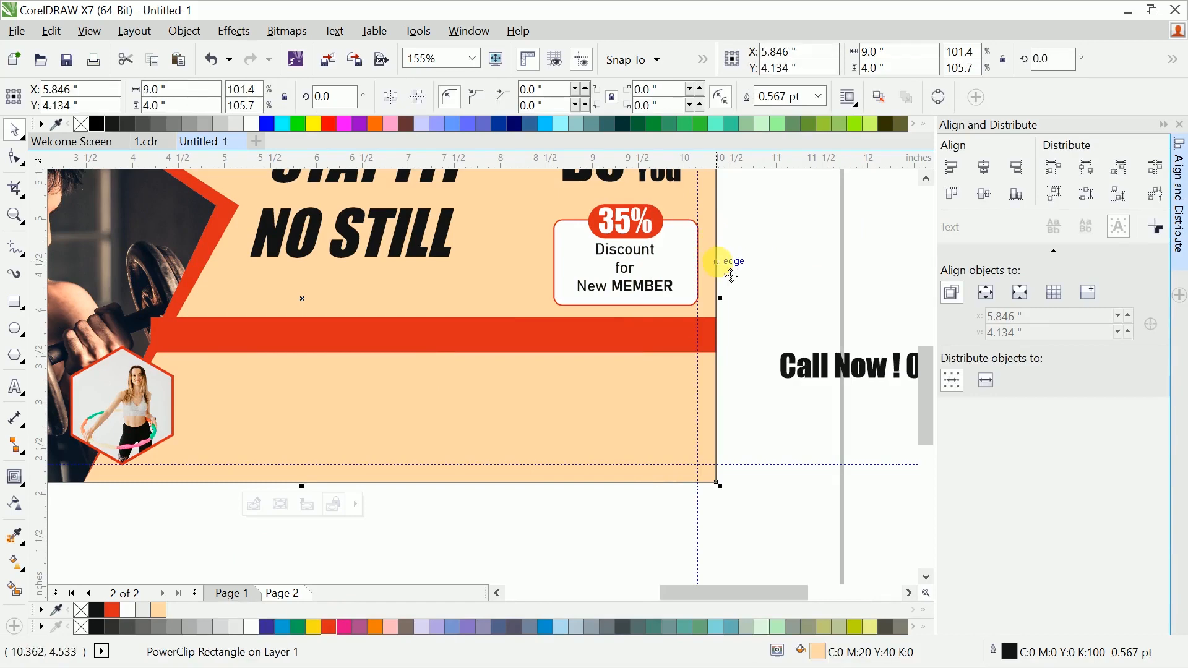
Edit the background's PowerClip contents, send the red bar to the back of the layer, and finish editing
left_click(254, 504)
left_click(270, 342)
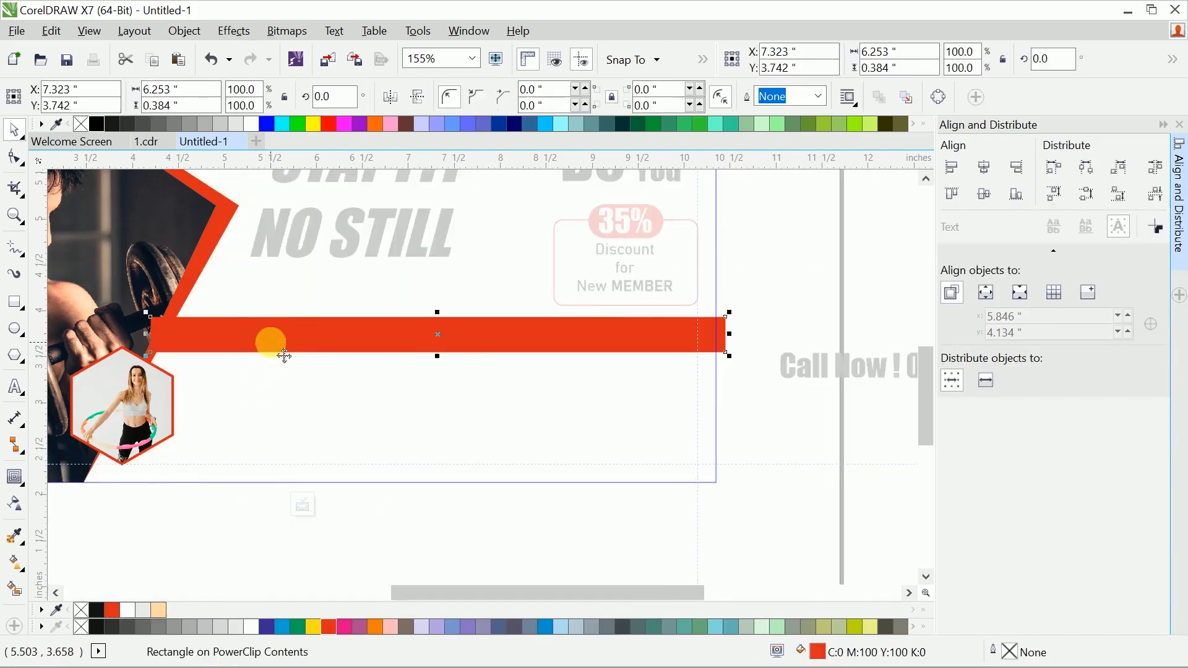
right_click(284, 355)
left_click(280, 353)
right_click(279, 353)
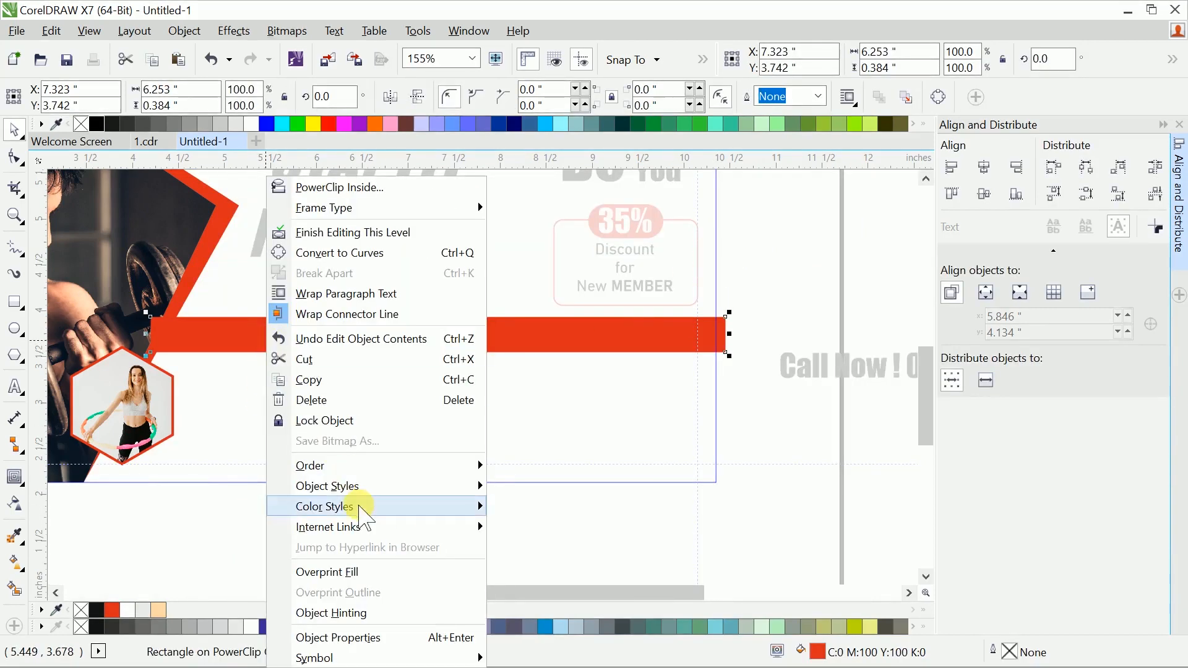
mouse_move(371, 468)
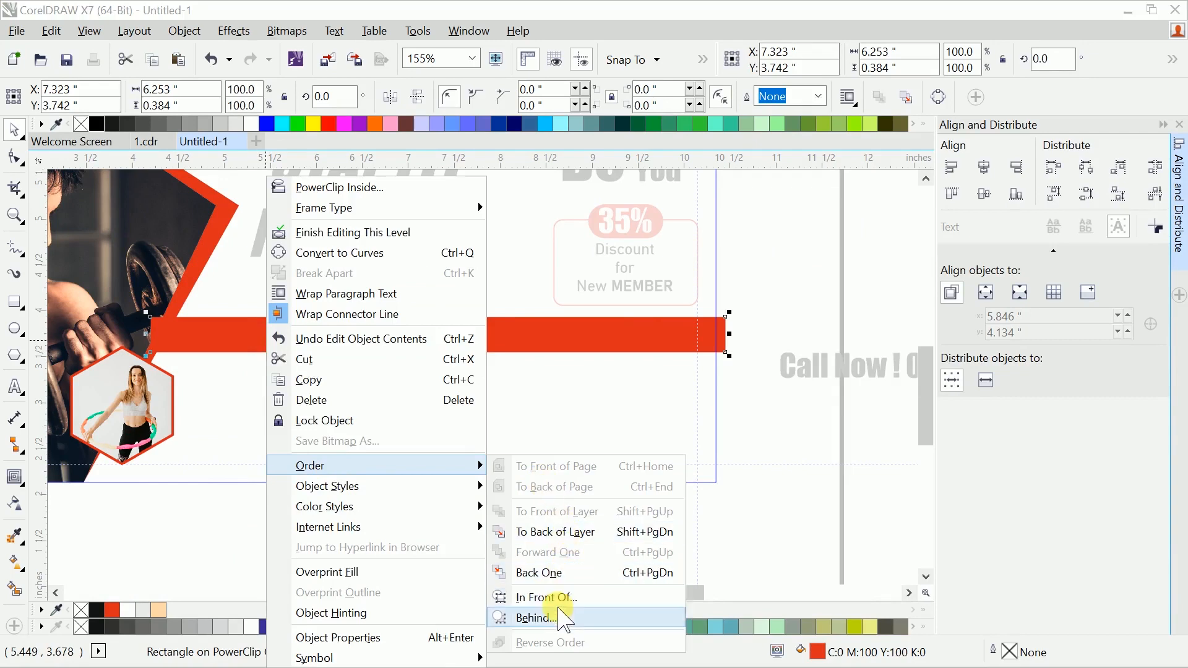
left_click(557, 532)
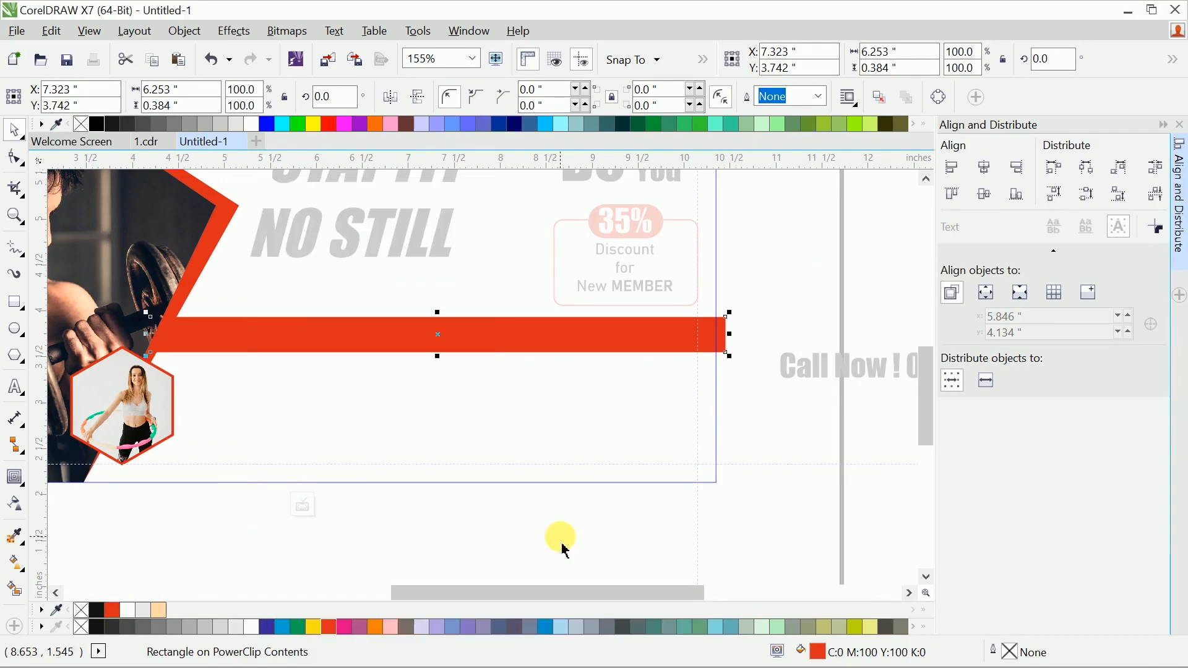
left_click(581, 444)
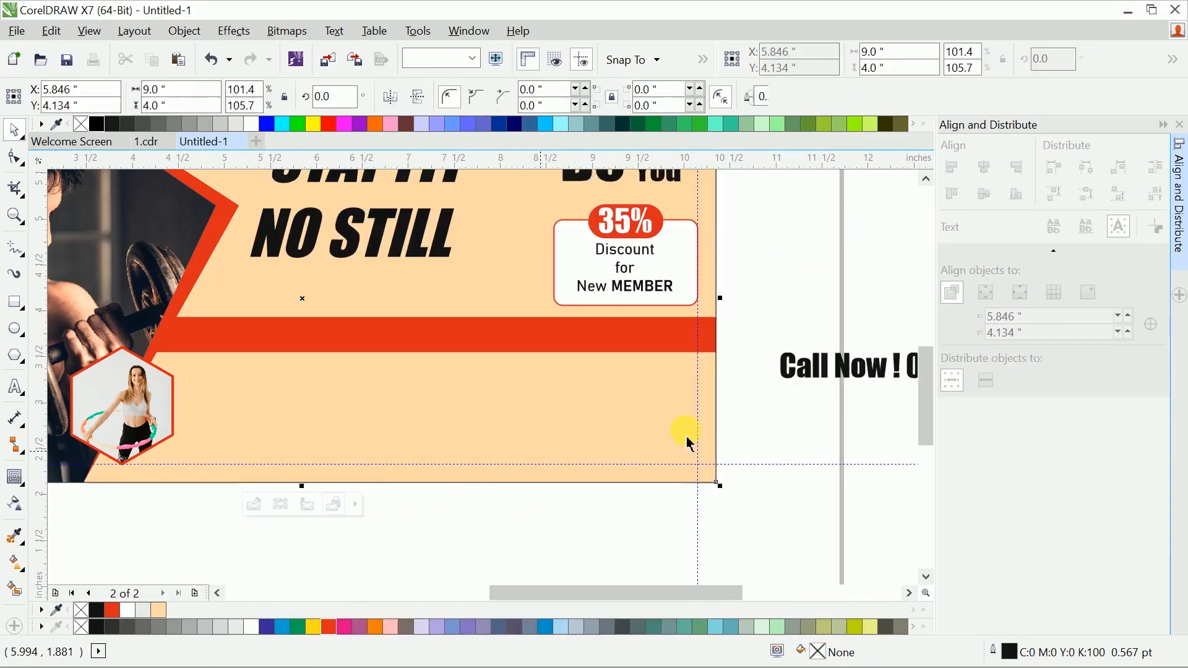
Move the "Call Now !" line onto the red bar and align its left edge with the "STAY FIT NO STILL" slogan
left_click_drag(814, 378, 284, 349)
scroll(424, 375, "up", 3)
scroll(424, 375, "left", 3)
left_click(427, 373, "shift")
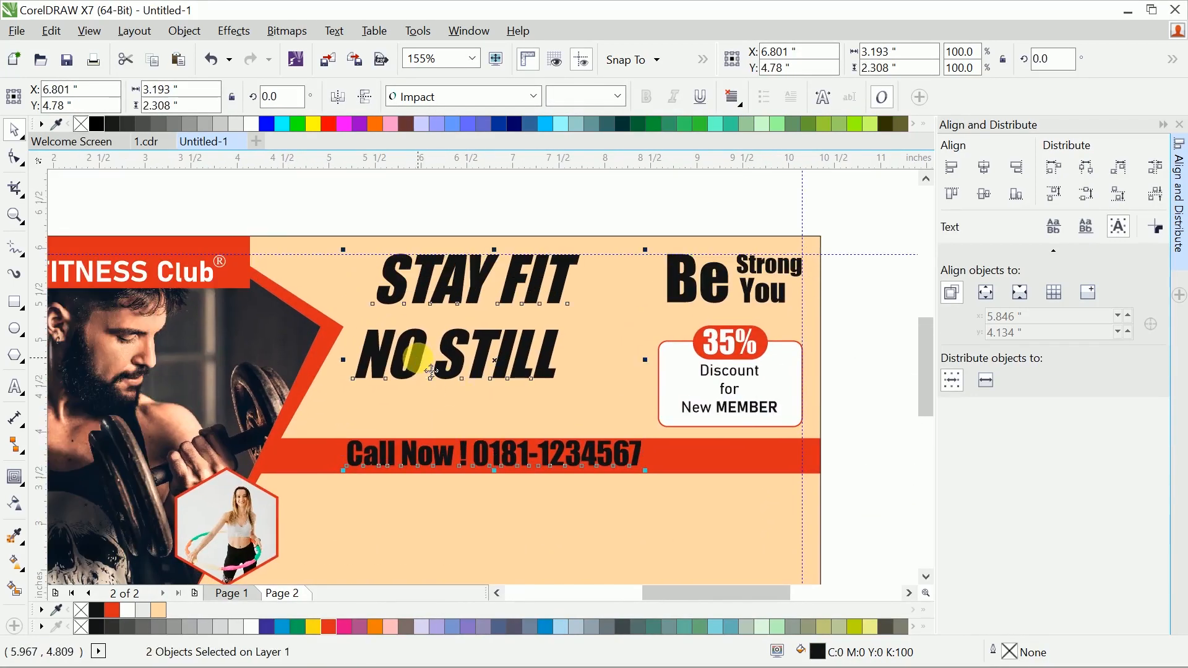
left_click(954, 172)
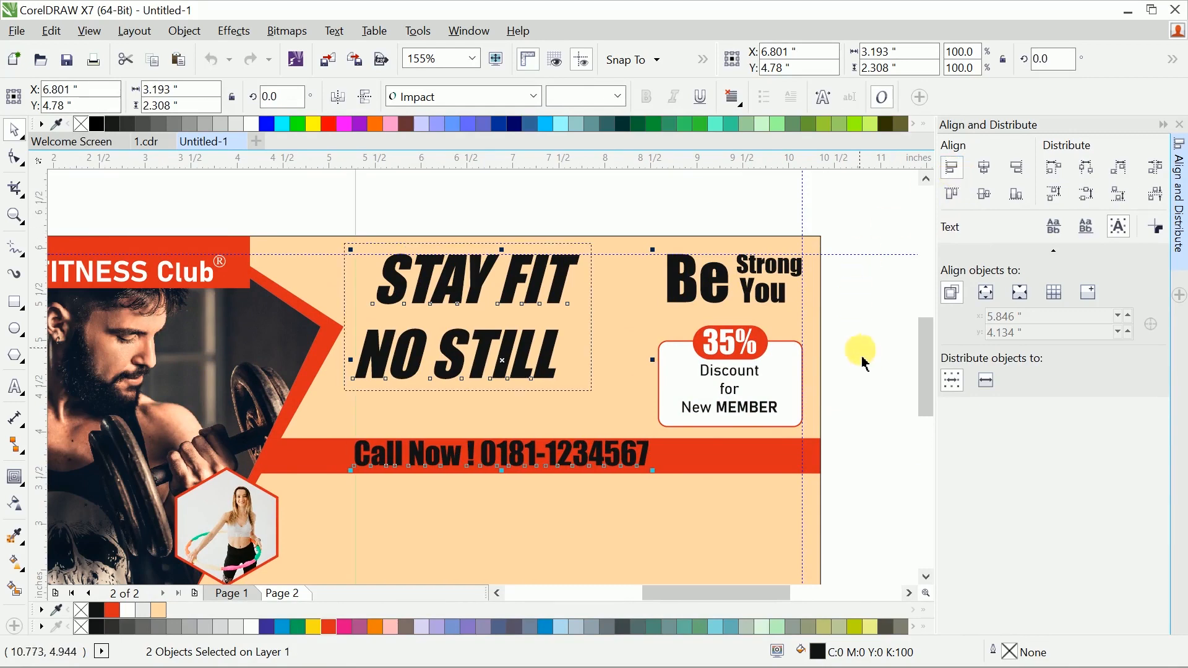
Color the "Call Now !" line white and nudge it to sit vertically centered on the red bar
left_click(522, 454)
left_click(551, 465)
left_click(254, 627)
scroll(457, 451, "up", 4)
mouse_move(464, 485)
left_mouse_down()
mouse_move(477, 519)
mouse_move(456, 494)
left_mouse_up()
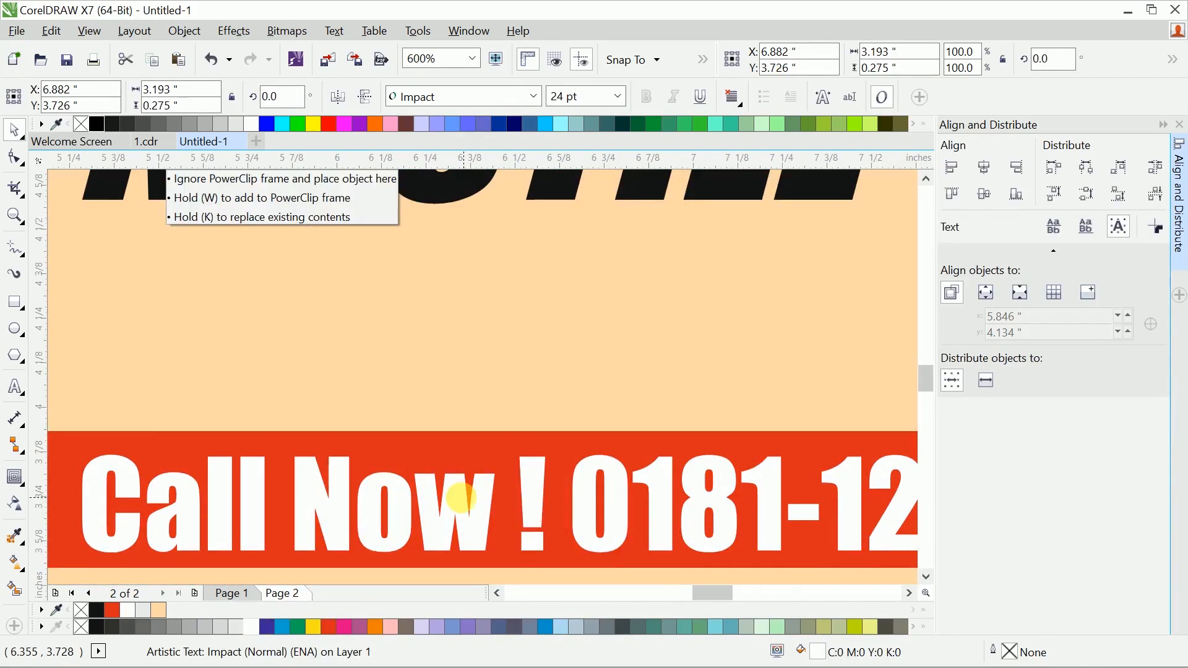
scroll(456, 493, "down", 4)
key("space")
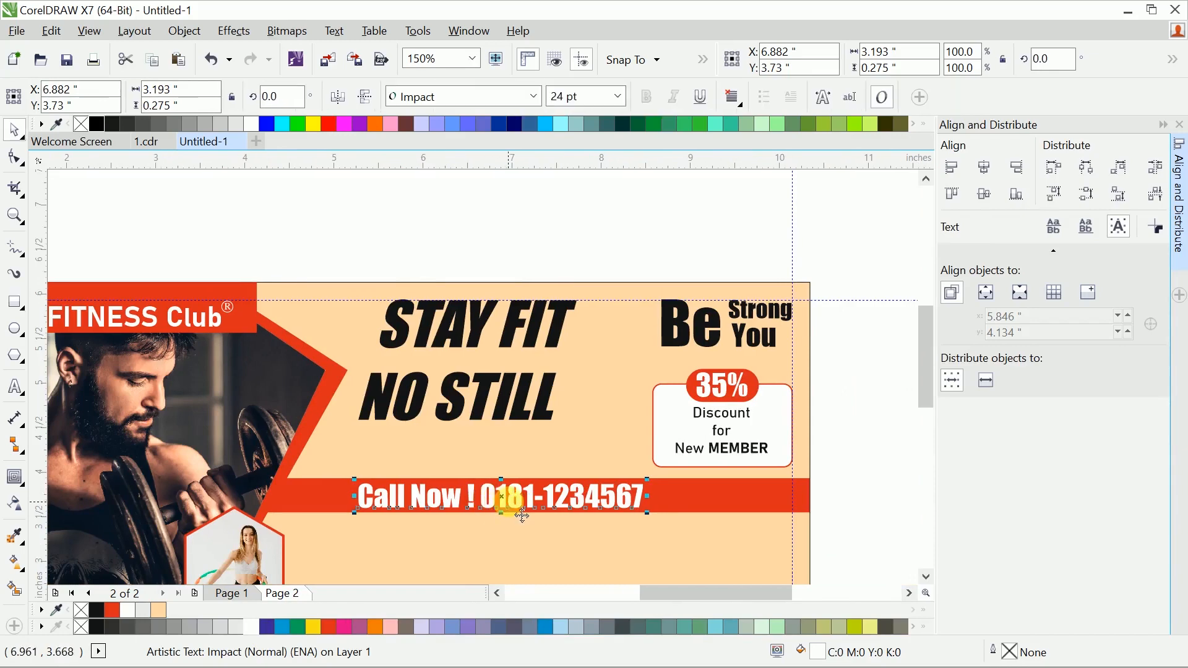
left_click_drag(480, 497, 647, 497)
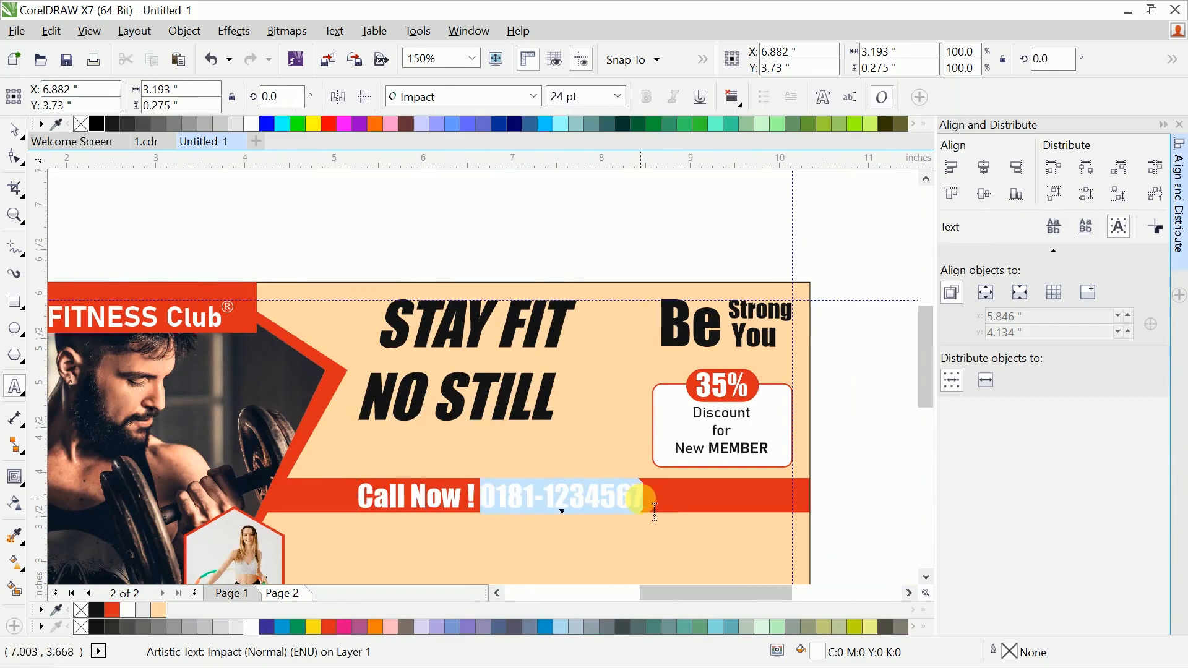
key("ctrl+space")
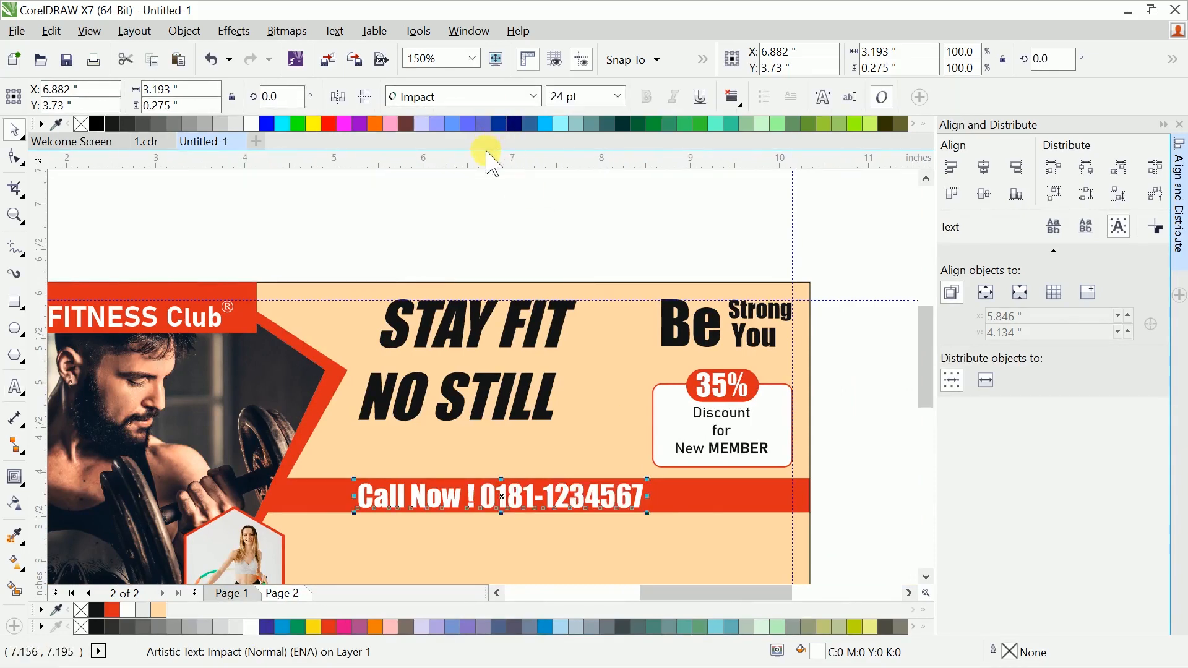
key("alt+Tab")
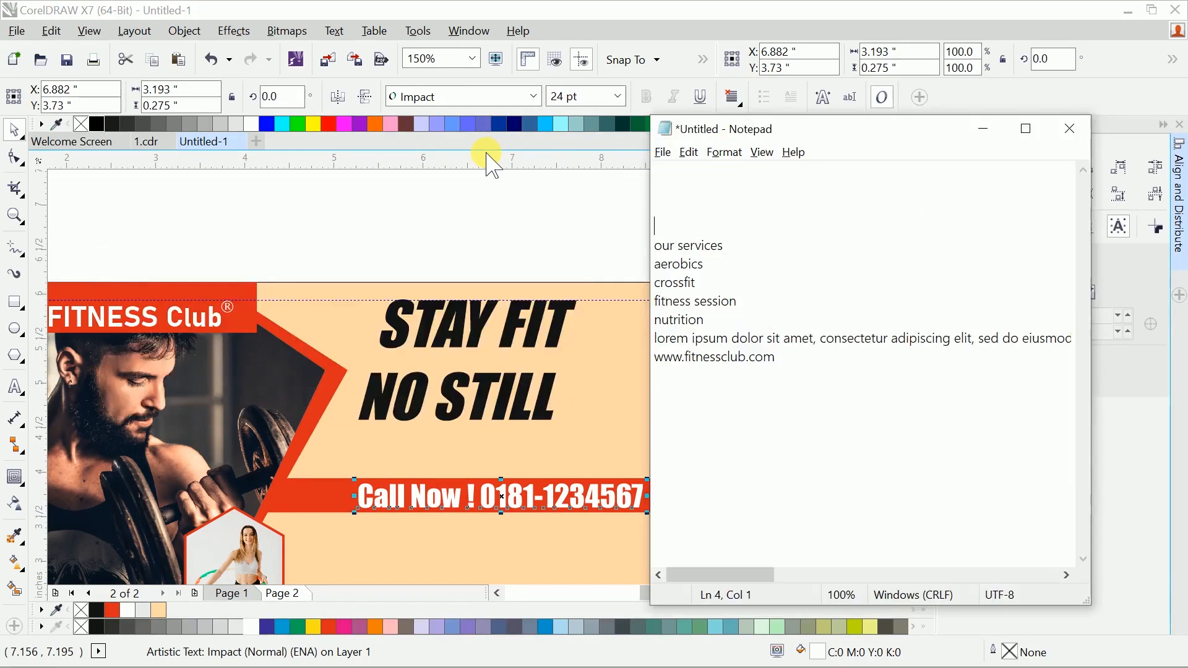
key("alt+Tab")
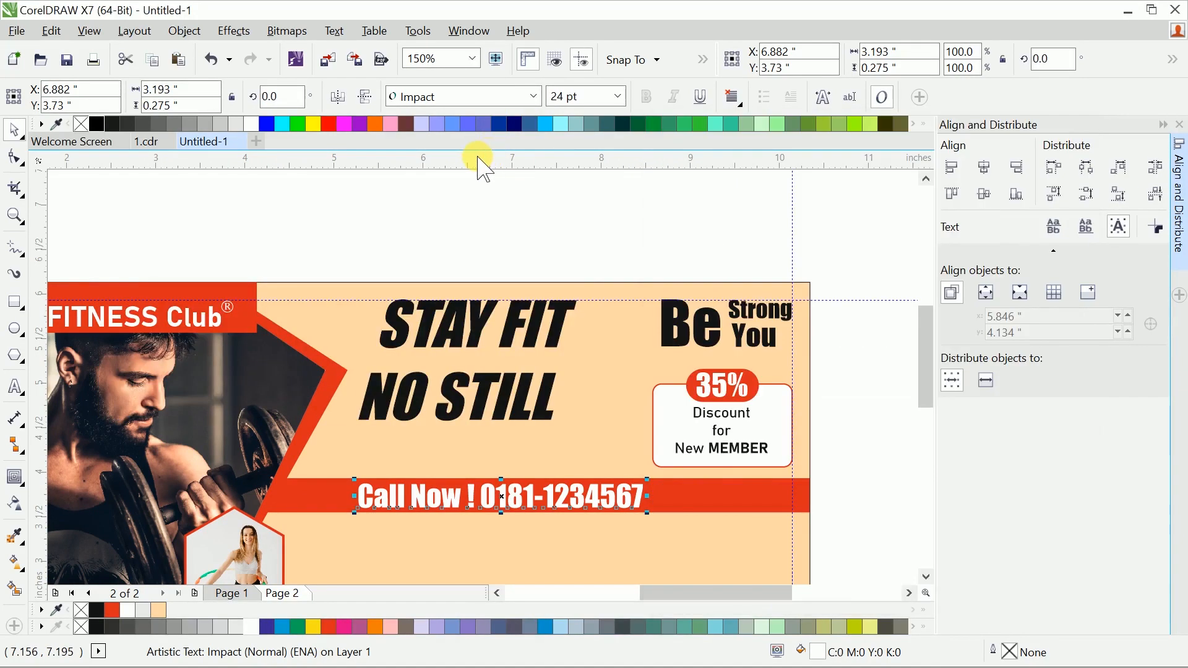
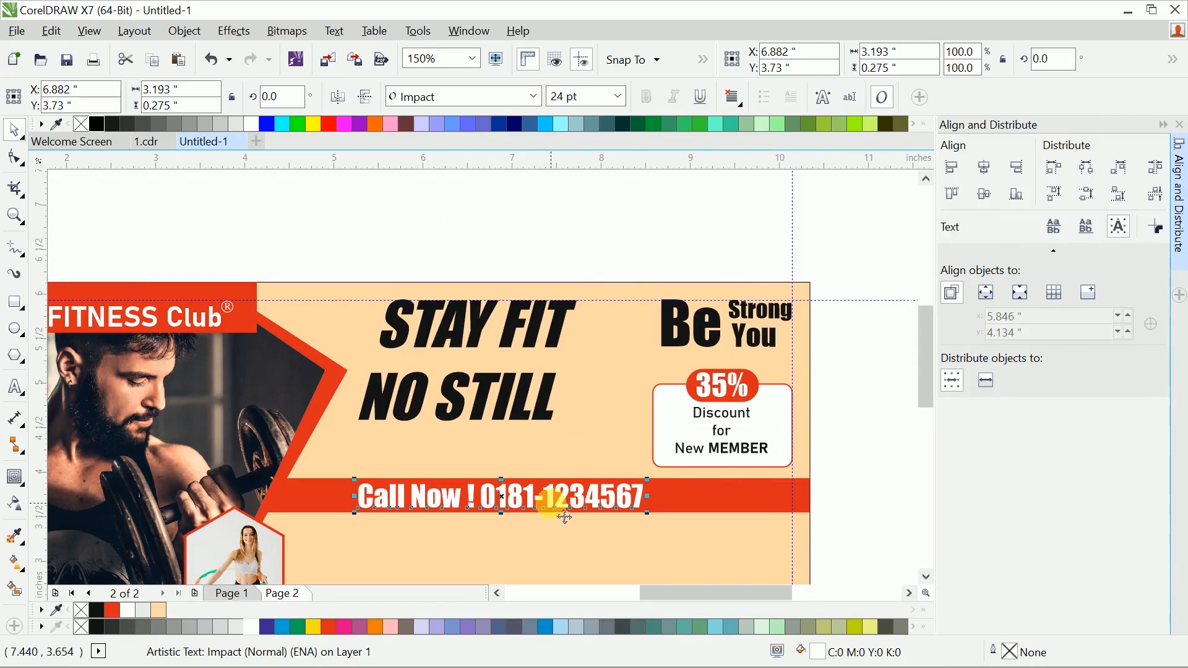
Try setting the phone number in Bahnschrift Bold and the whole "Call Now !" line in Bahnschrift Light
left_click_drag(495, 514, 650, 501)
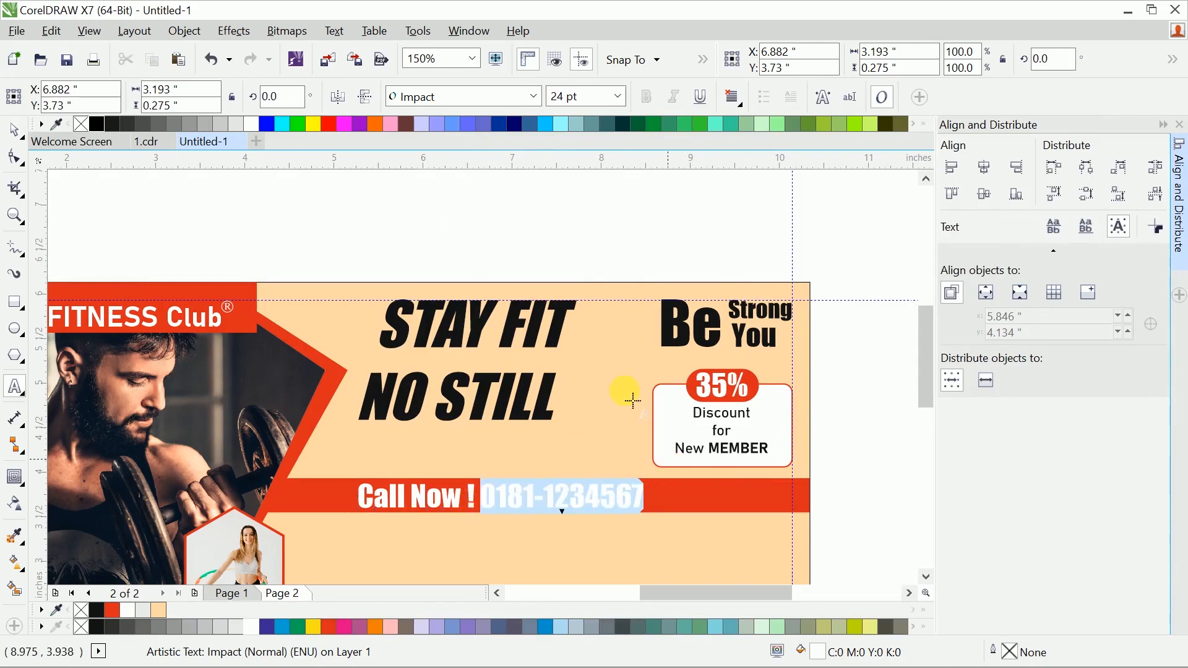
left_click(491, 97)
left_click(489, 160)
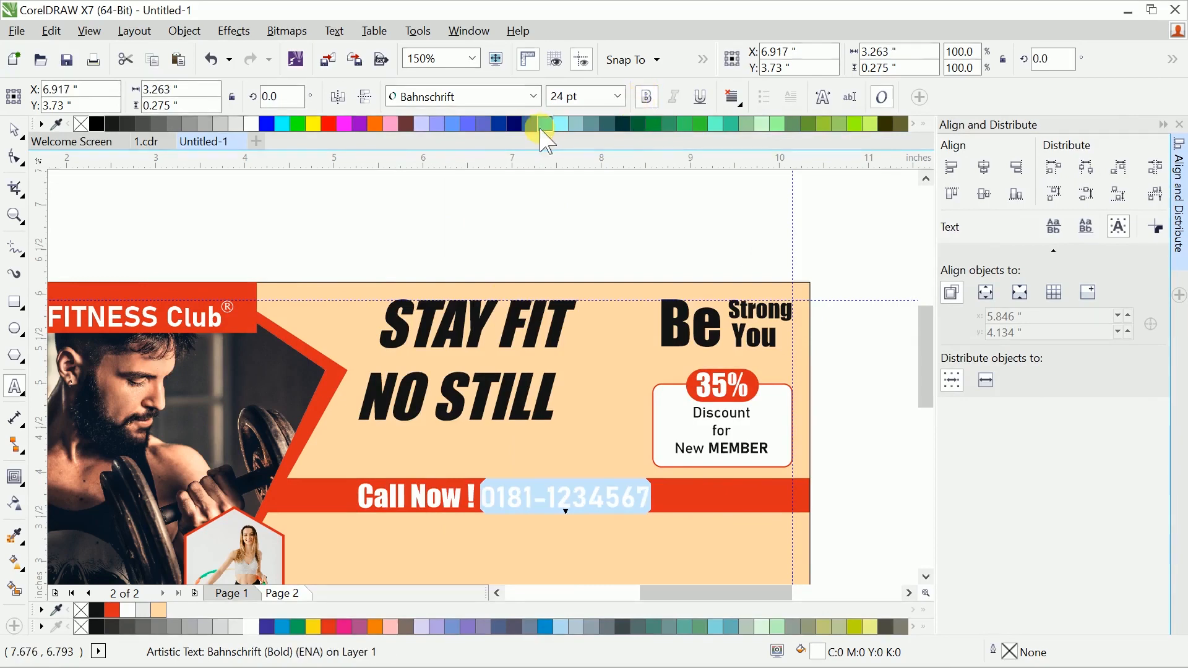
left_click(472, 98)
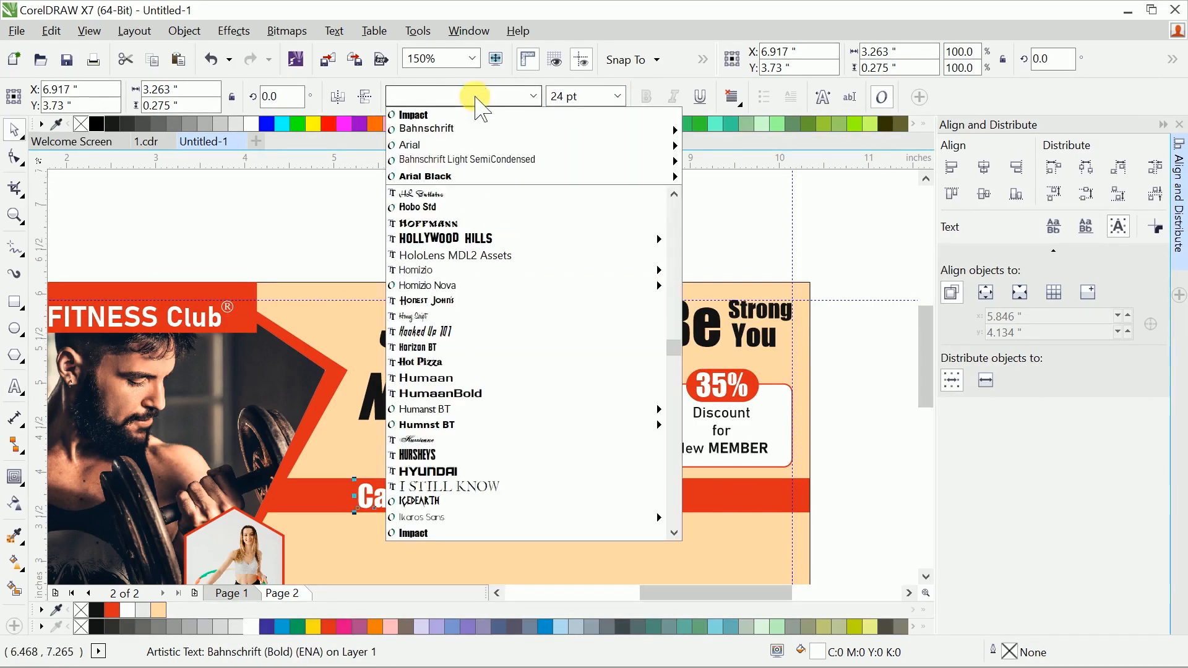
left_click(486, 124)
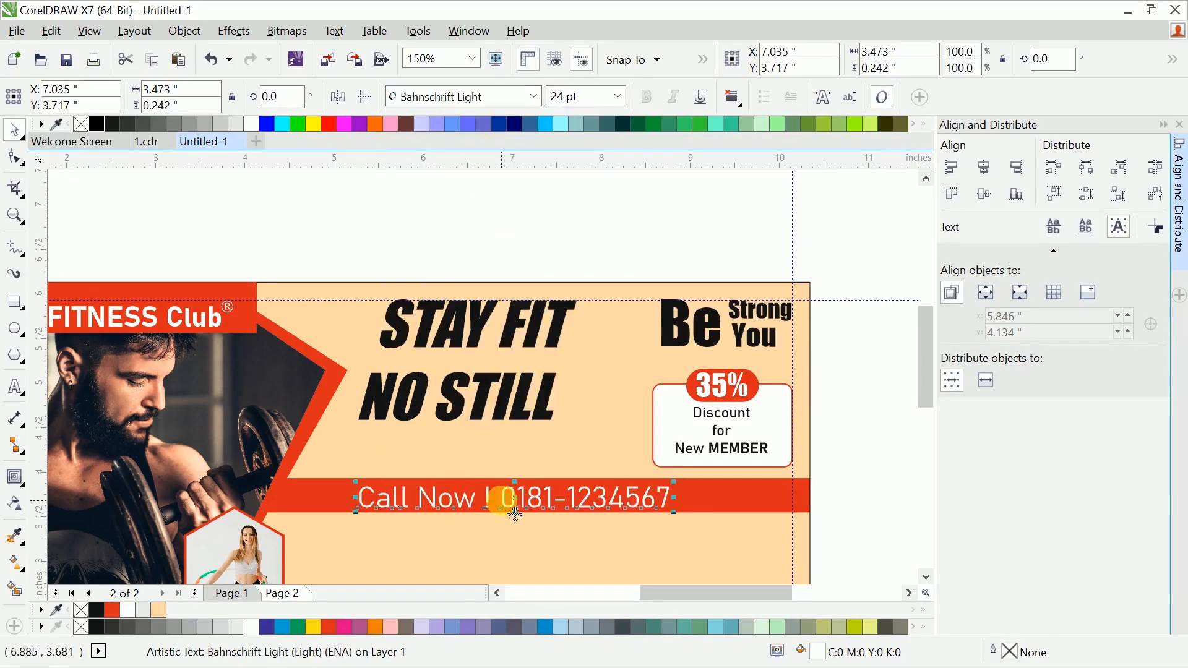
Set the "Call Now !" line in Bahnschrift Normal and make only its phone number bold
left_click(443, 96)
mouse_move(452, 152)
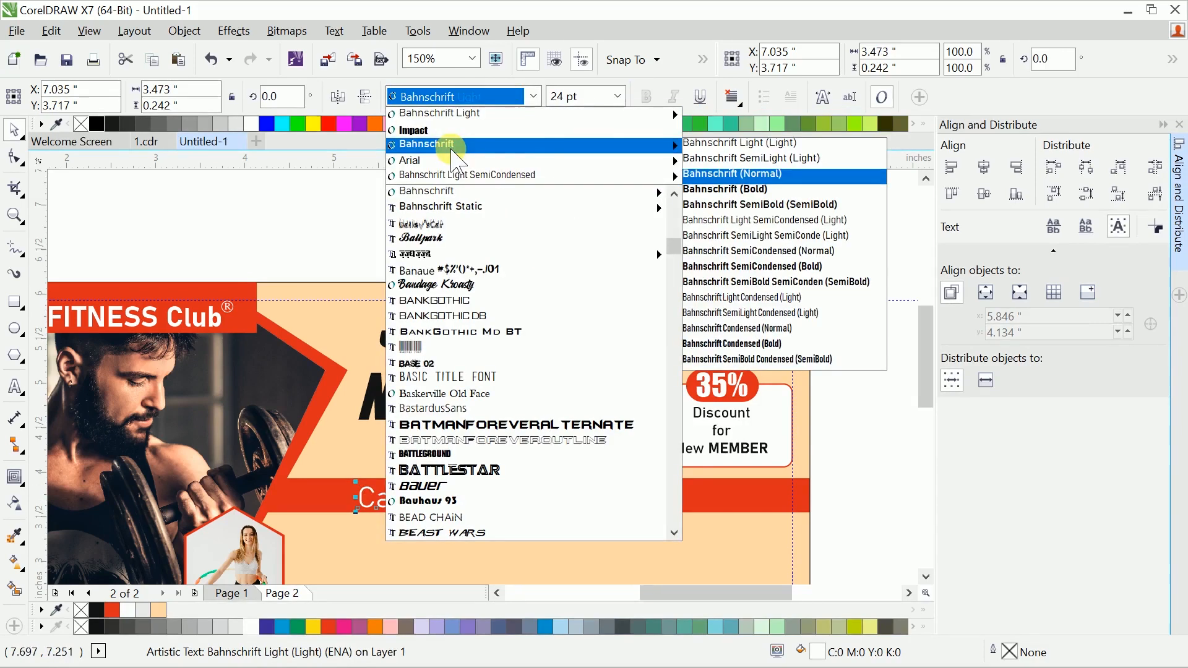
left_click(732, 174)
double_click(538, 492)
left_click_drag(515, 506, 698, 497)
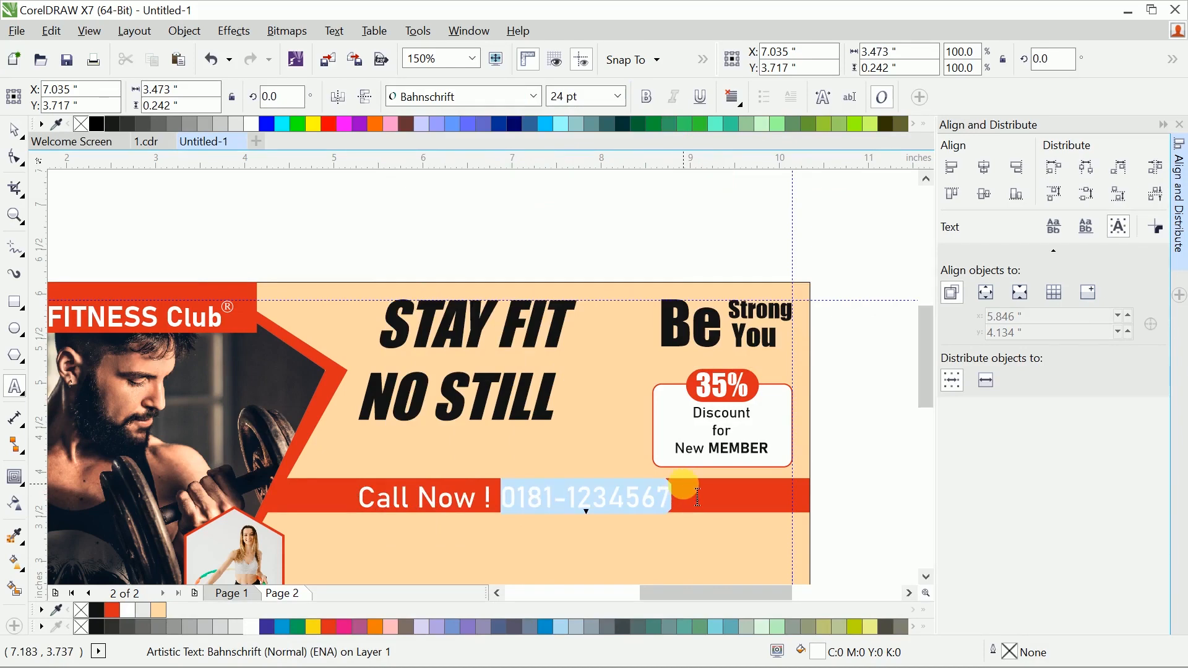
key("ctrl+b")
key("ctrl+space")
Move the contact line toward the photo and enlarge it, and make the red bar in the background's PowerClip tall enough to hold it
left_click_drag(380, 504, 268, 489)
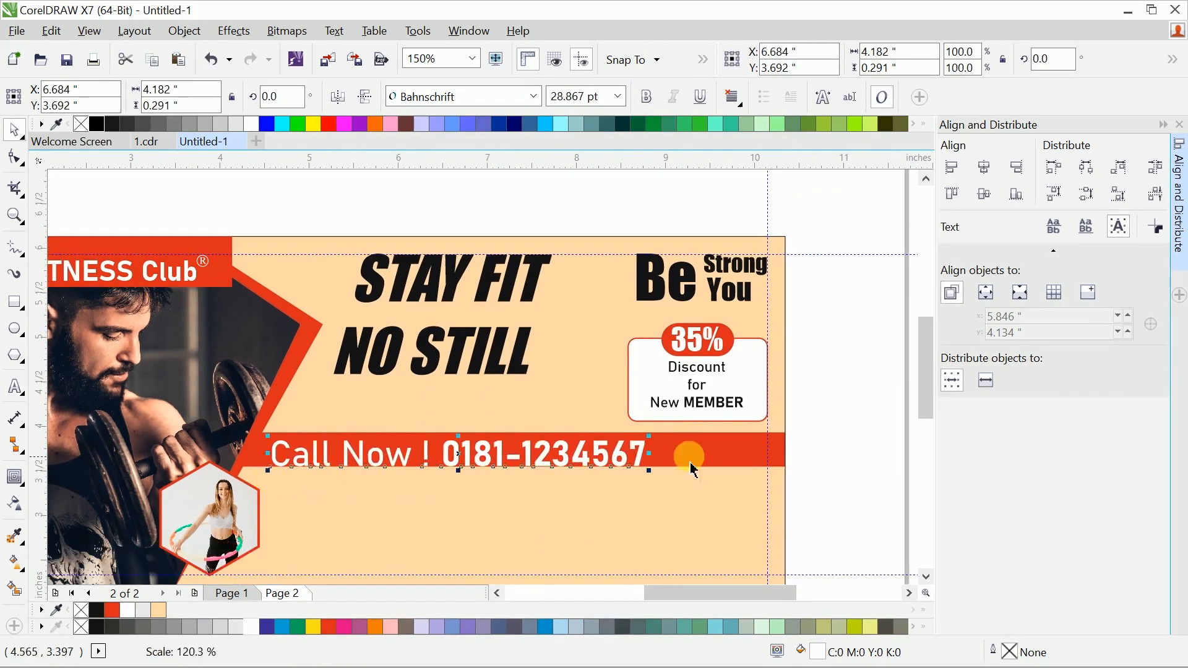
left_click_drag(663, 489, 785, 489)
left_click(795, 457)
scroll(762, 396, "down", 2)
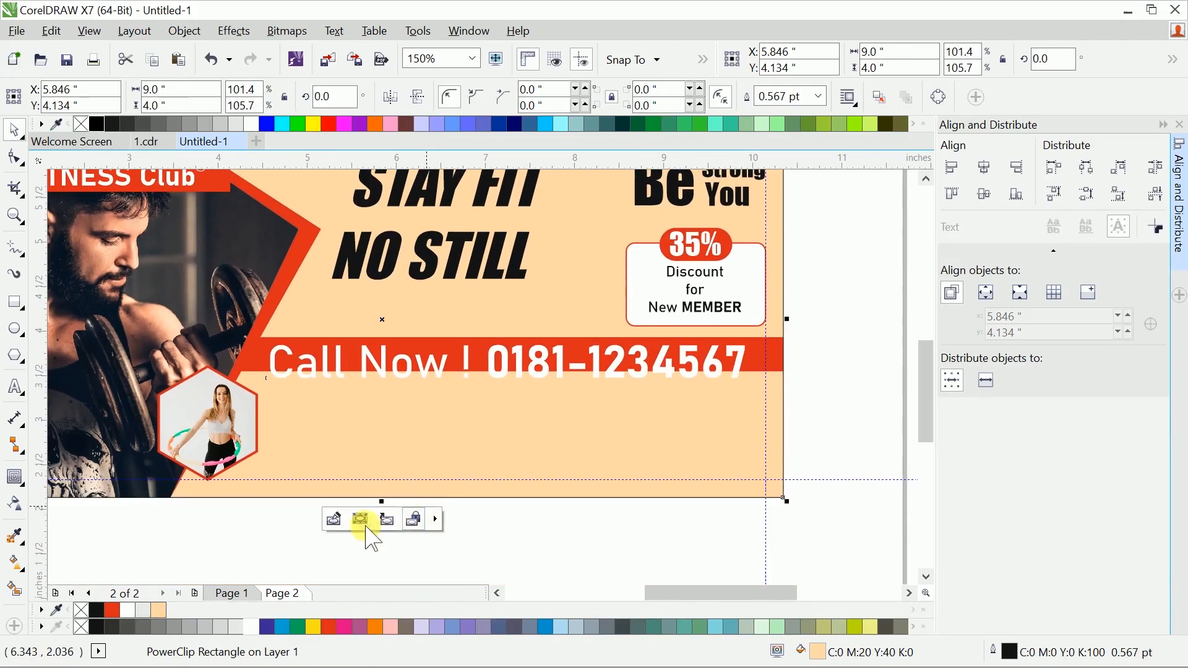
left_click(338, 518)
left_click(465, 365)
left_click_drag(513, 375, 513, 383)
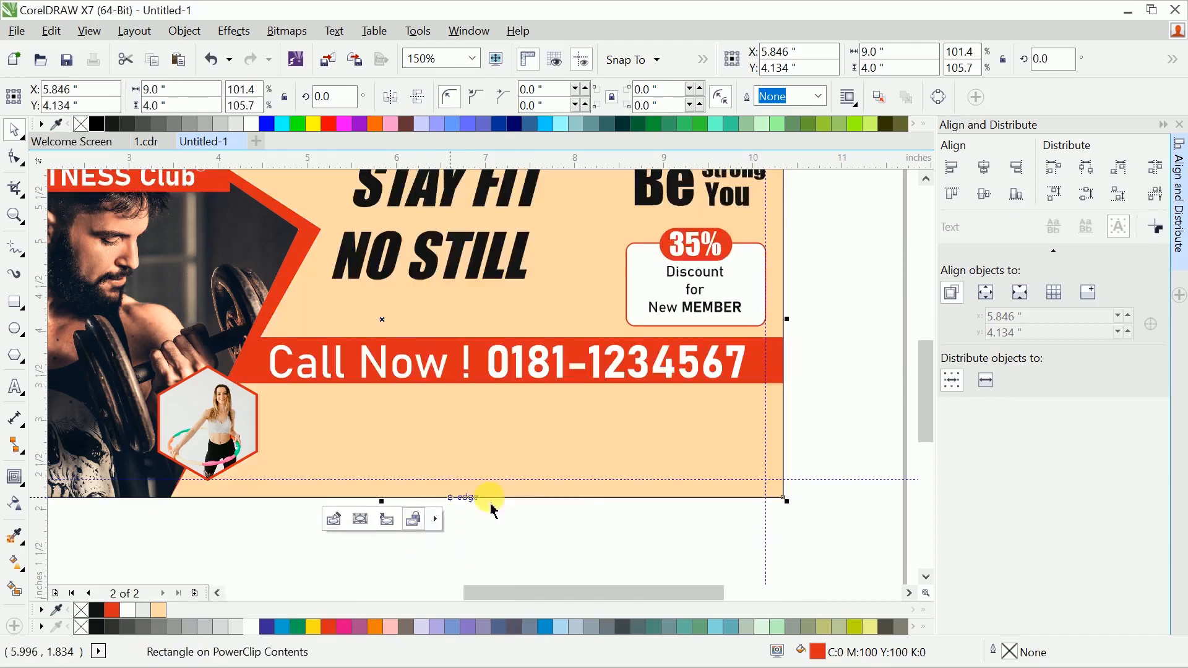
left_click(828, 404)
left_click_drag(740, 377, 777, 394)
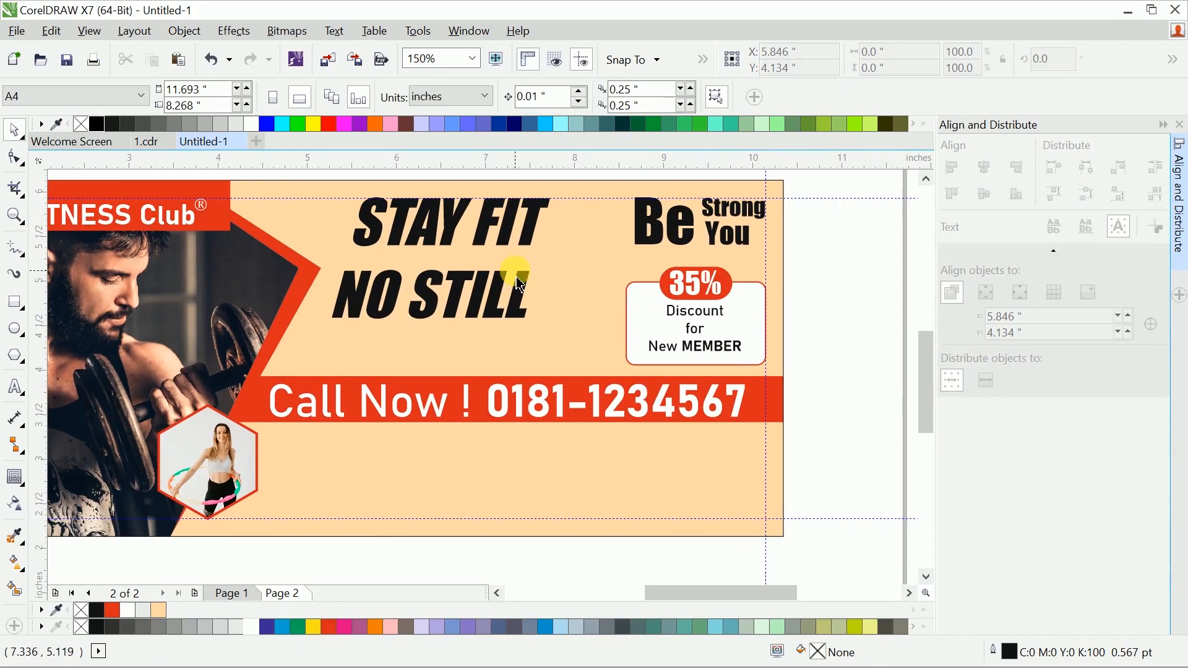
Cut "our services" from the Notepad text, paste it as artistic text below the red bar, and capitalize it as "Our Services"
key("super")
left_click(712, 644)
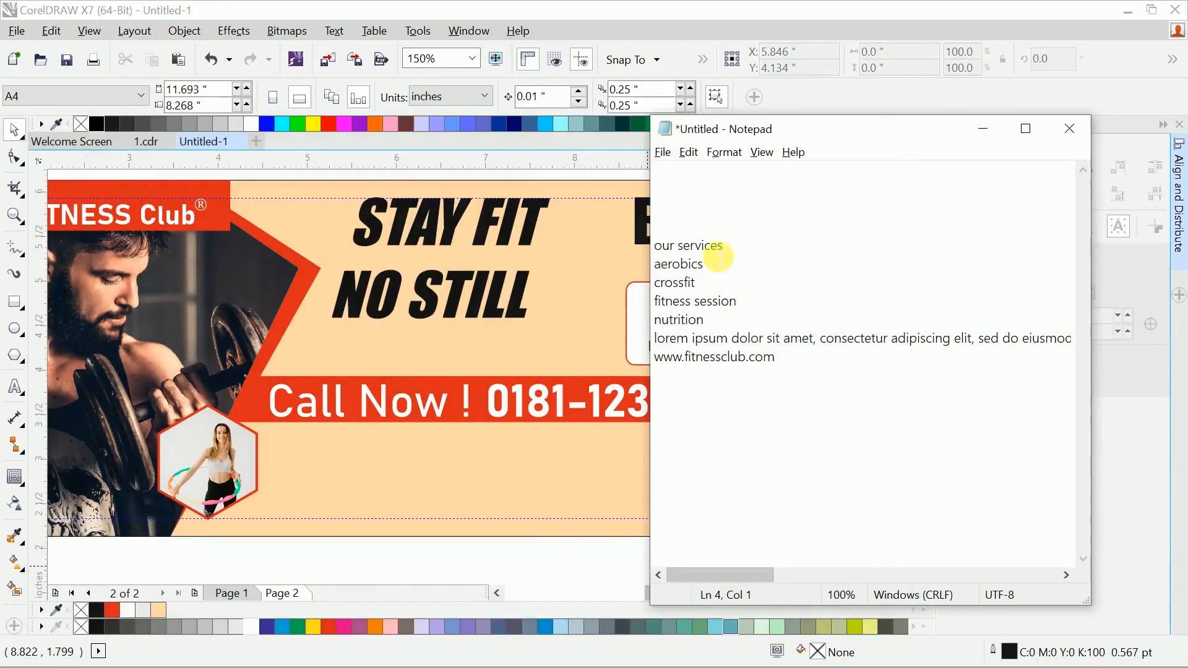
left_click_drag(736, 250, 672, 245)
key("ctrl+x")
left_click(403, 569)
key("F8")
scroll(371, 523, "up", 1)
left_click(366, 467)
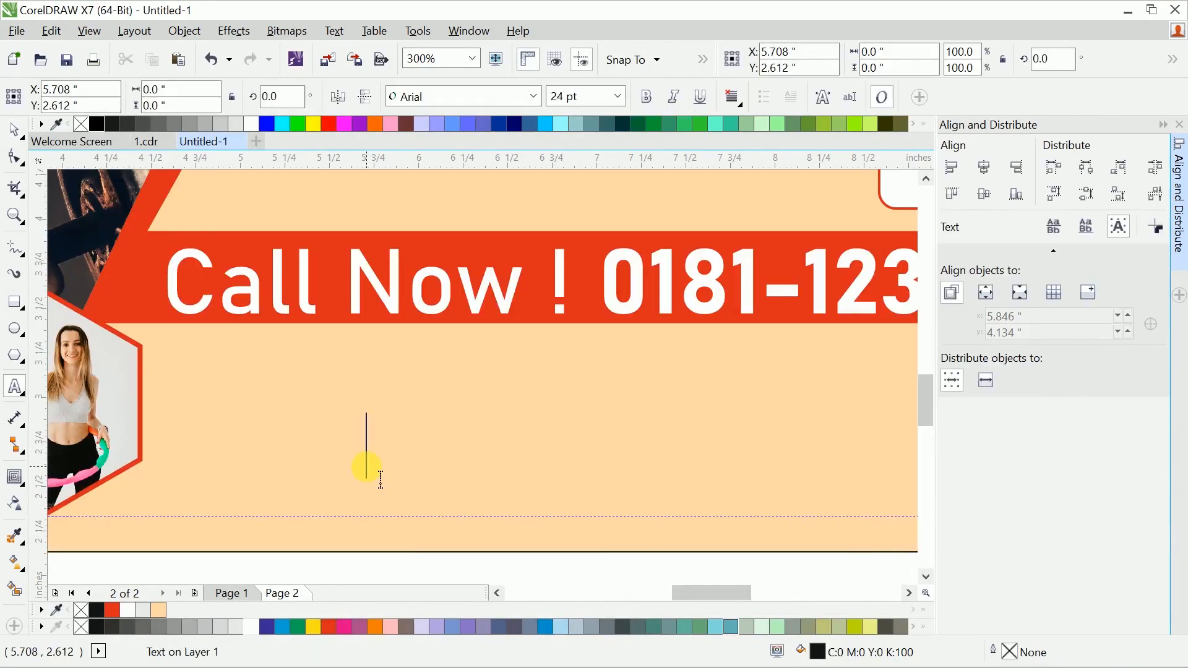
key("ctrl+v")
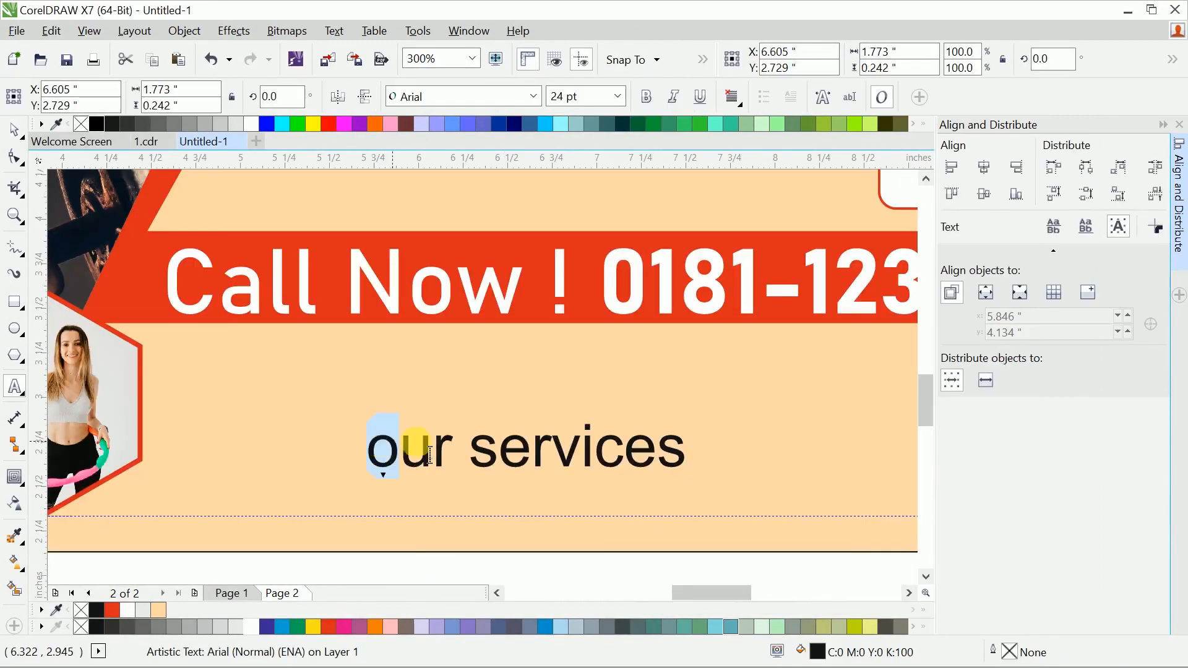
type("Our D")
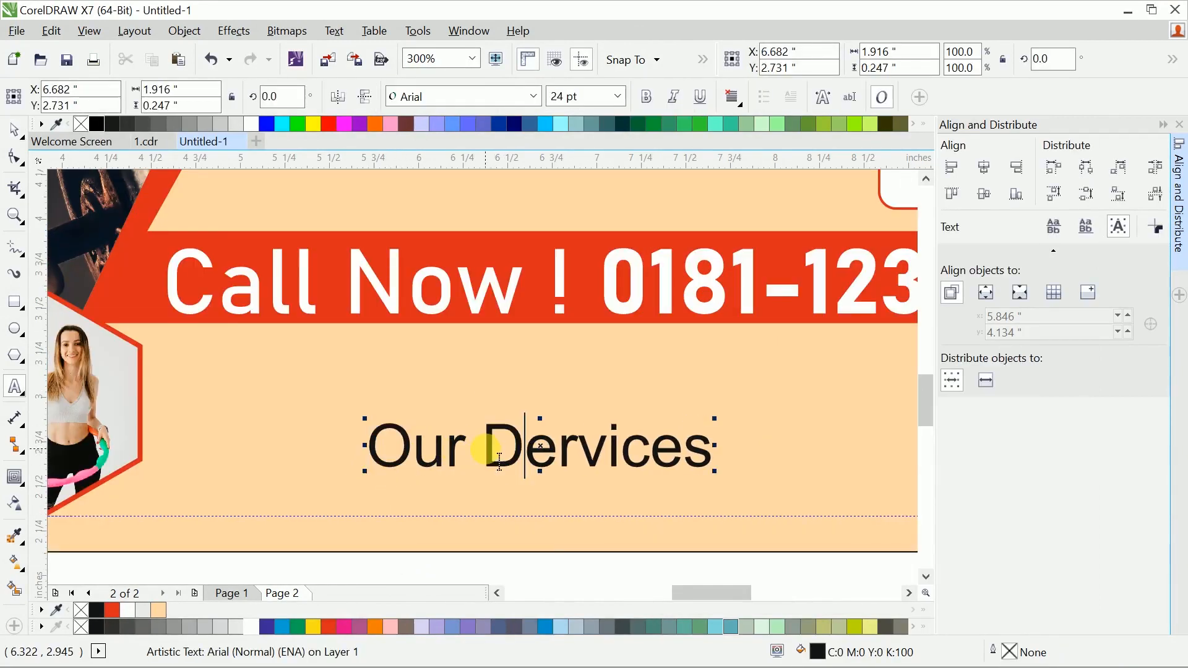
key("BackSpace")
type("S")
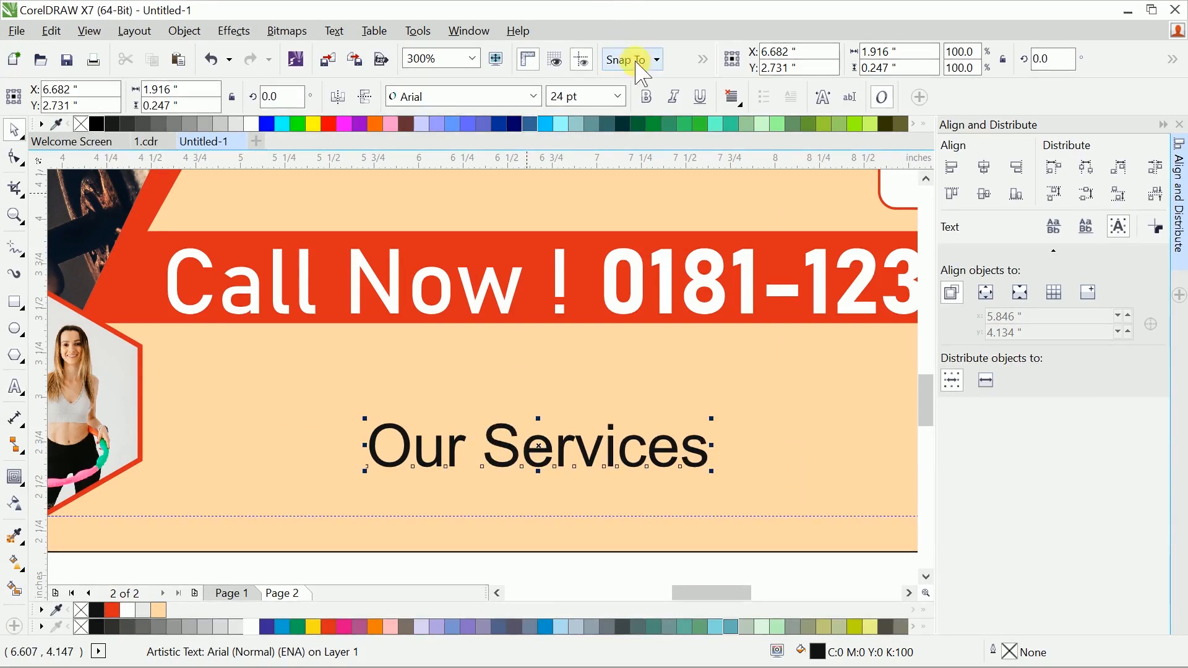
Set "Our Services" in bold Bahnschrift, shrink it to about 10 pt, and place it just below the start of the "Call Now !" line
left_click(646, 96)
left_click(532, 96)
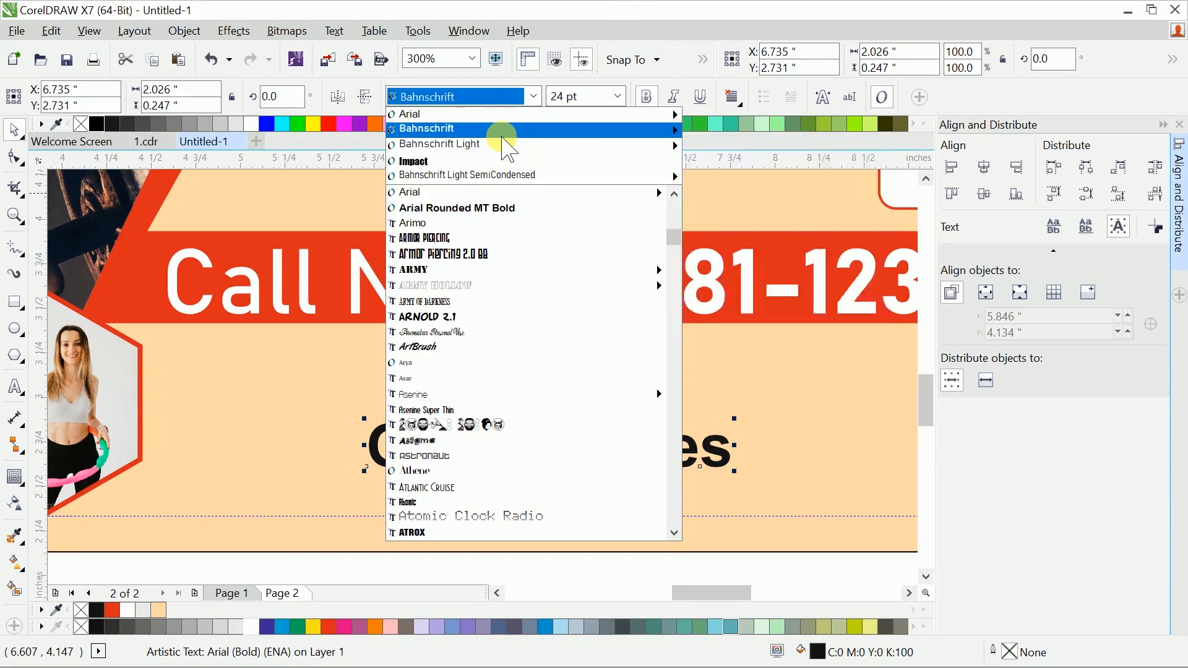
left_click(501, 130)
left_click_drag(521, 455, 333, 373)
left_click_drag(520, 401, 447, 364)
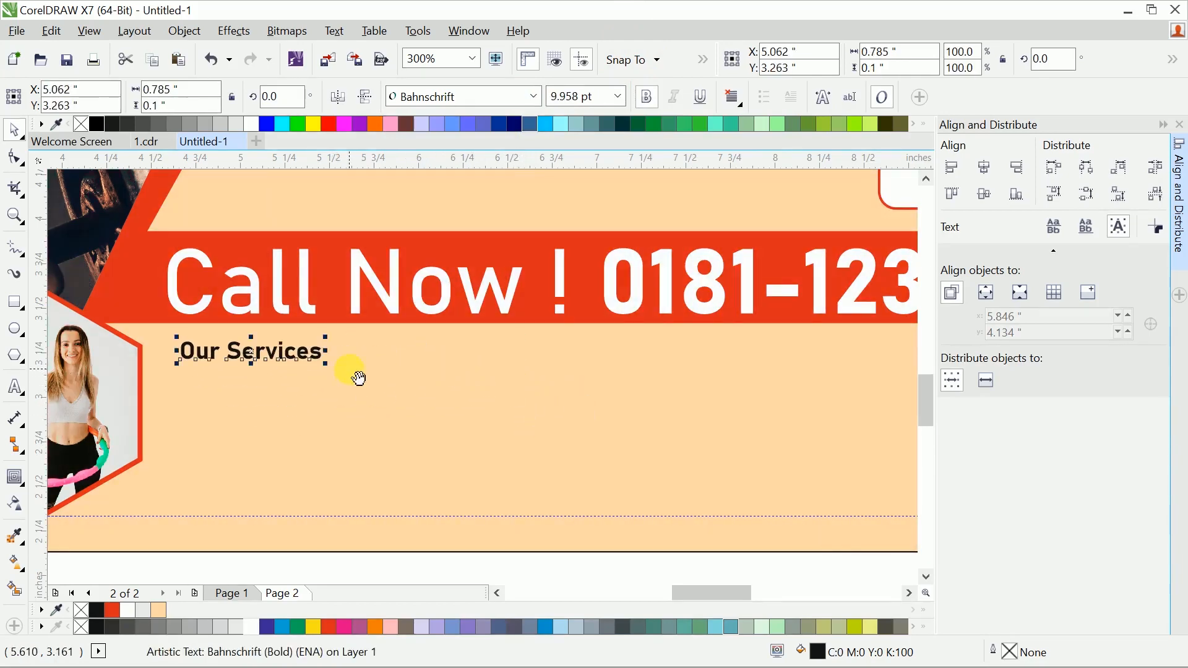
left_click_drag(284, 382, 310, 379)
Cut the four service names from Notepad, paste them into a paragraph frame below "Our Services", and lengthen it to about 0.87 inches
key("super")
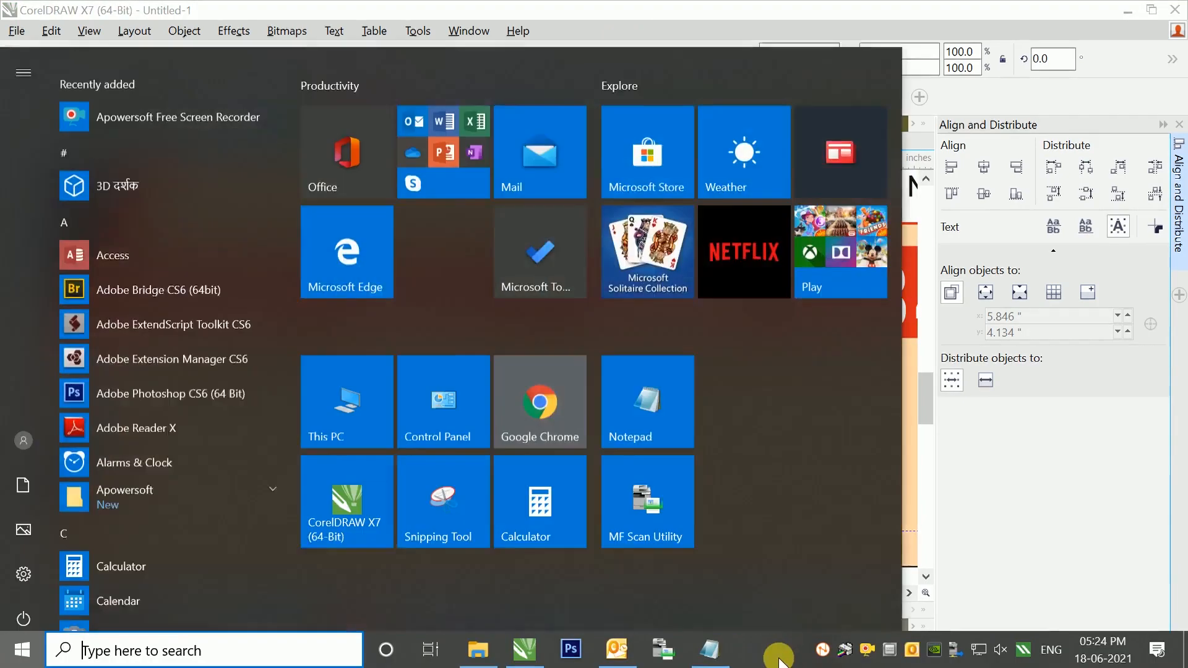
left_click(709, 650)
left_click_drag(655, 264, 718, 322)
key("ctrl+x")
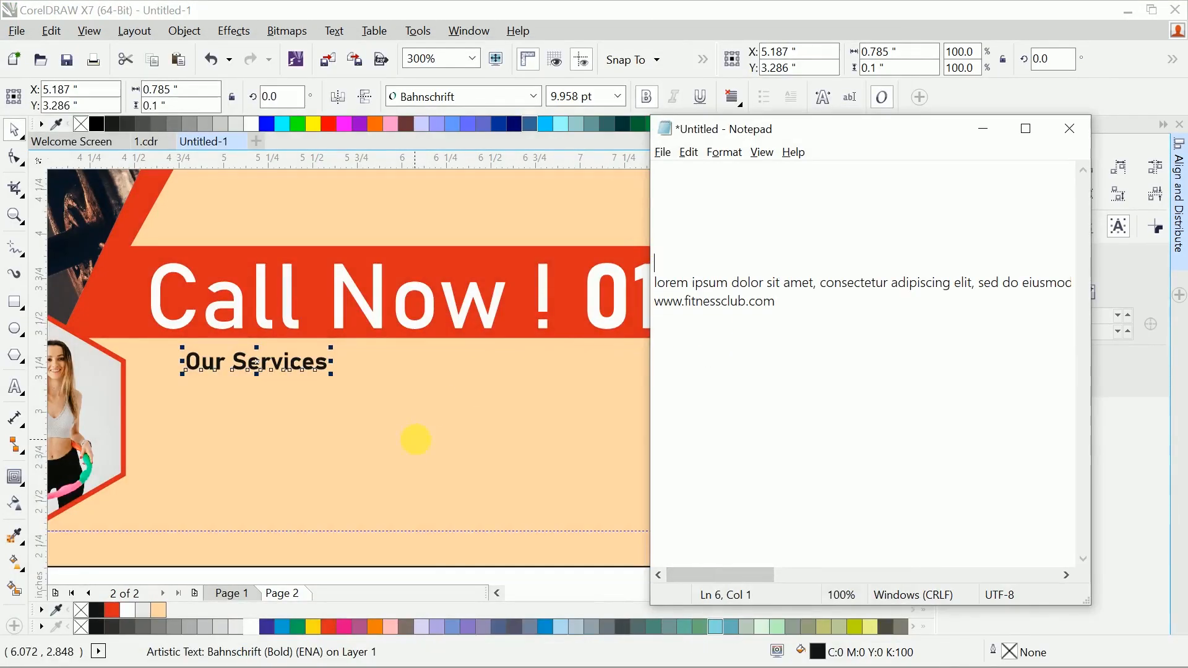
left_click(437, 379)
key("F8")
left_click_drag(238, 333, 472, 469)
key("ctrl+v")
key("Escape")
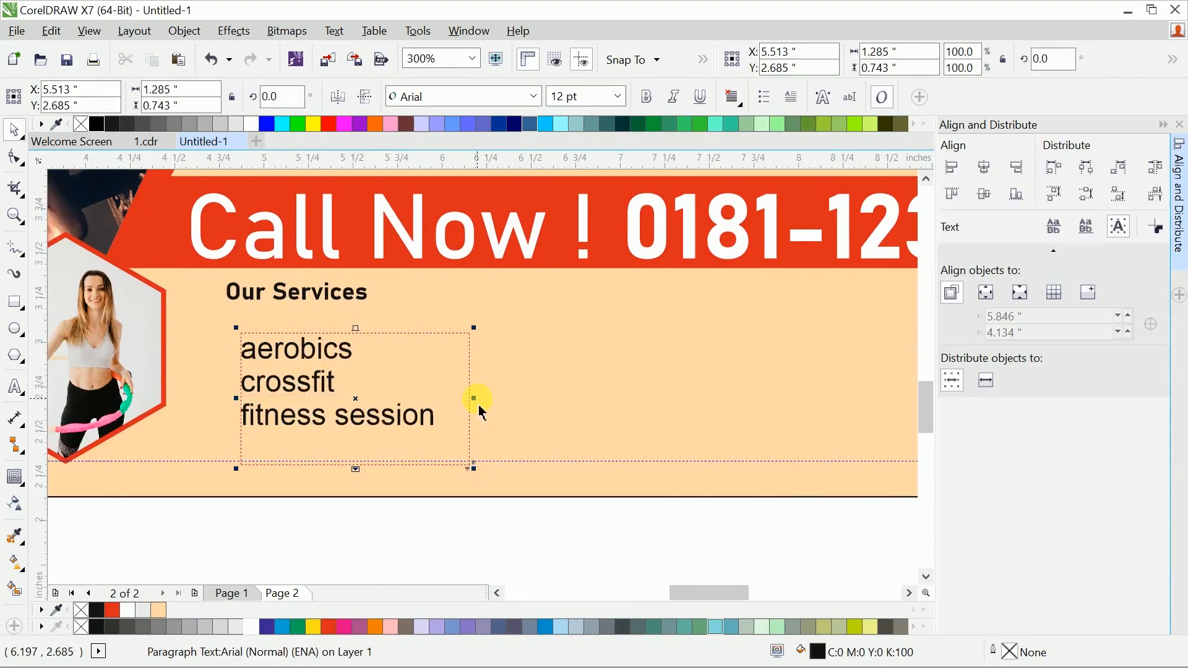
left_click_drag(362, 477, 371, 490)
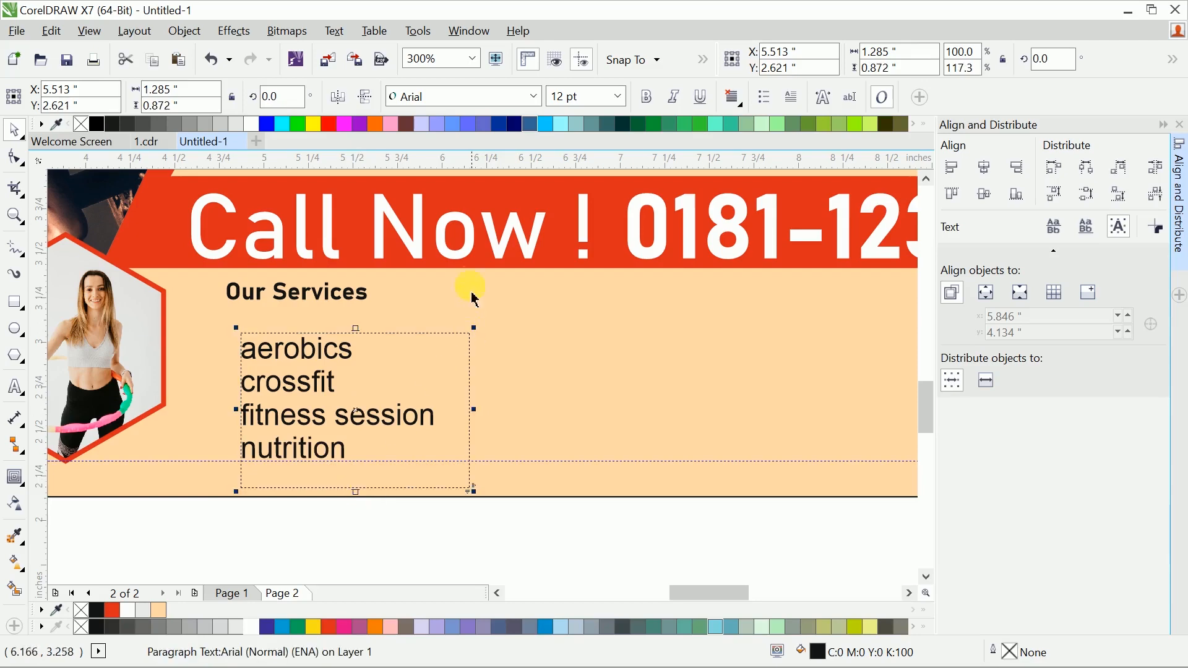
Set the services list in bold Bahnschrift and change its text to Title Case
left_click(492, 97)
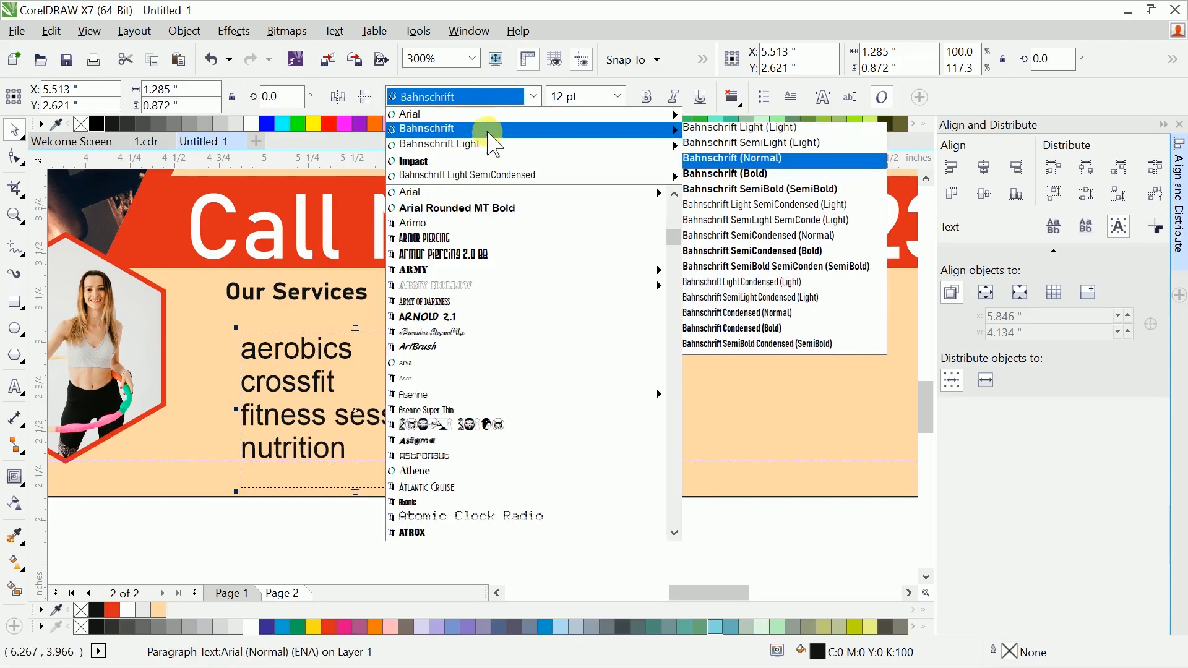
left_click(491, 124)
left_click(646, 98)
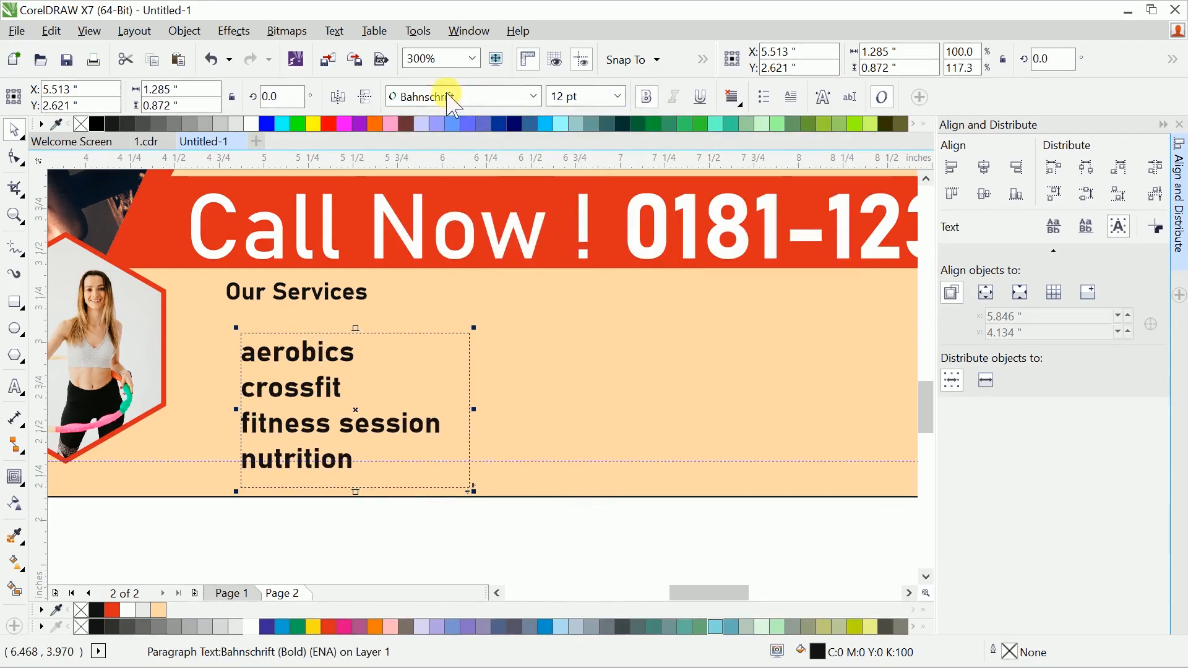
left_click(342, 34)
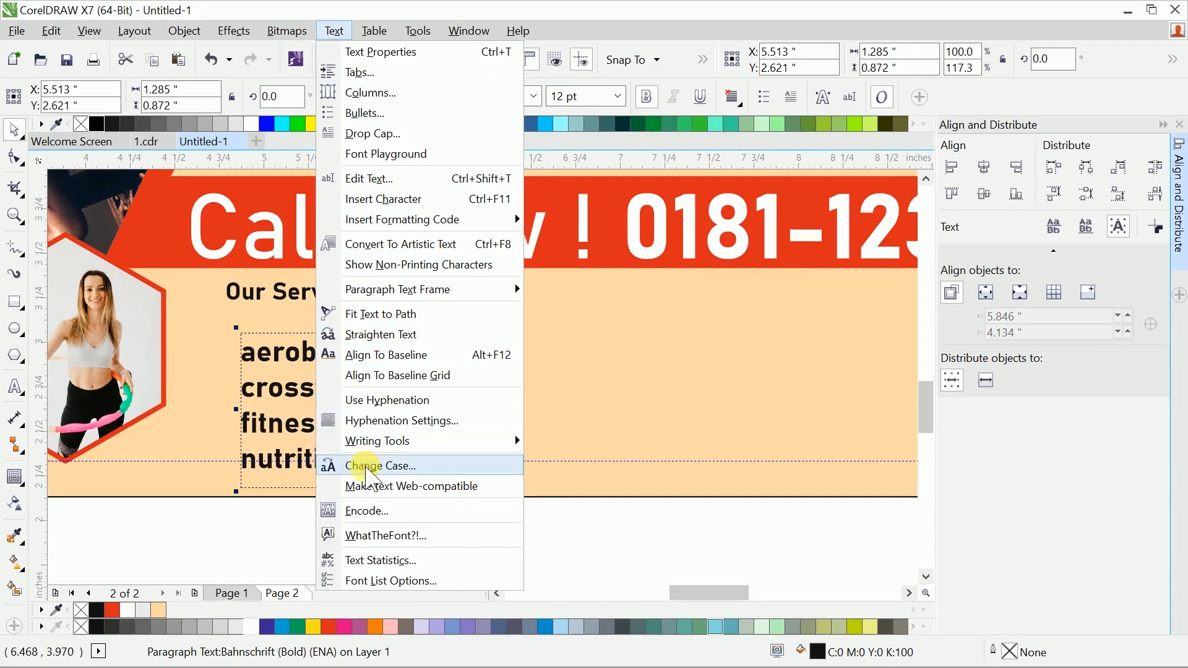
left_click(371, 465)
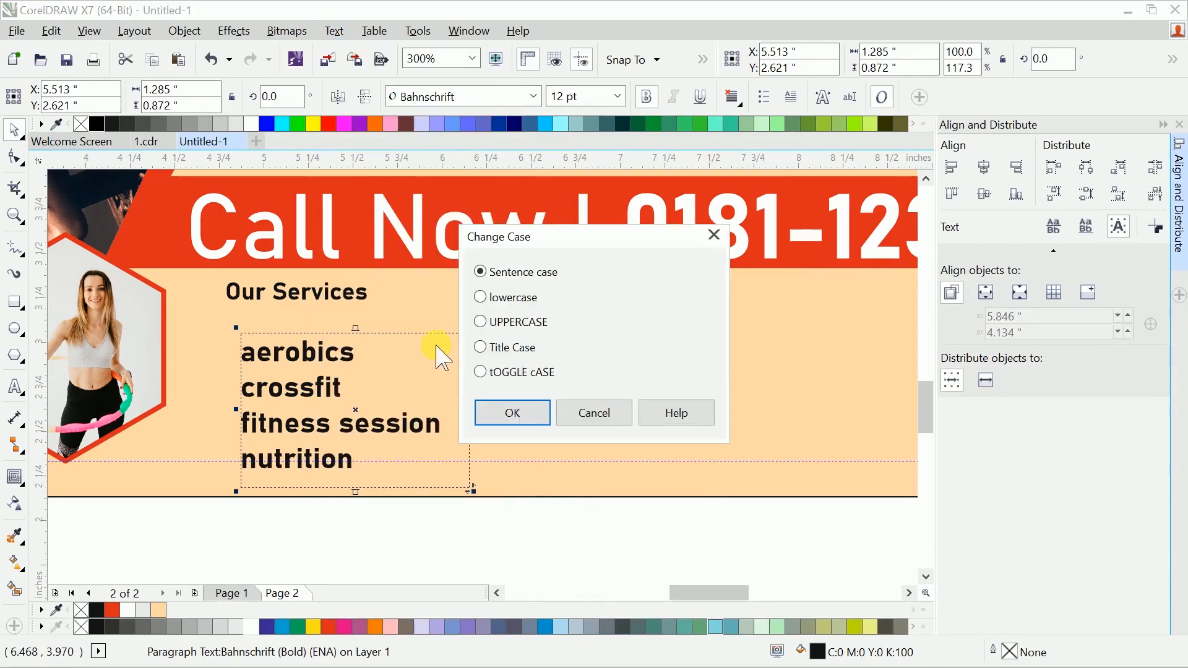
left_click(508, 413)
Remove the bold from the services list and set its font size to 8 pt
left_click(647, 98)
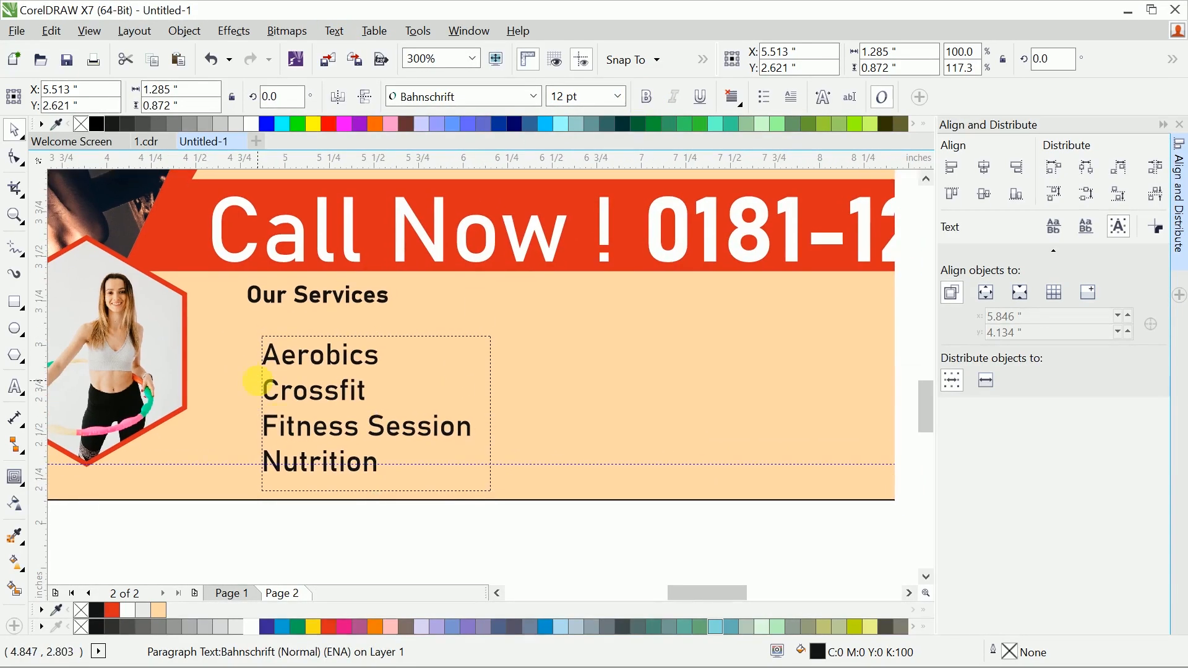
left_click(396, 422)
left_click(617, 97)
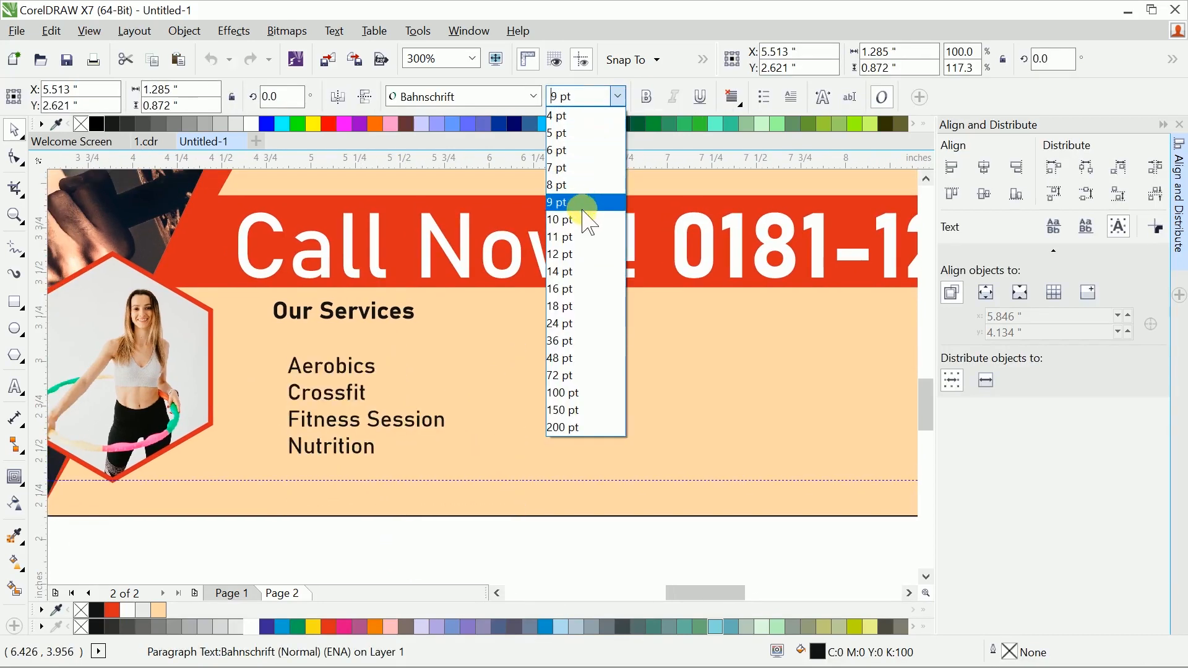
left_click(582, 185)
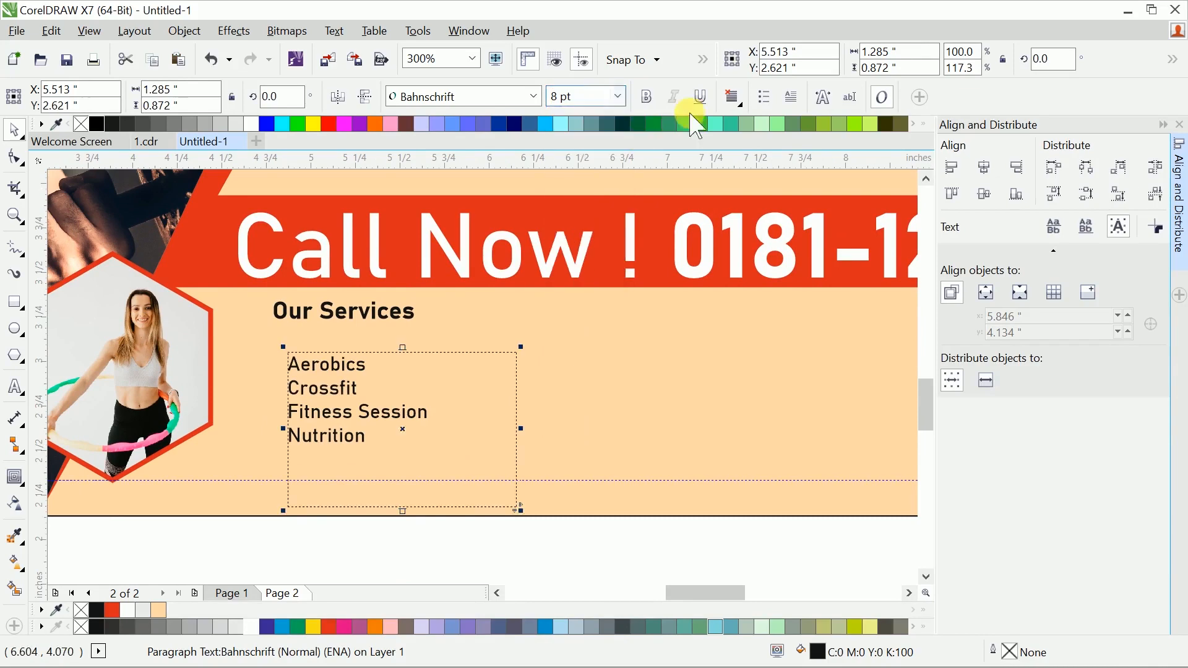
Give the services list hollow square Wingdings bullets and move it up closer beneath the "Our Services" heading
left_click(764, 98)
scroll(512, 337, "left", 2)
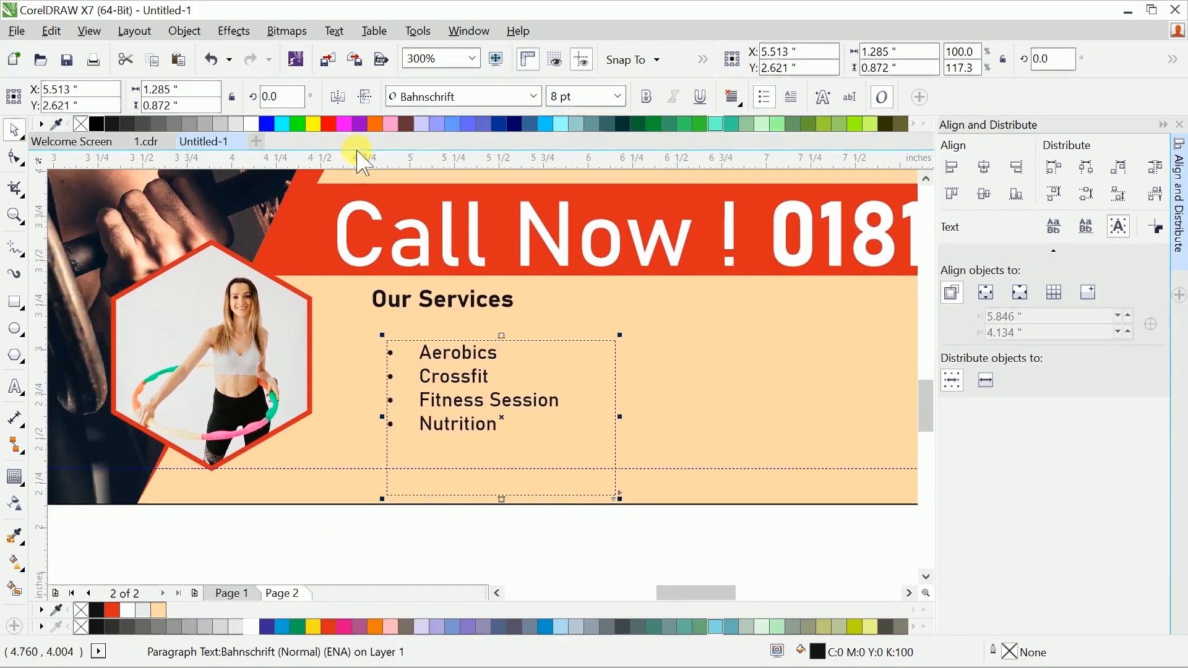
left_click(335, 31)
left_click(349, 109)
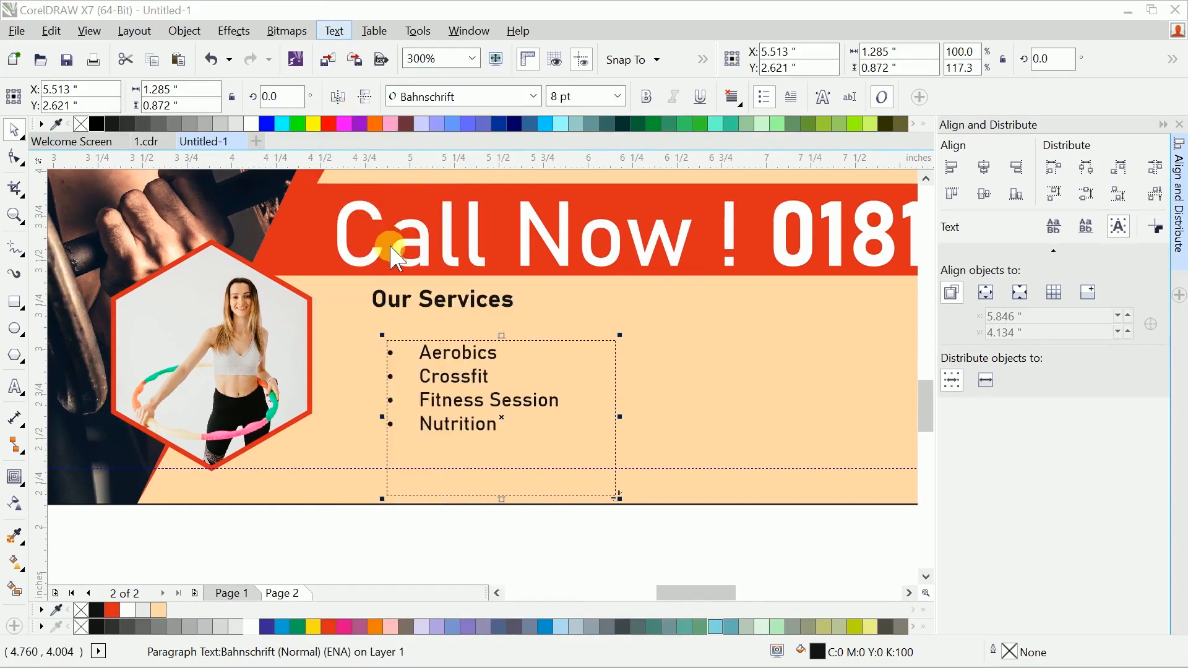
left_click(368, 281)
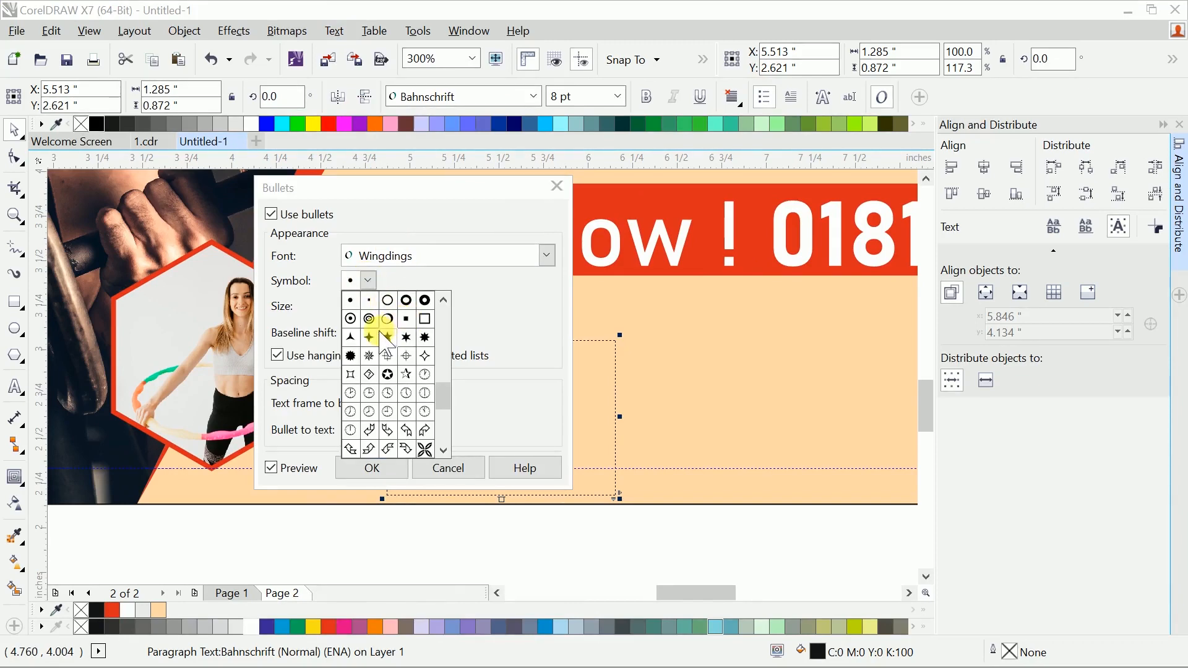
left_click_drag(443, 391, 443, 380)
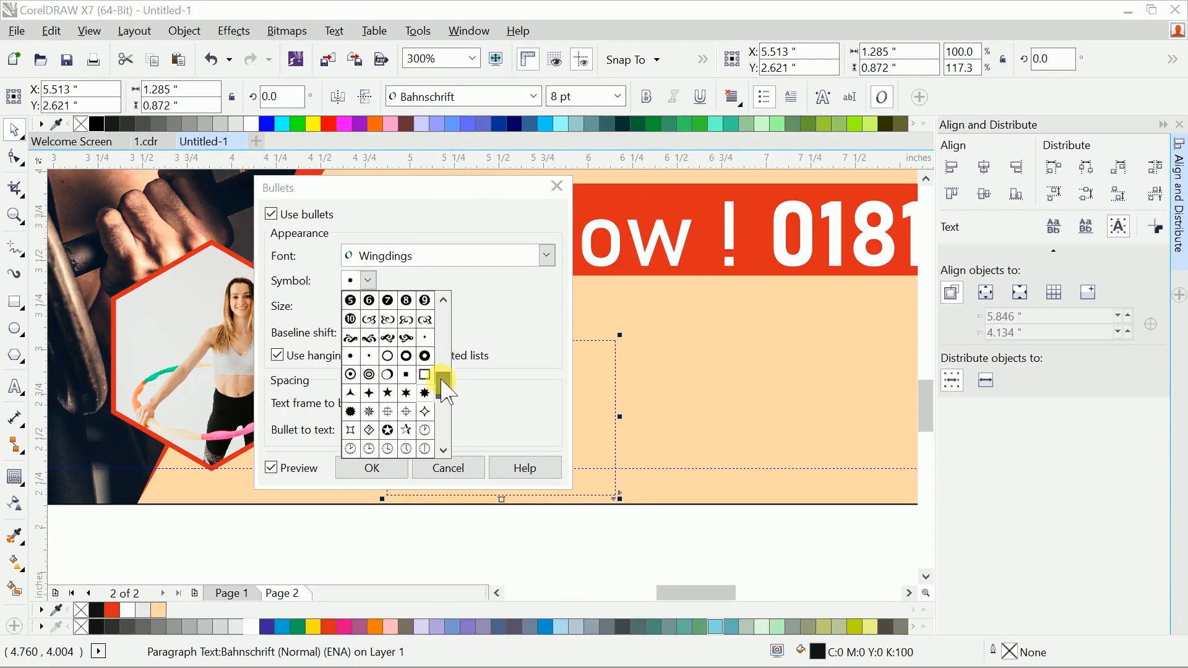
scroll(443, 403, "down", 3)
scroll(439, 394, "up", 2)
left_click(425, 357)
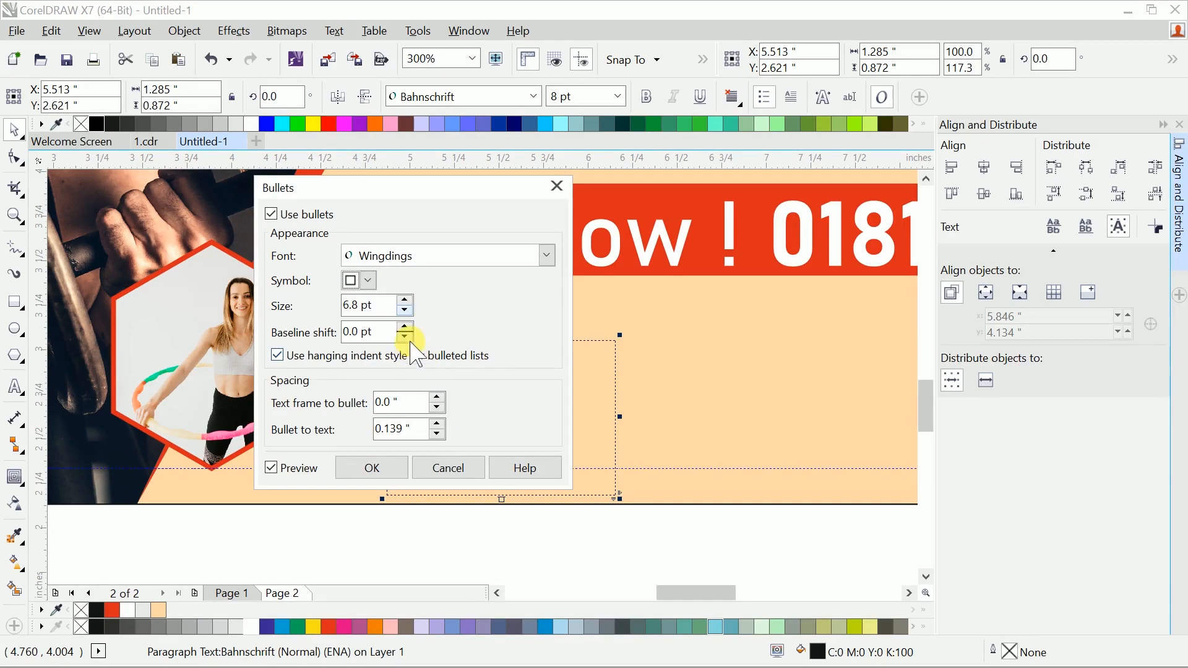
left_click(410, 475)
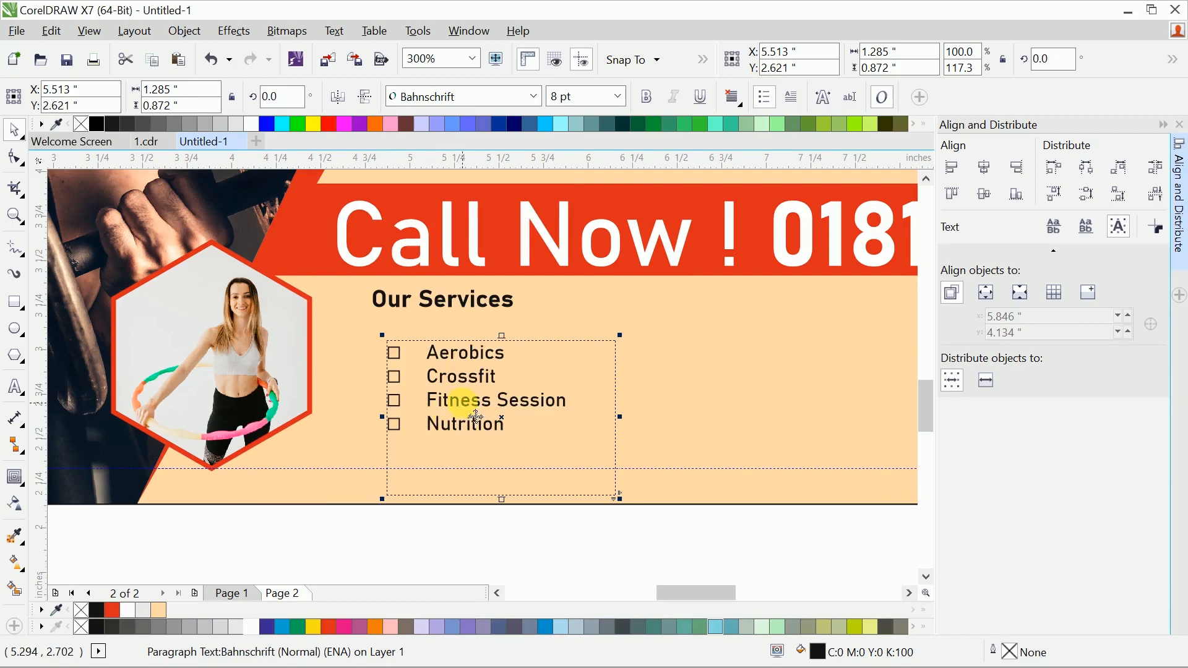
left_click_drag(483, 392, 469, 380)
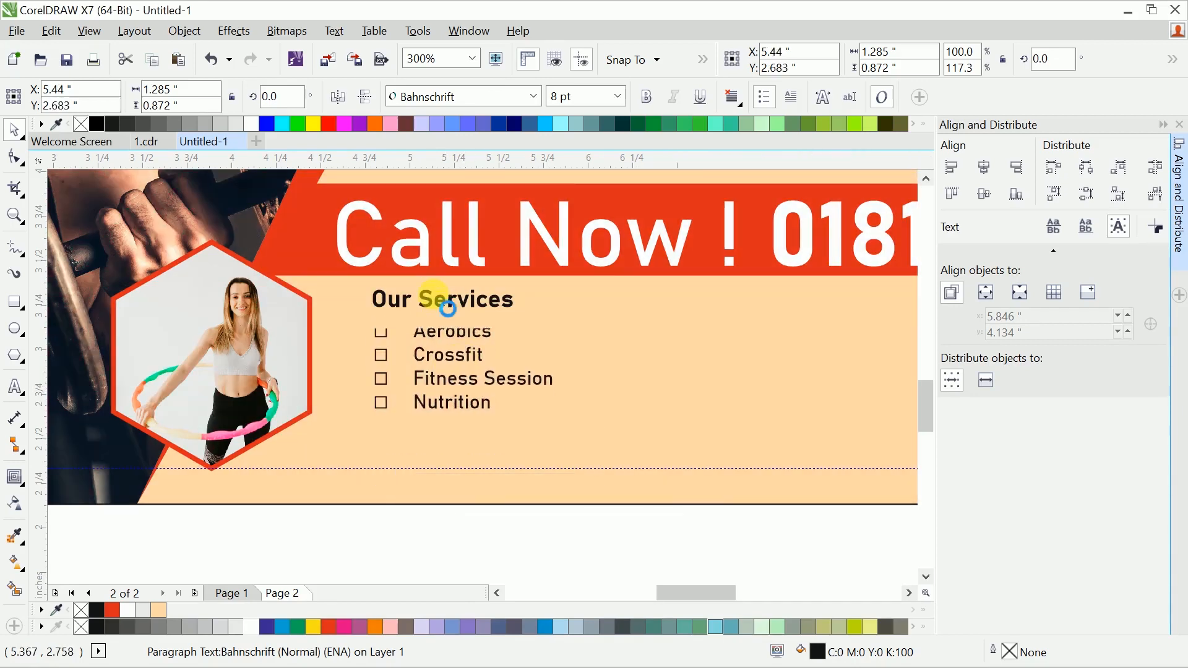
Align the services list frame's left edge with the "Our Services" heading and shorten the frame to about 0.57 inches high
left_click(447, 299, "shift")
left_click(947, 165)
left_click(565, 488)
left_click(544, 443)
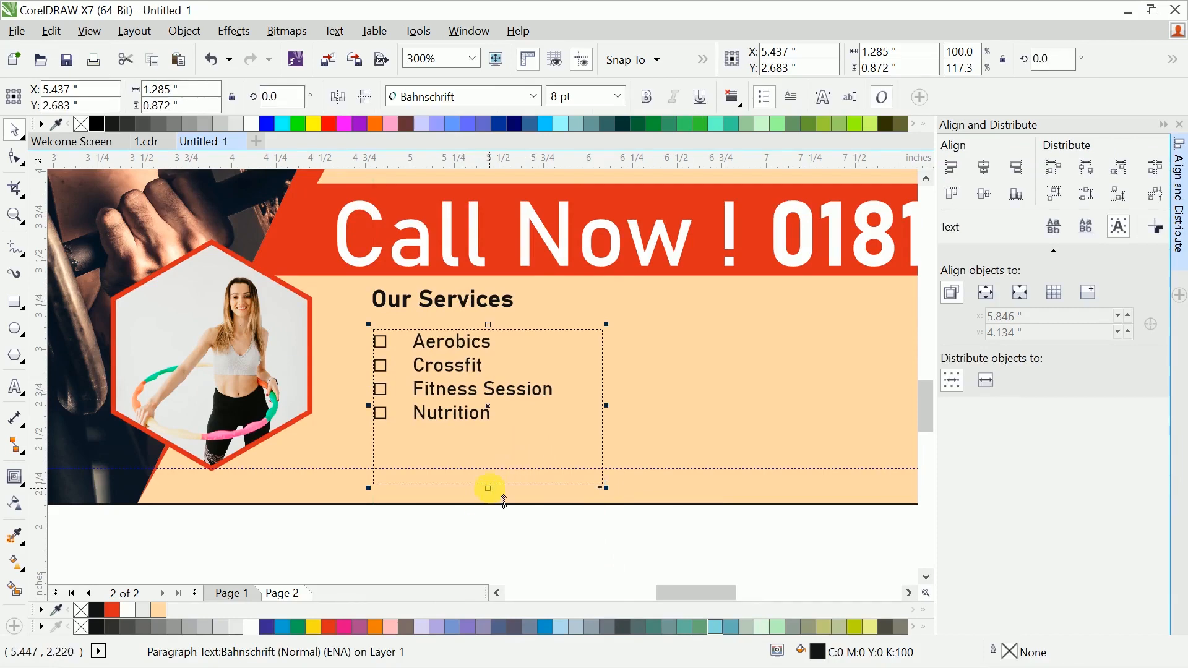
left_click_drag(506, 454, 504, 445)
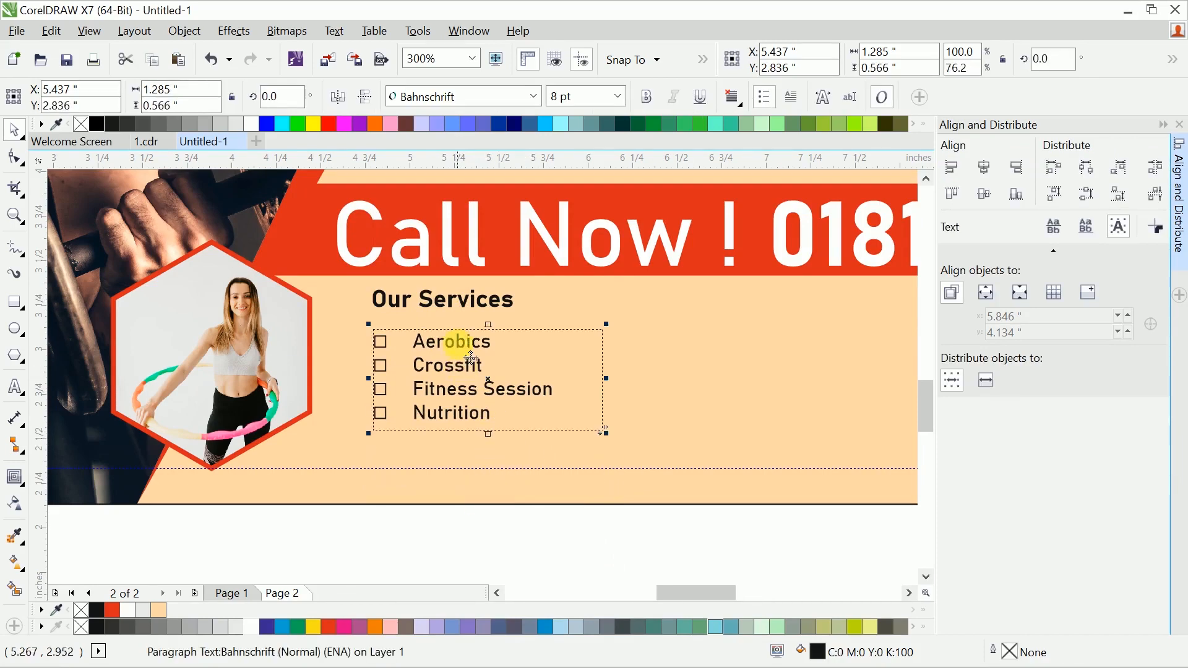
Set the "Our Services" heading to 11 pt and position it just above the services list
left_click_drag(456, 313, 465, 328)
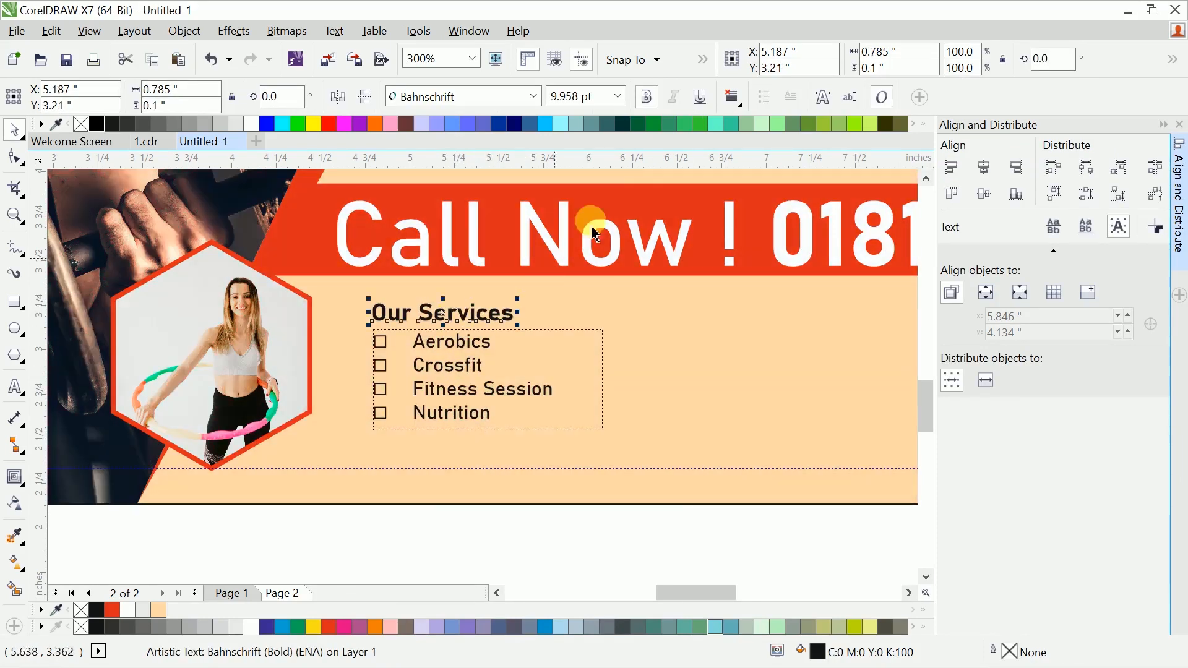
left_click(617, 96)
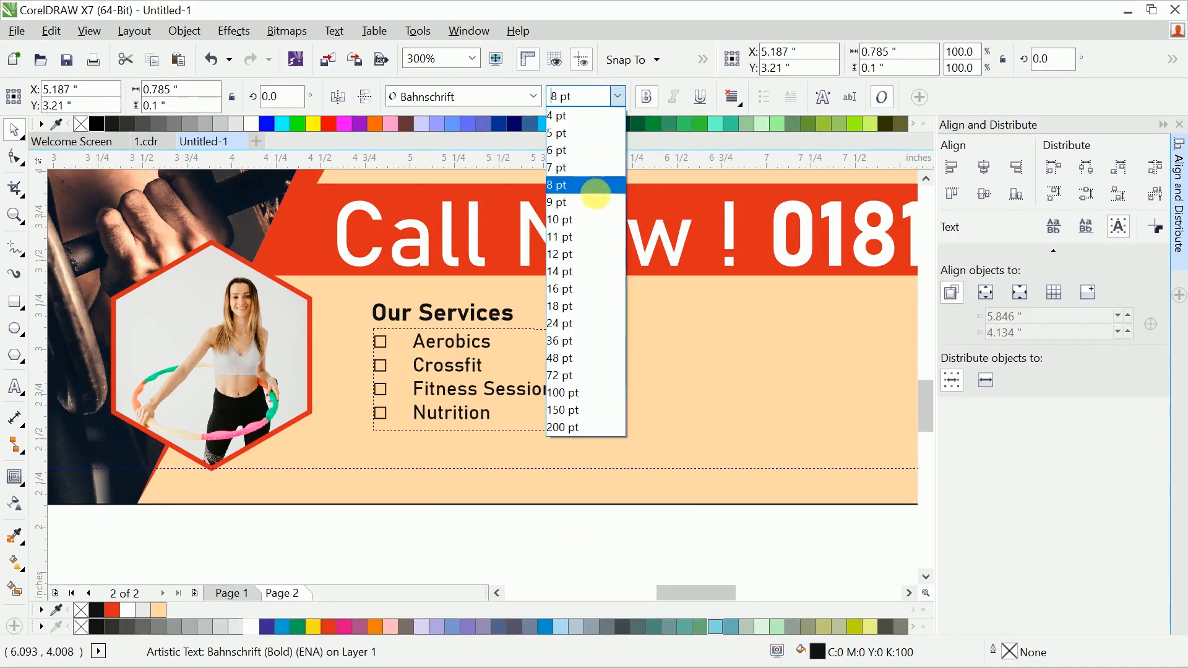
left_click(593, 237)
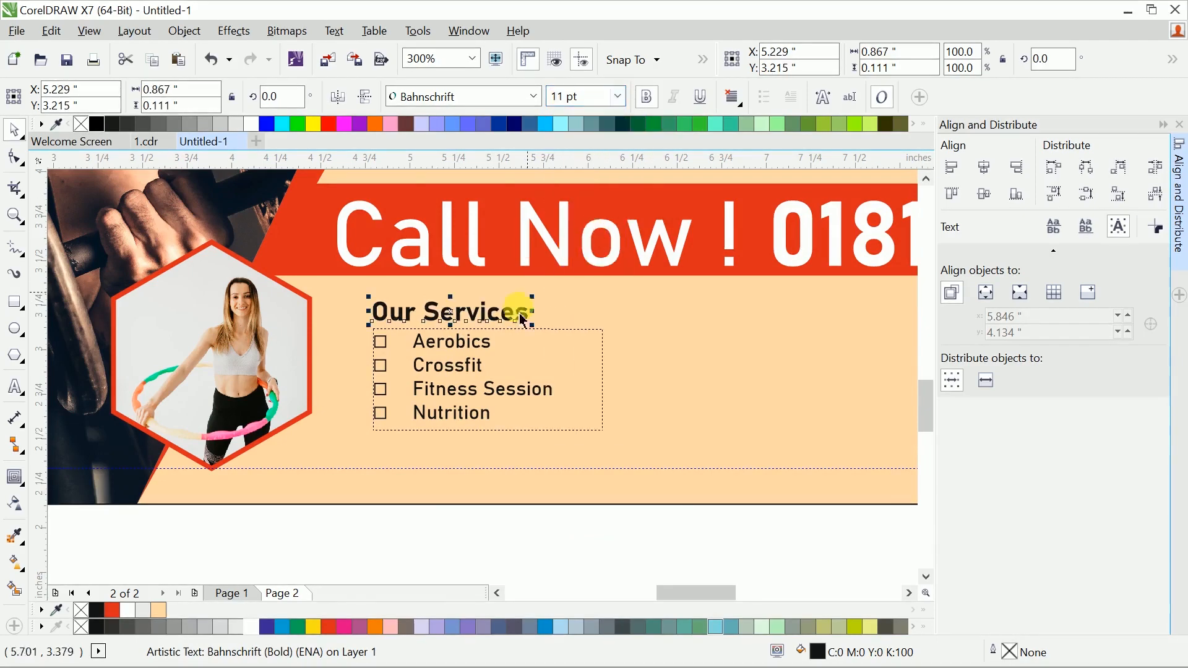
scroll(491, 336, "up", 2)
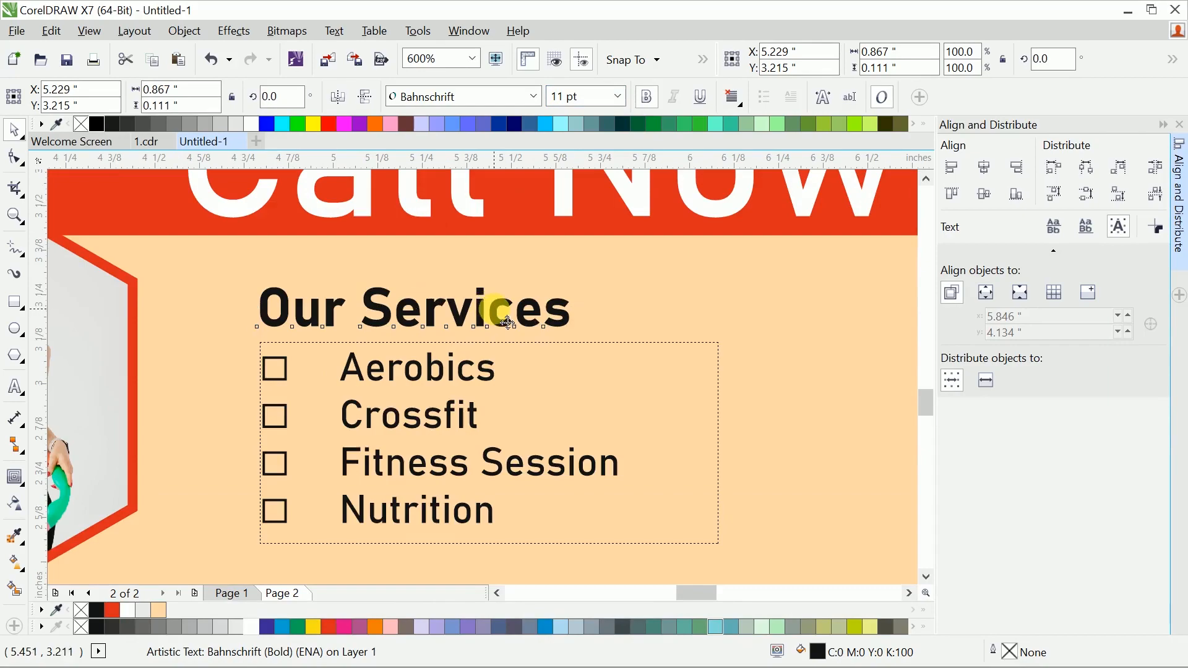
left_click_drag(507, 322, 508, 315)
scroll(507, 315, "down", 4)
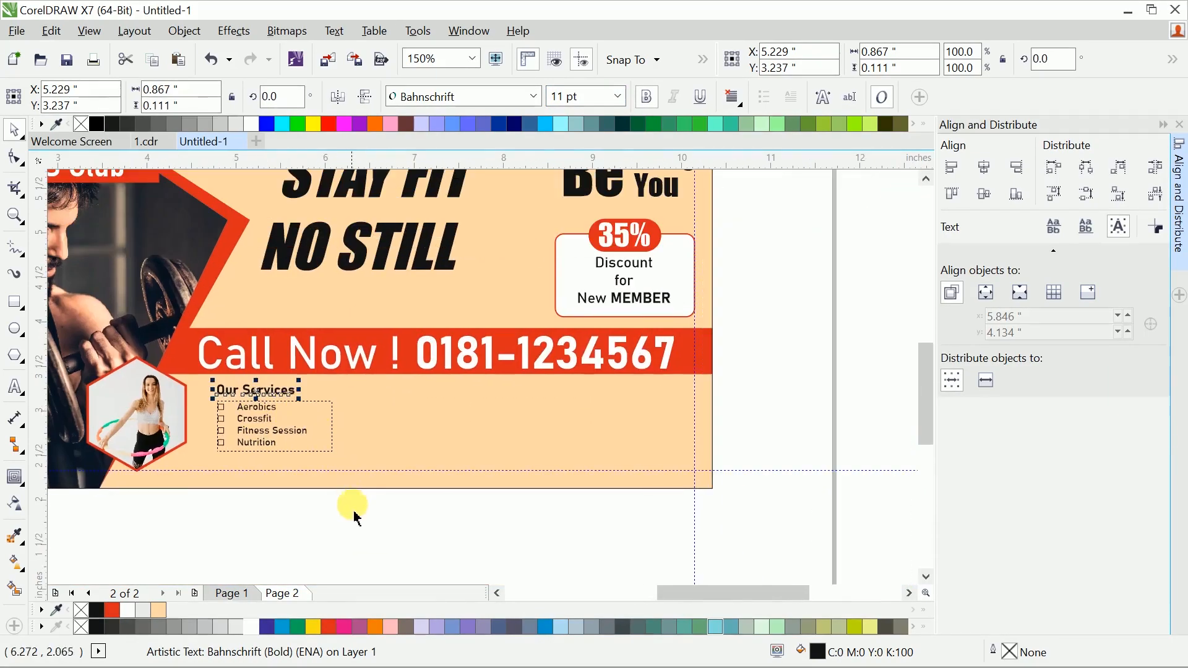
left_click(408, 523)
Switch to Notepad, cut the lorem ipsum paragraph, and return to CorelDRAW with the Text tool active
key("super")
left_click(703, 656)
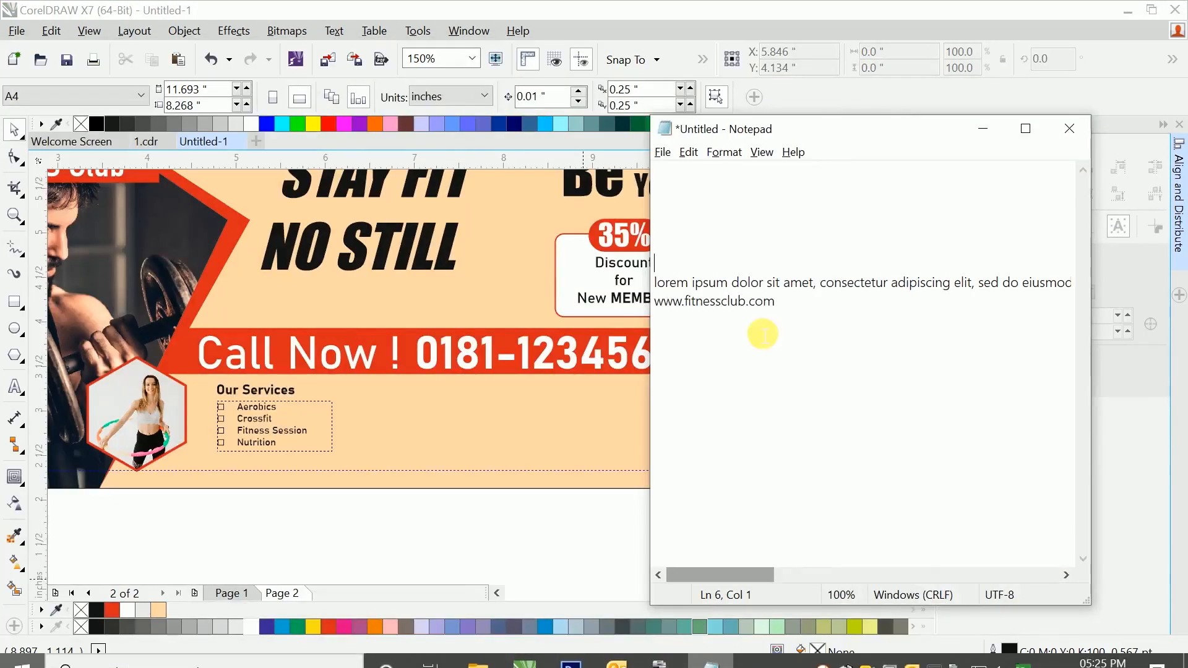
triple_click(662, 282)
key("Delete")
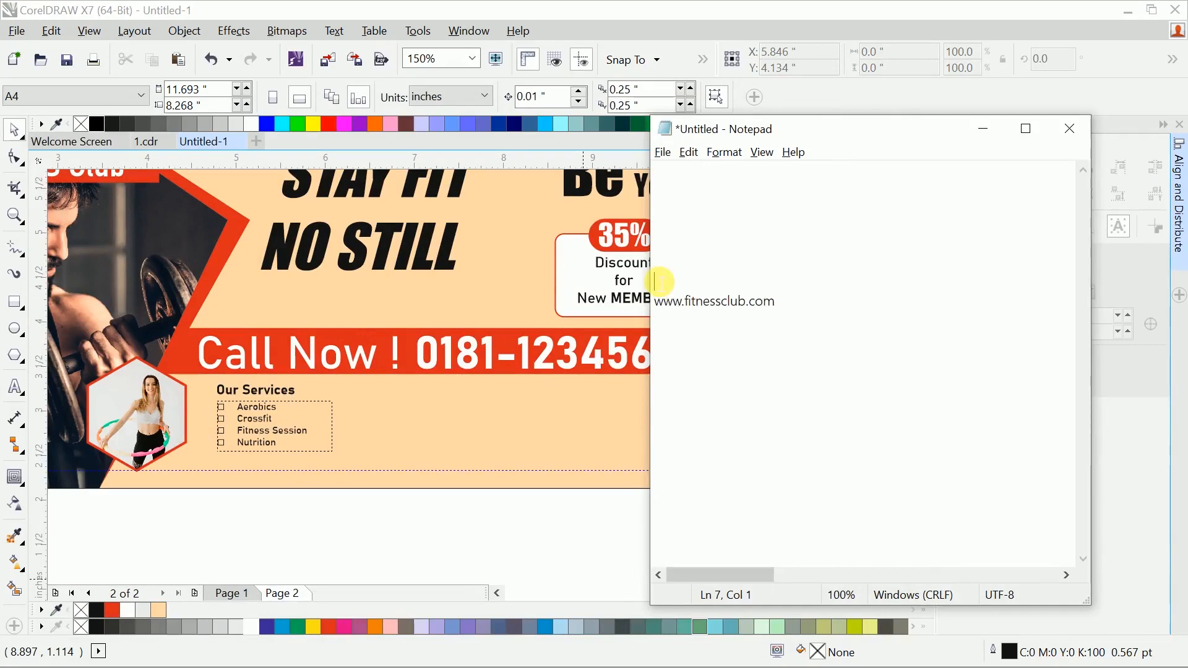
left_click(486, 523)
scroll(476, 470, "up", 3)
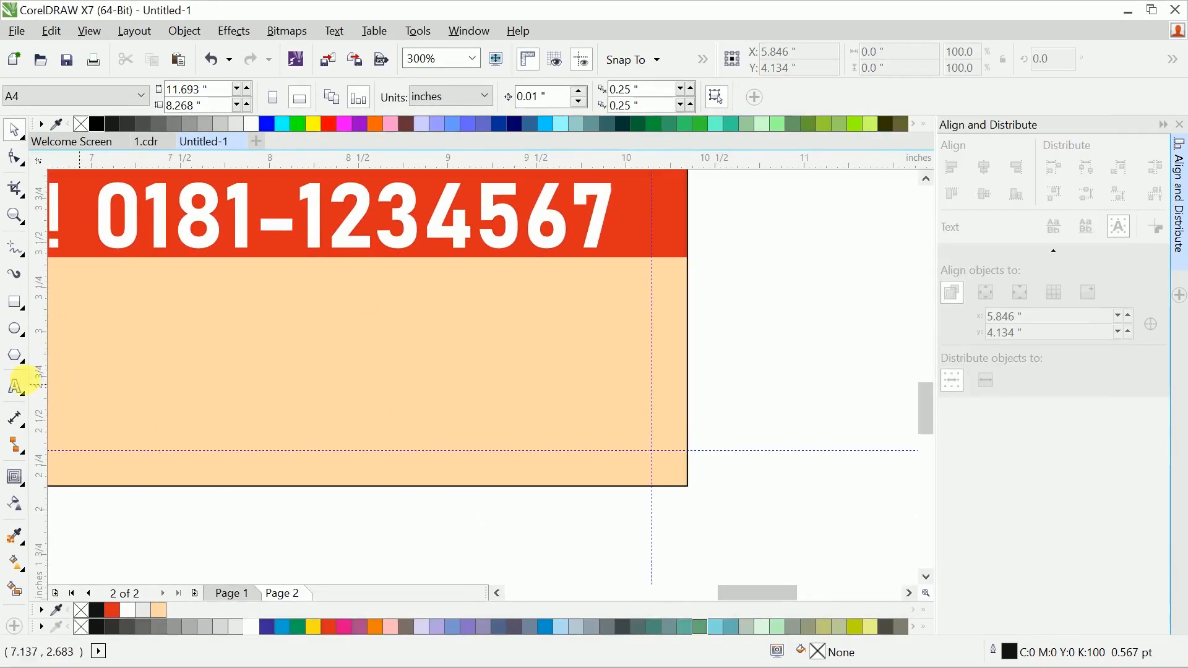
left_click(24, 391)
left_click_drag(478, 377, 699, 300)
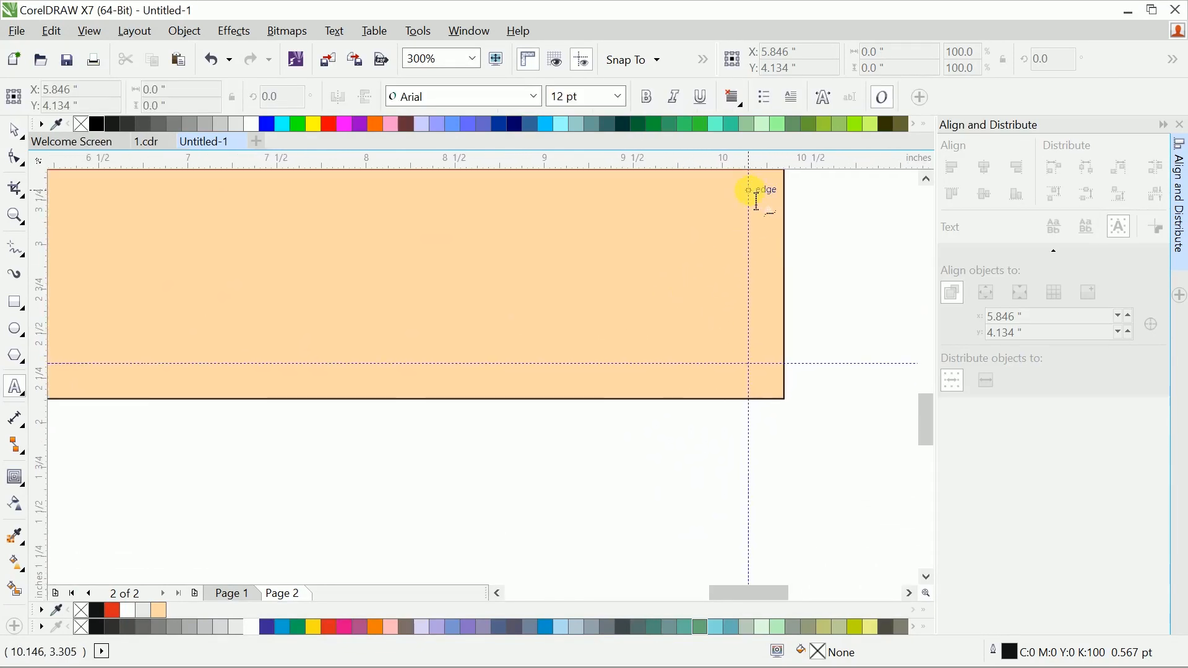
left_click(750, 190)
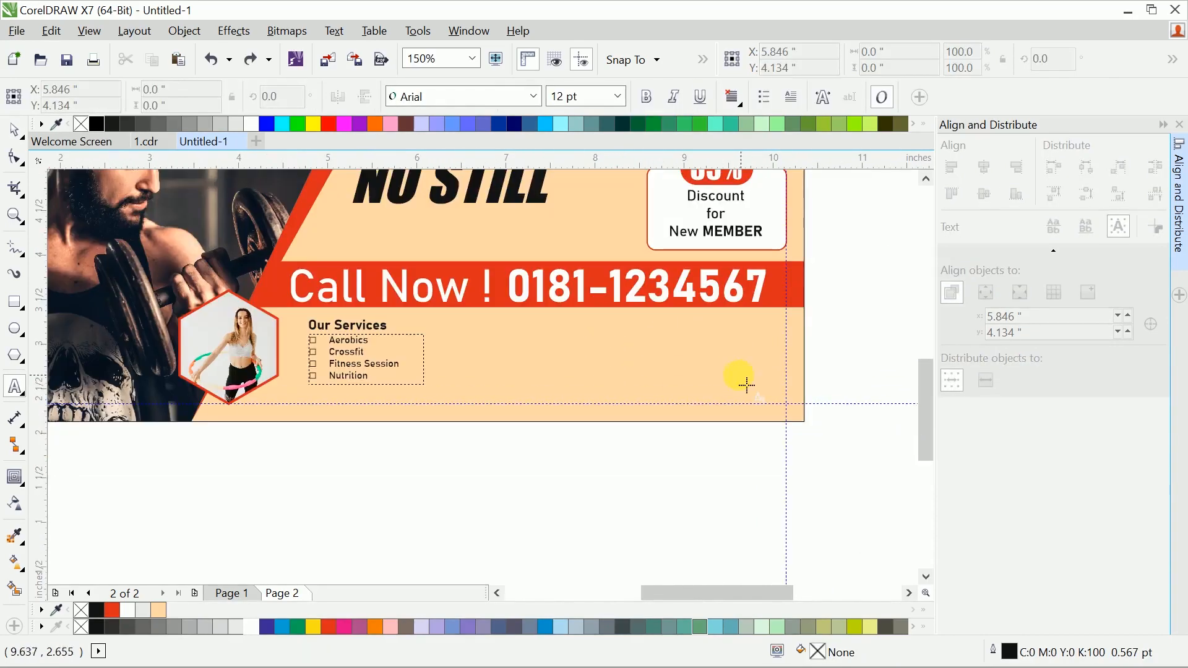
key("ctrl+shift+z")
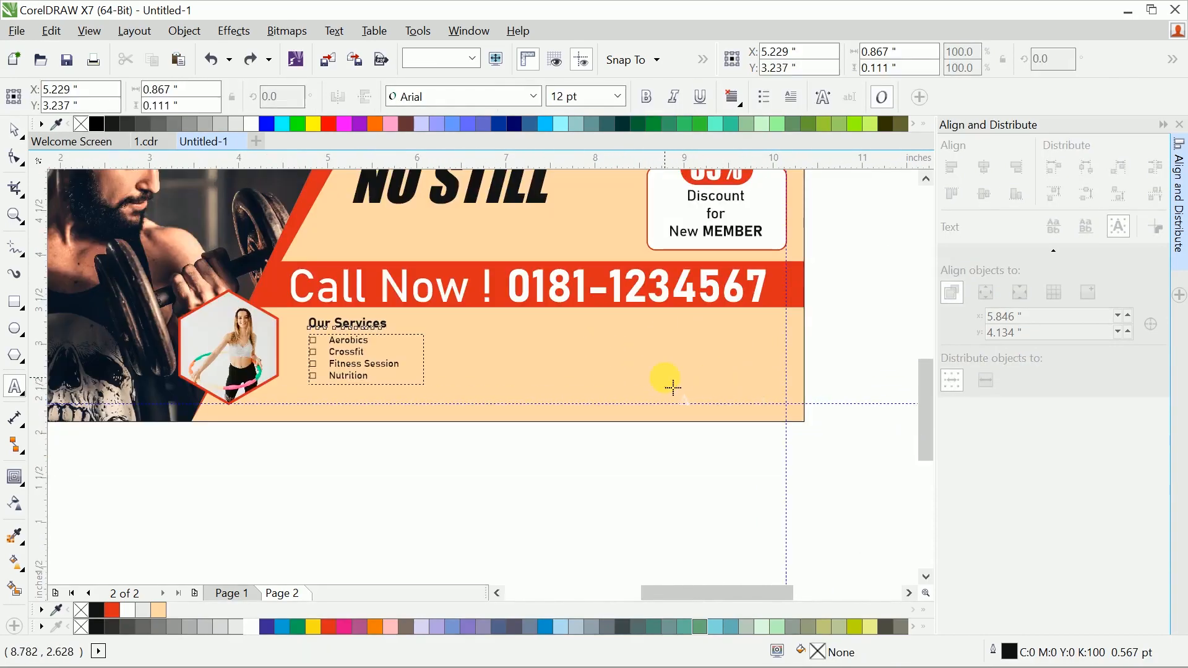
Paste the lorem ipsum text into a paragraph frame about 3.4 by 0.58 inches beside the services list, at 7 pt with full justification
left_click_drag(757, 332, 451, 374)
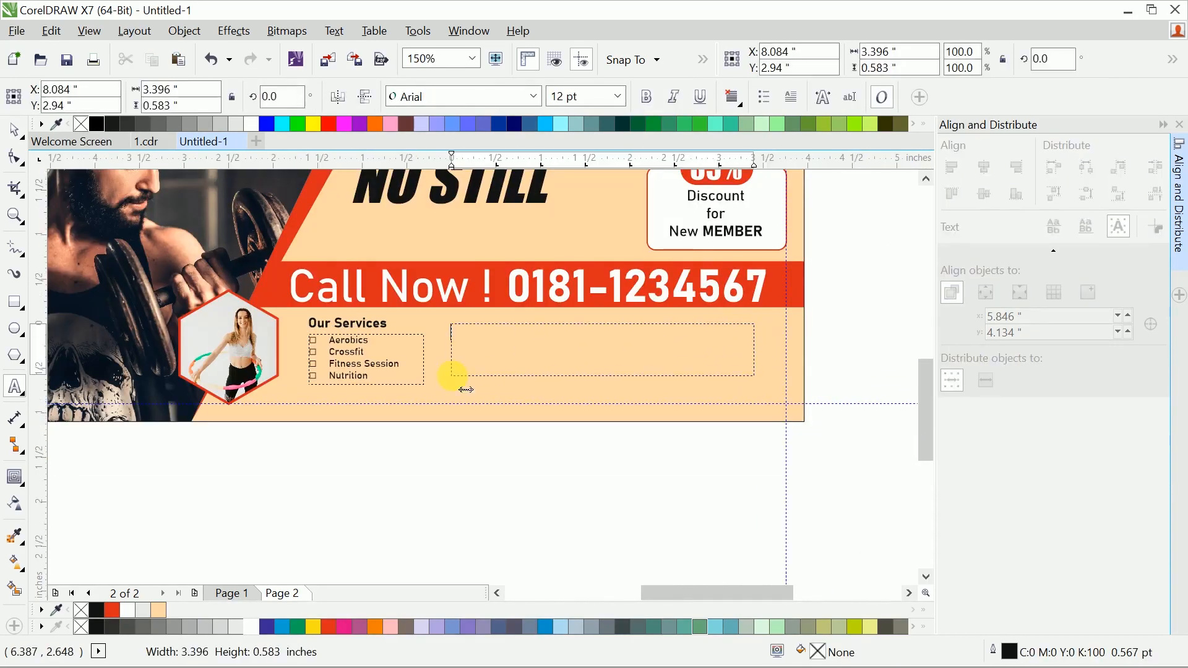
key("Escape")
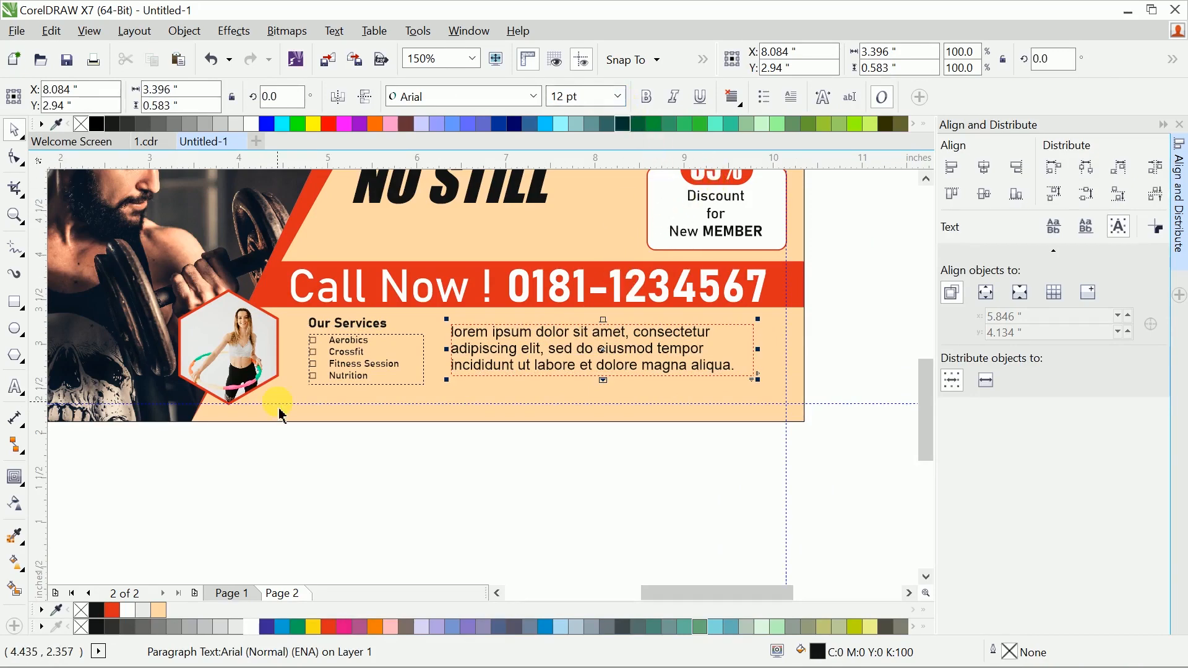
left_click(618, 96)
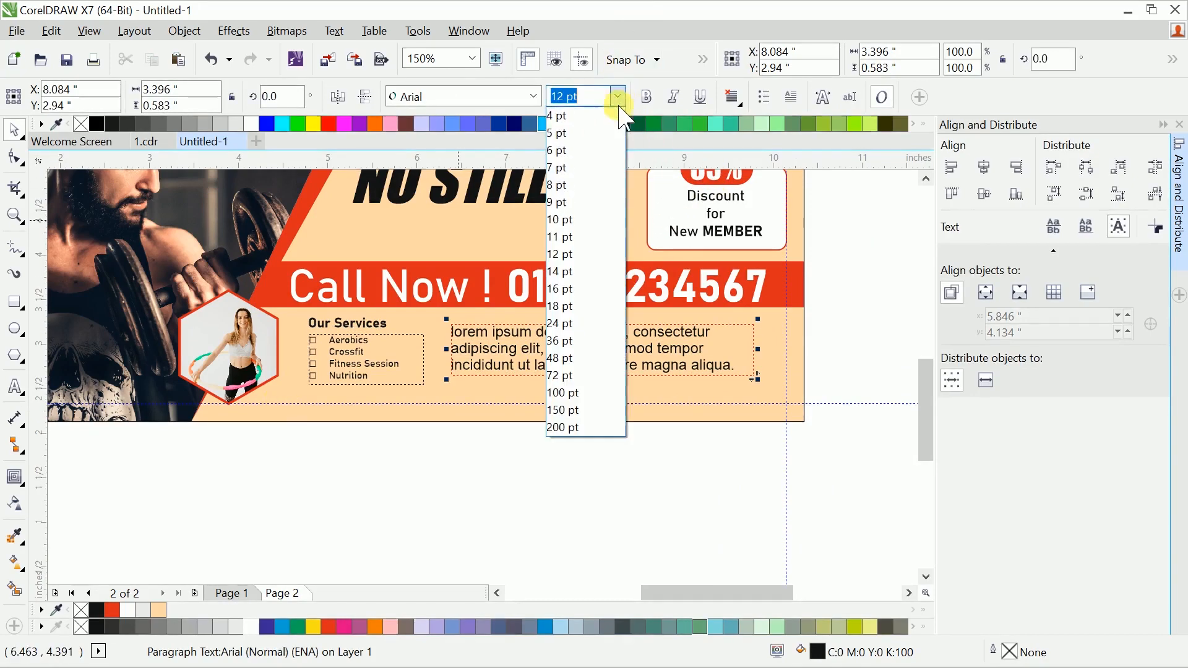
left_click(592, 168)
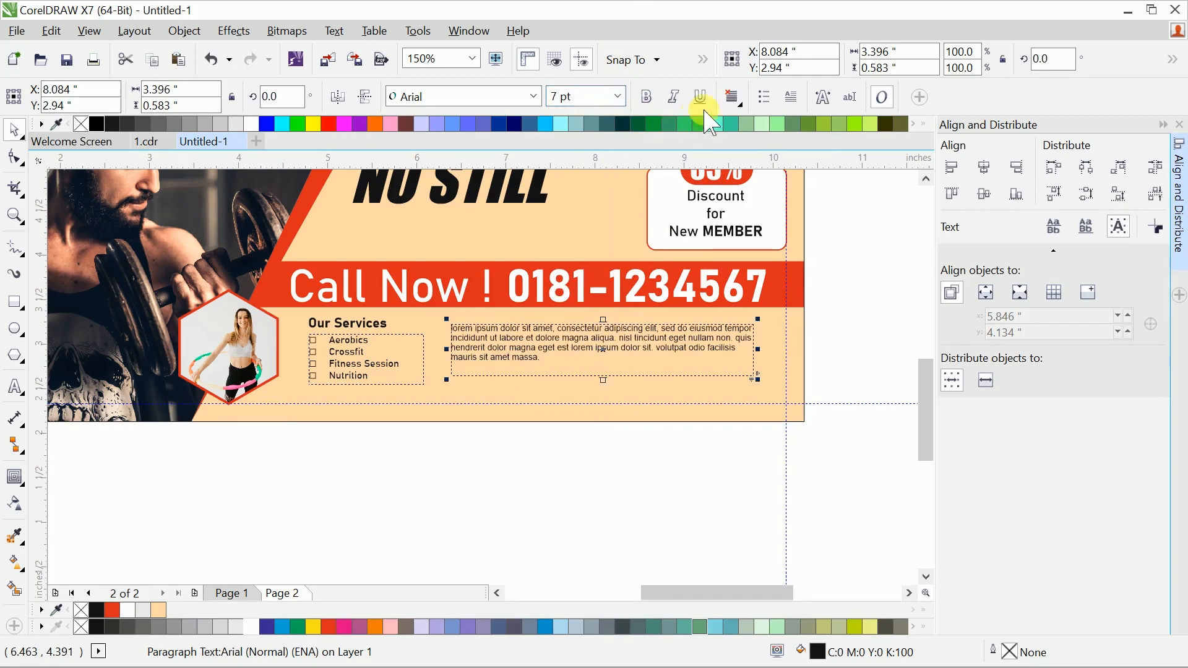
left_click(733, 96)
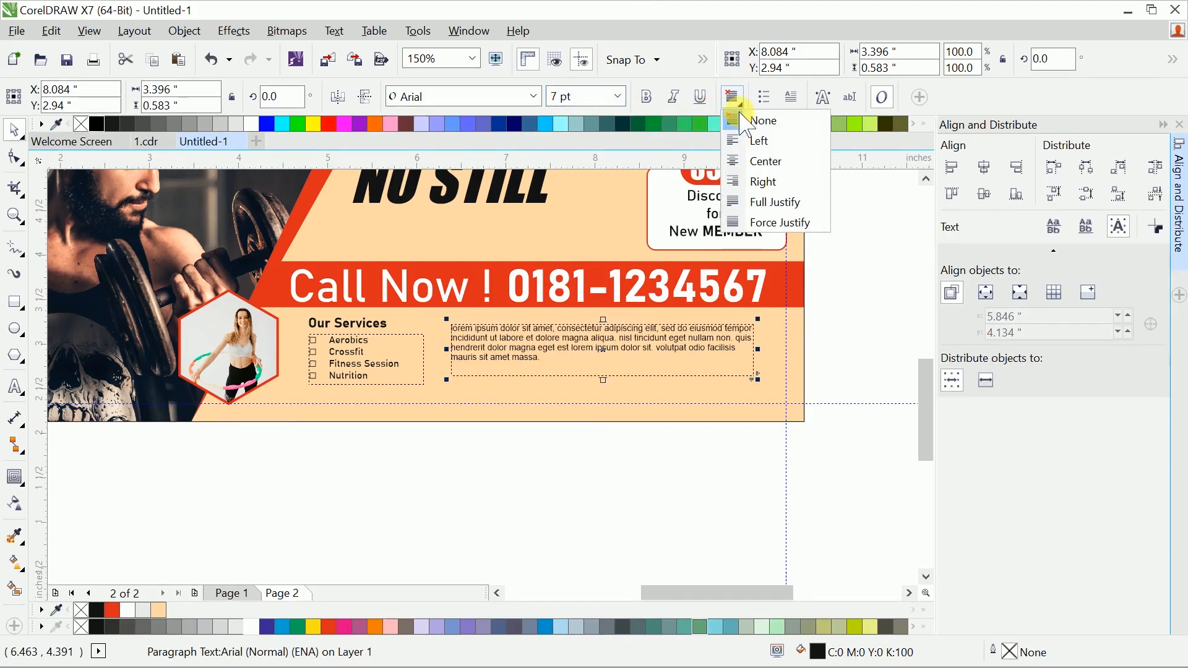
left_click(767, 199)
Align the lorem ipsum frame's top with the "Our Services" heading, then widen it to about 3.9 inches, reaching the right guideline, and reduce its height
scroll(441, 389, "up", 1)
left_click(441, 389, "shift")
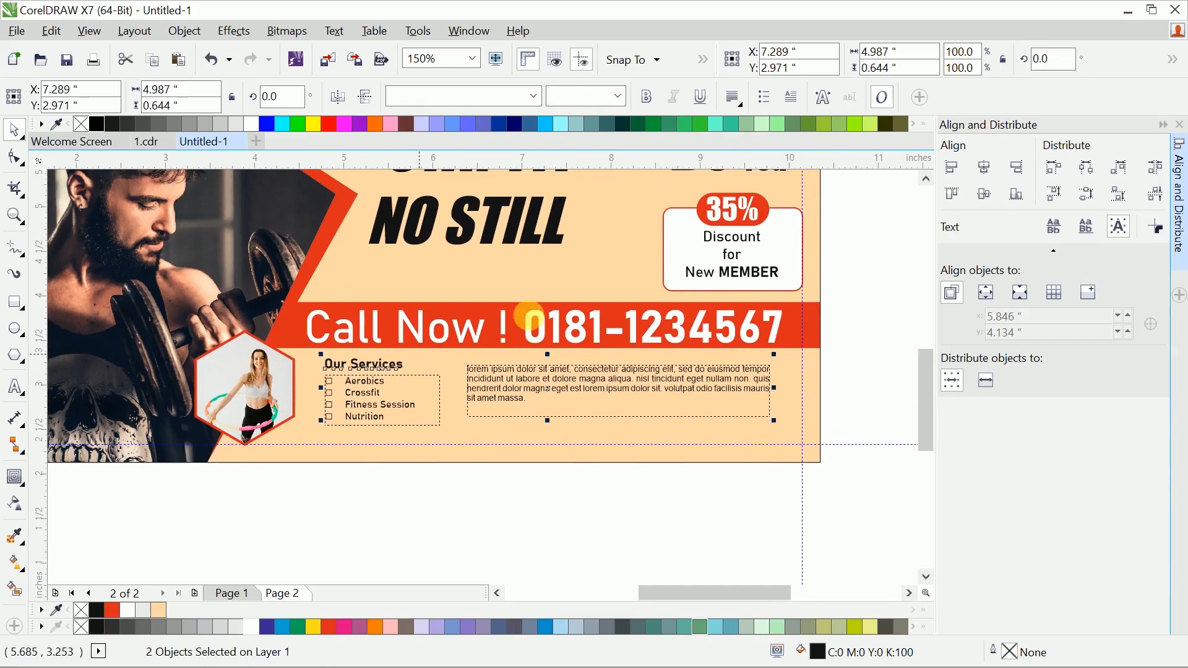
left_click(954, 194)
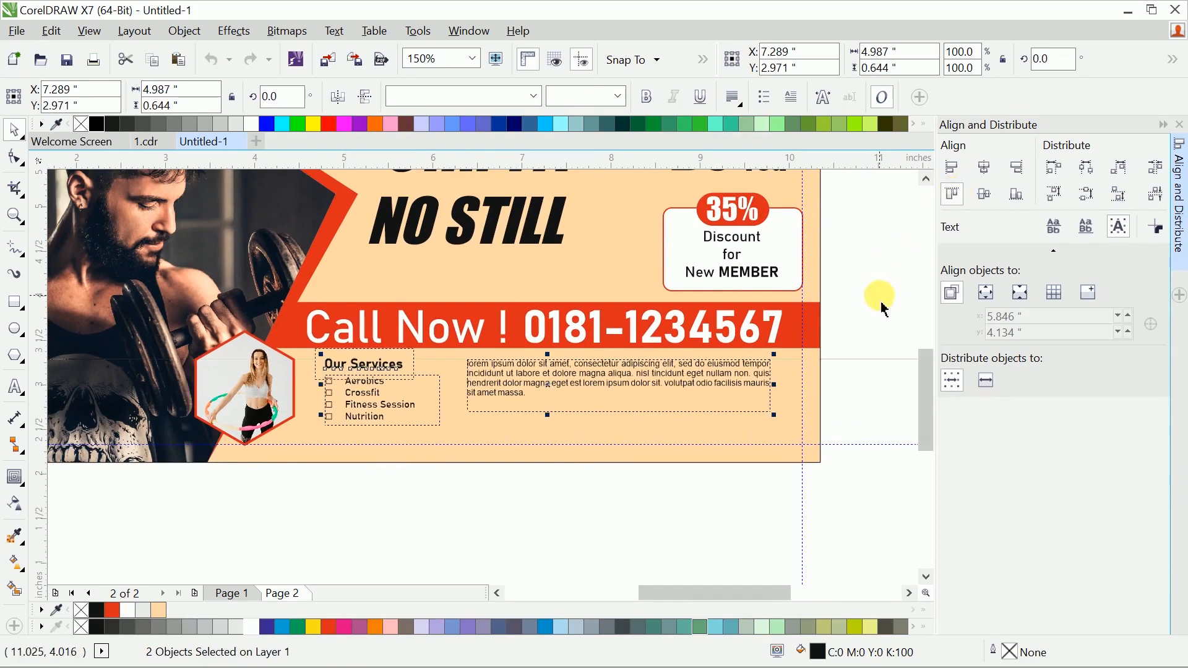
left_click(878, 299)
left_click_drag(712, 398, 811, 387)
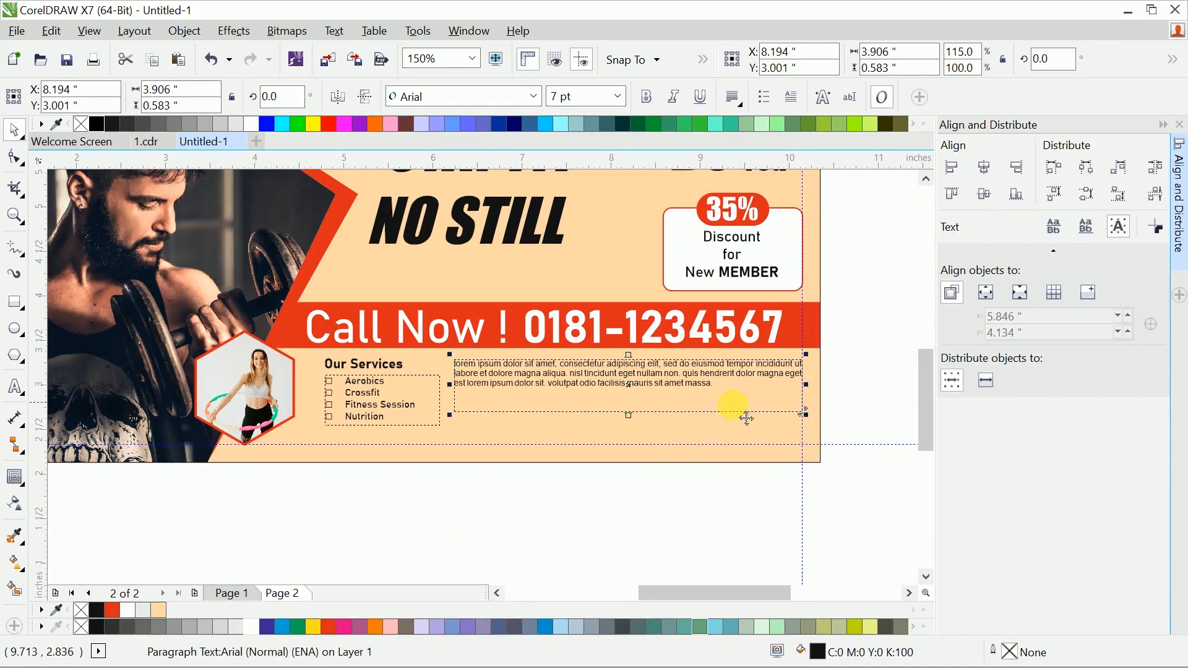
left_click_drag(627, 419, 627, 398)
left_click(678, 513)
key("super")
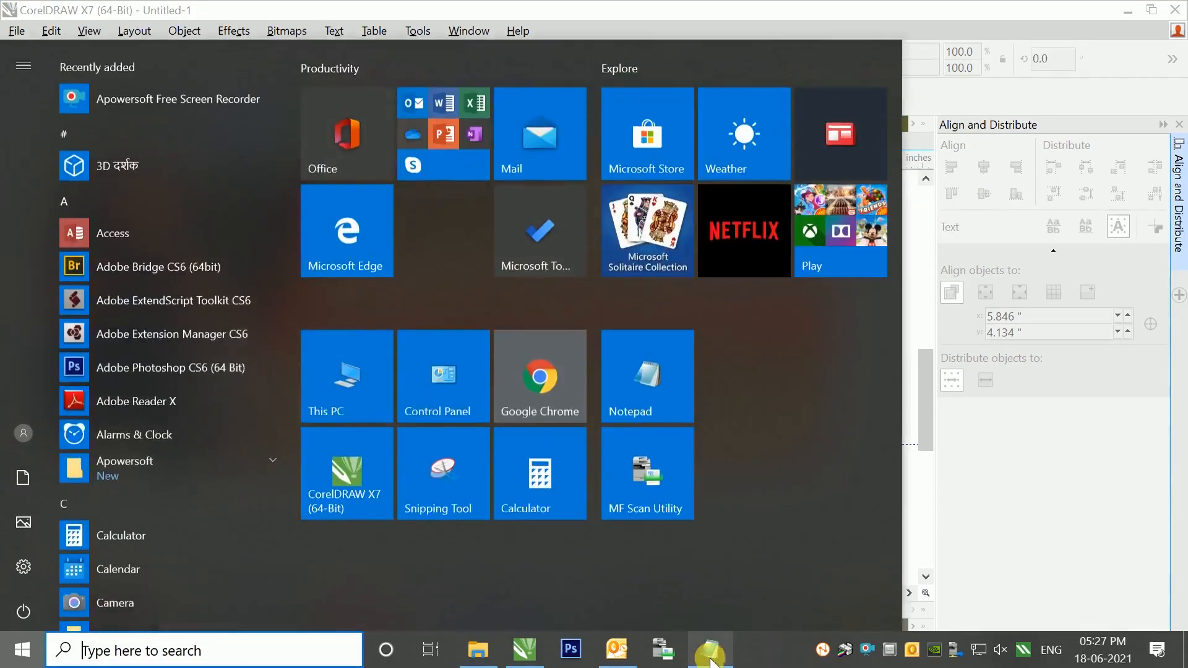
left_click(711, 654)
left_click_drag(782, 302, 670, 301)
key("ctrl+c")
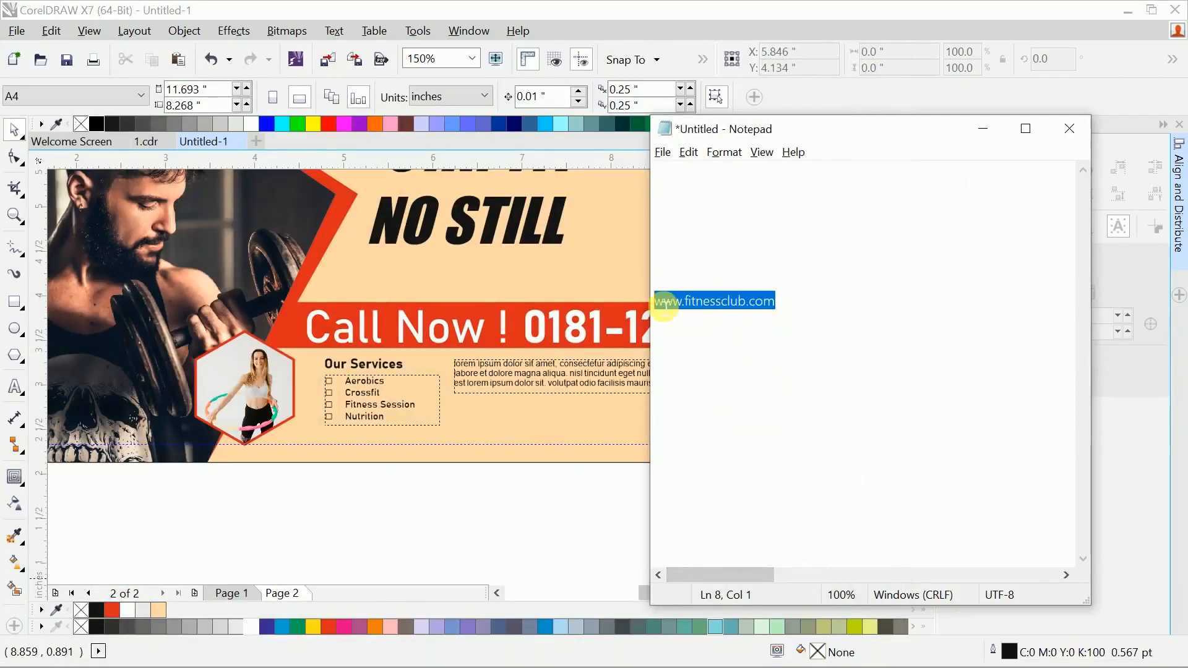
left_click(565, 478)
key("F8")
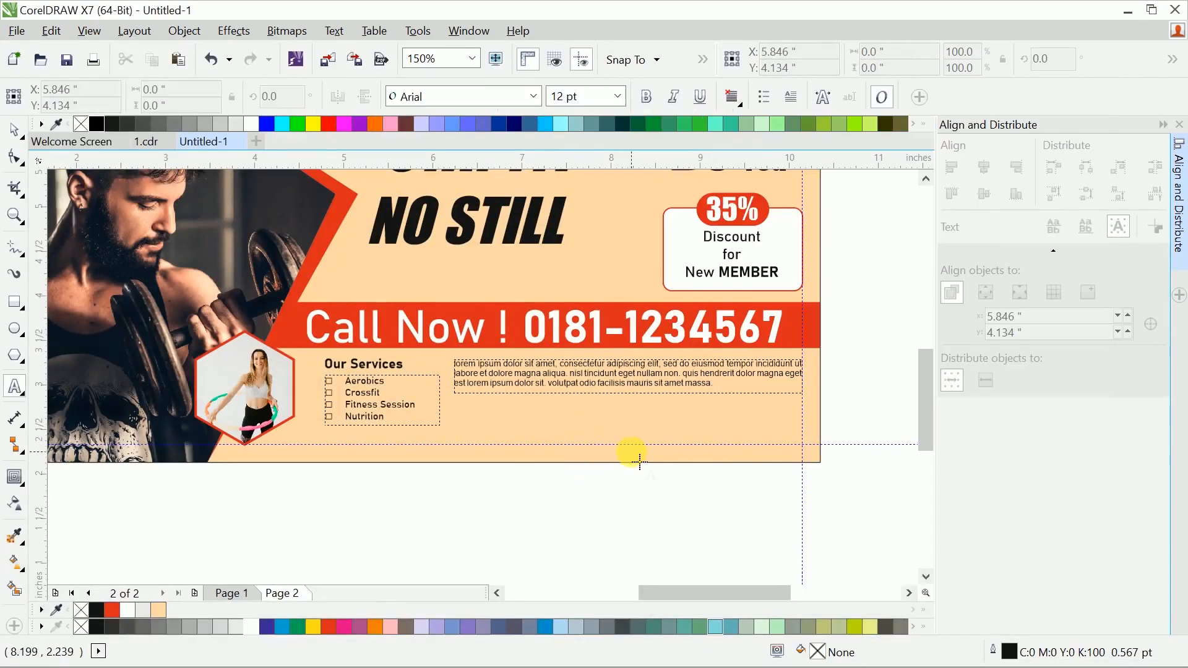
scroll(672, 448, "up", 2)
left_click(677, 447)
key("ctrl+v")
key("ctrl+space")
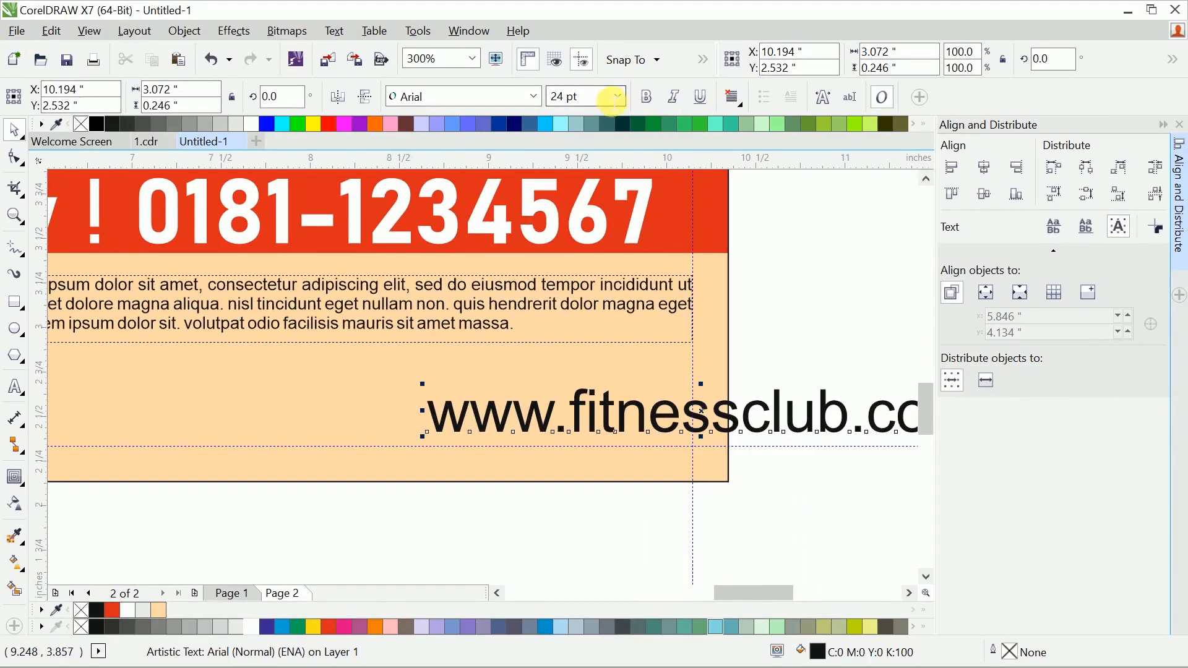
Set the website address to 9 pt Bahnschrift
left_click(618, 96)
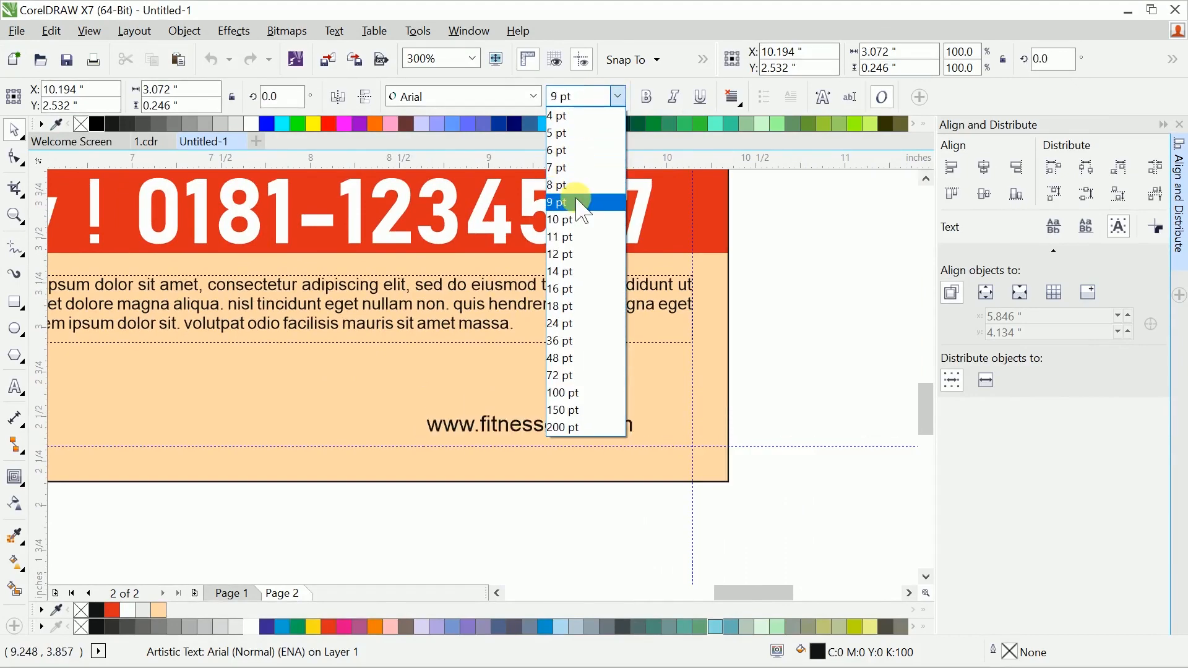
left_click(574, 202)
left_click(485, 97)
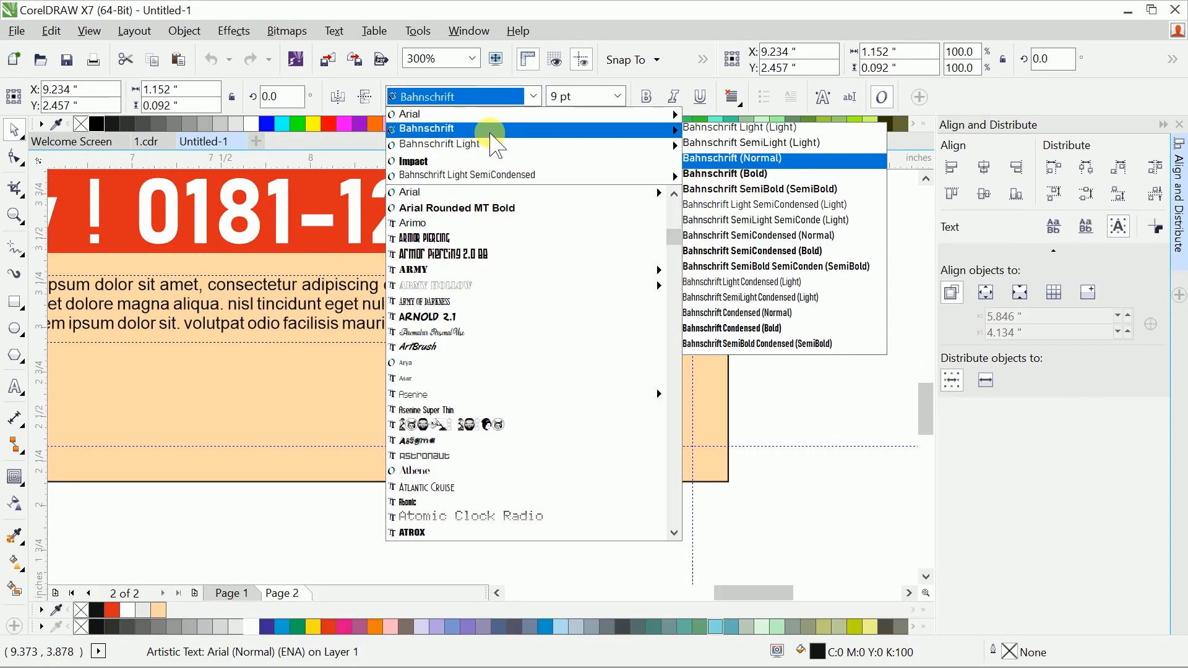
left_click(492, 130)
Align the website address to the bottom and right edges of the 8.6 by 3.6 inch margin rectangle
left_click(589, 404, "shift")
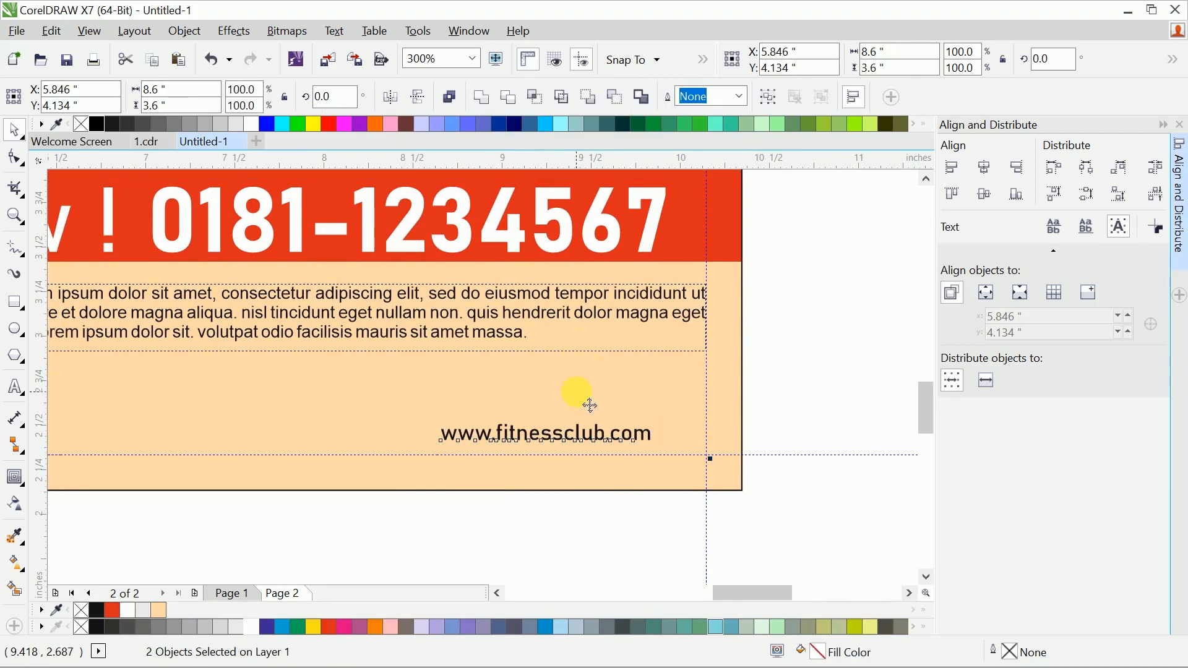
left_click(1022, 194)
left_click(1018, 168)
left_click(811, 353)
scroll(799, 353, "down", 2)
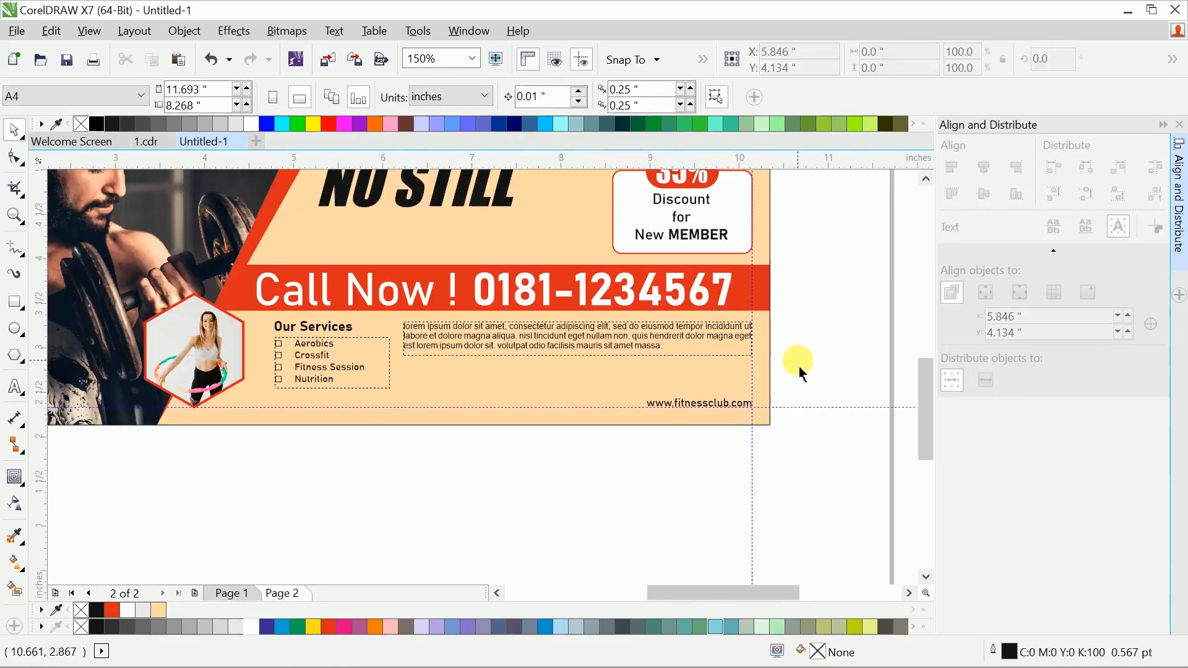
Lengthen the lorem ipsum frame to about 0.59 inches and set its text to 8 pt
left_click(615, 340)
mouse_move(578, 358)
left_mouse_down()
mouse_move(597, 387)
mouse_move(591, 373)
left_mouse_up()
left_click(617, 97)
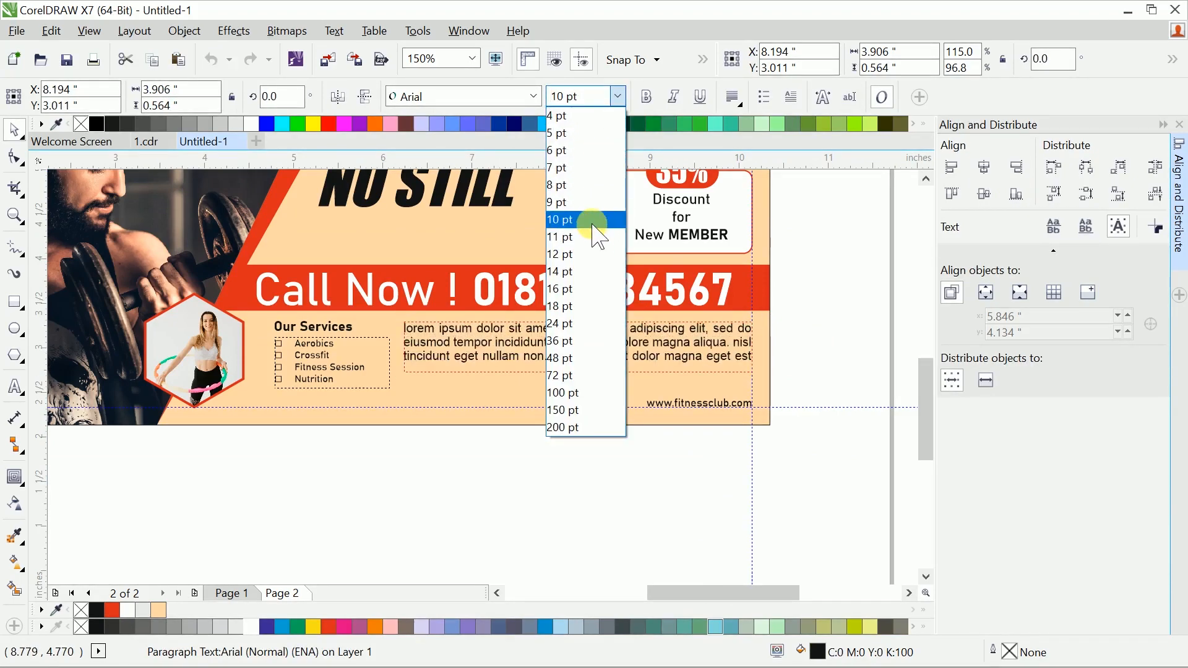
left_click(591, 220)
mouse_move(591, 389)
left_mouse_down()
mouse_move(567, 390)
mouse_move(591, 379)
left_mouse_up()
left_click(619, 97)
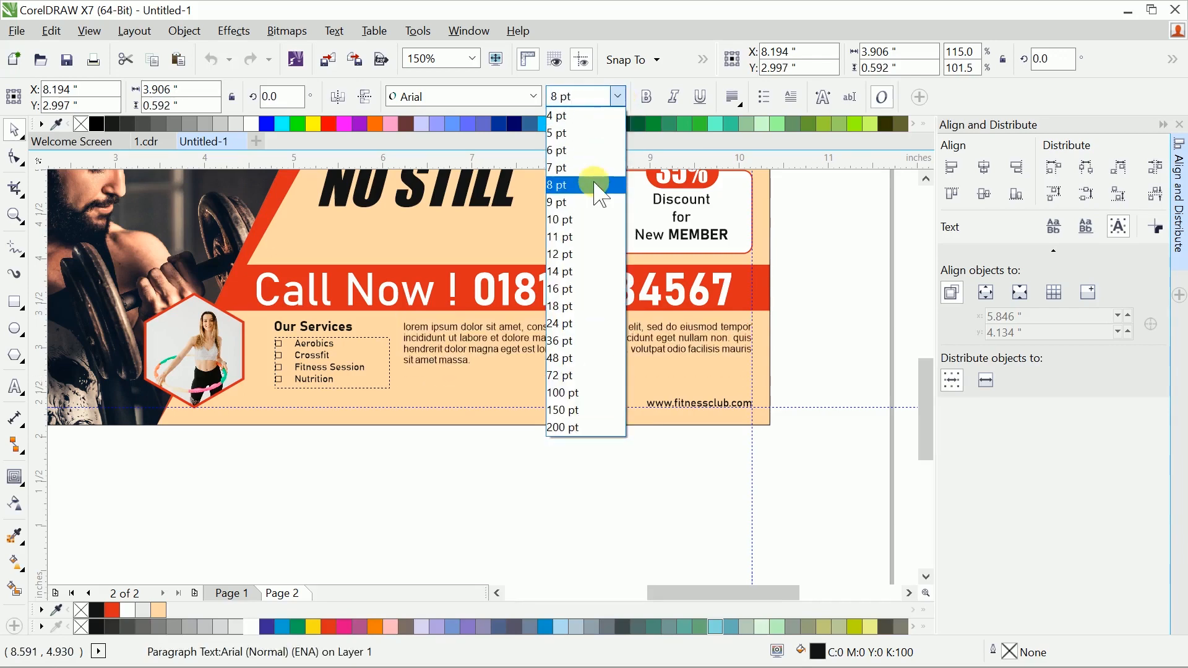
left_click(600, 186)
Deselect everything and preview the complete second-page layout in full screen
left_click(804, 329)
key("F4")
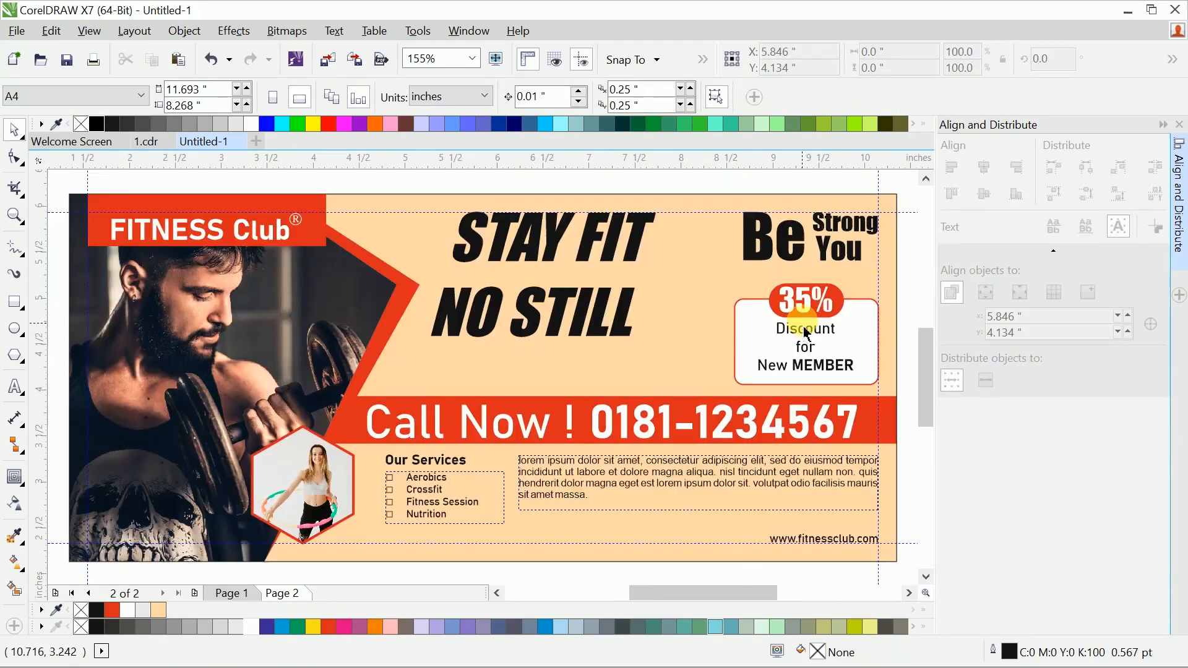
key("F9")
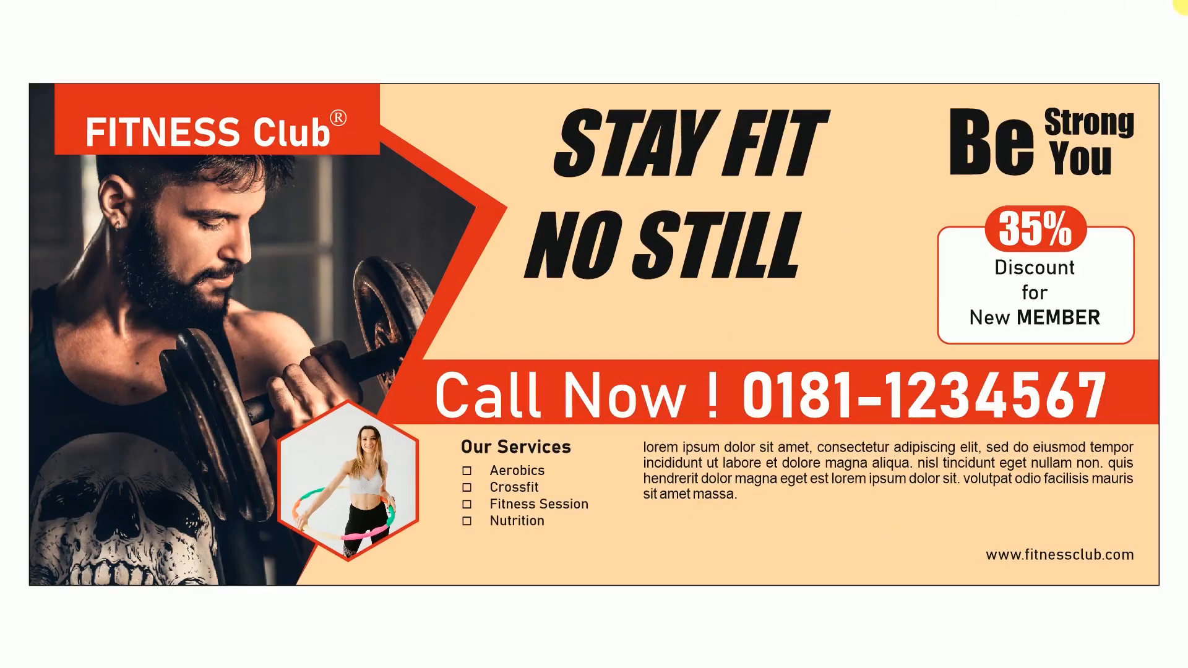